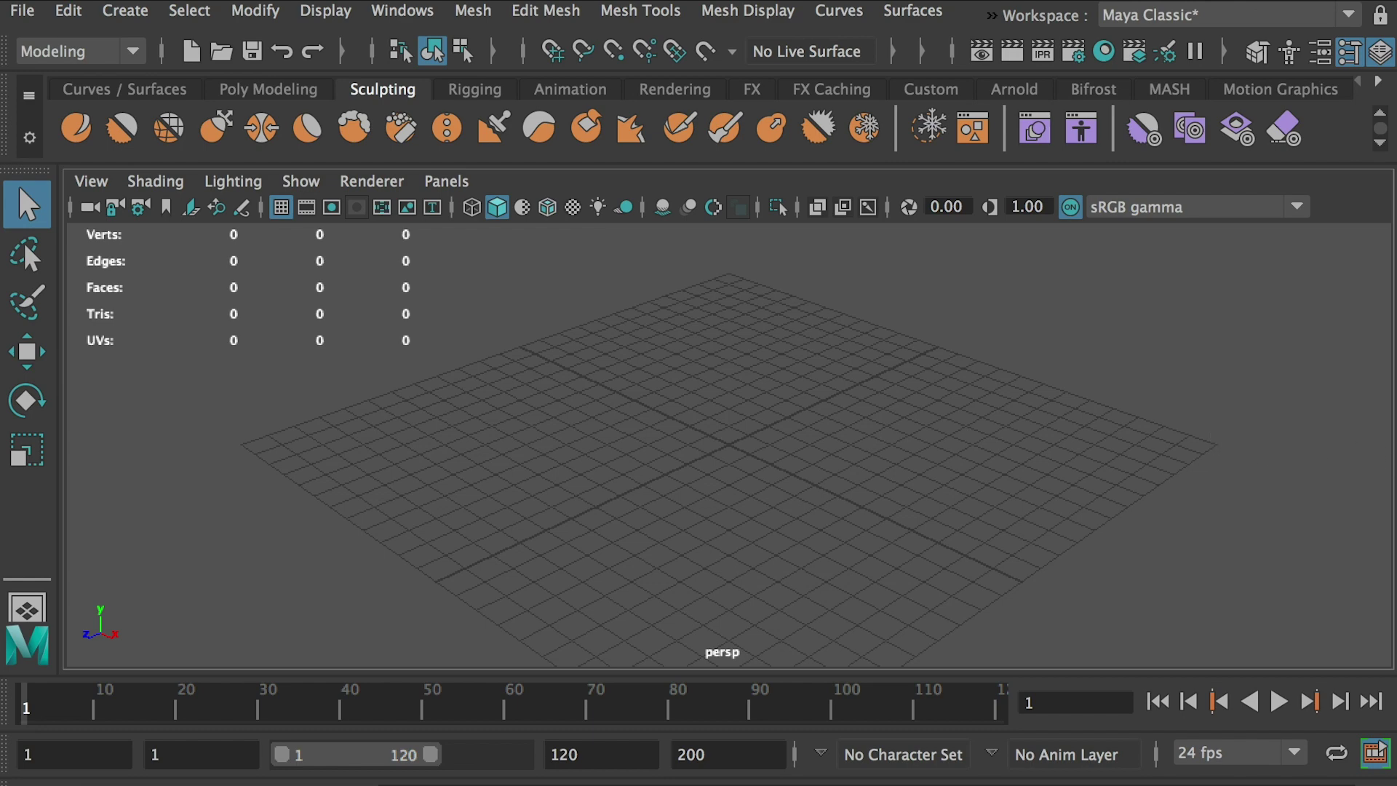
Open Attack.ma from the 01Model folder in Maya
key(super+Tab)
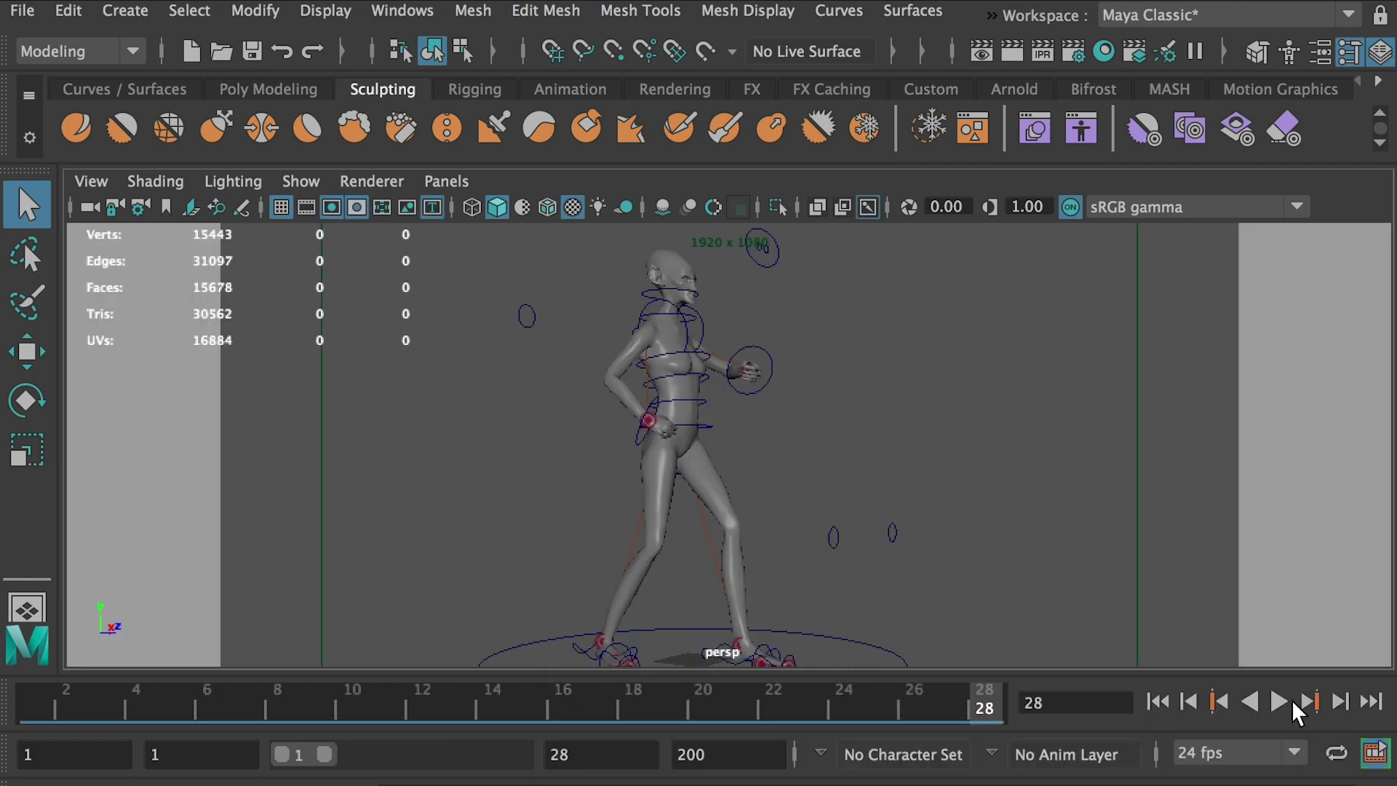
Play Attack, then open and play Idle.ma, Jump.ma, Run.ma and Walk.ma, stopping on Walk
click(1278, 701)
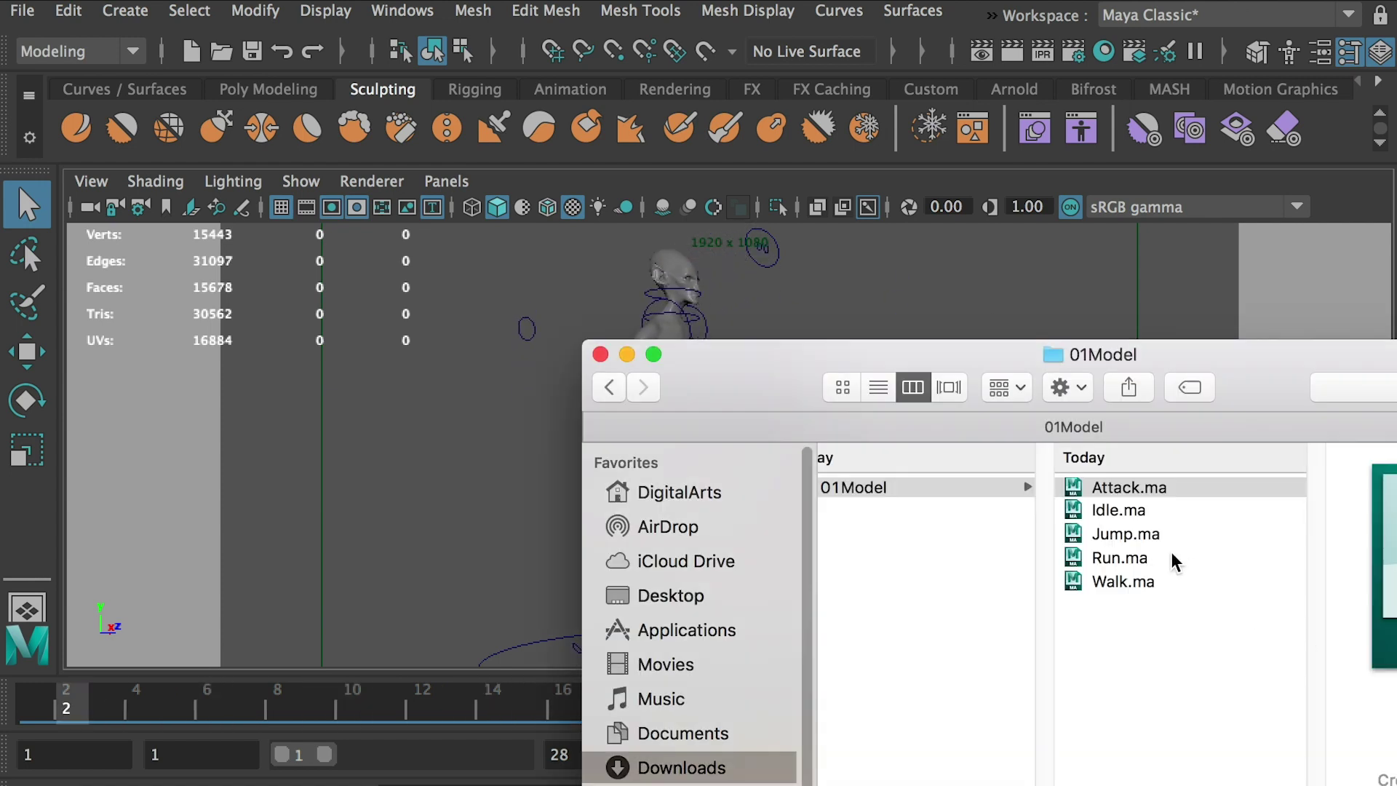
click(1120, 511)
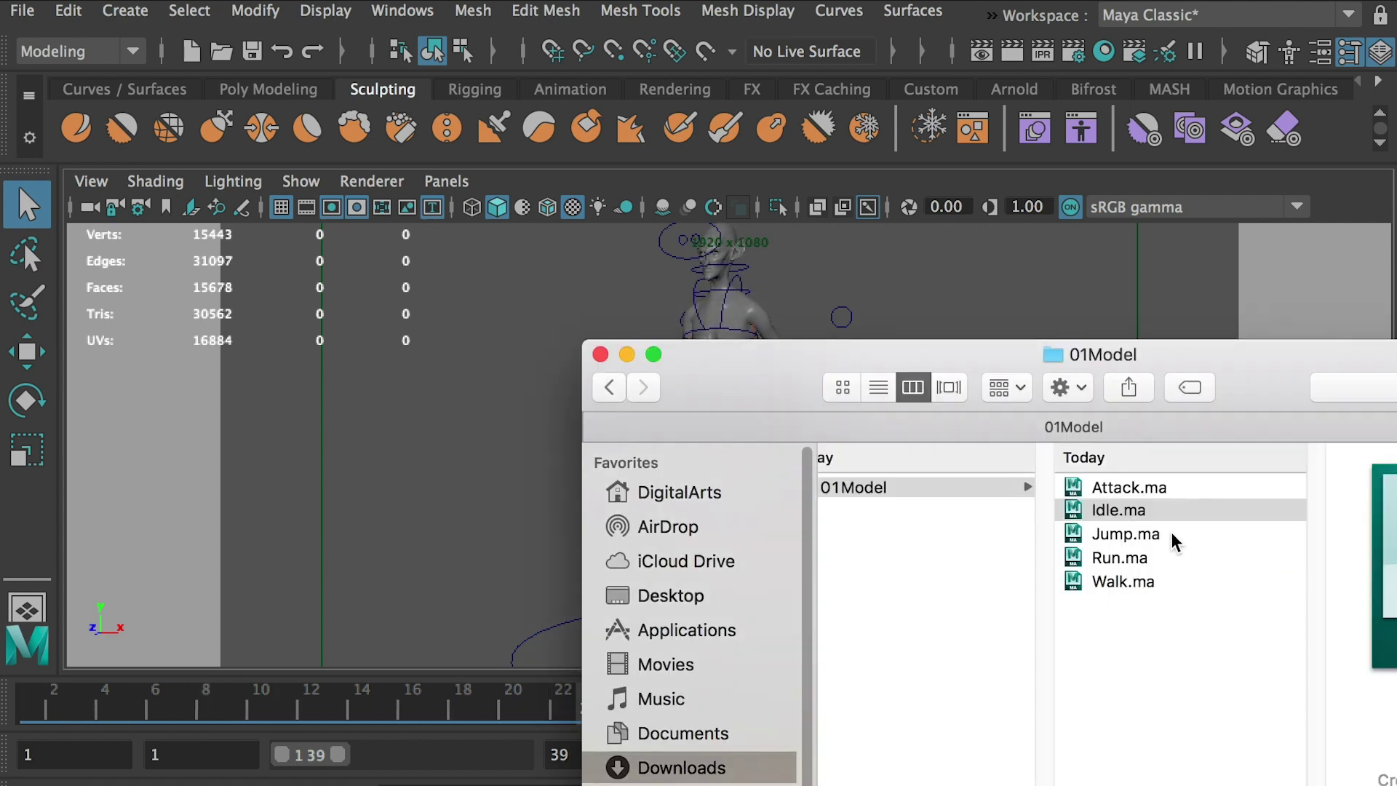
click(1173, 535)
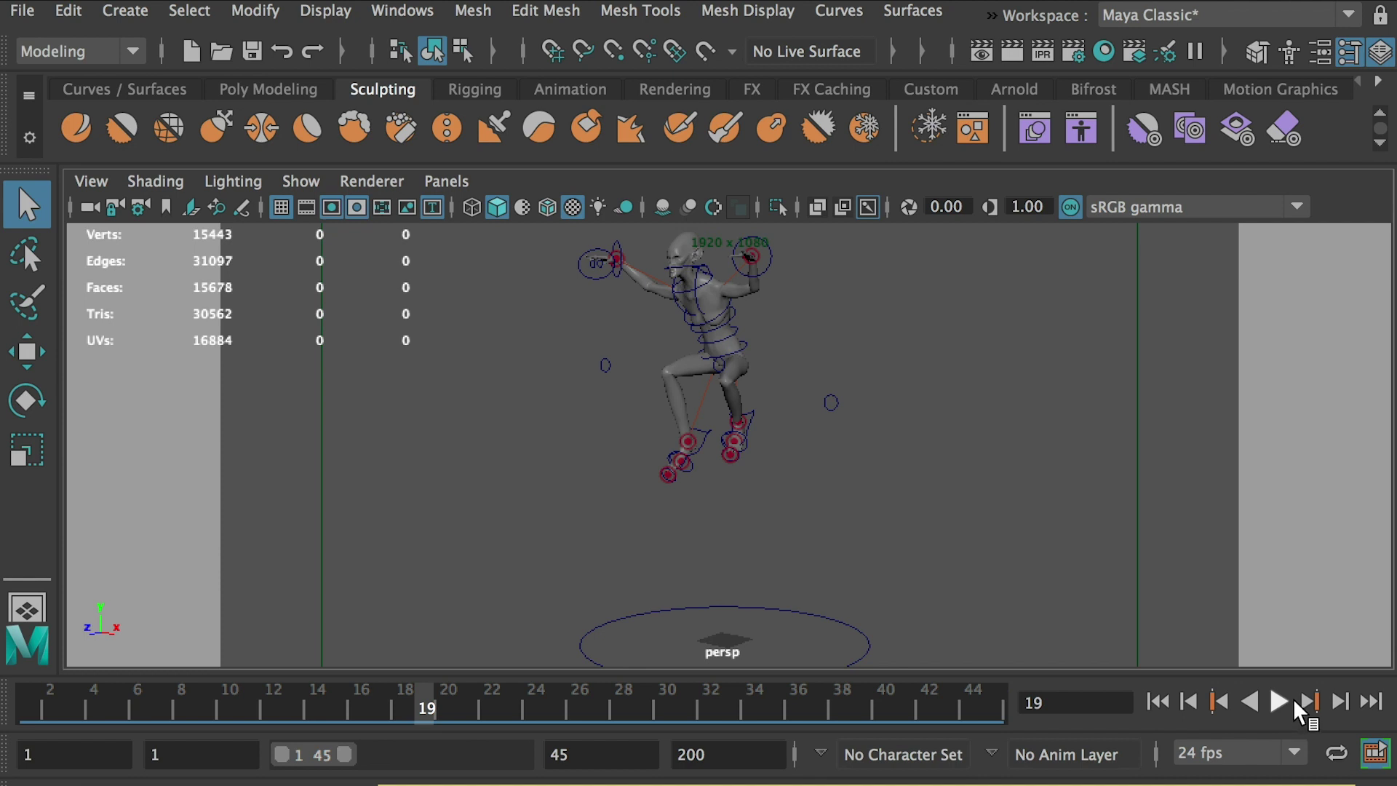
click(1278, 700)
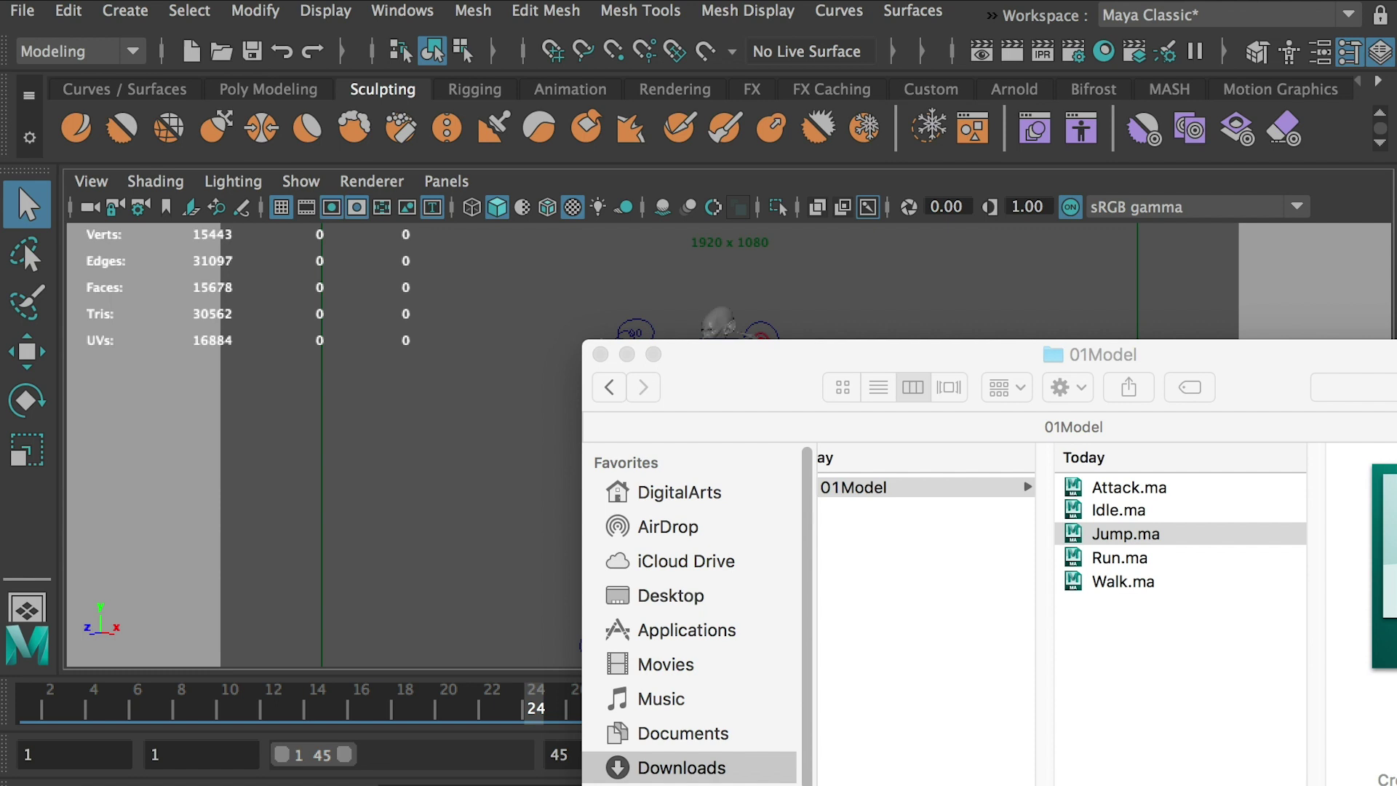
click(1110, 563)
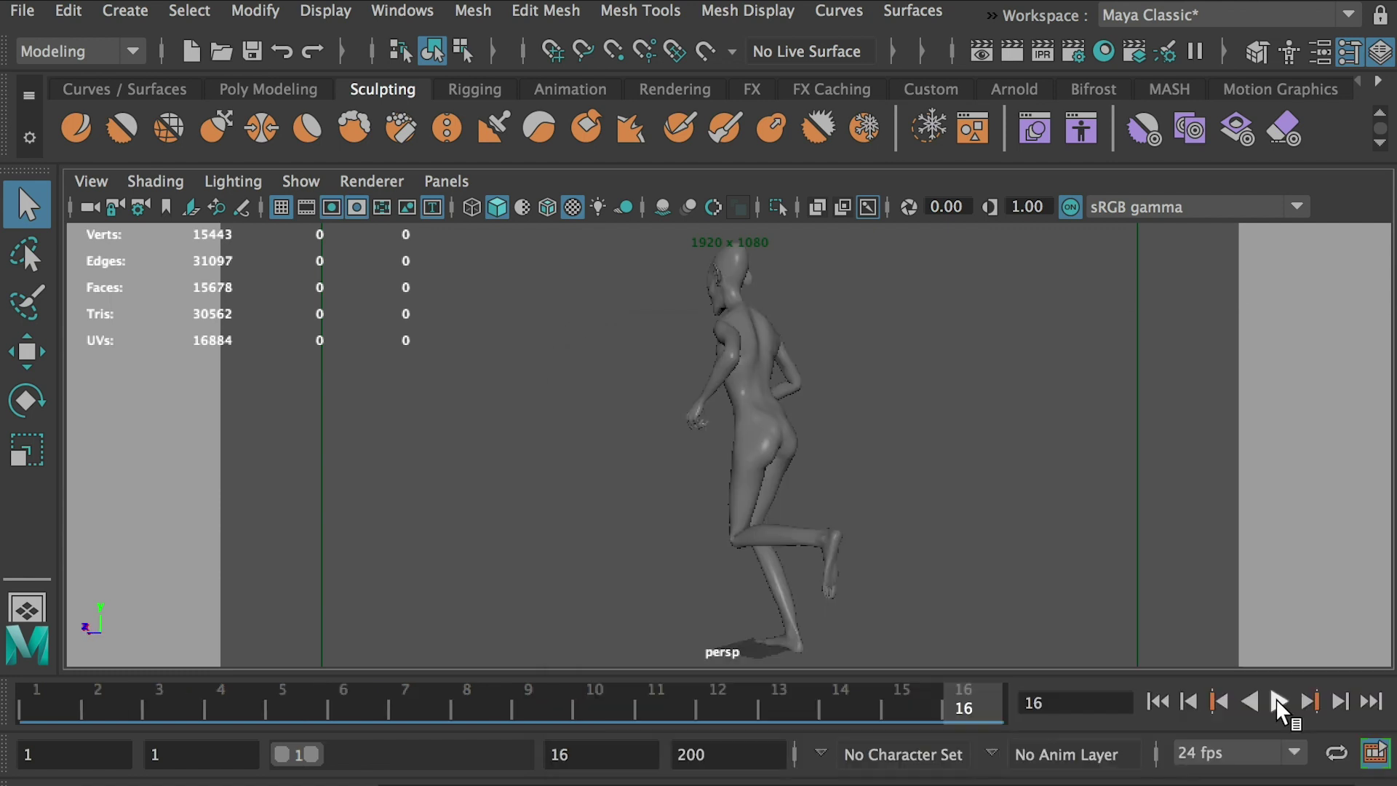
click(1278, 700)
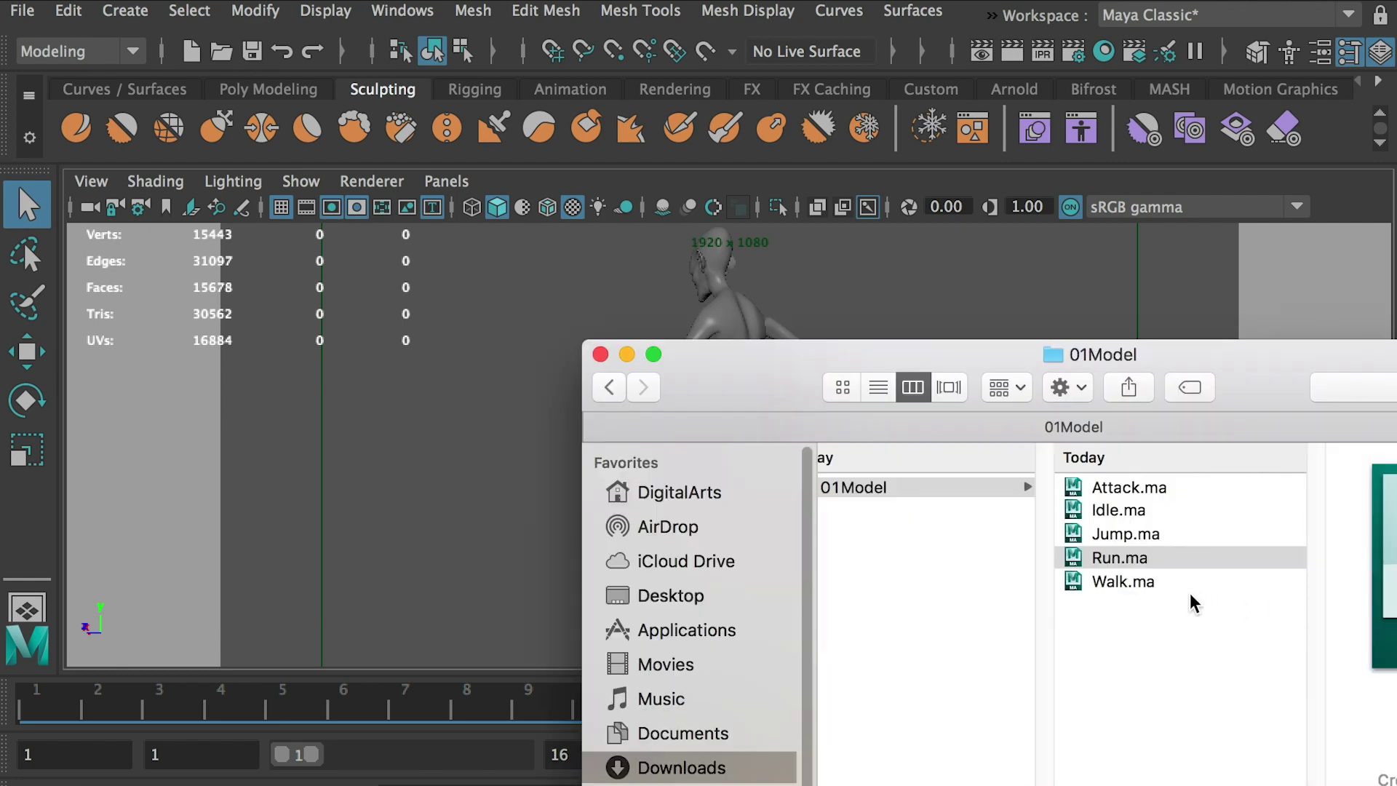
click(1150, 582)
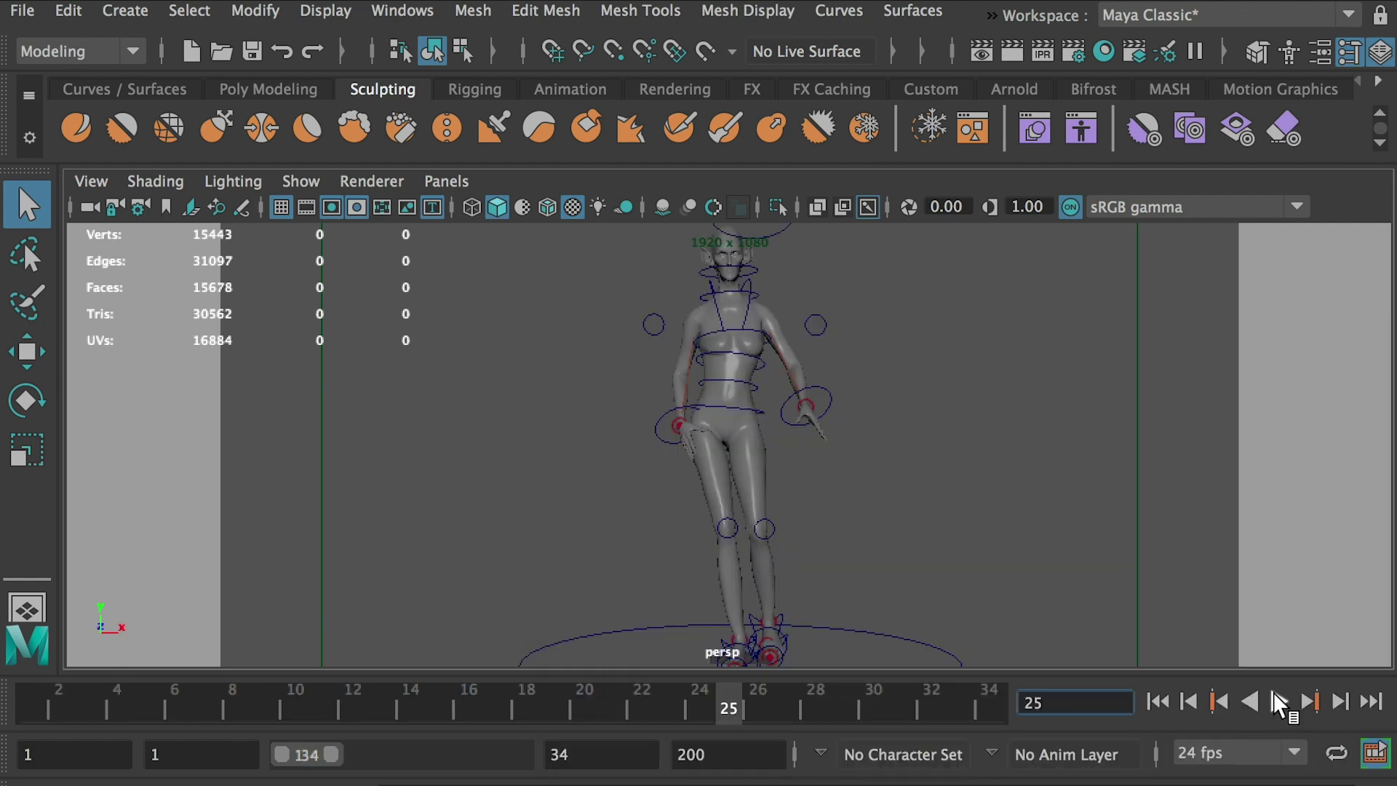
click(1278, 702)
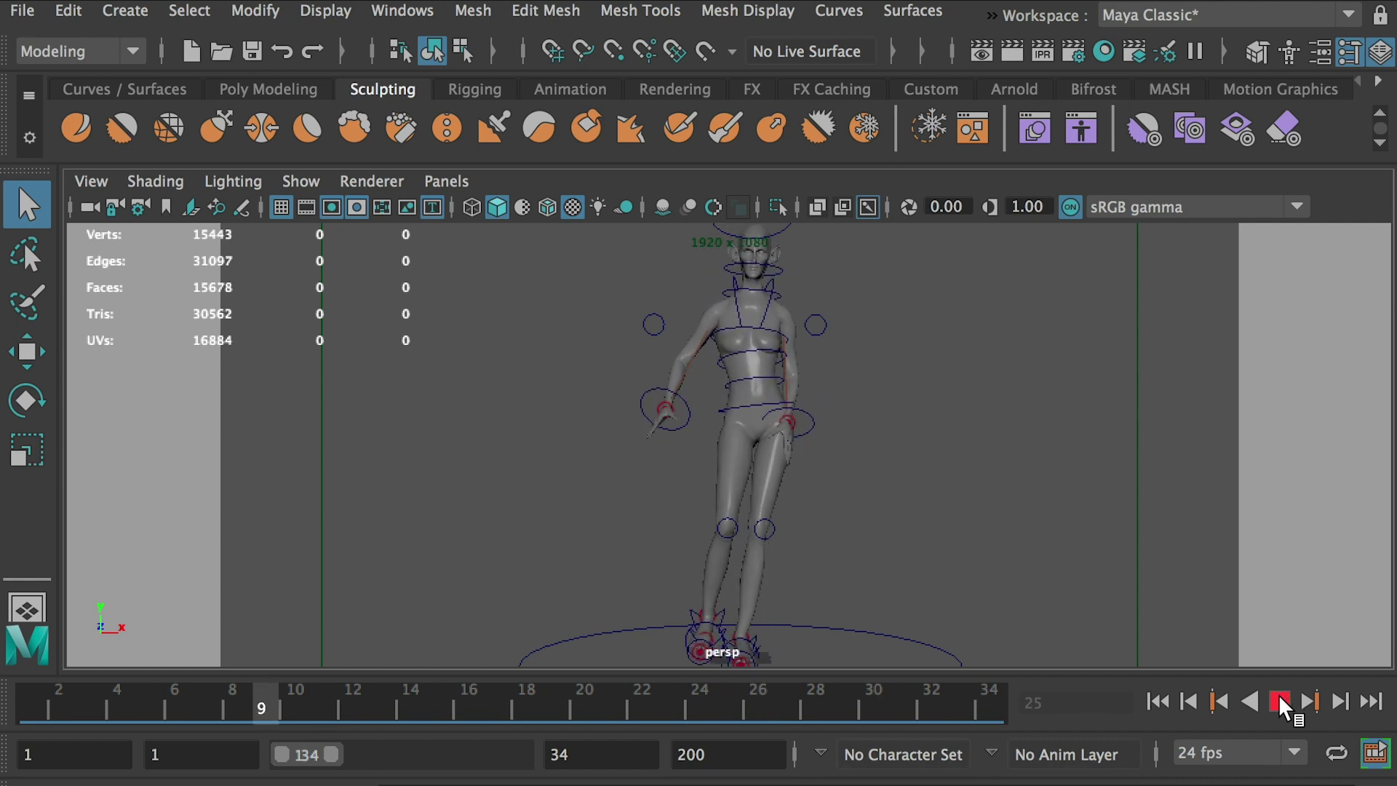
click(1281, 702)
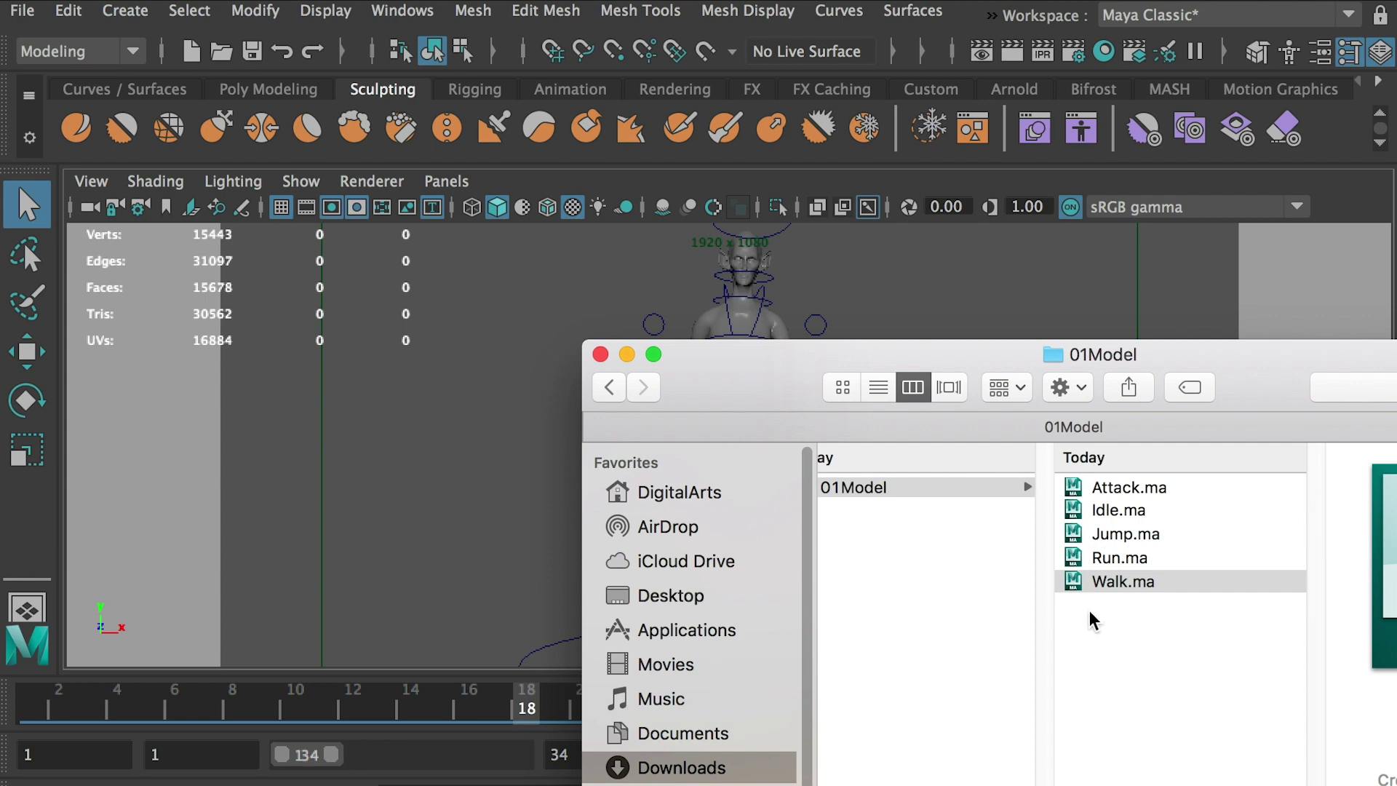
click(1026, 294)
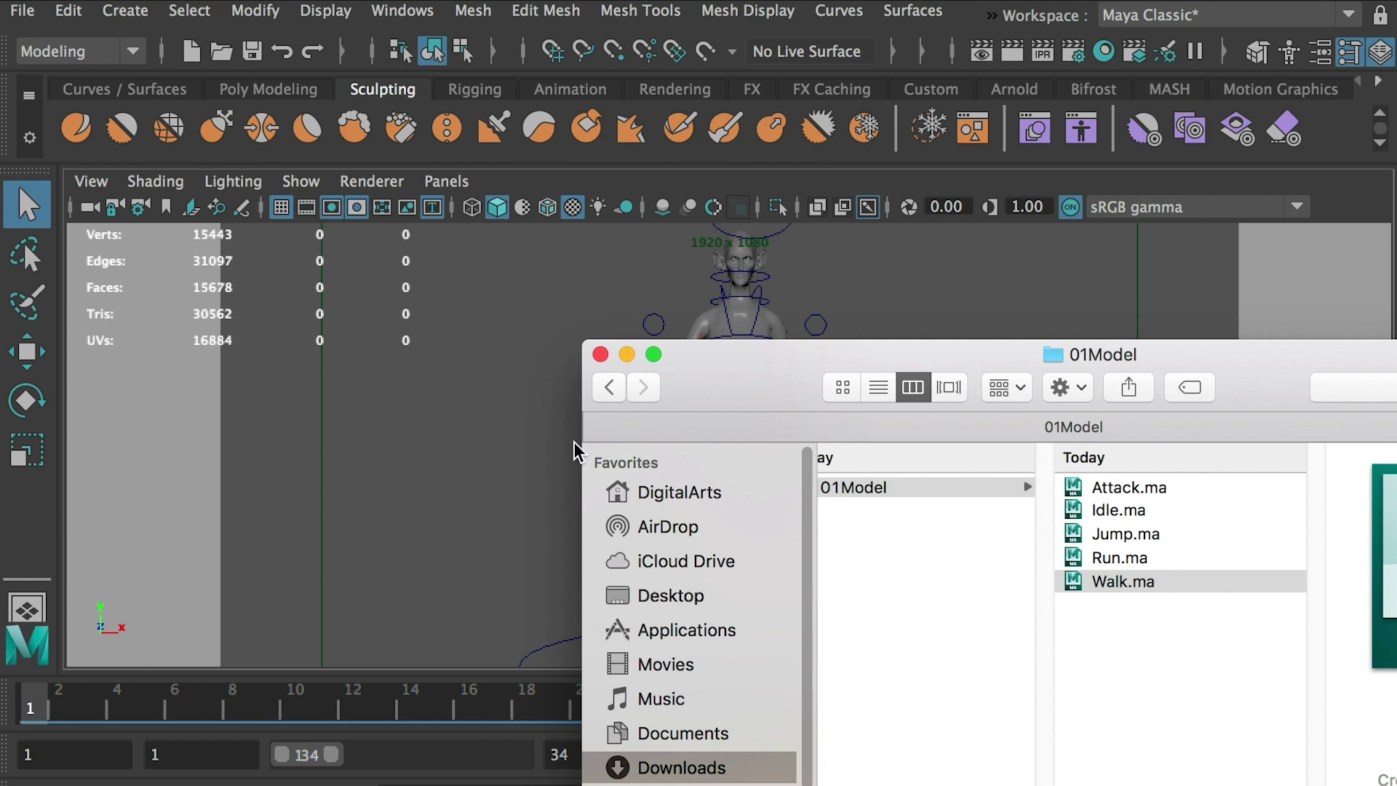
Select the left and right wrist controls of the Walk rig to inspect their keys
click(427, 379)
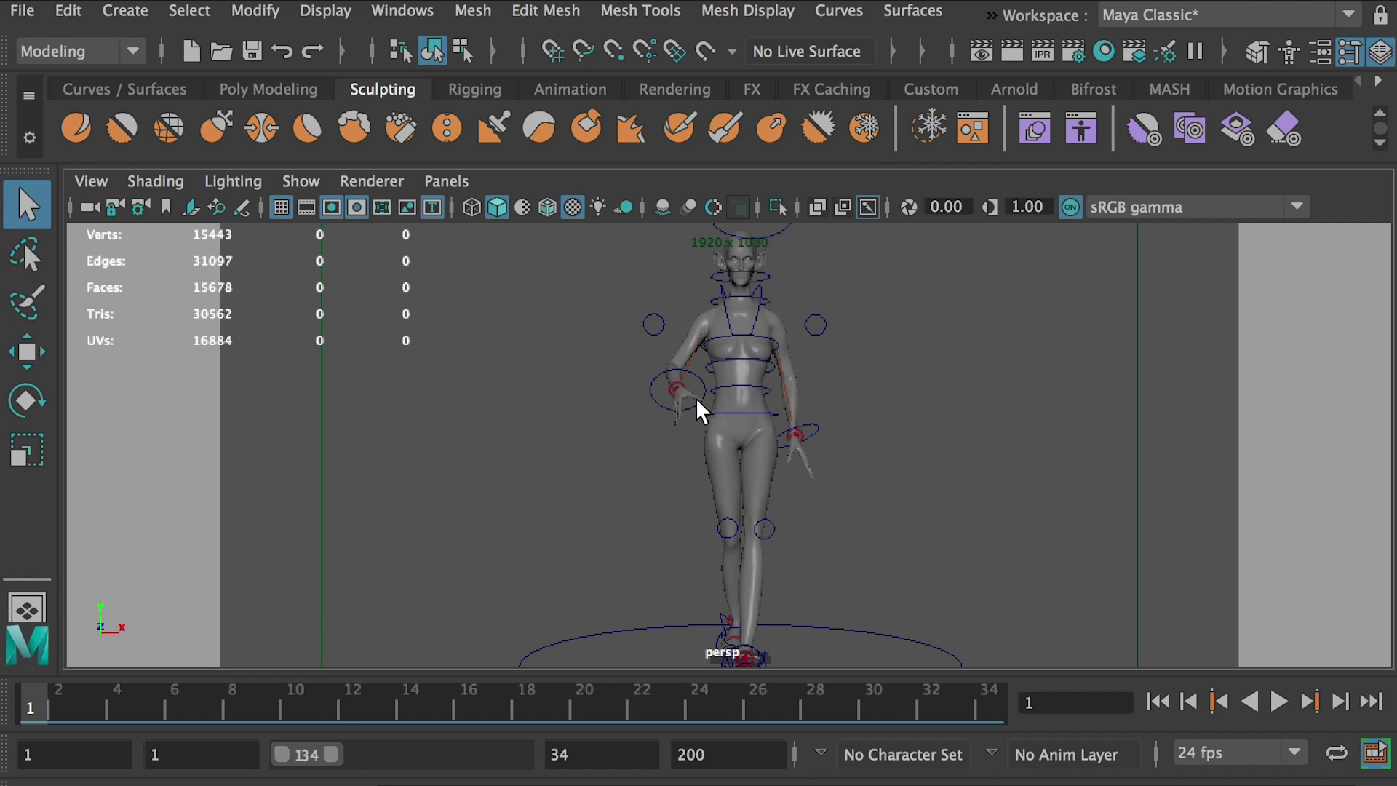
click(648, 395)
click(817, 434)
click(817, 306)
click(815, 423)
Turn on Joints in the viewport's Show menu and select the right leg's joints
click(301, 181)
click(349, 386)
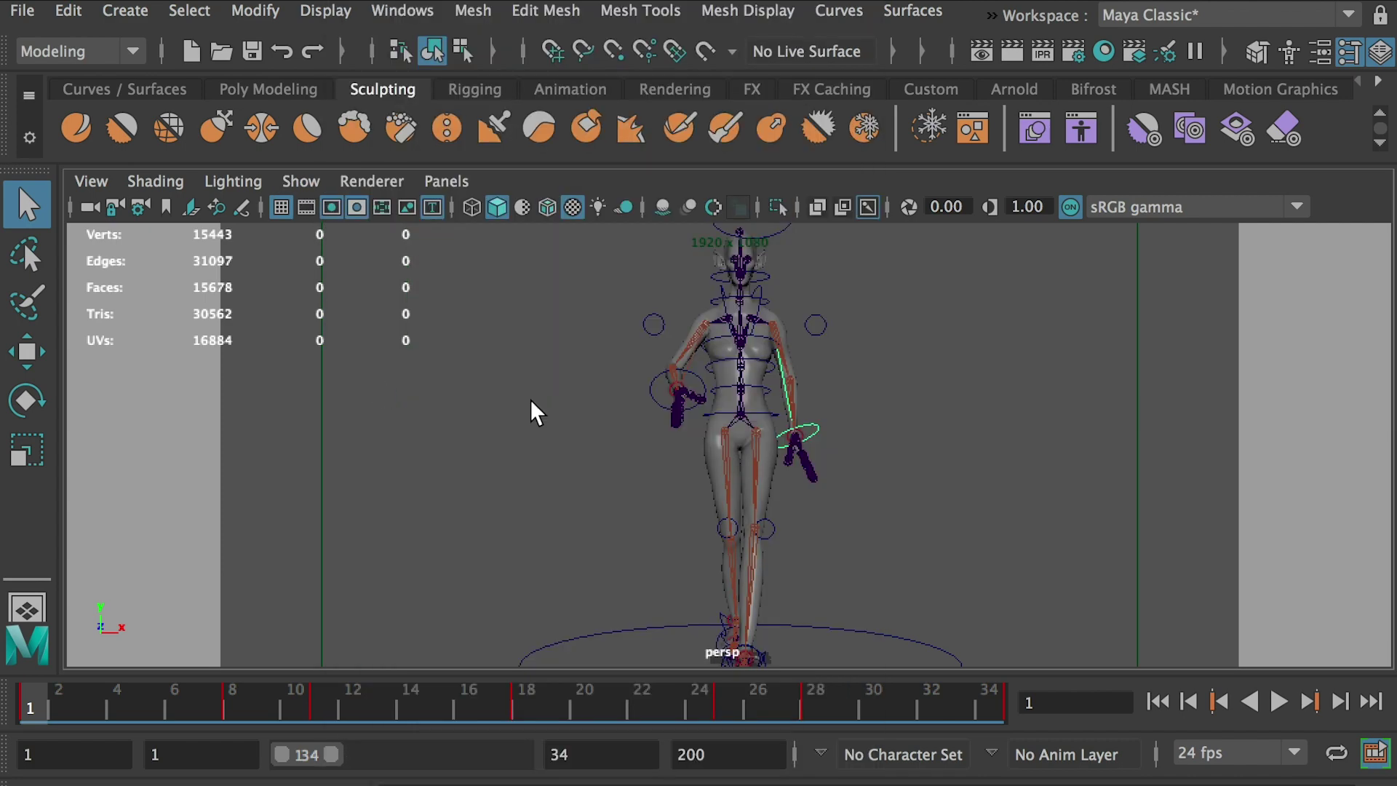
click(742, 418)
click(754, 476)
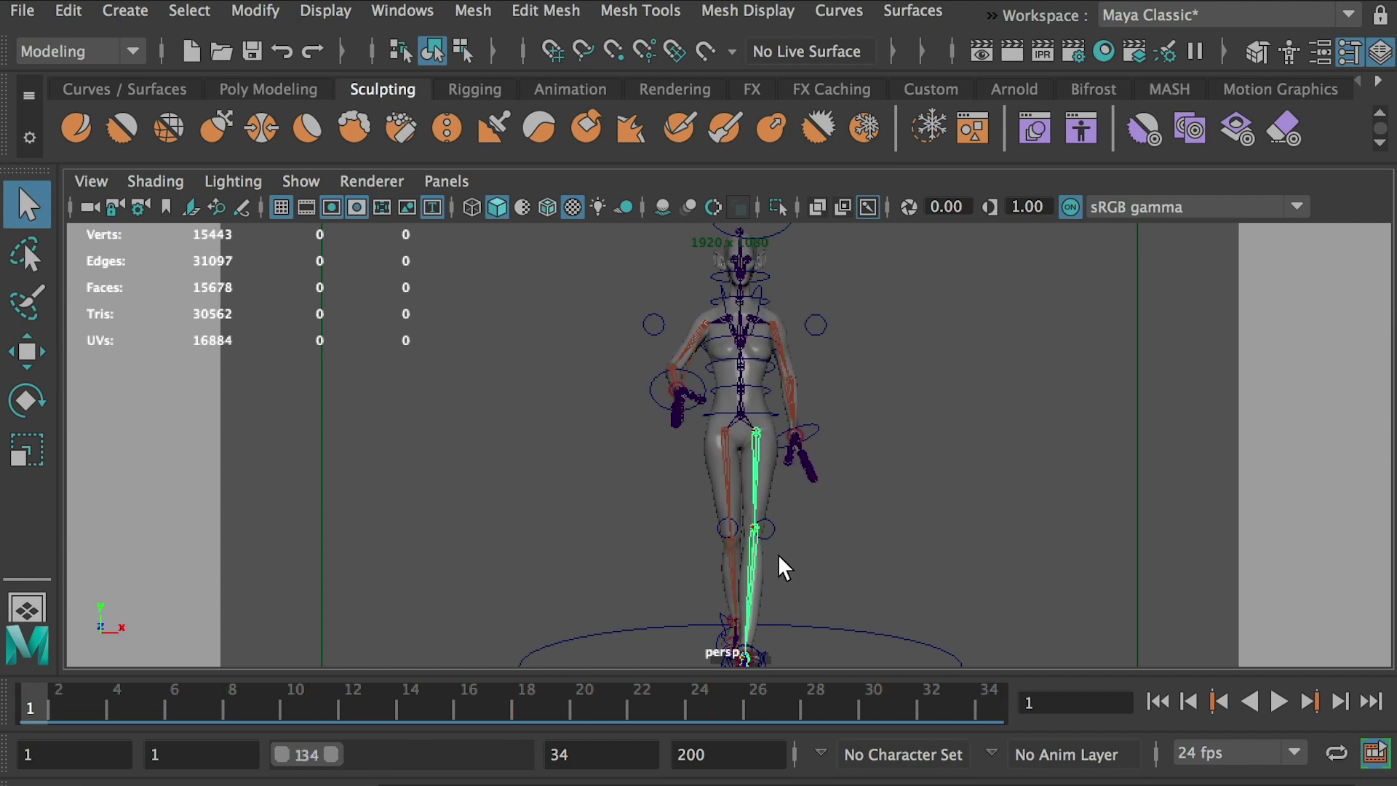
click(755, 567)
Select all the rig's control curves with Select > All by Type > NURBS Curves
click(547, 431)
click(191, 10)
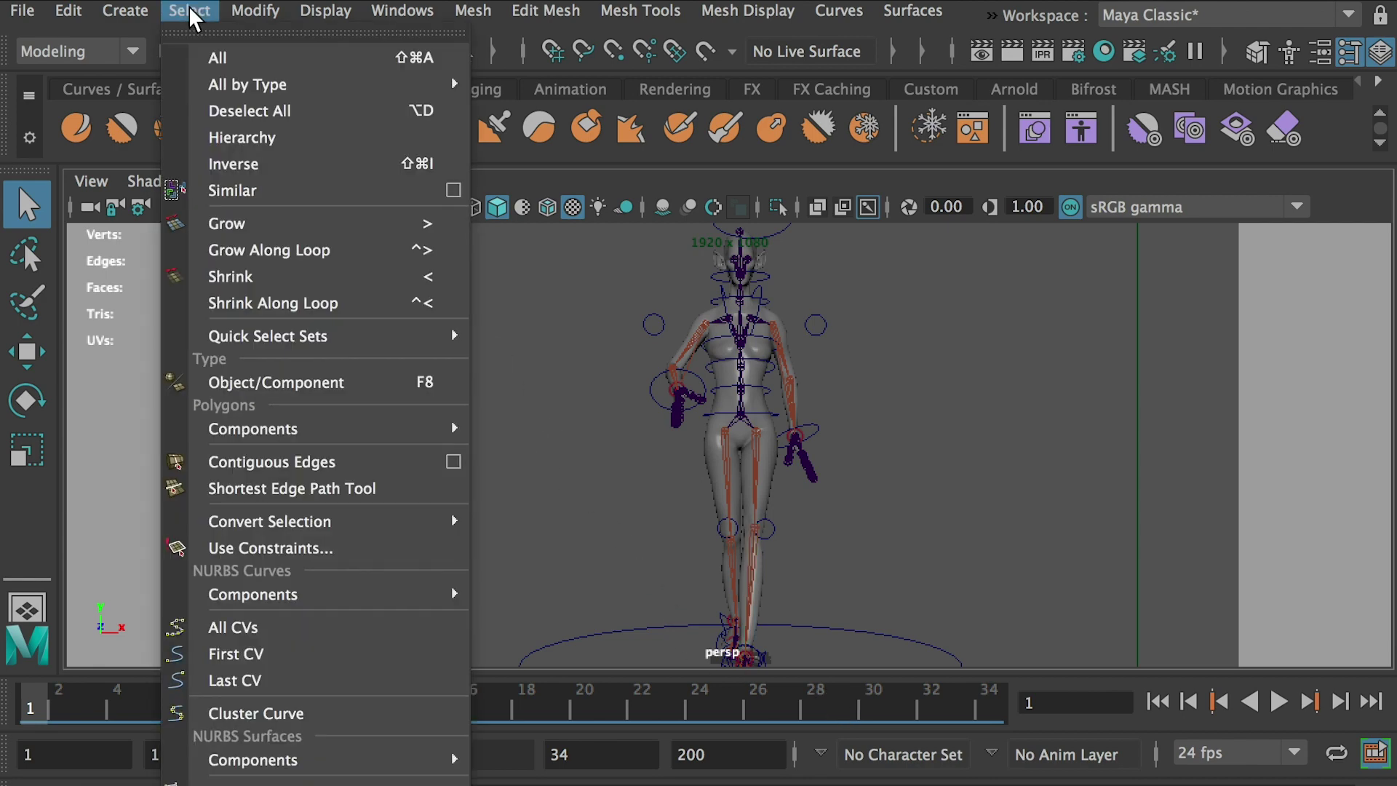
mouse_move(242, 94)
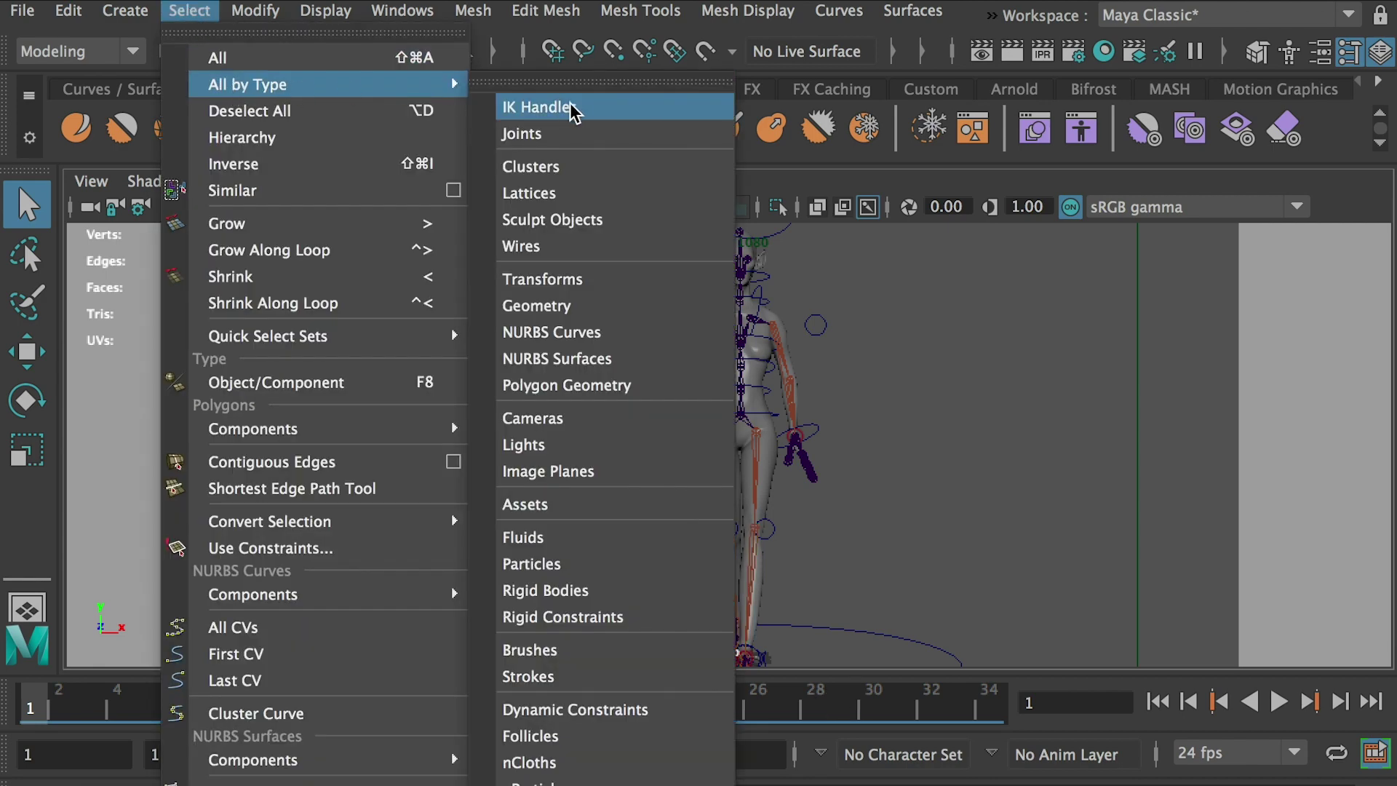
click(581, 331)
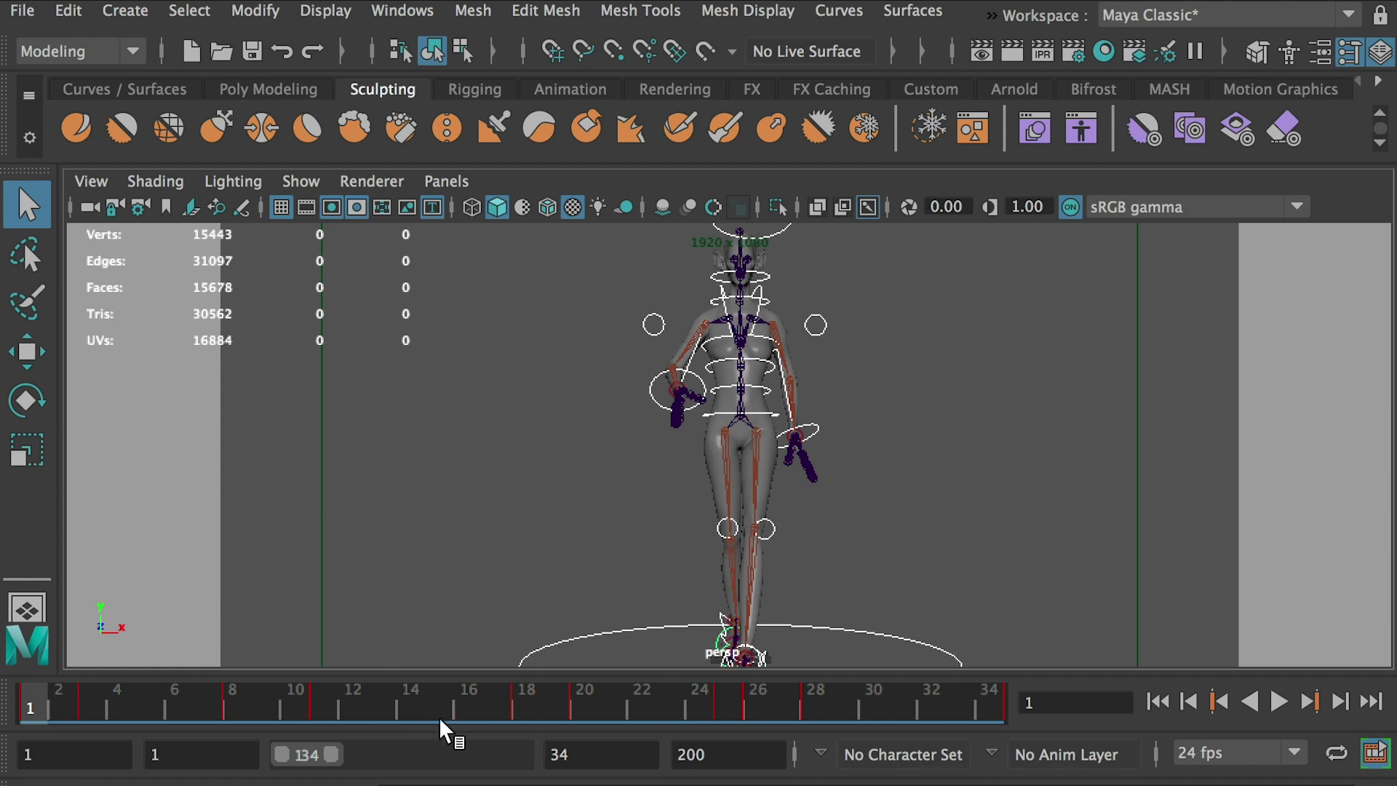
Set the playback range end frame to 34
drag(338, 759, 377, 758)
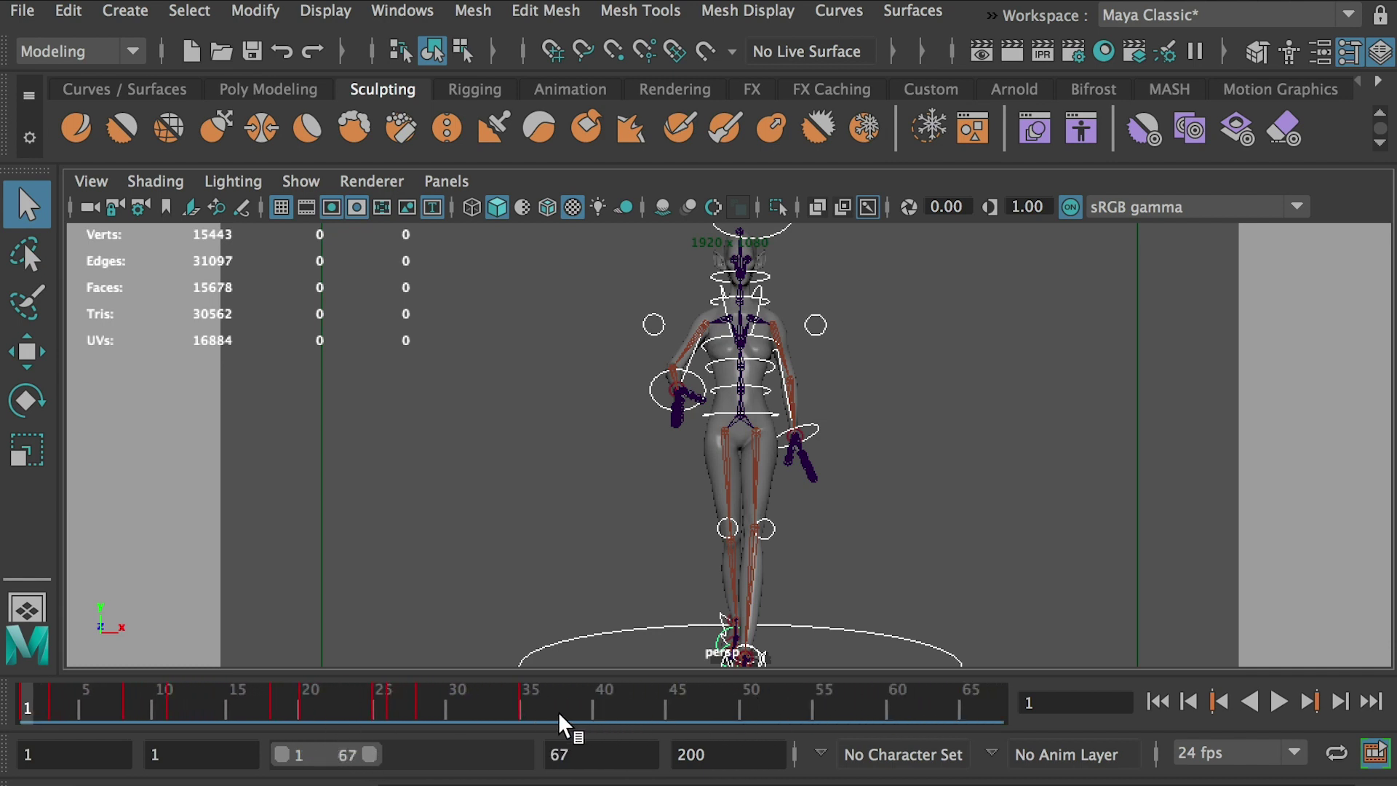
double_click(580, 755)
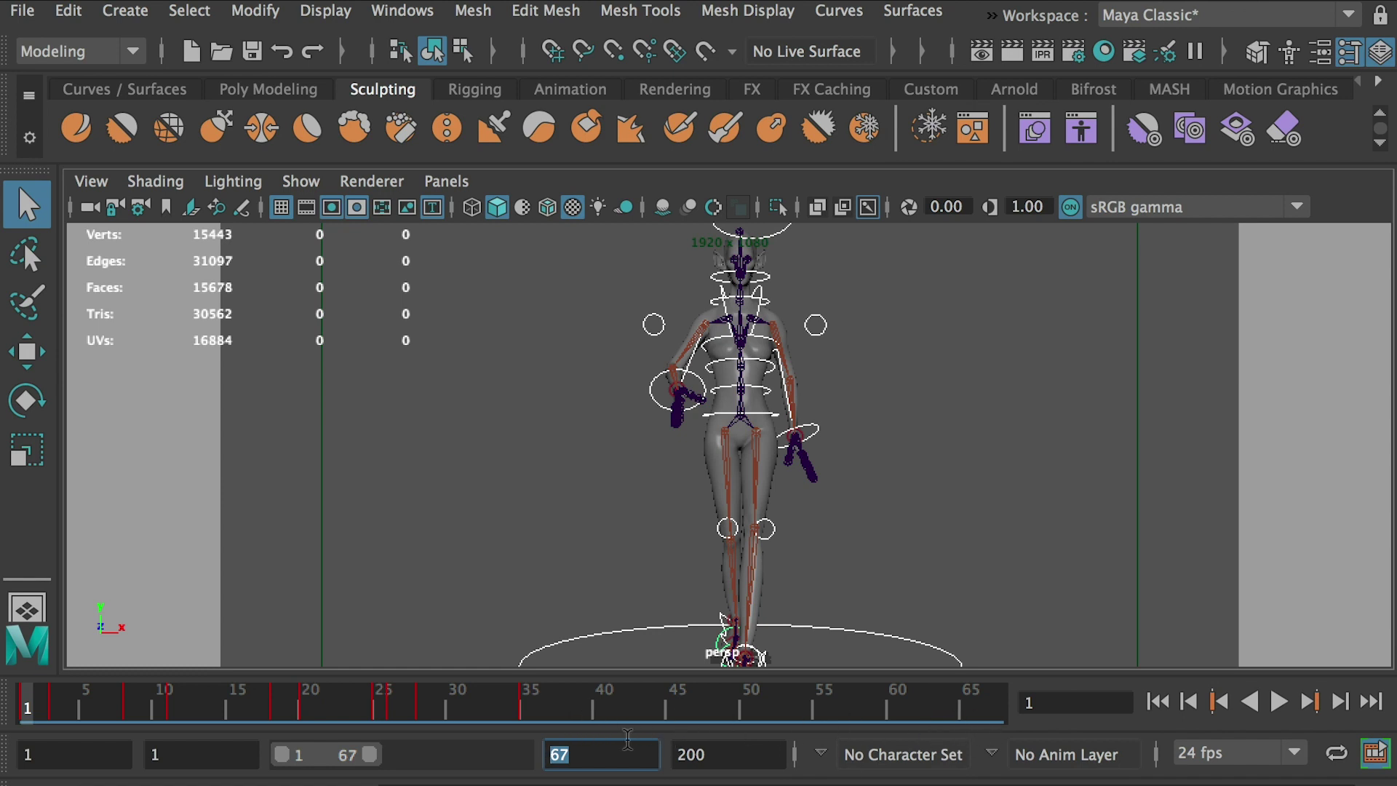
text(34)
key(Return)
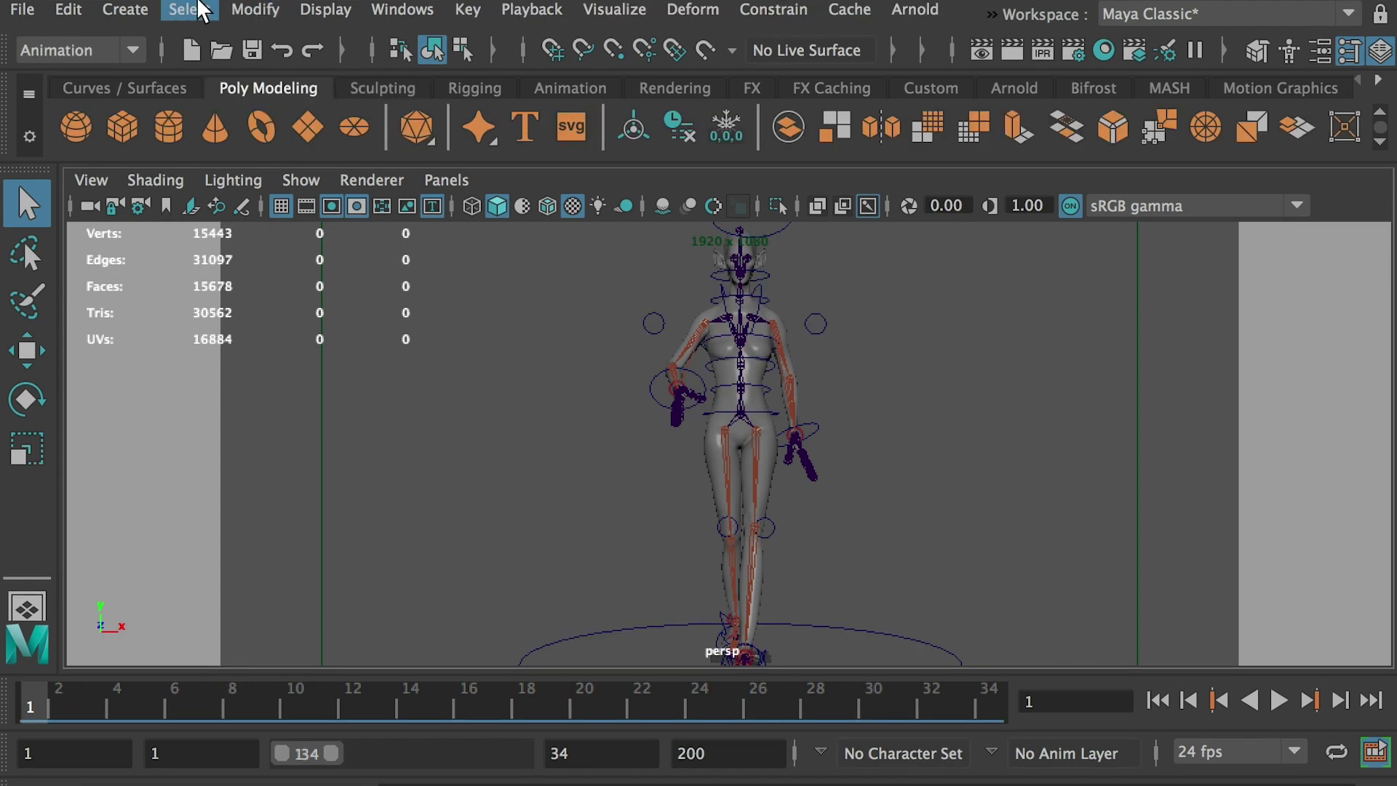
Select every skeleton joint with Select > All by Type > Joints
click(191, 10)
mouse_move(288, 86)
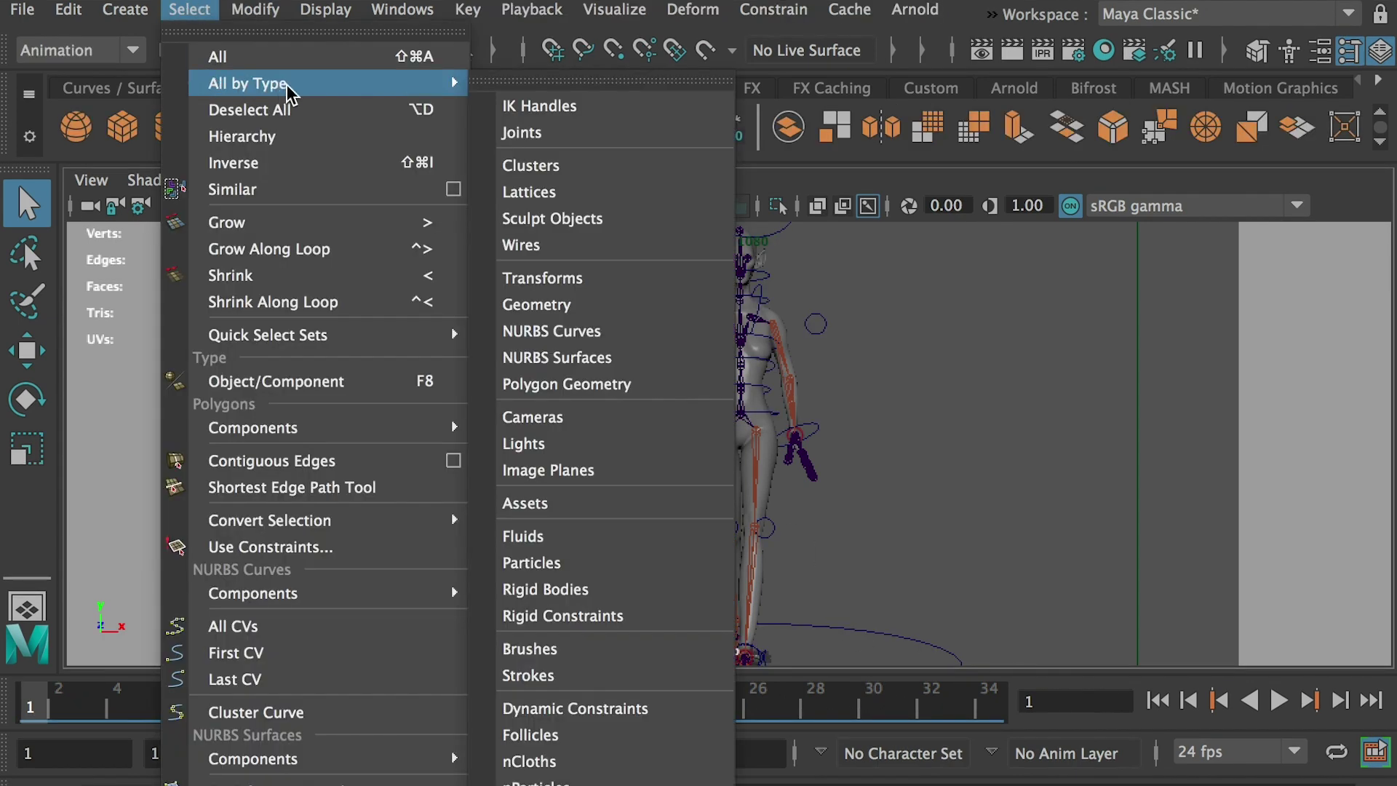
click(587, 133)
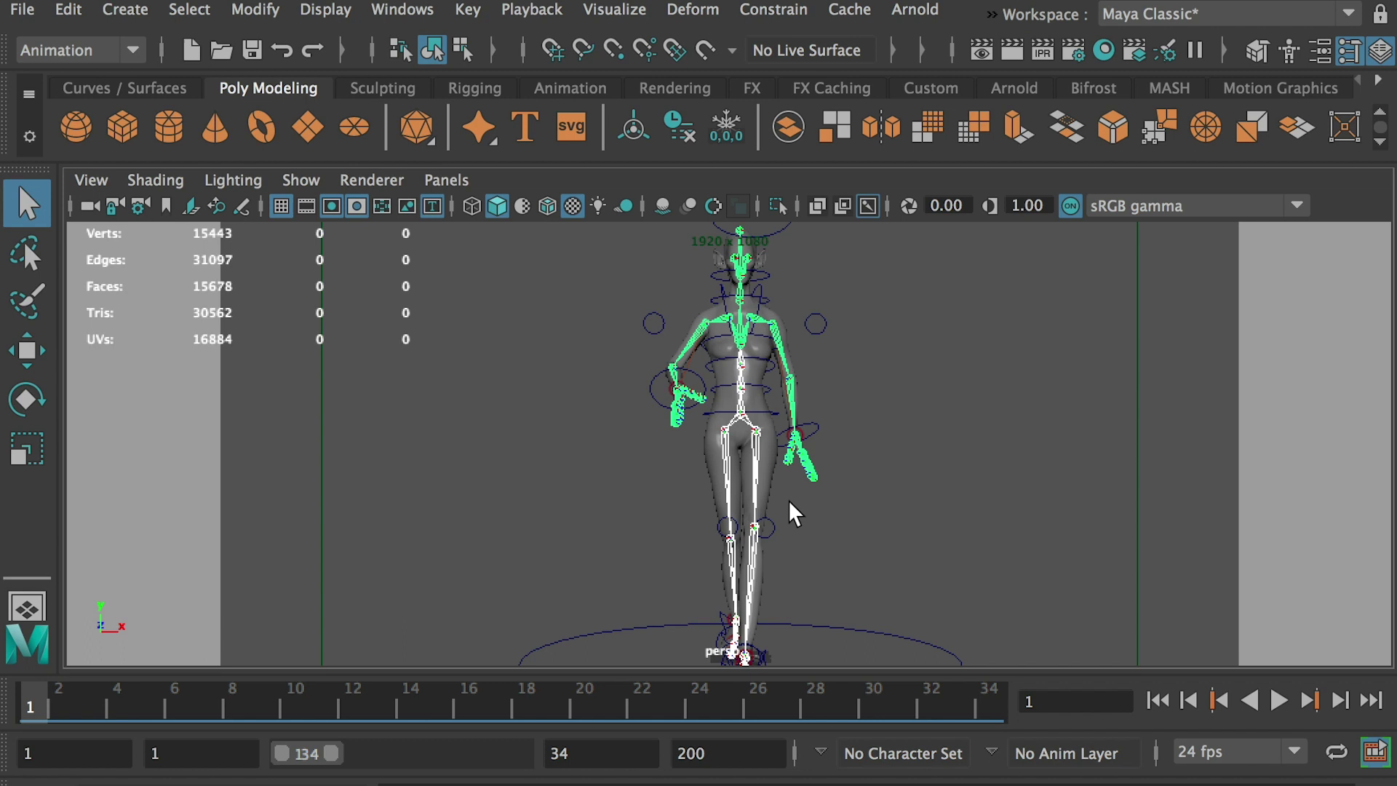
Switch to the Animation menu set and show the Key menu
key(F3)
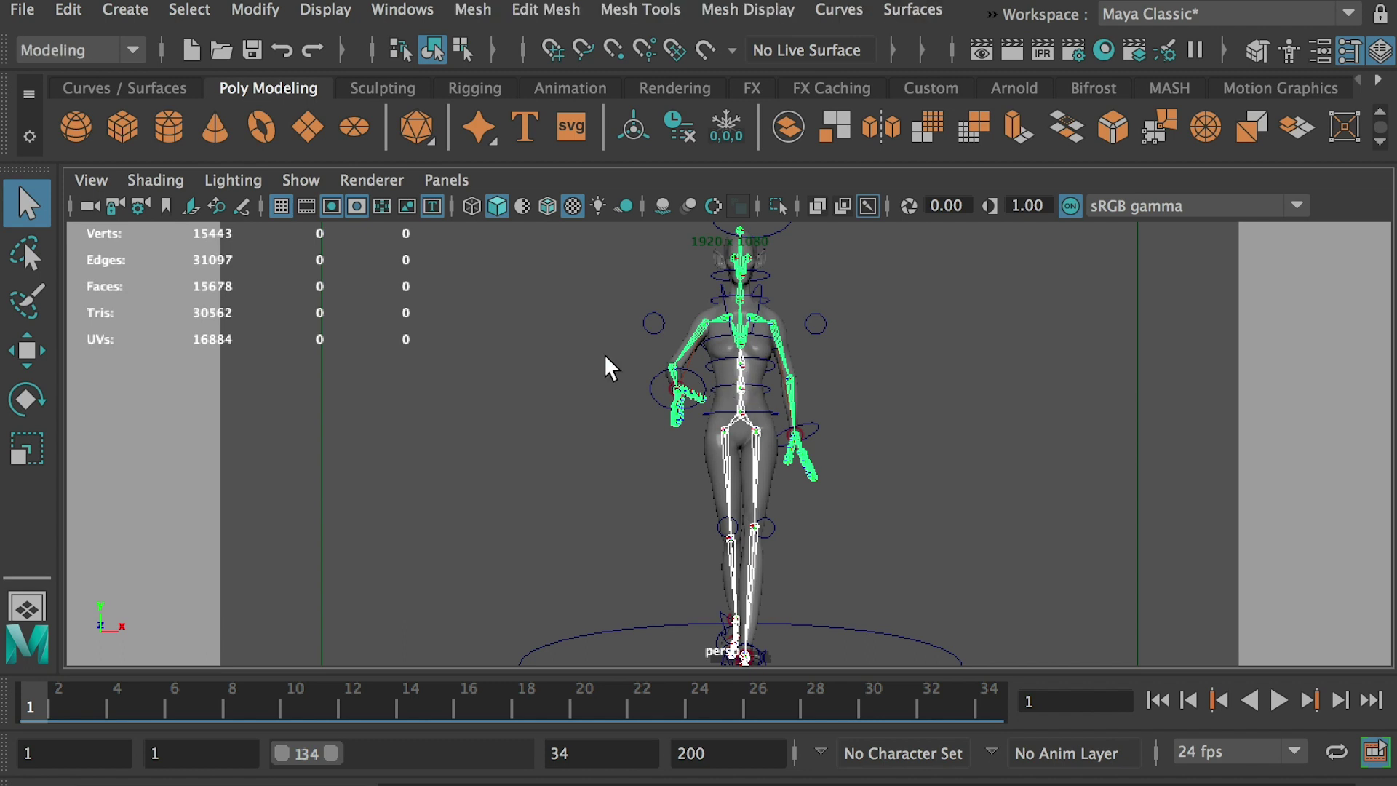
click(70, 51)
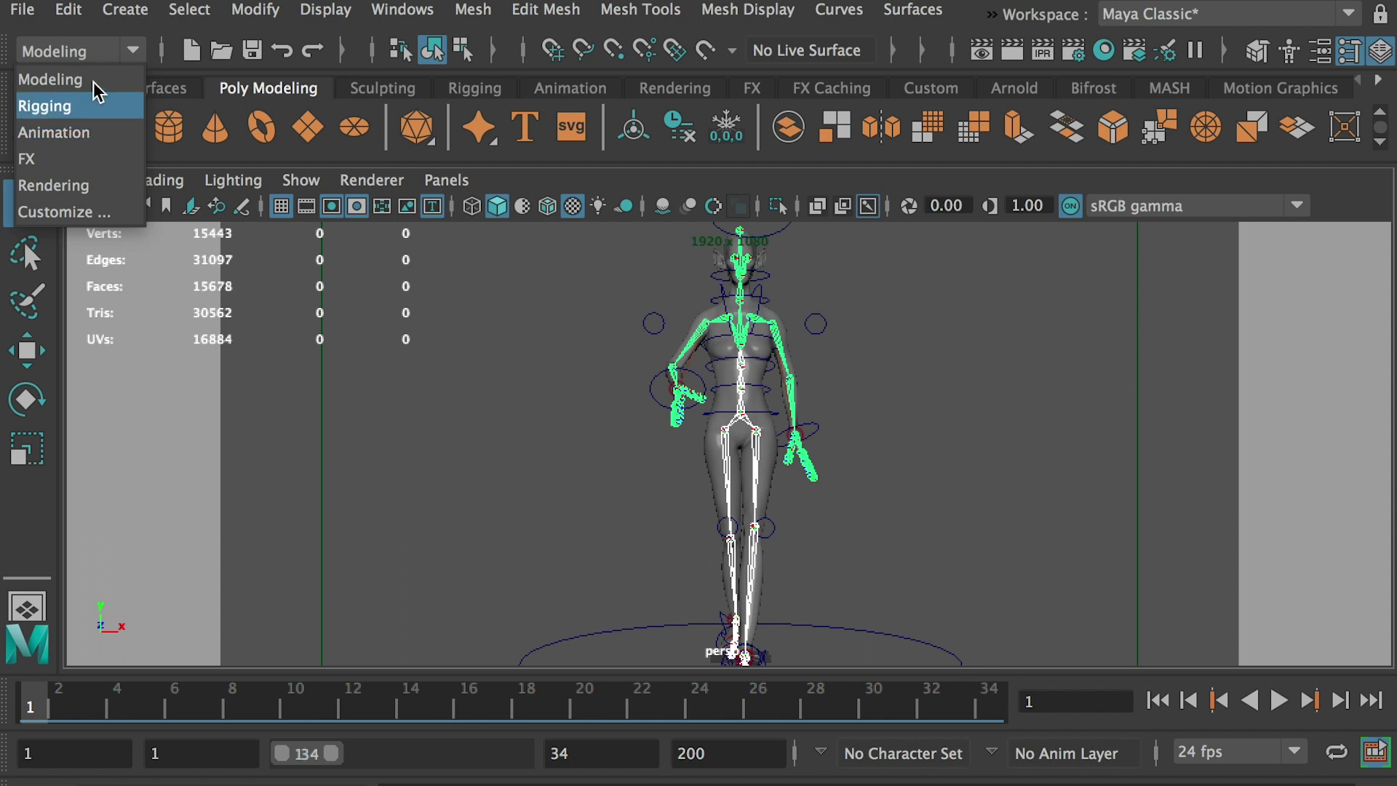
click(95, 42)
key(F4)
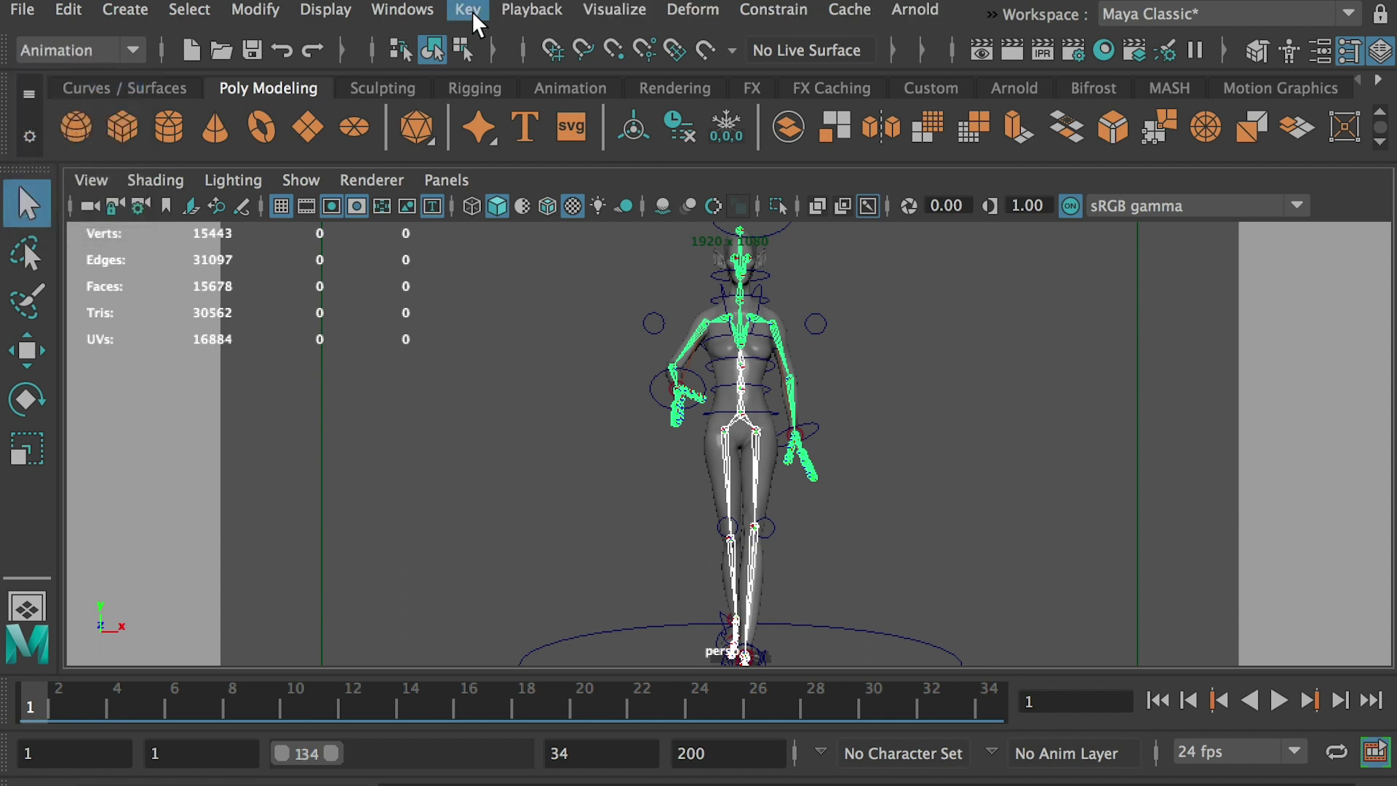
click(472, 11)
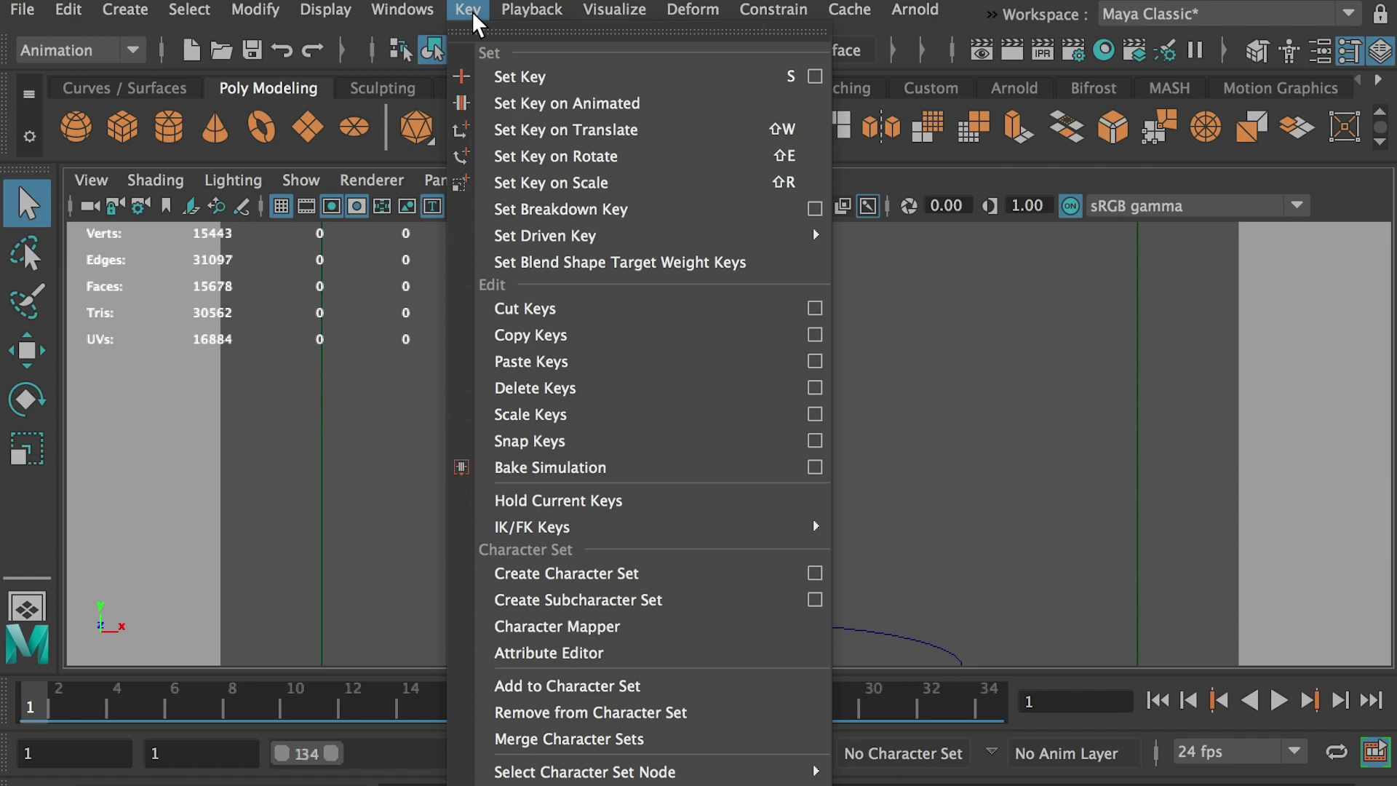
Run Bake Simulation on the selected joint hierarchy over the 1–34 time slider range
click(816, 467)
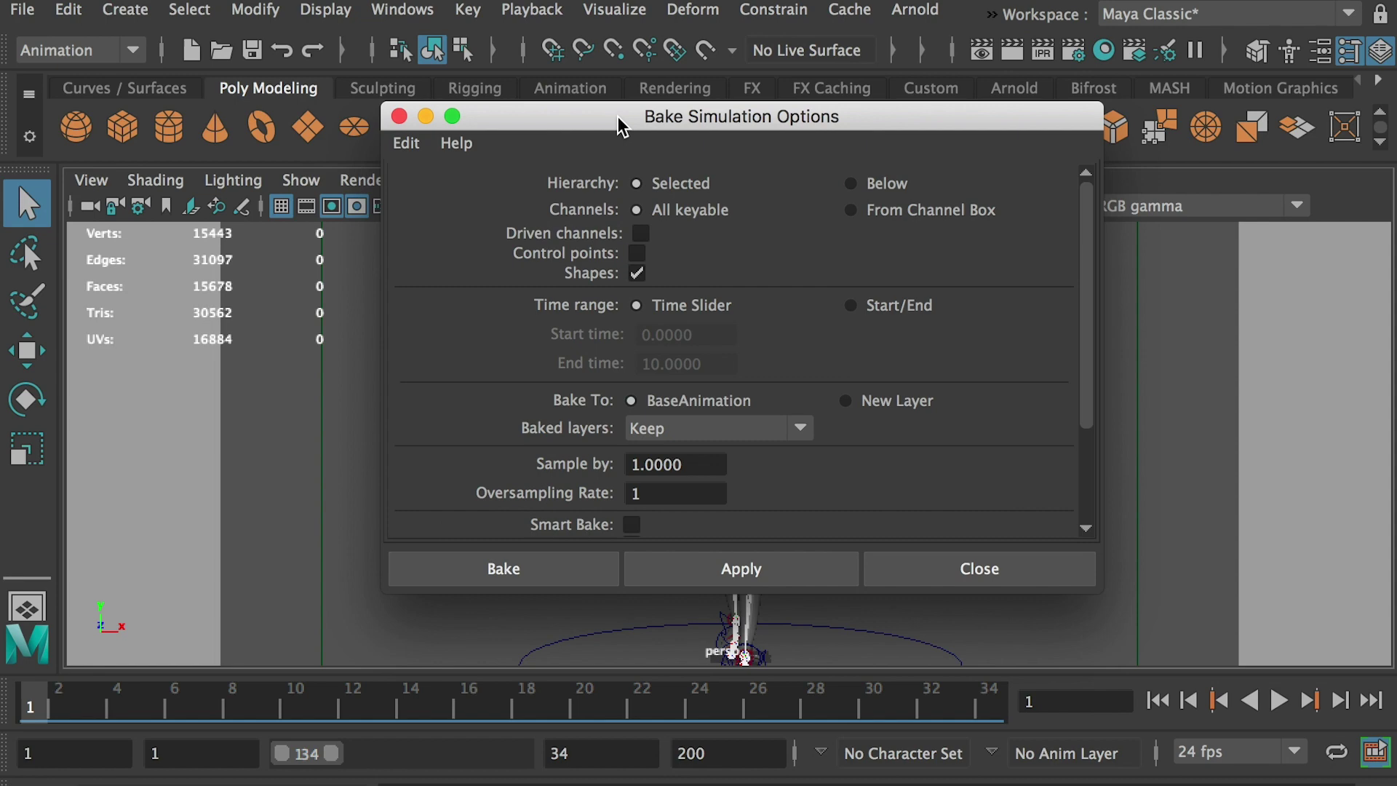
drag(618, 120, 388, 104)
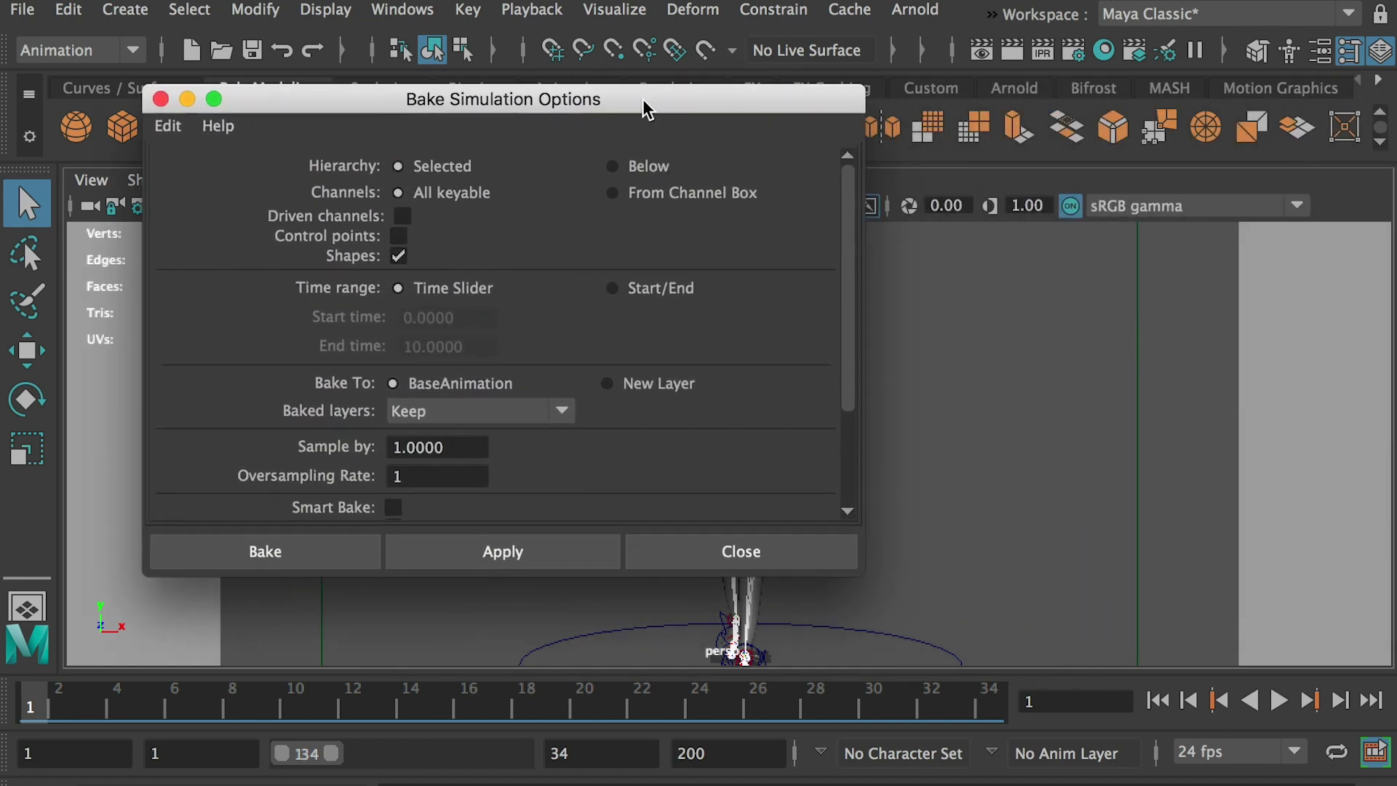
drag(643, 99, 1346, 95)
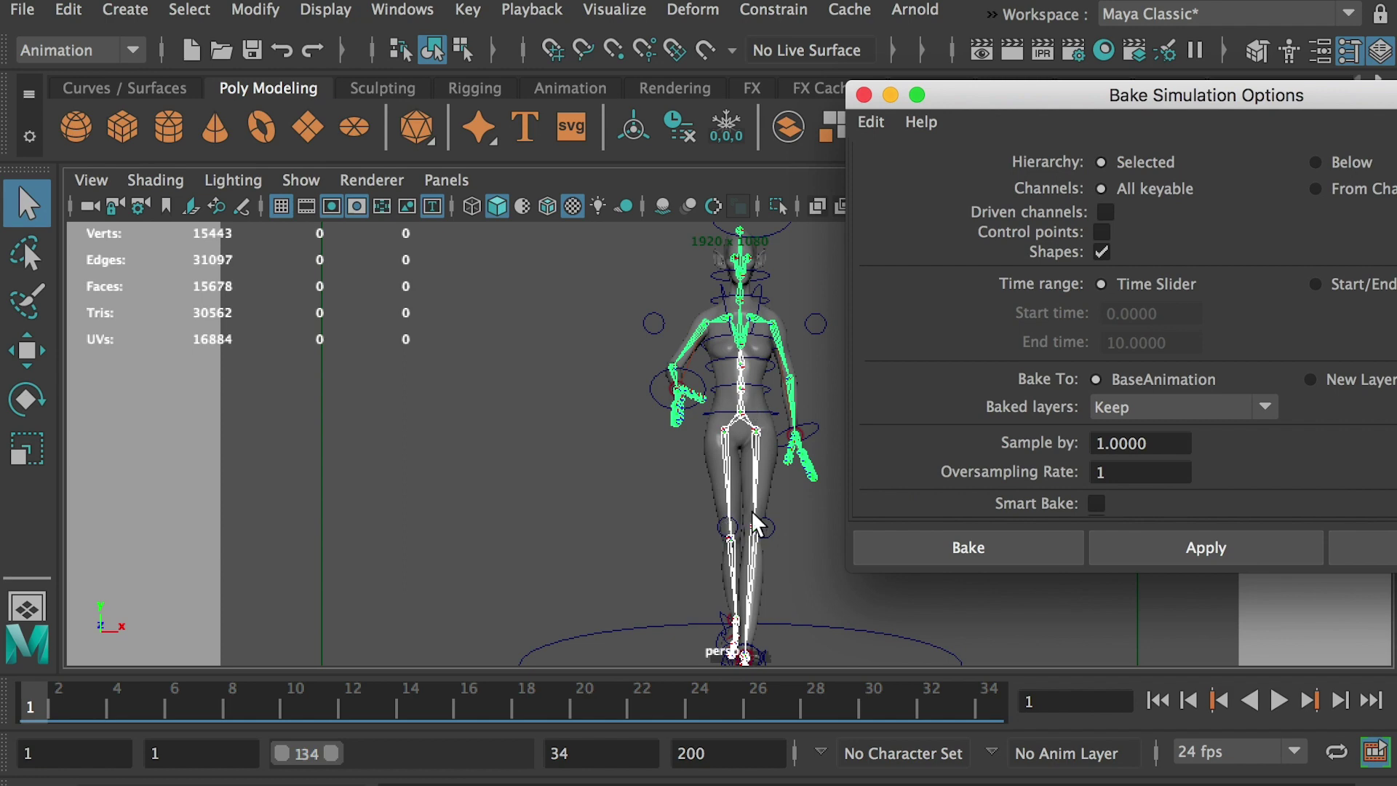
drag(1155, 115, 1011, 123)
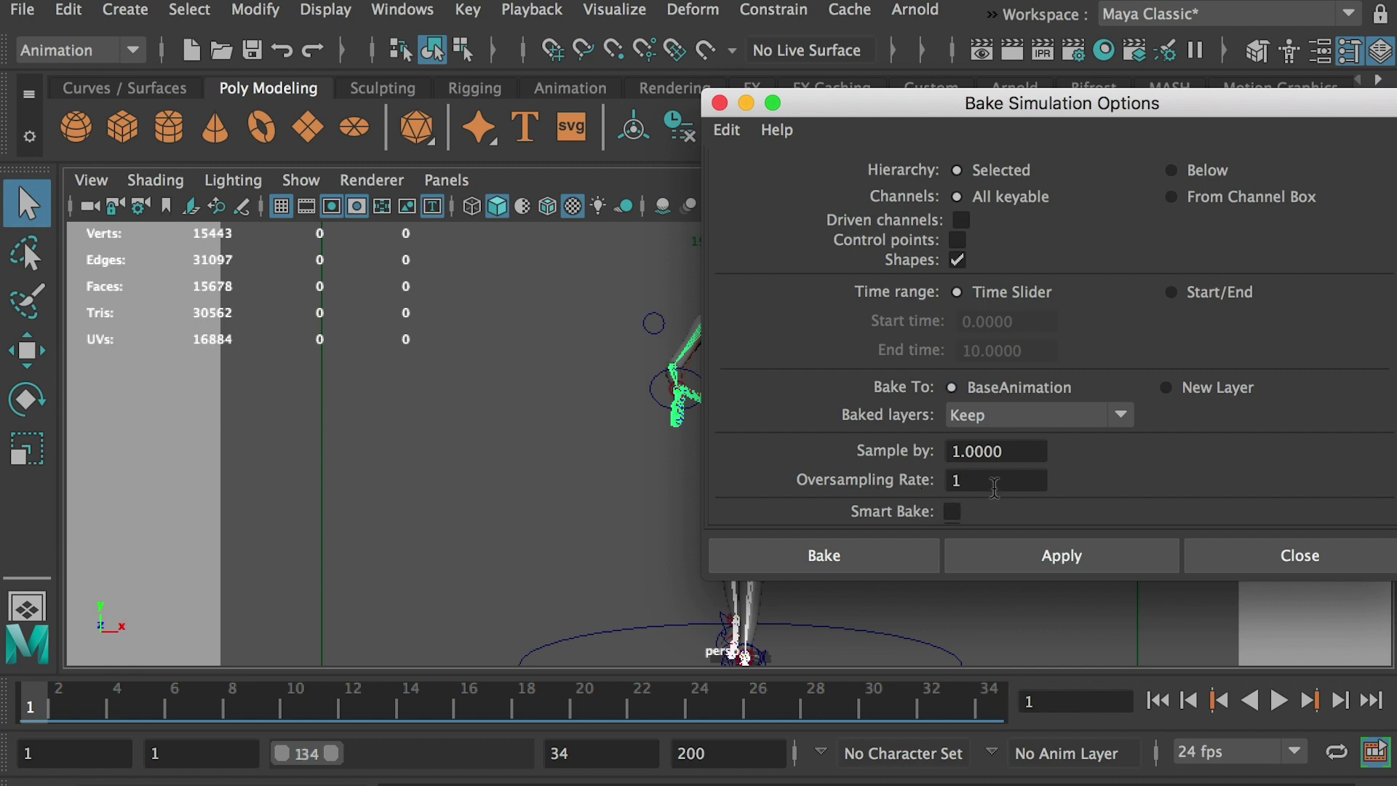
drag(987, 109, 761, 38)
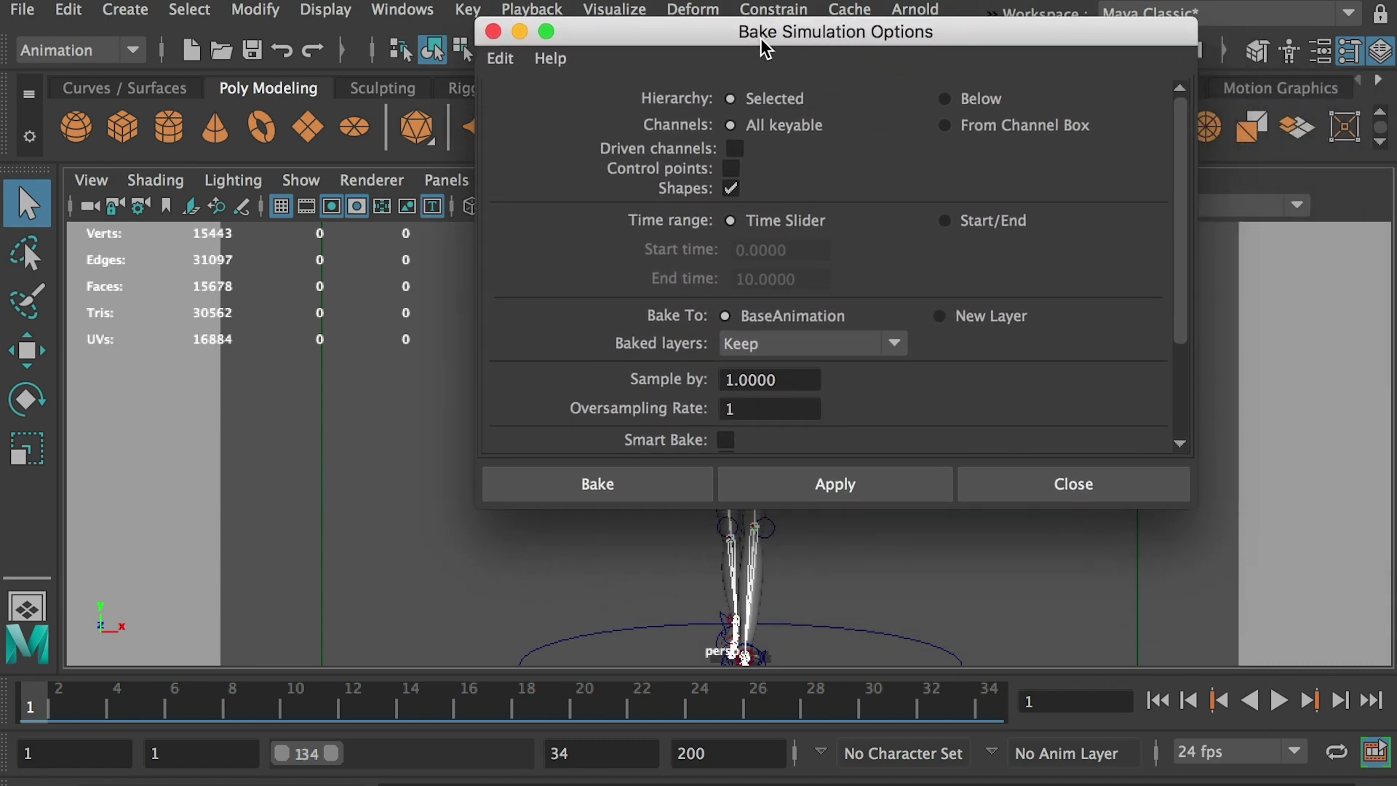
click(604, 480)
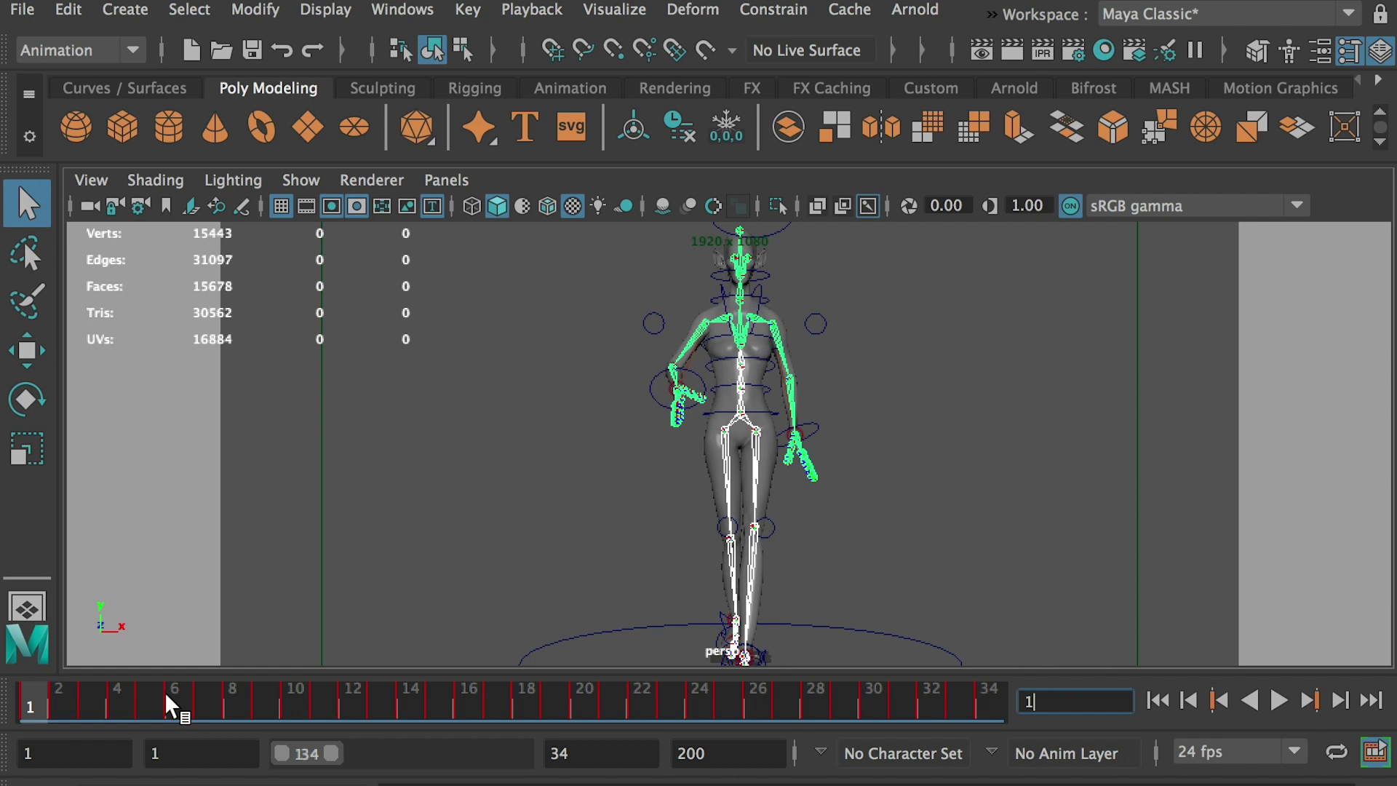
drag(163, 705, 440, 717)
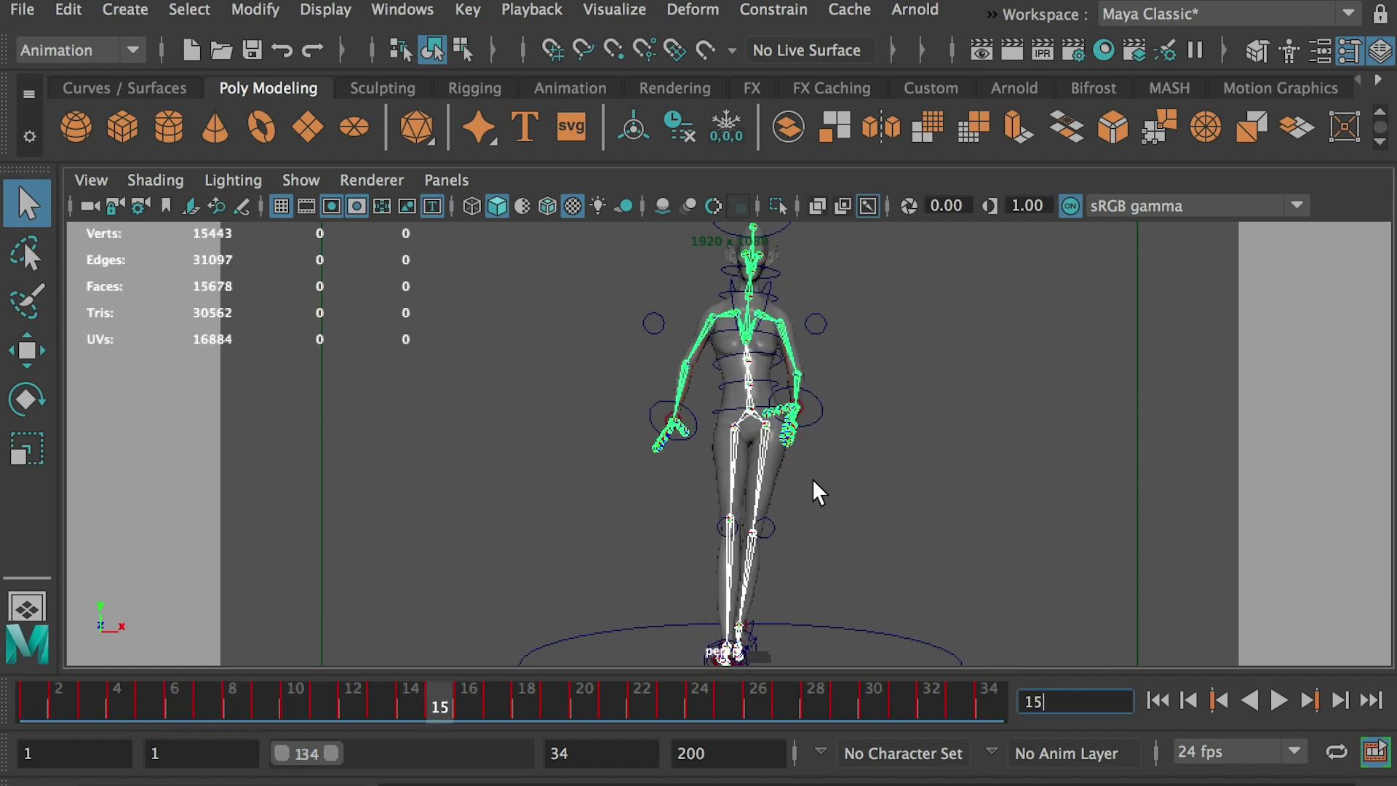
click(763, 427)
click(745, 408)
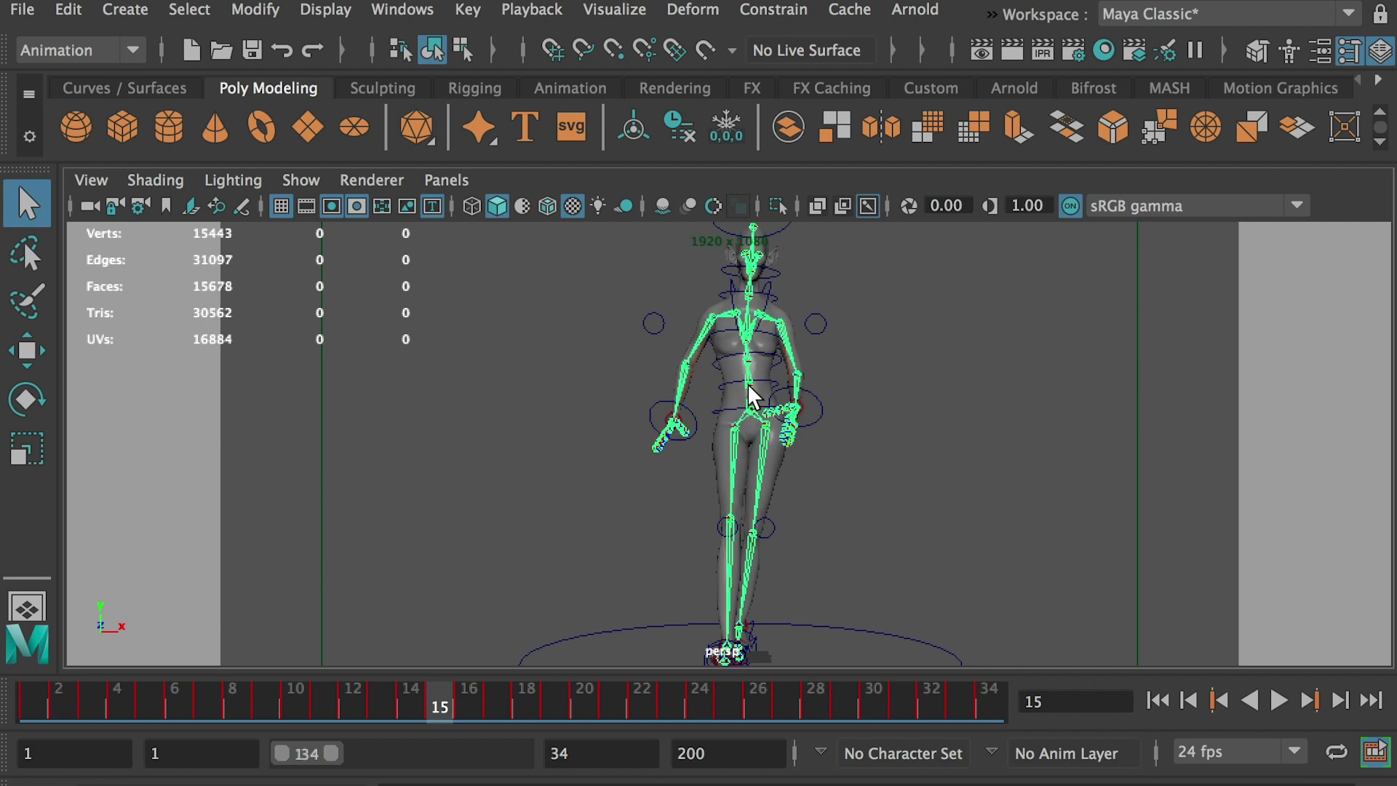
click(750, 366)
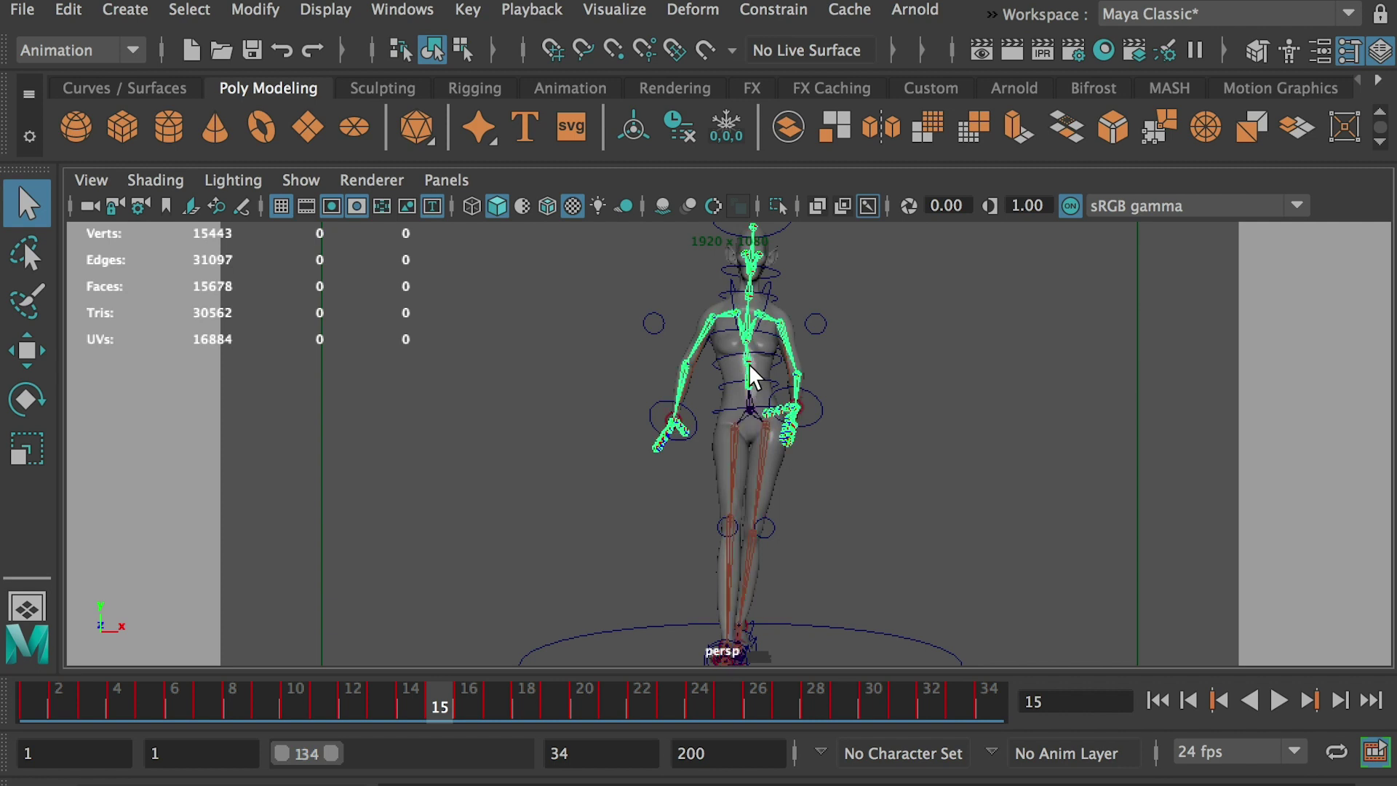
click(780, 329)
click(799, 375)
click(796, 405)
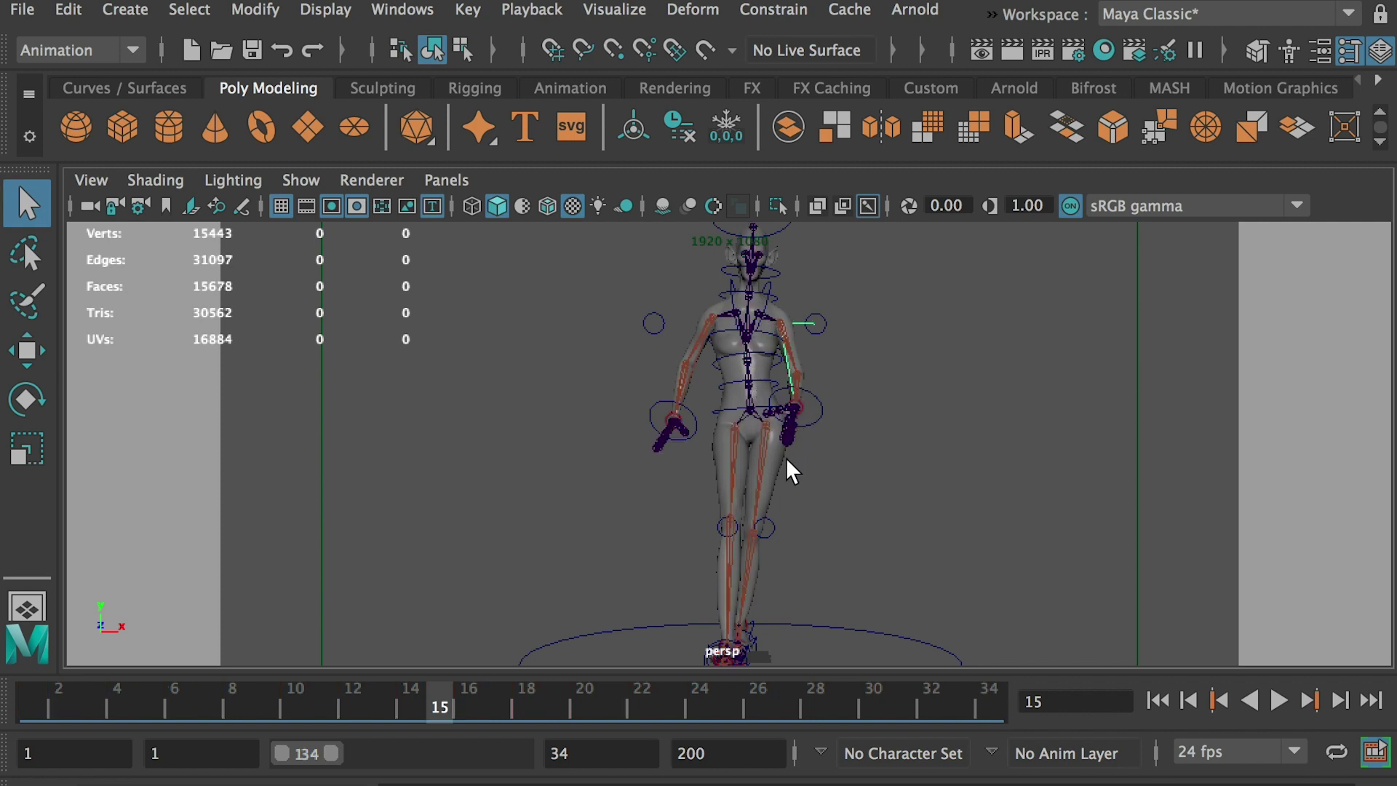
click(754, 517)
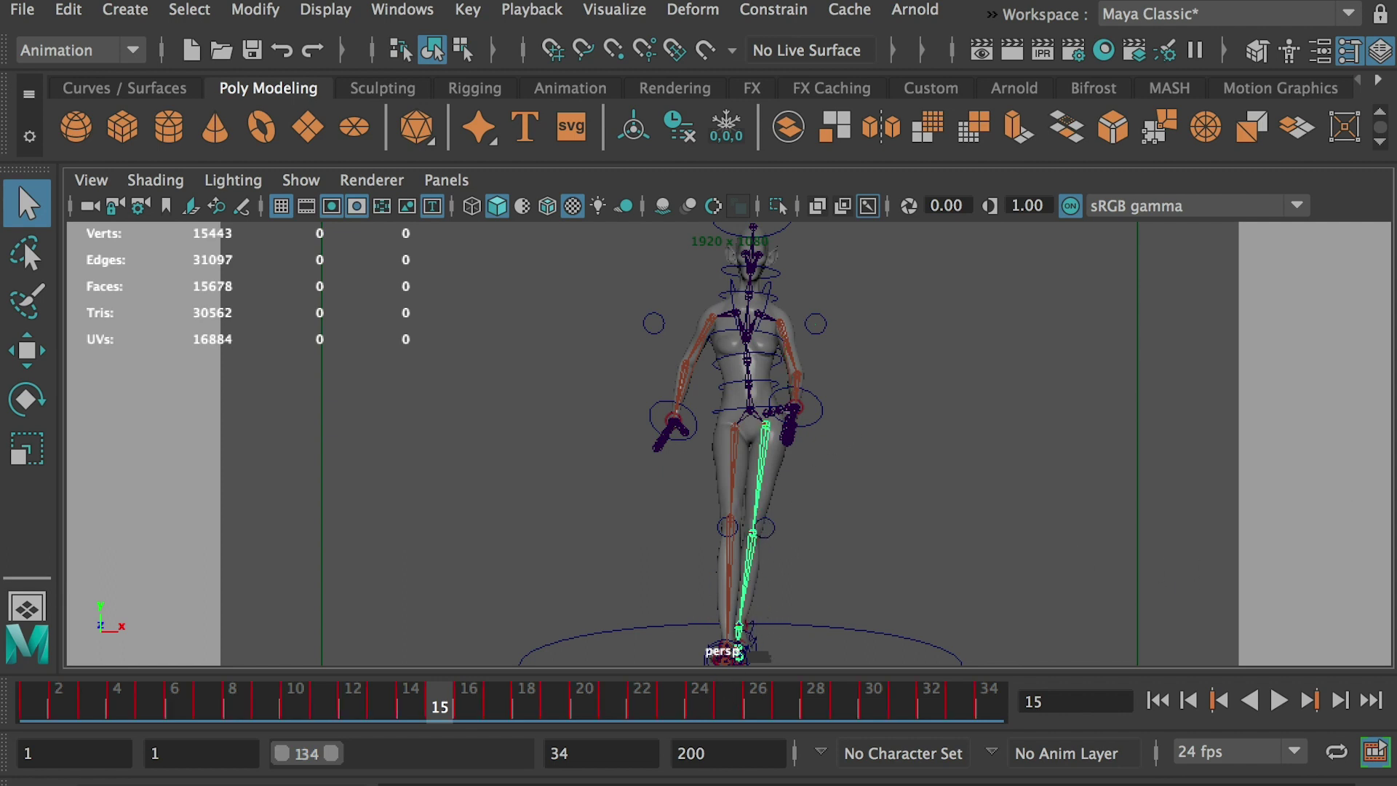
Delete the CharCtrlG group in the Outliner and scrub to frame 24 to check the animation
drag(1390, 87, 1119, 159)
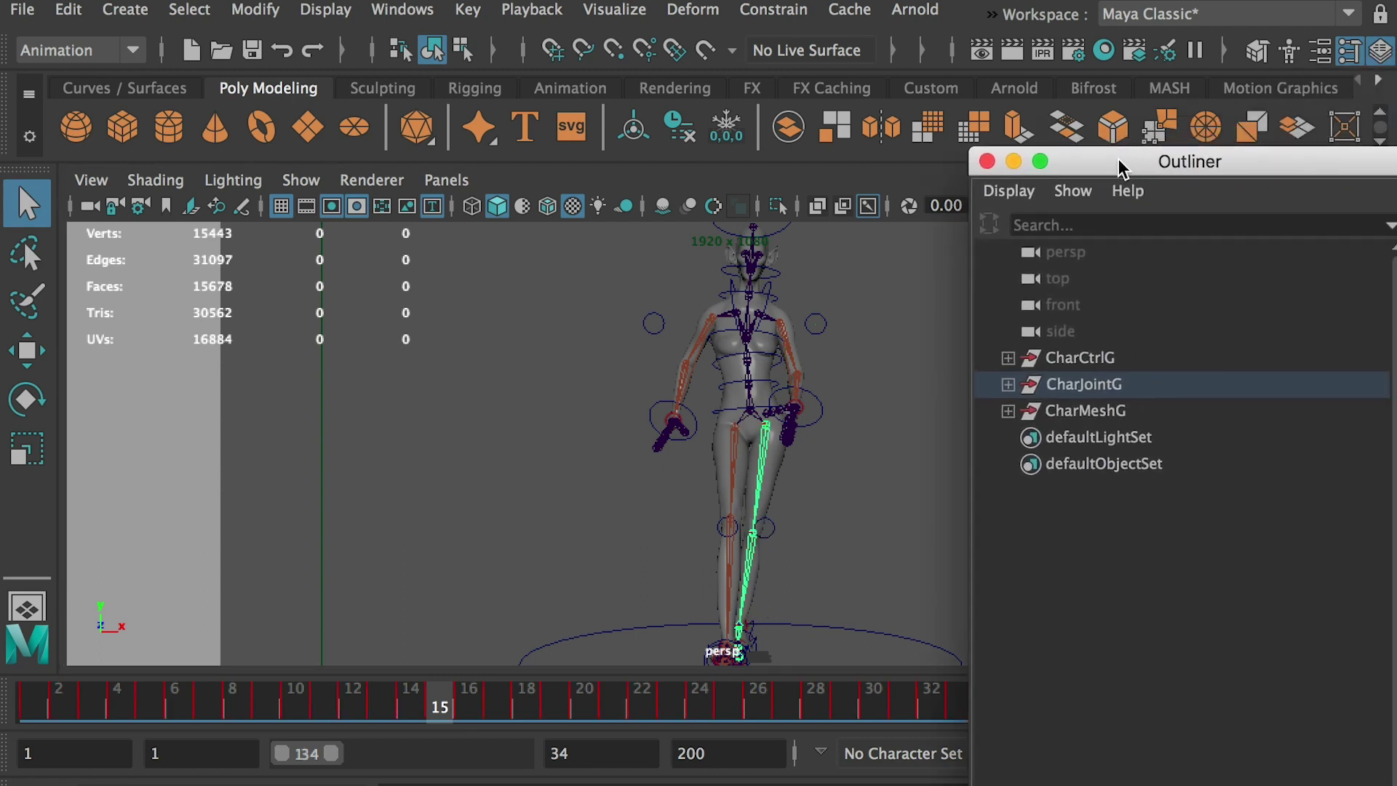
click(1075, 358)
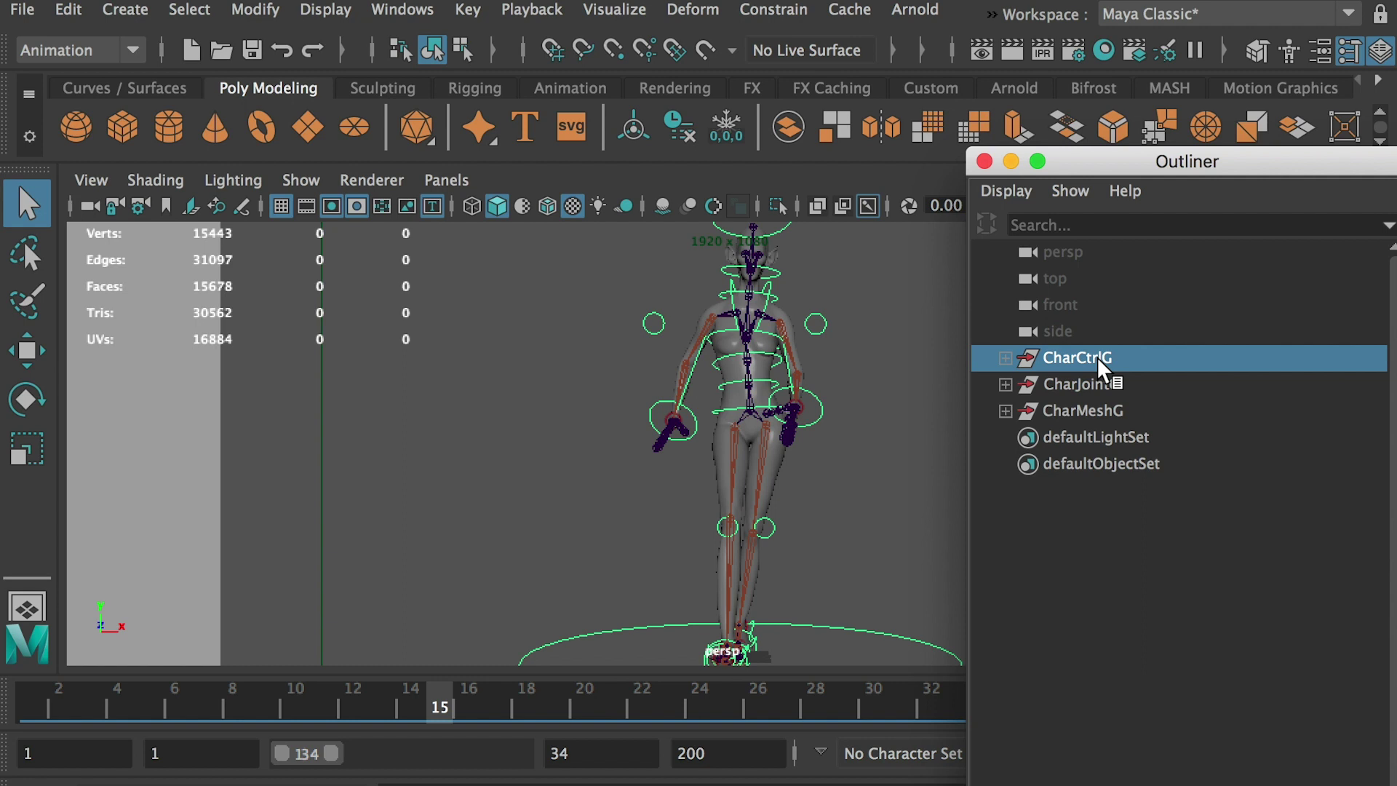
key(Delete)
drag(327, 695, 705, 674)
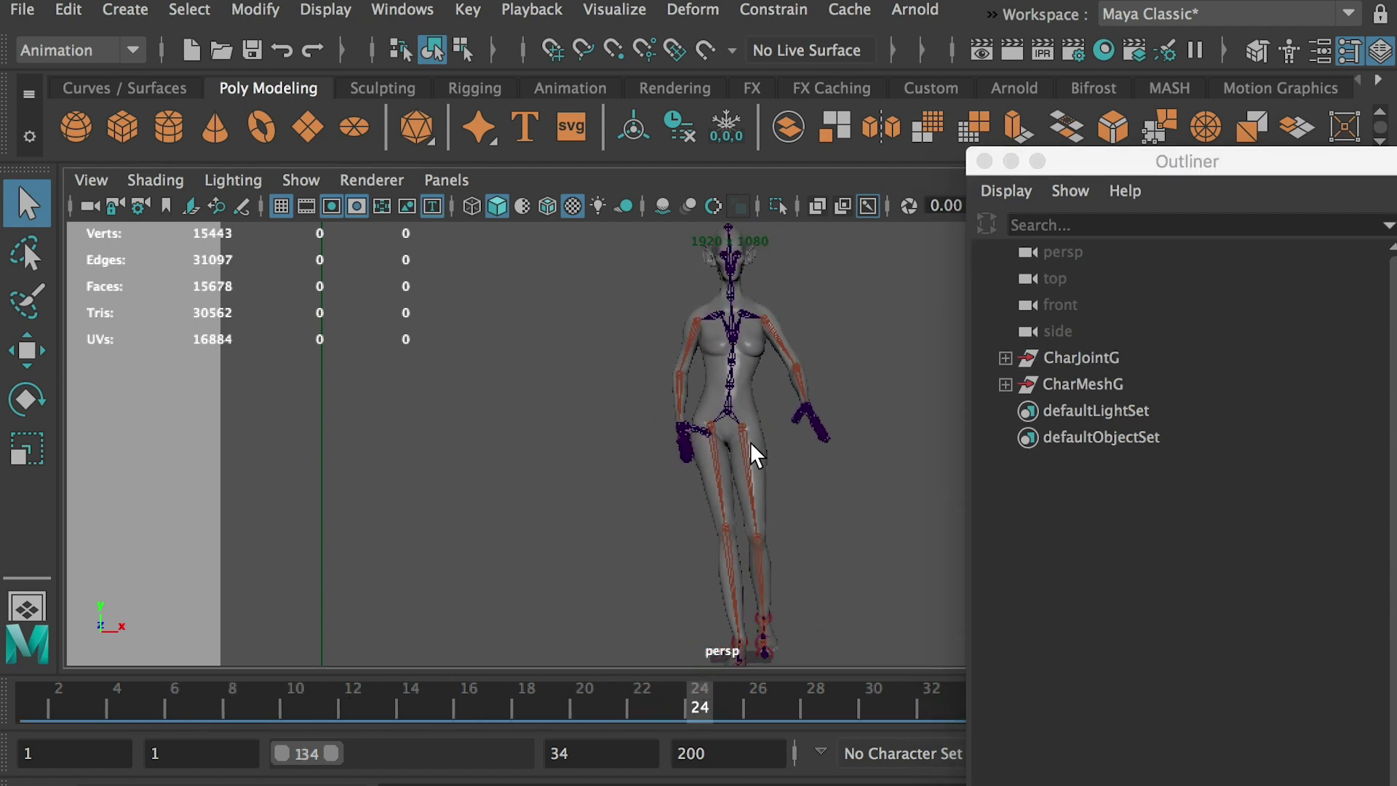
Check the remaining CharJointG and CharMeshG groups in the Outliner
click(741, 472)
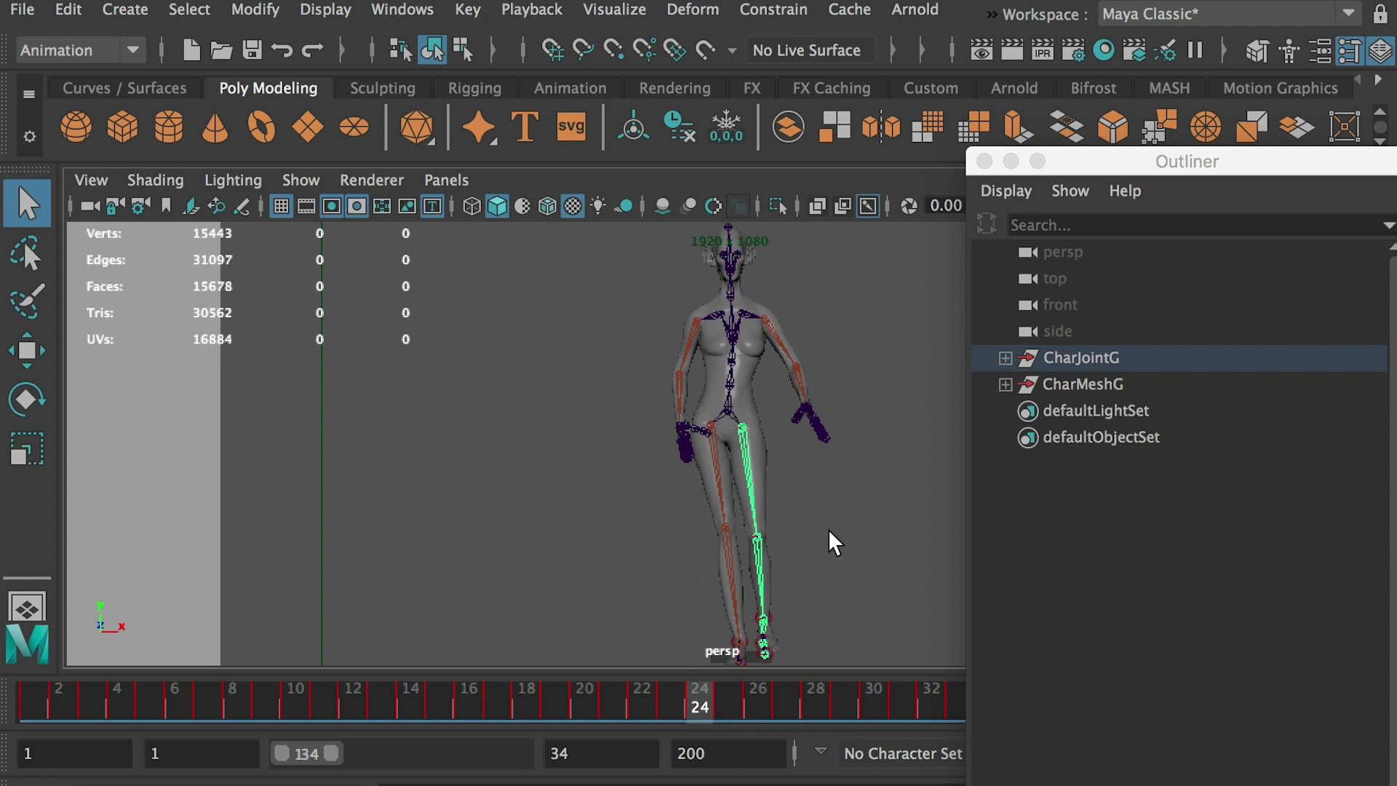
click(1068, 360)
click(1067, 383)
click(1066, 364)
click(1066, 381)
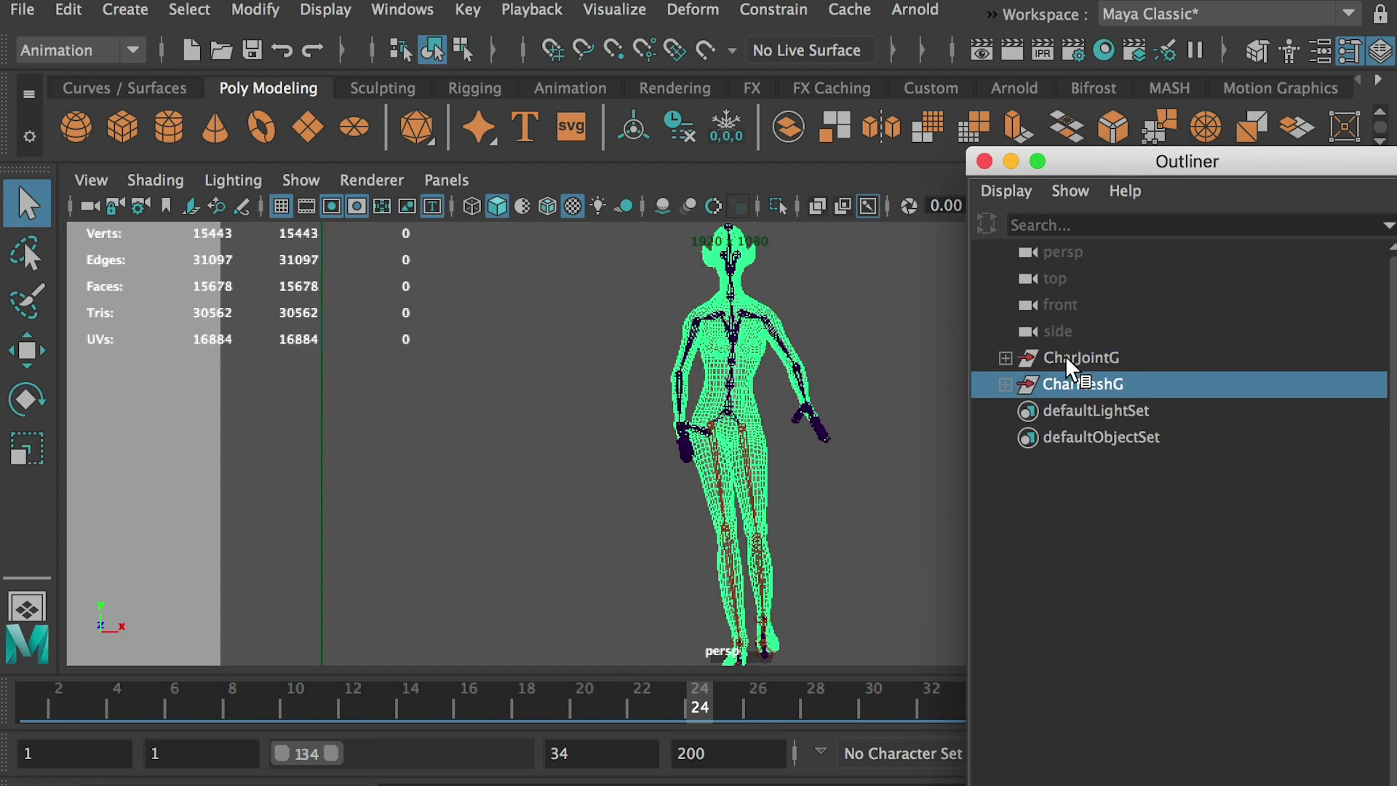
click(1066, 358)
click(1065, 380)
drag(1115, 164, 1396, 167)
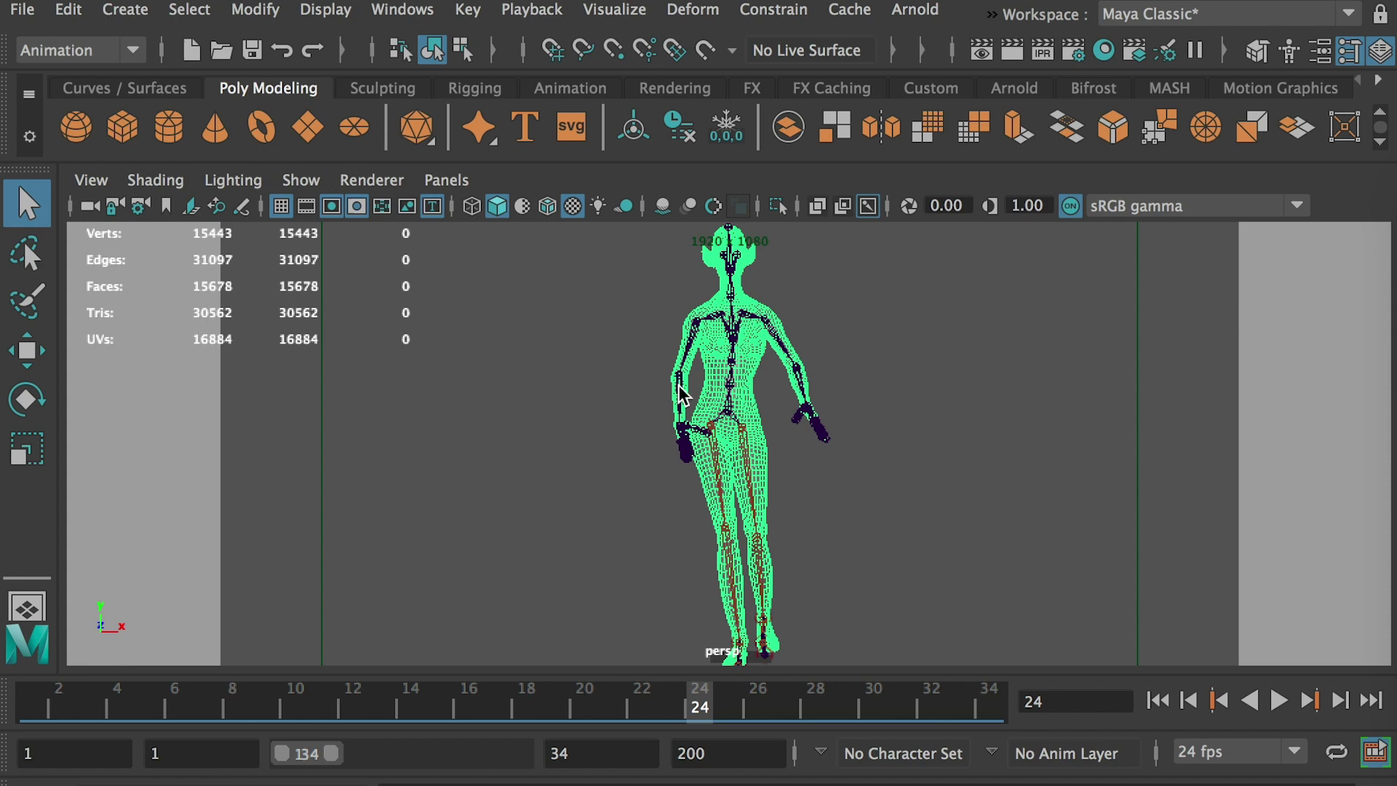
Save the scene as Walk-Baked.ma by appending -Baked to the Walk file name
click(21, 13)
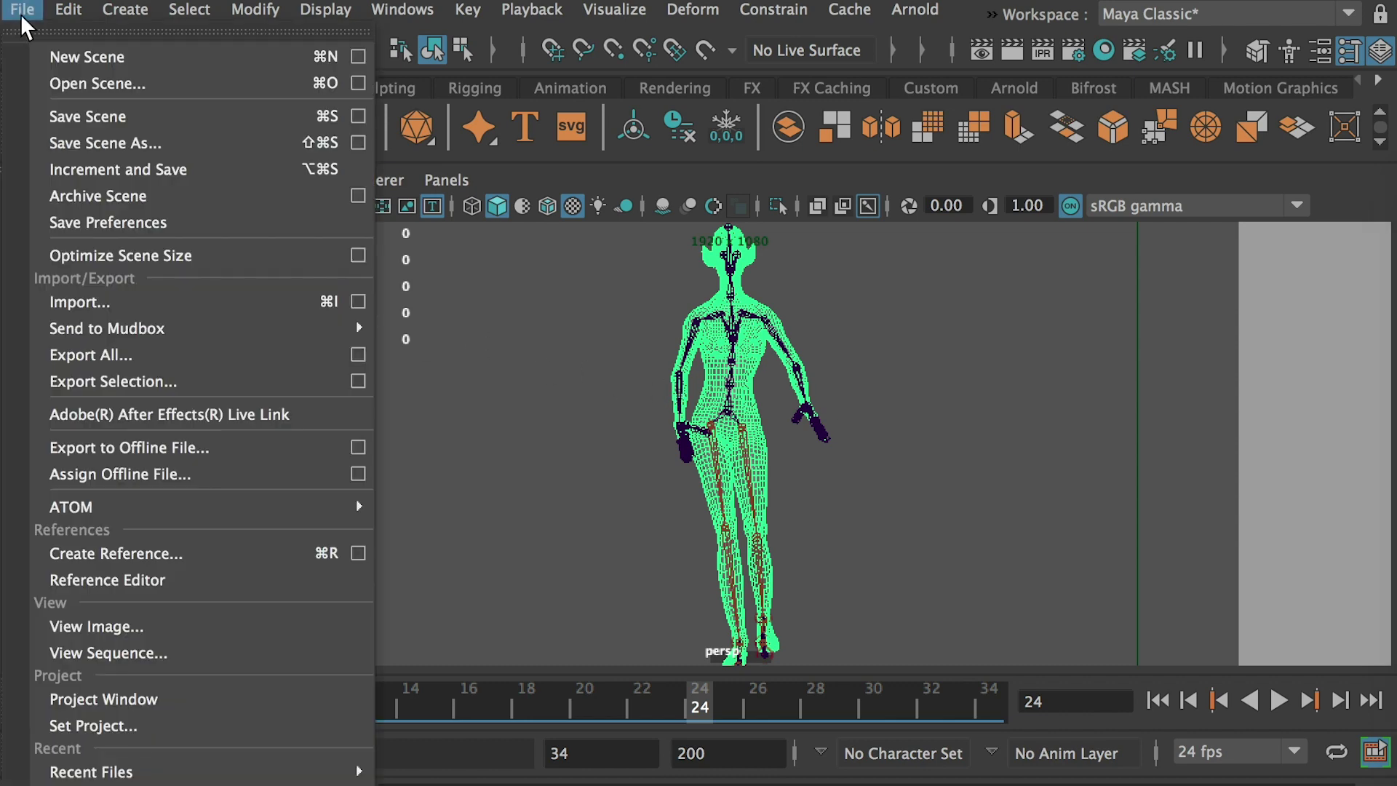
click(722, 400)
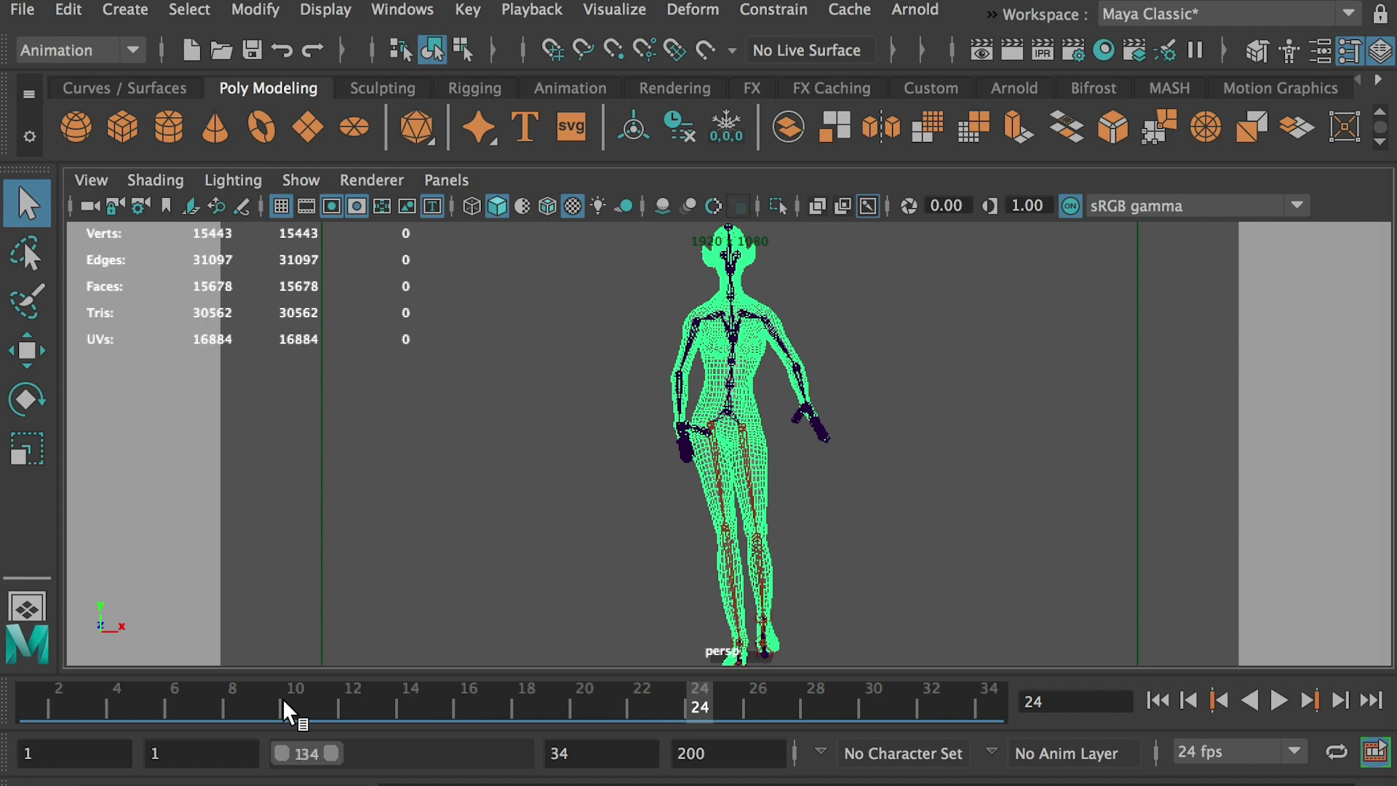
click(19, 10)
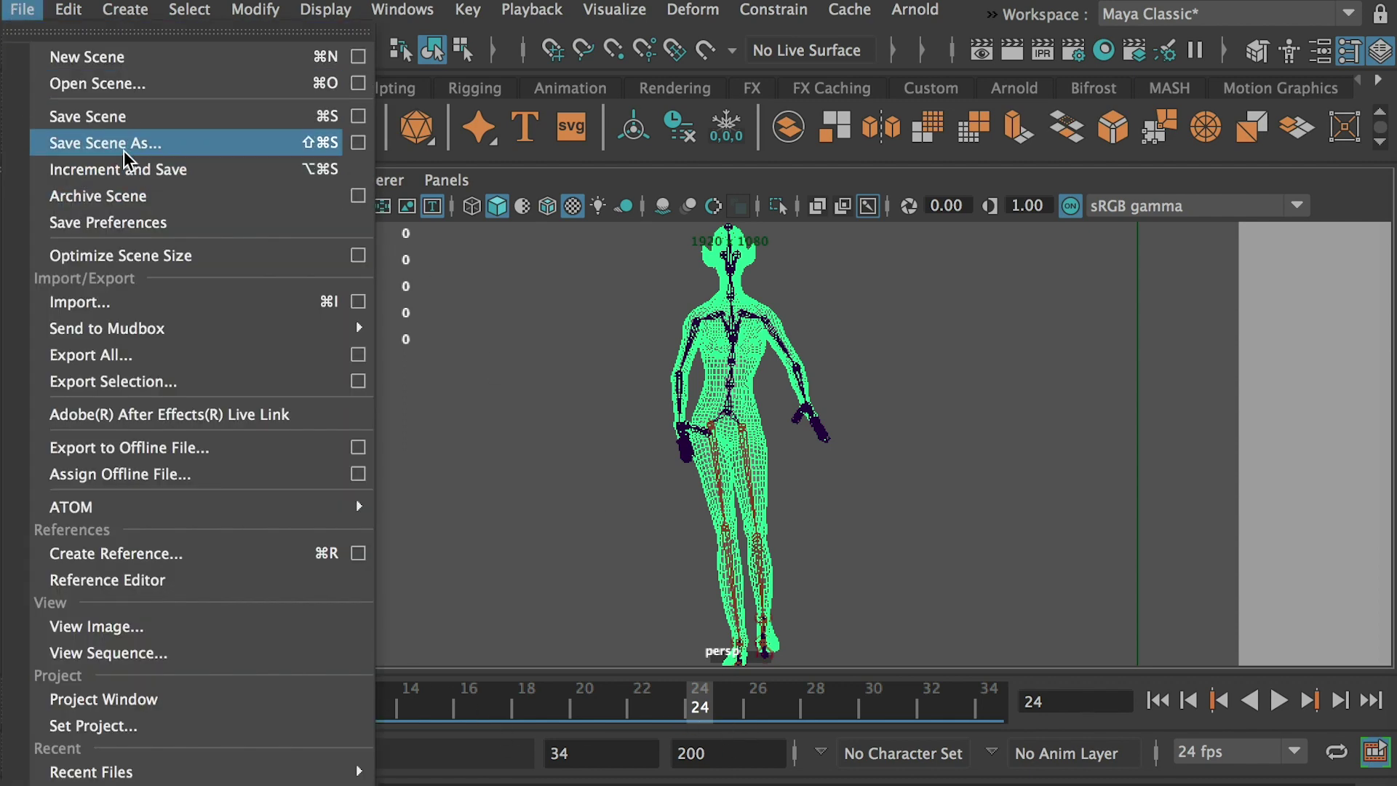
click(153, 143)
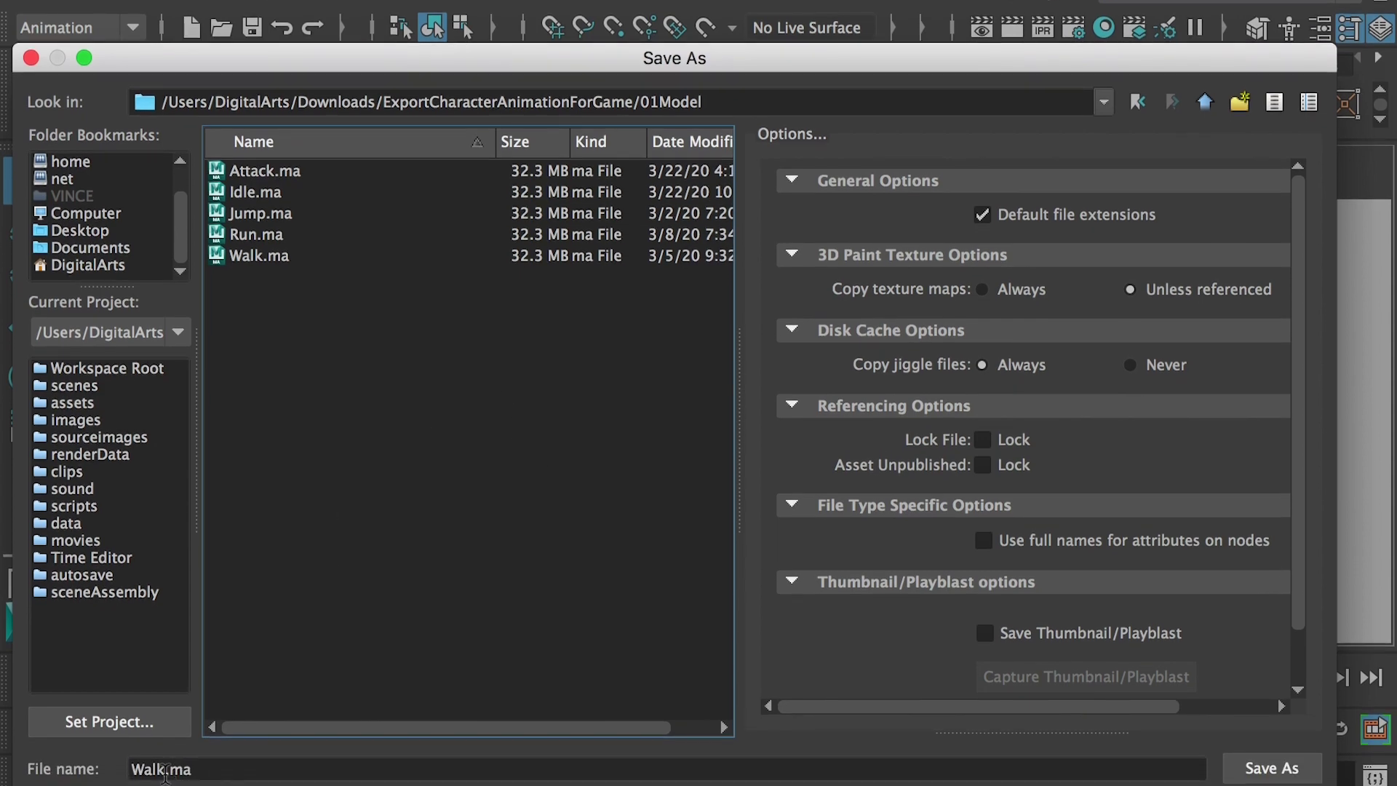
click(165, 769)
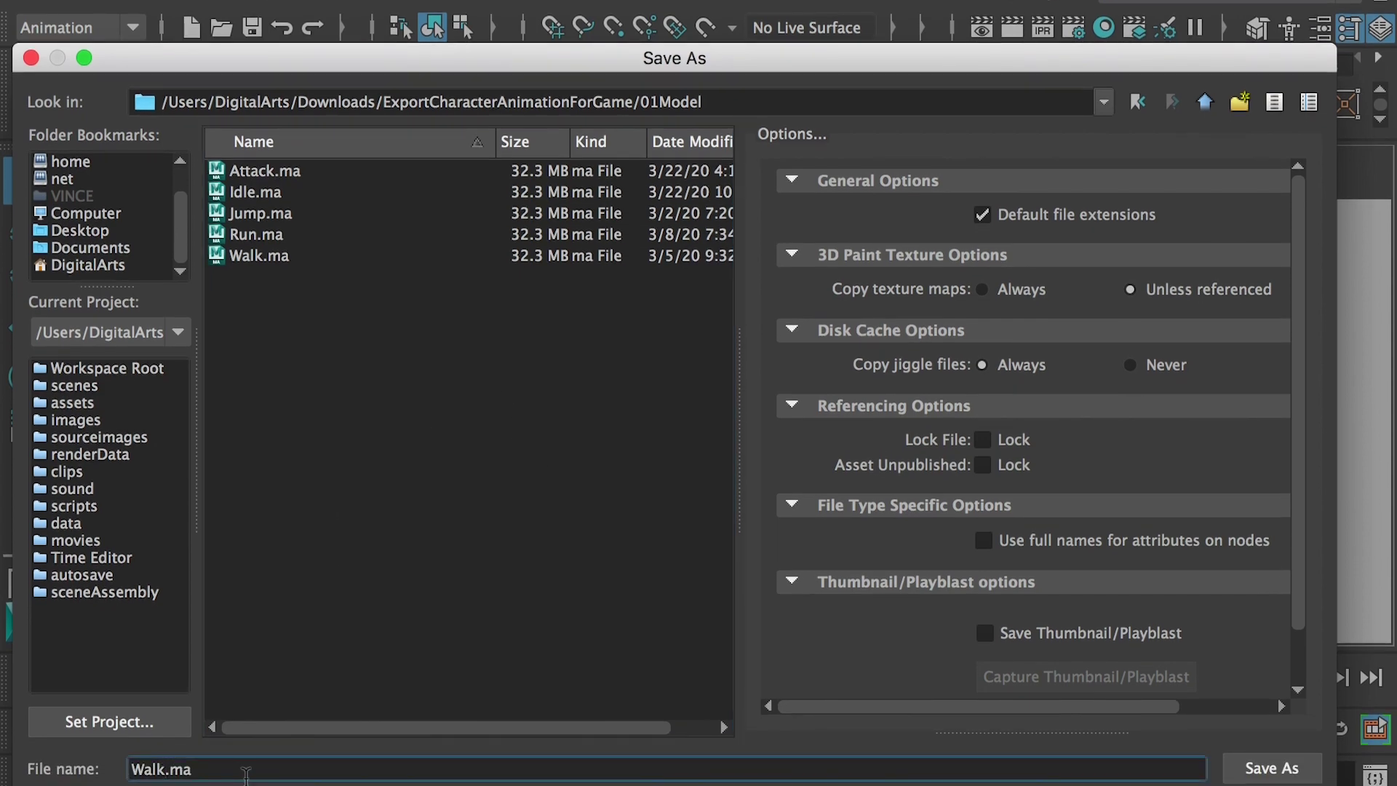
text(-Baked)
click(1273, 768)
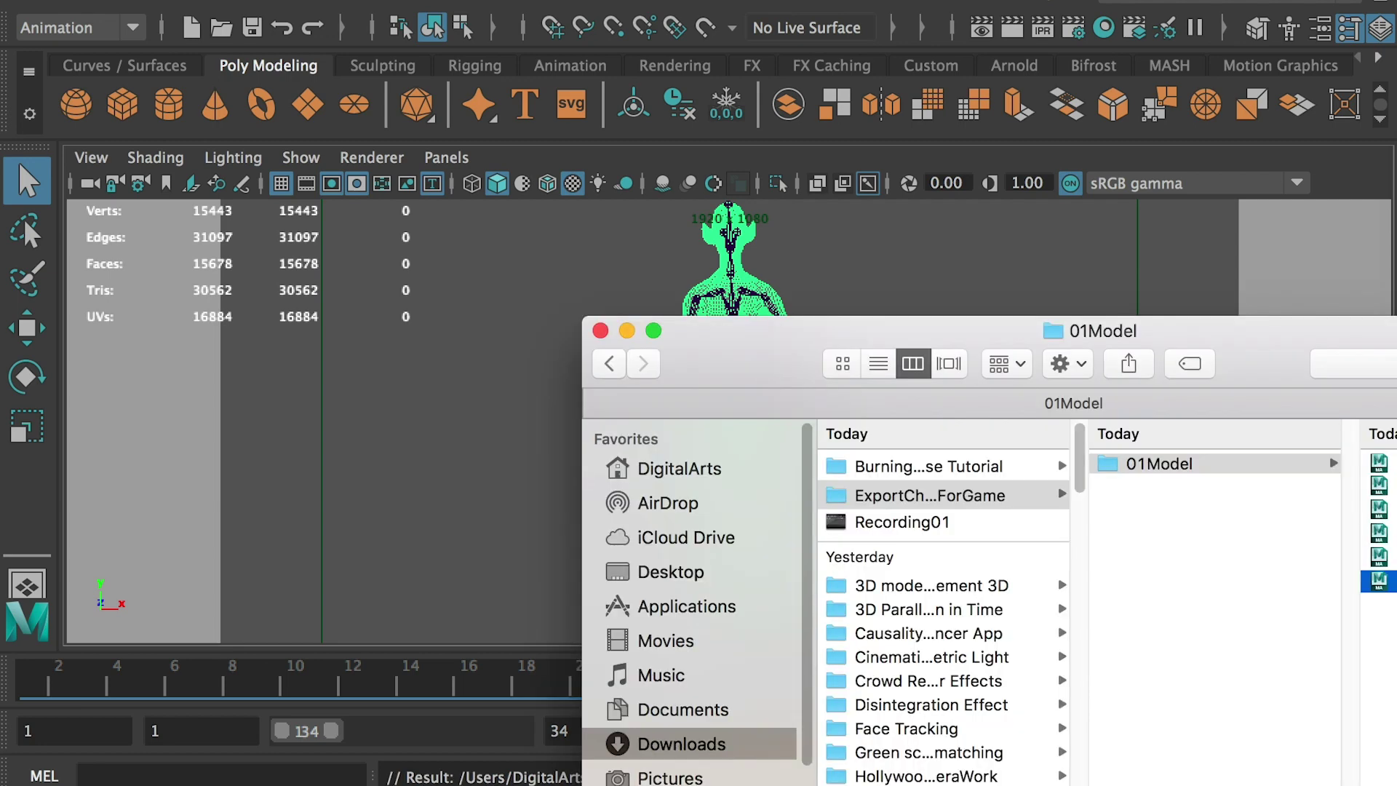
drag(1270, 313, 893, 307)
Open Run.ma and show NURBS curves and CVs in the viewport
click(1091, 502)
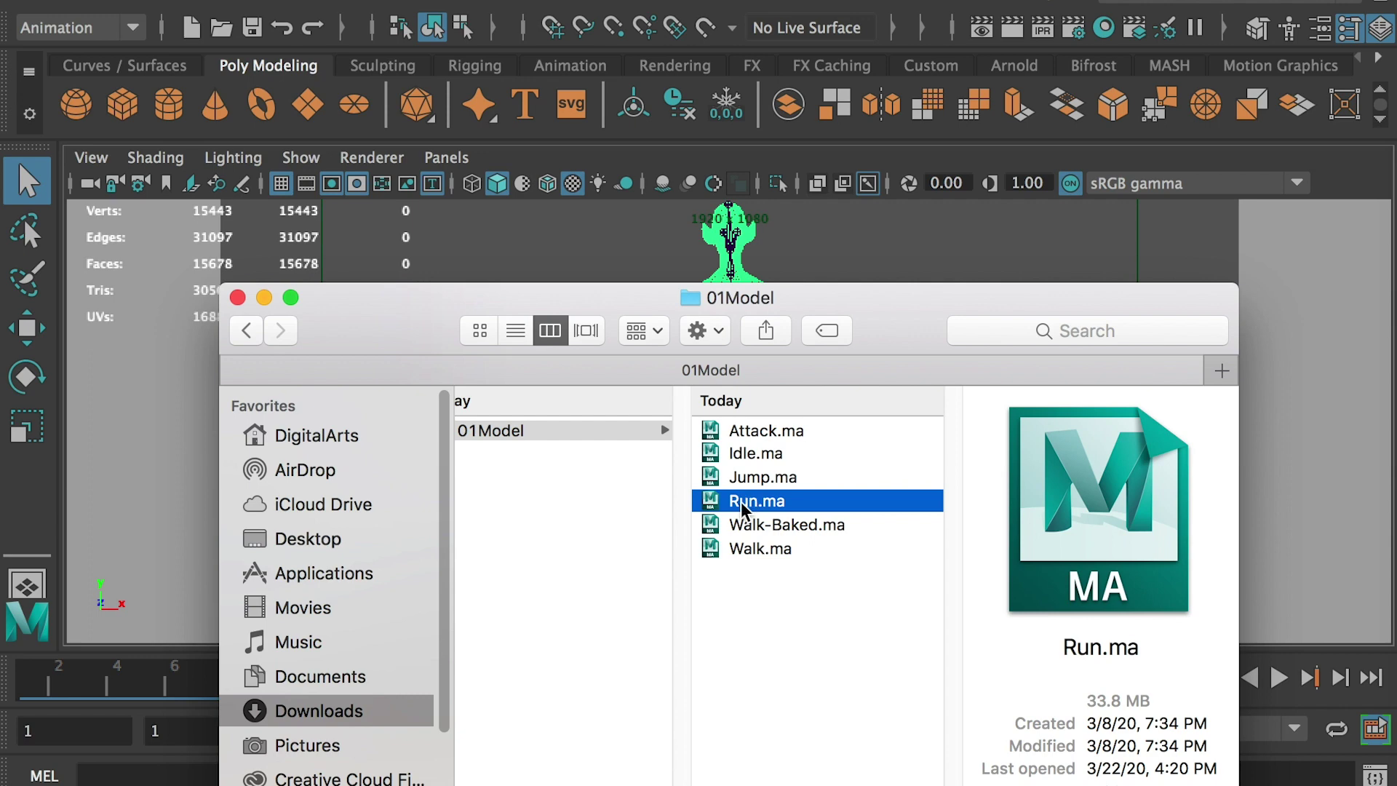
double_click(756, 499)
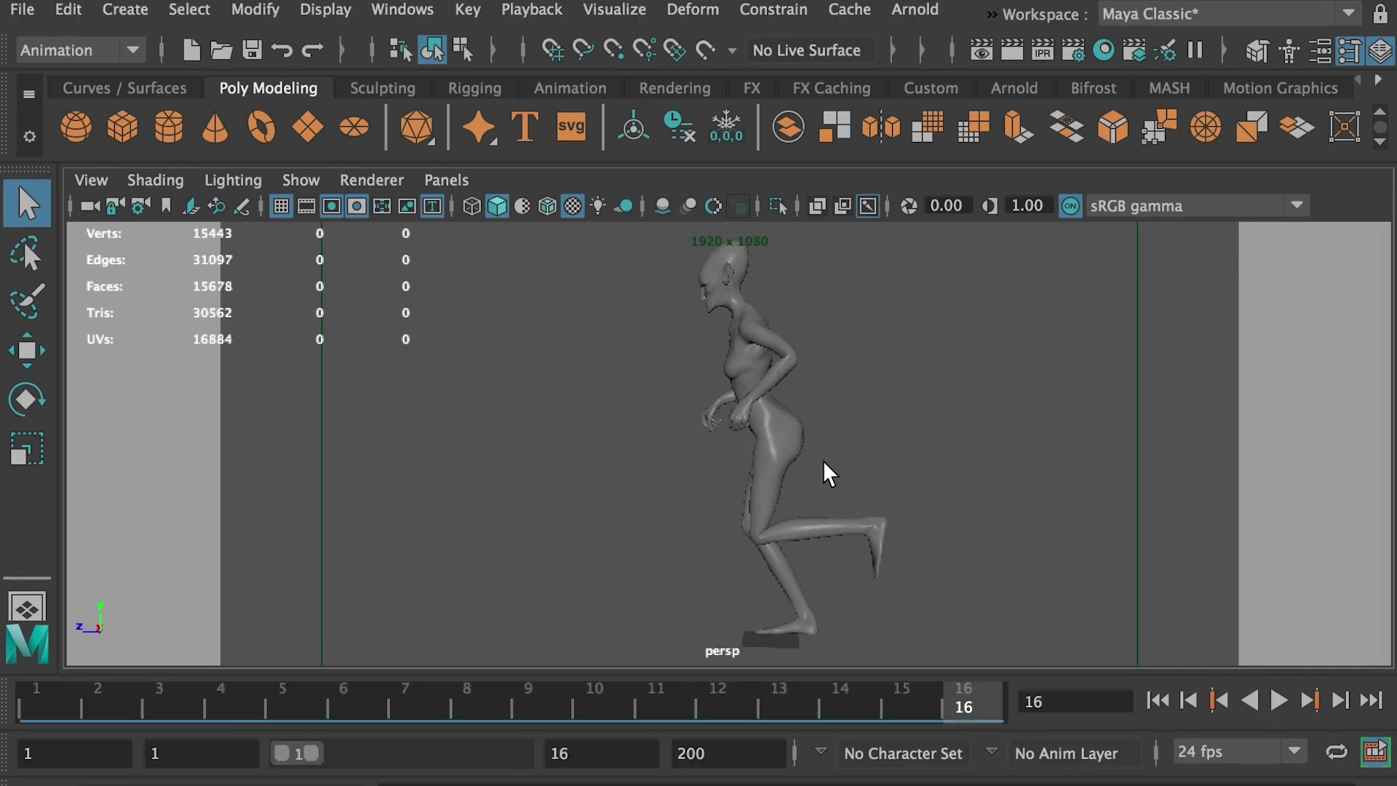
click(300, 180)
click(382, 119)
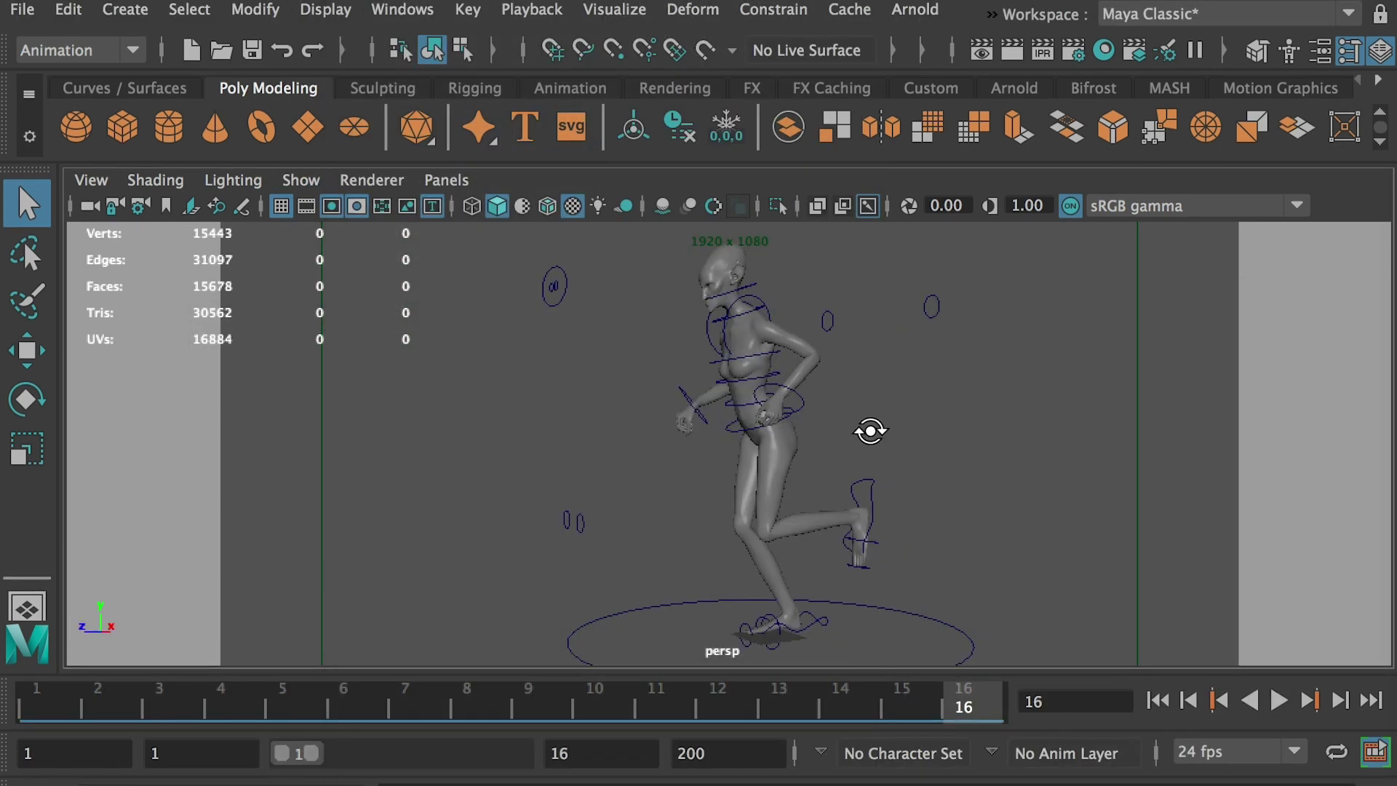
click(301, 180)
click(389, 174)
Select all joints and bake their animation with Bake Simulation
click(774, 439)
click(189, 10)
mouse_move(250, 84)
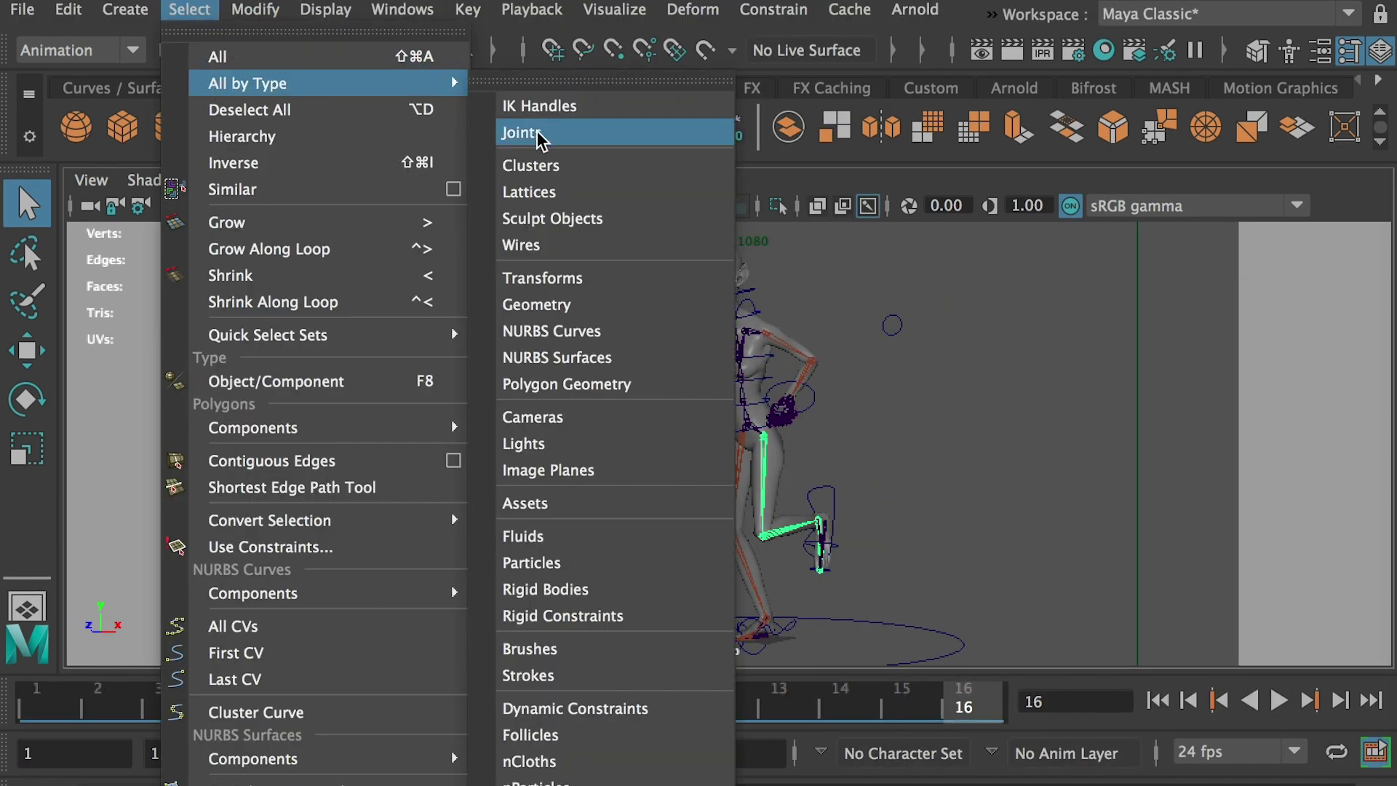
click(533, 133)
click(80, 50)
click(459, 9)
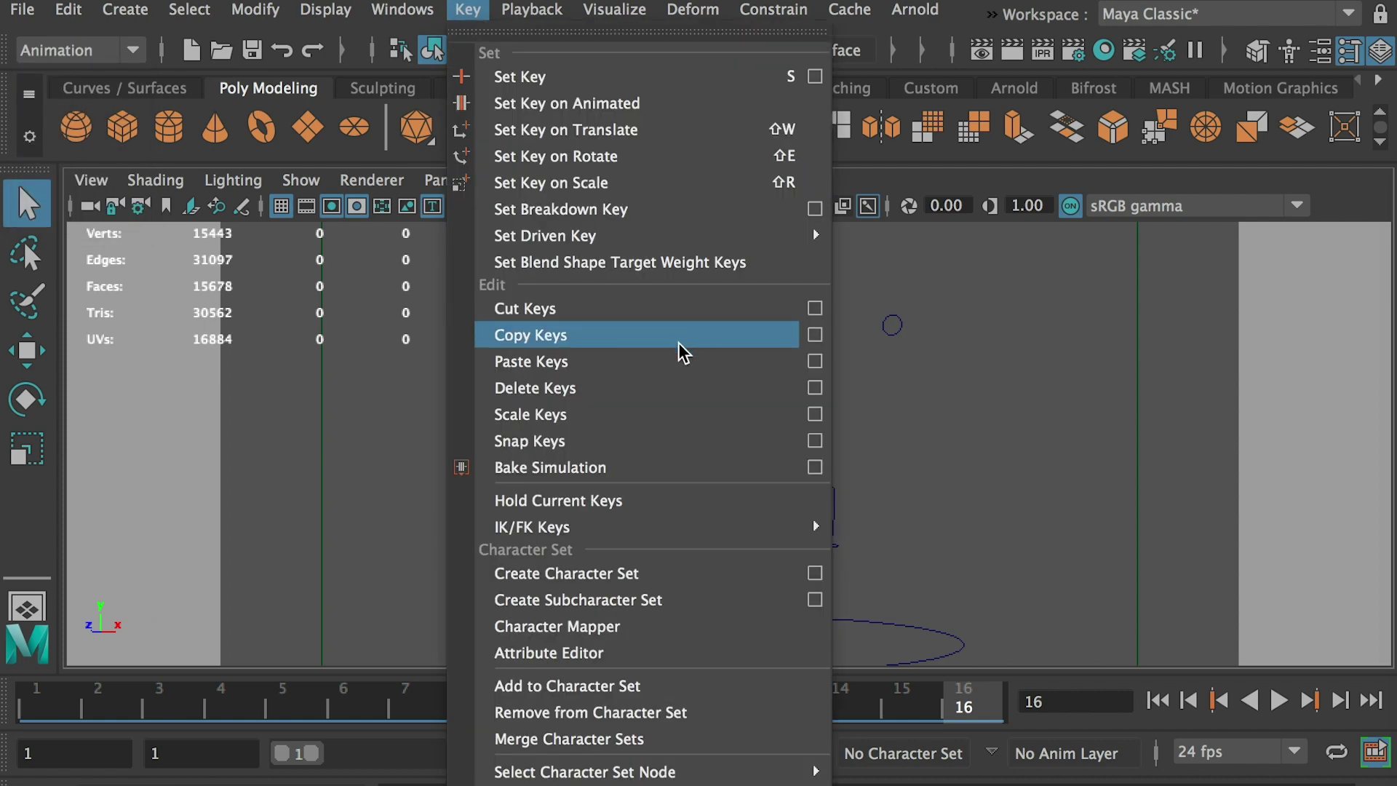
click(826, 474)
click(624, 484)
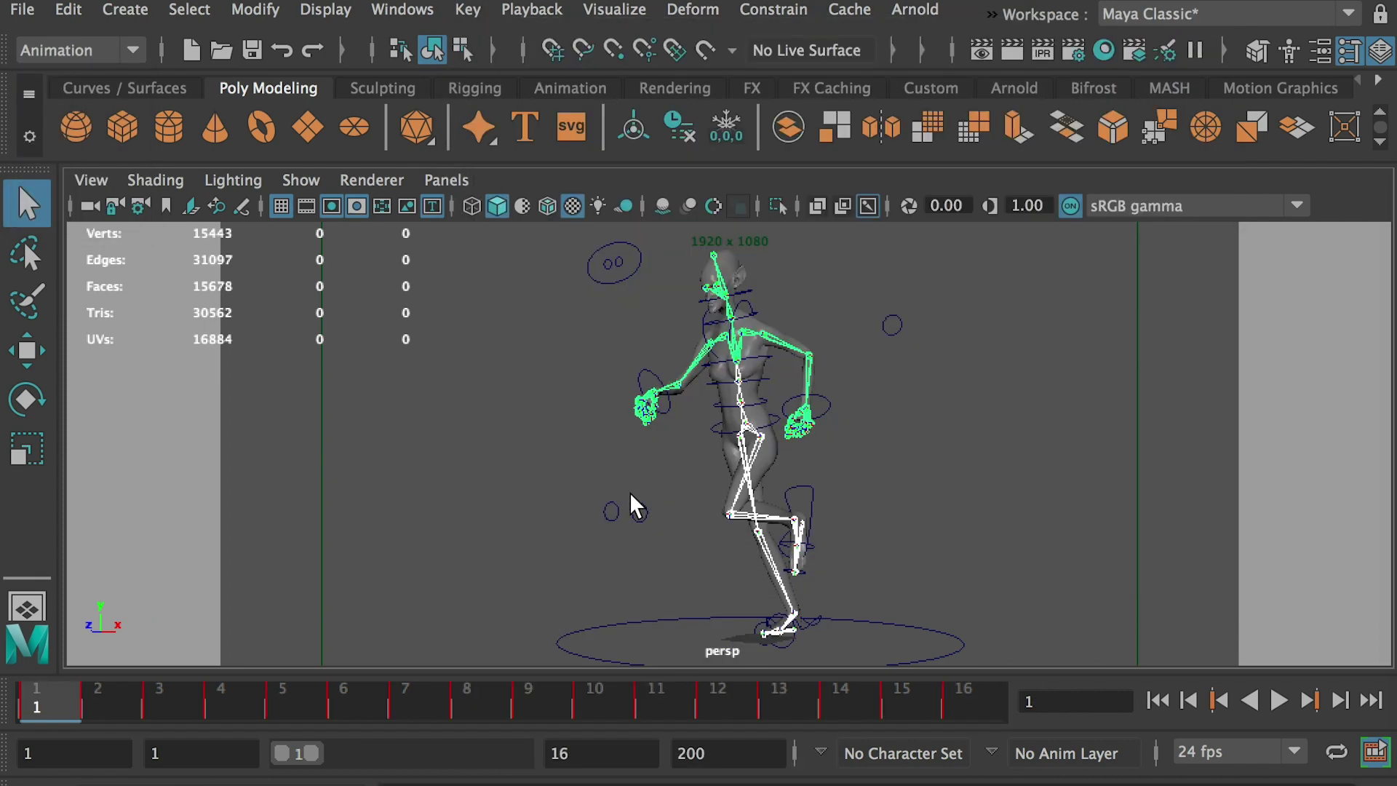
Delete the CharCtrlG control group in the Outliner
drag(1133, 155, 1075, 234)
click(1046, 440)
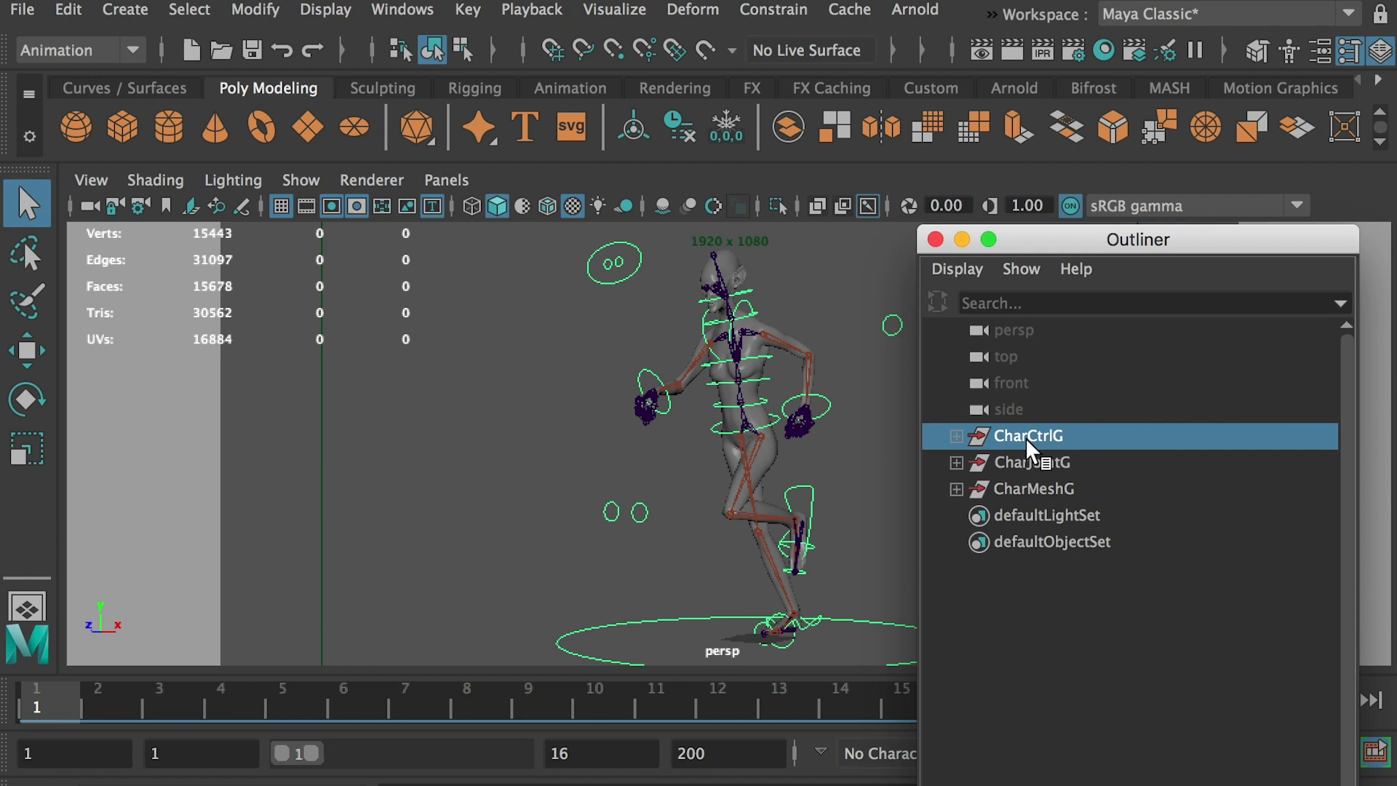
key(Delete)
click(936, 240)
Save the scene as Run-Baked.ma
key(super+shift+s)
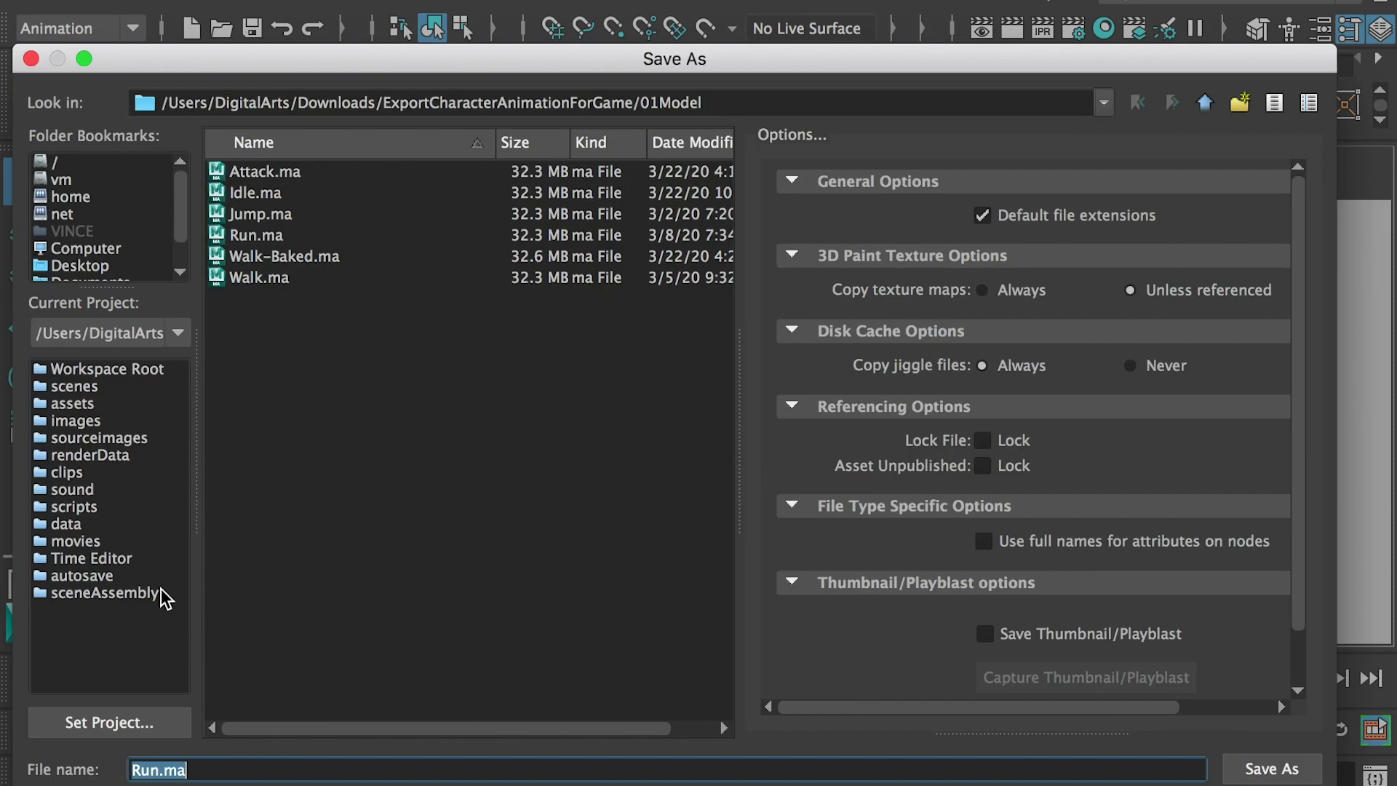
text(Run-Baked)
key(Return)
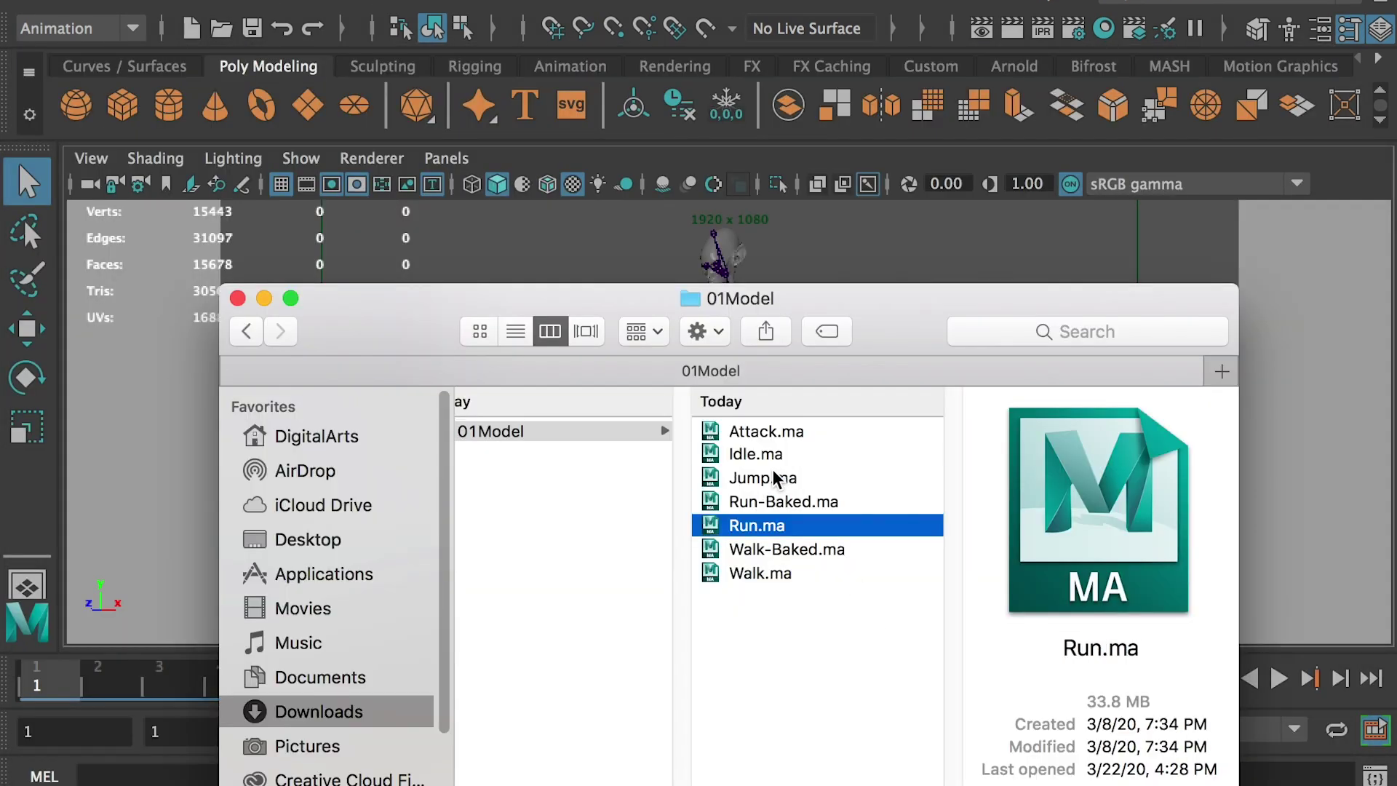
Duplicate Walk-Baked.ma in Finder and rename the copy to Final.ma
click(773, 478)
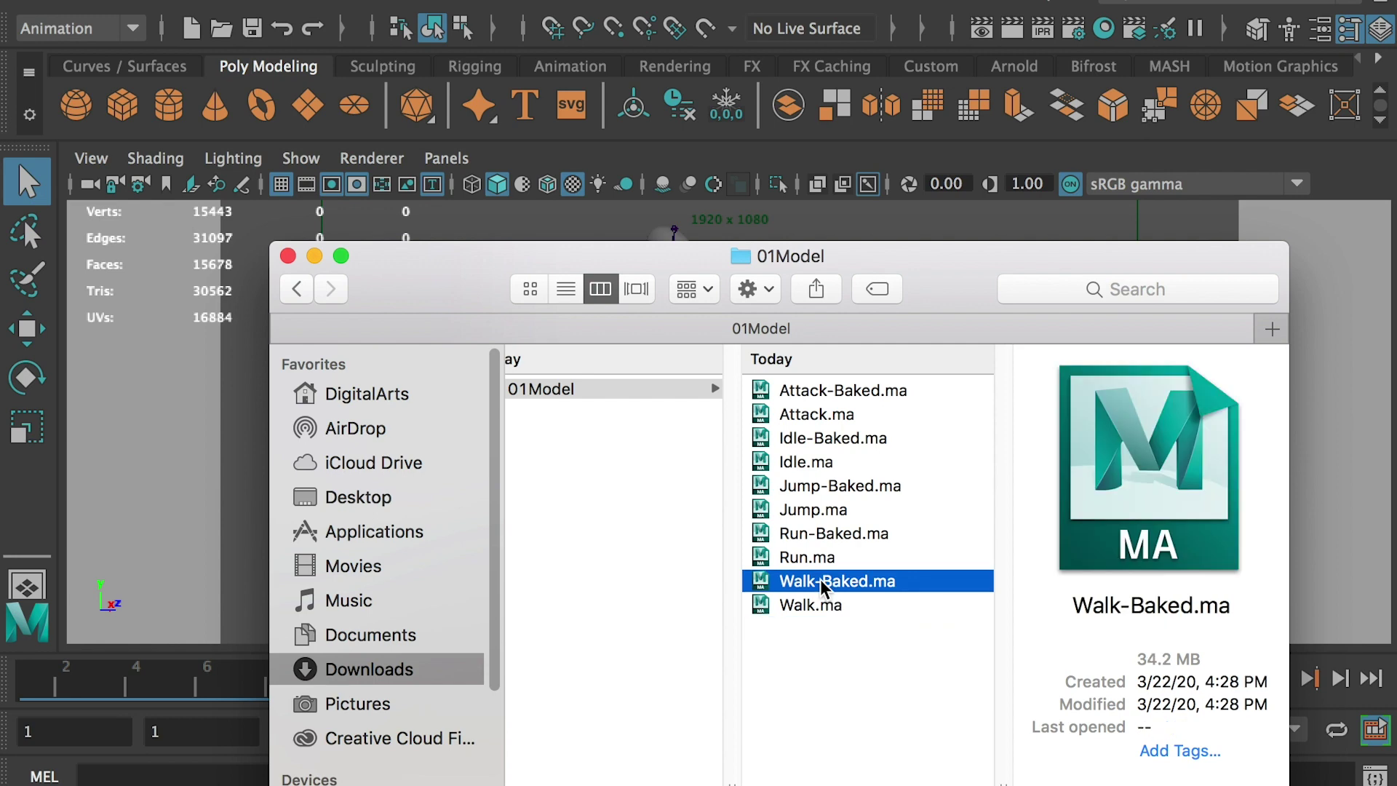
key(super+d)
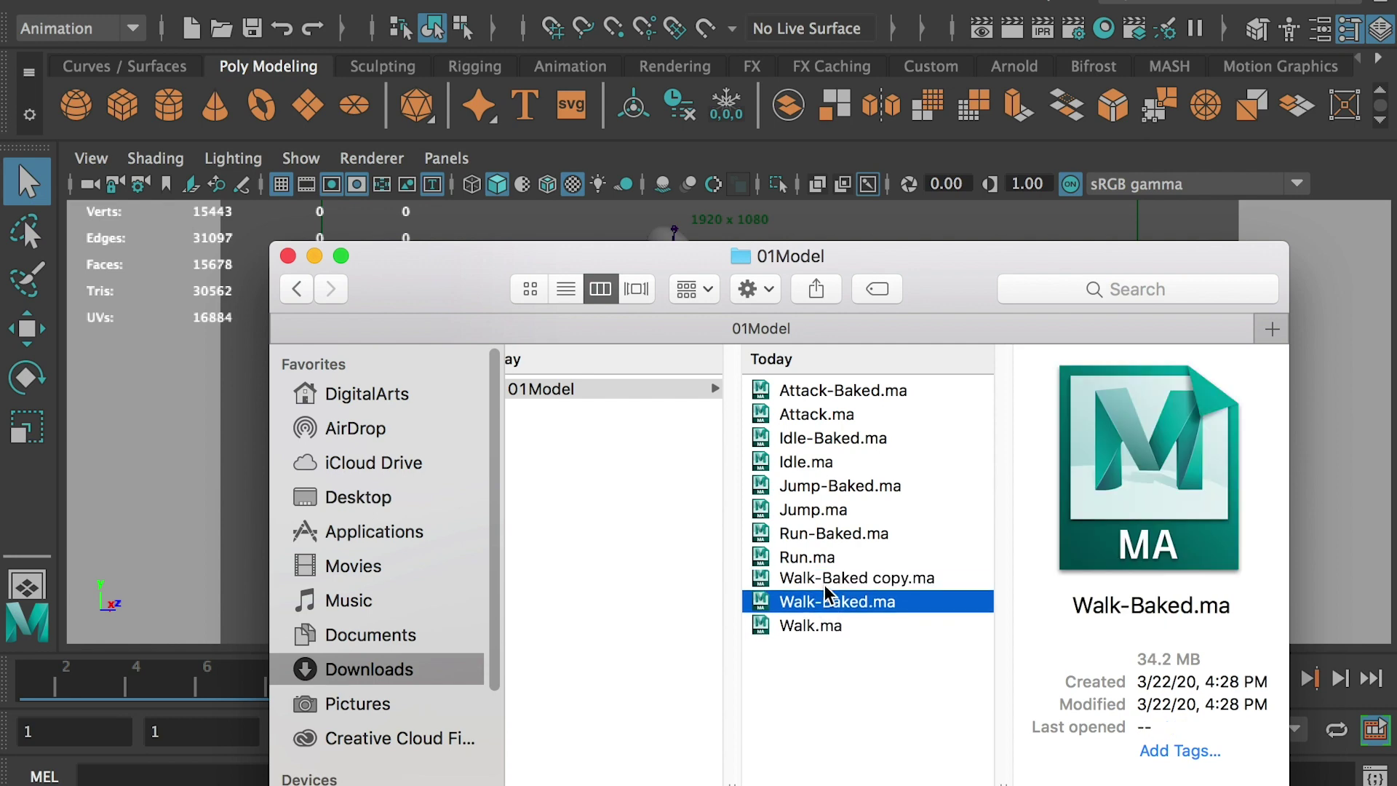
key(Return)
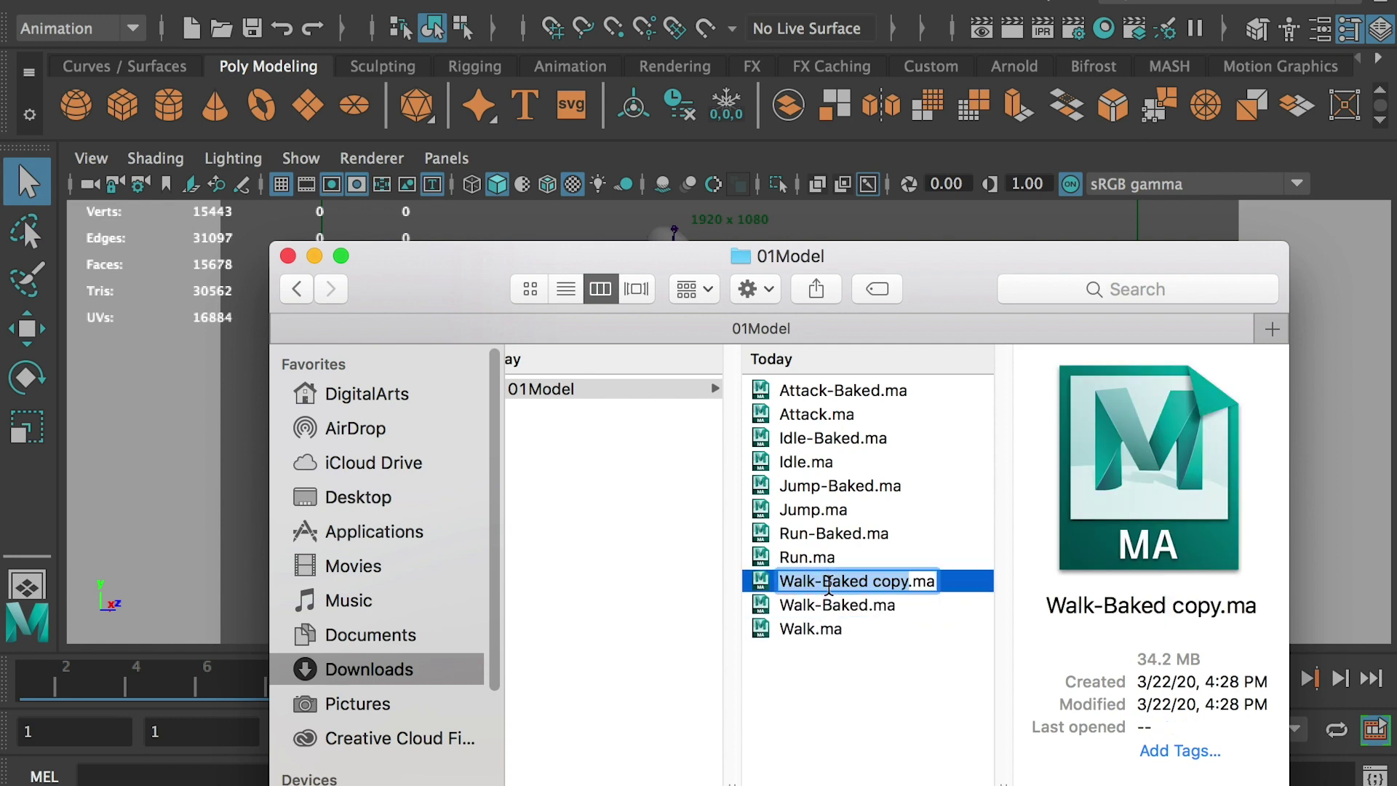
text(Final)
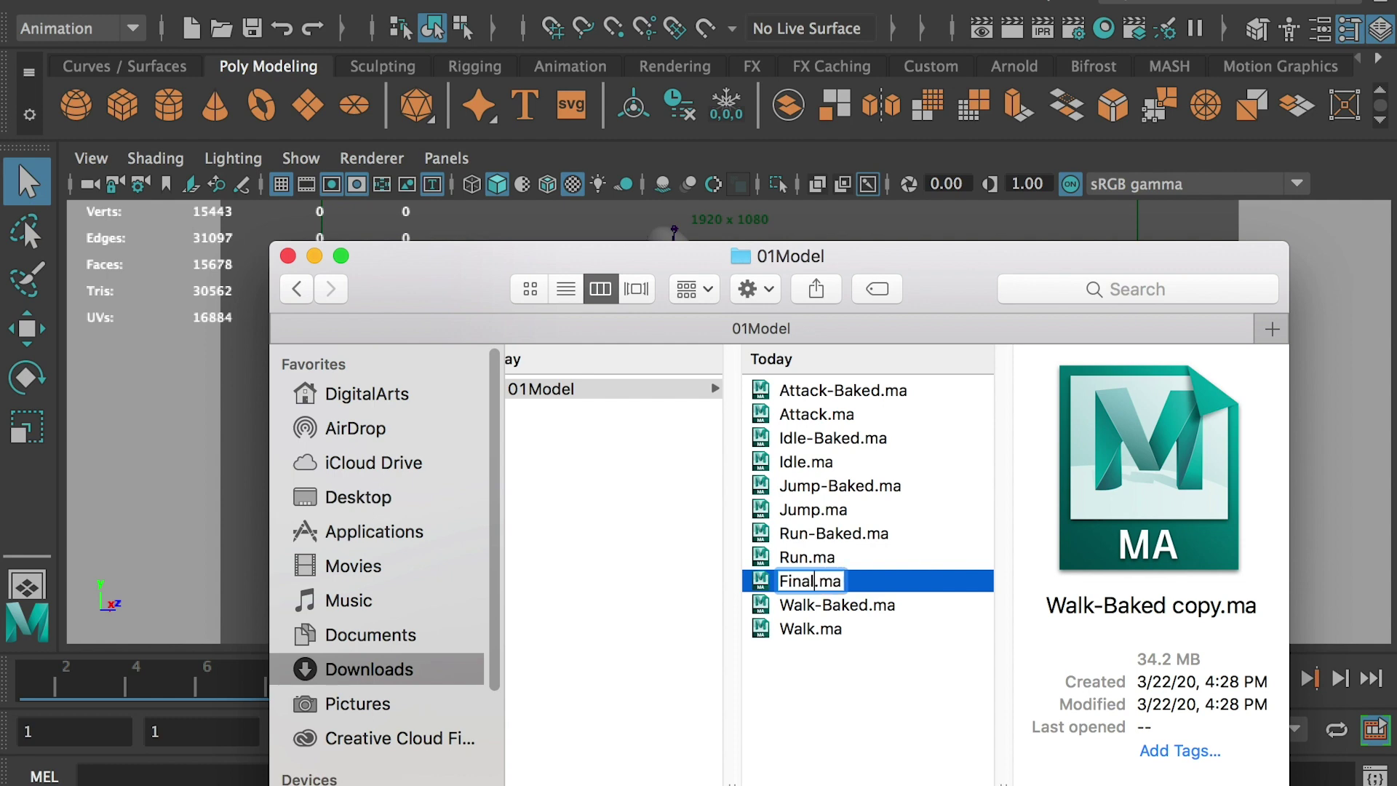
click(813, 608)
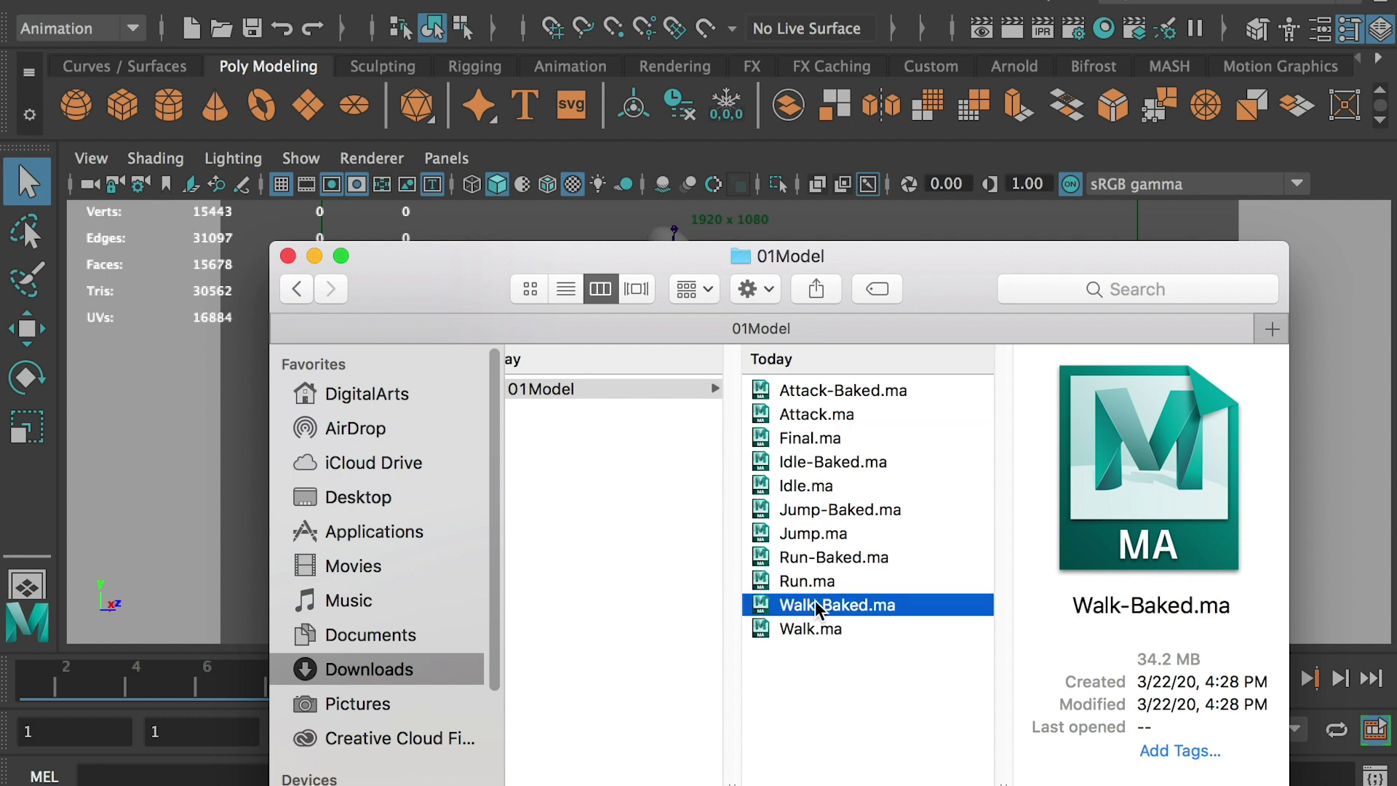
click(803, 446)
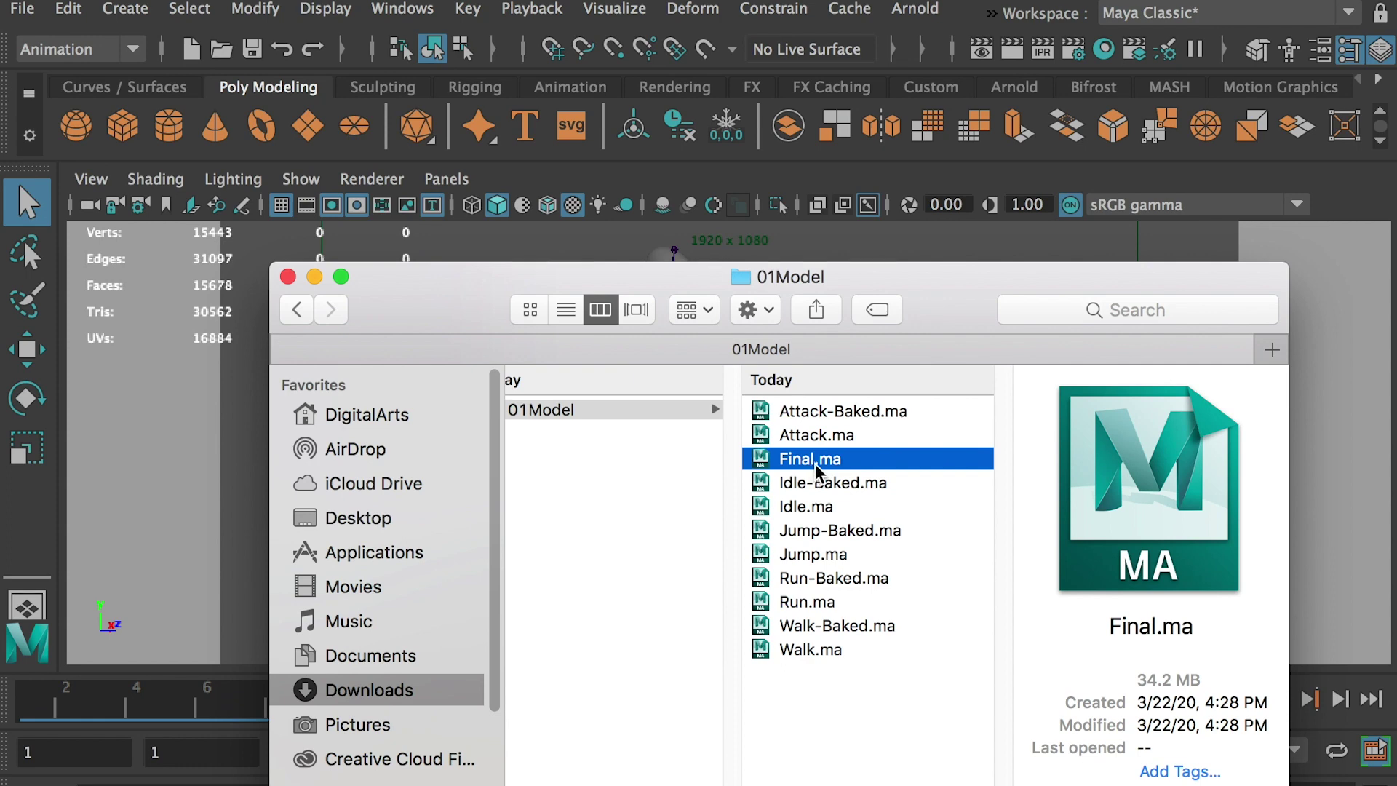
Open Run-Baked.ma and select all of its skeleton joints
click(819, 580)
double_click(819, 580)
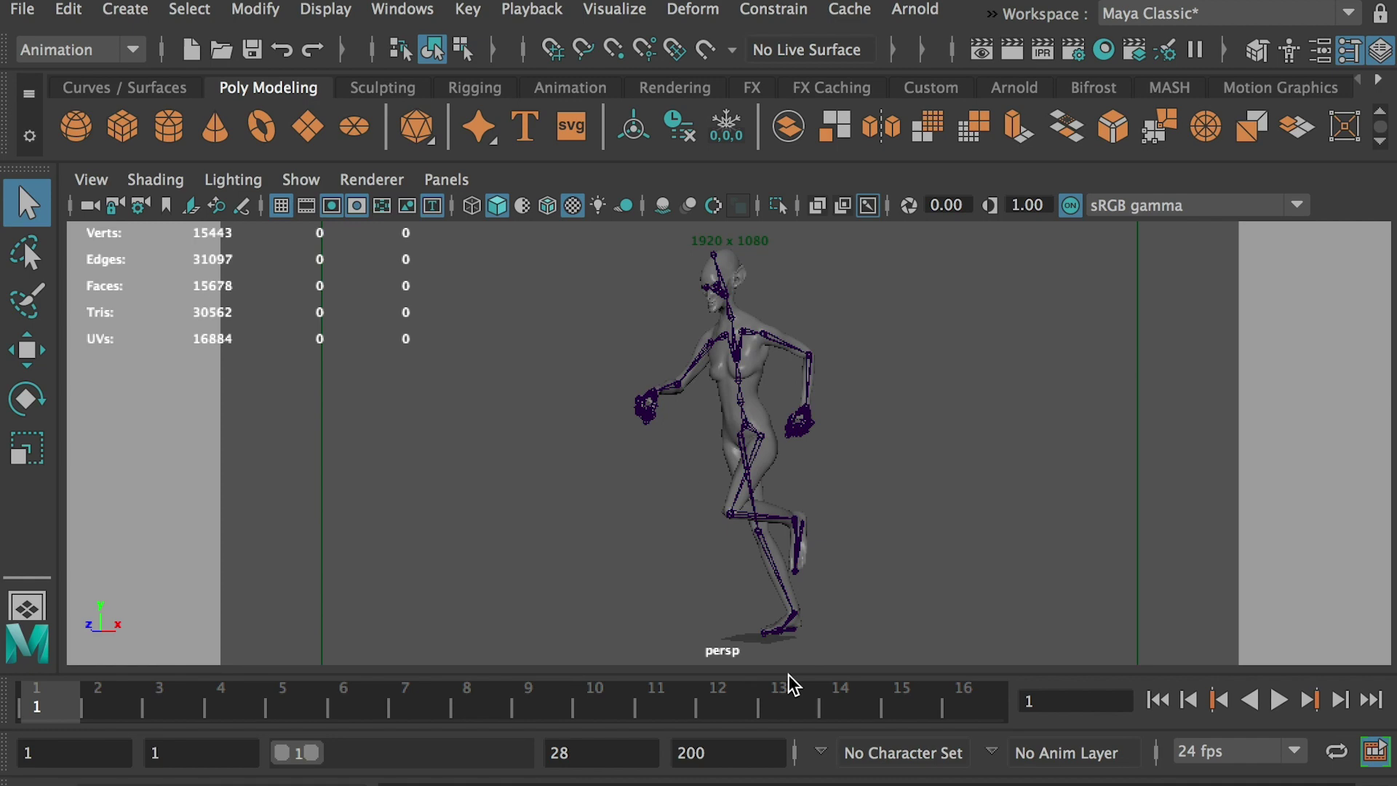
click(189, 8)
mouse_move(379, 91)
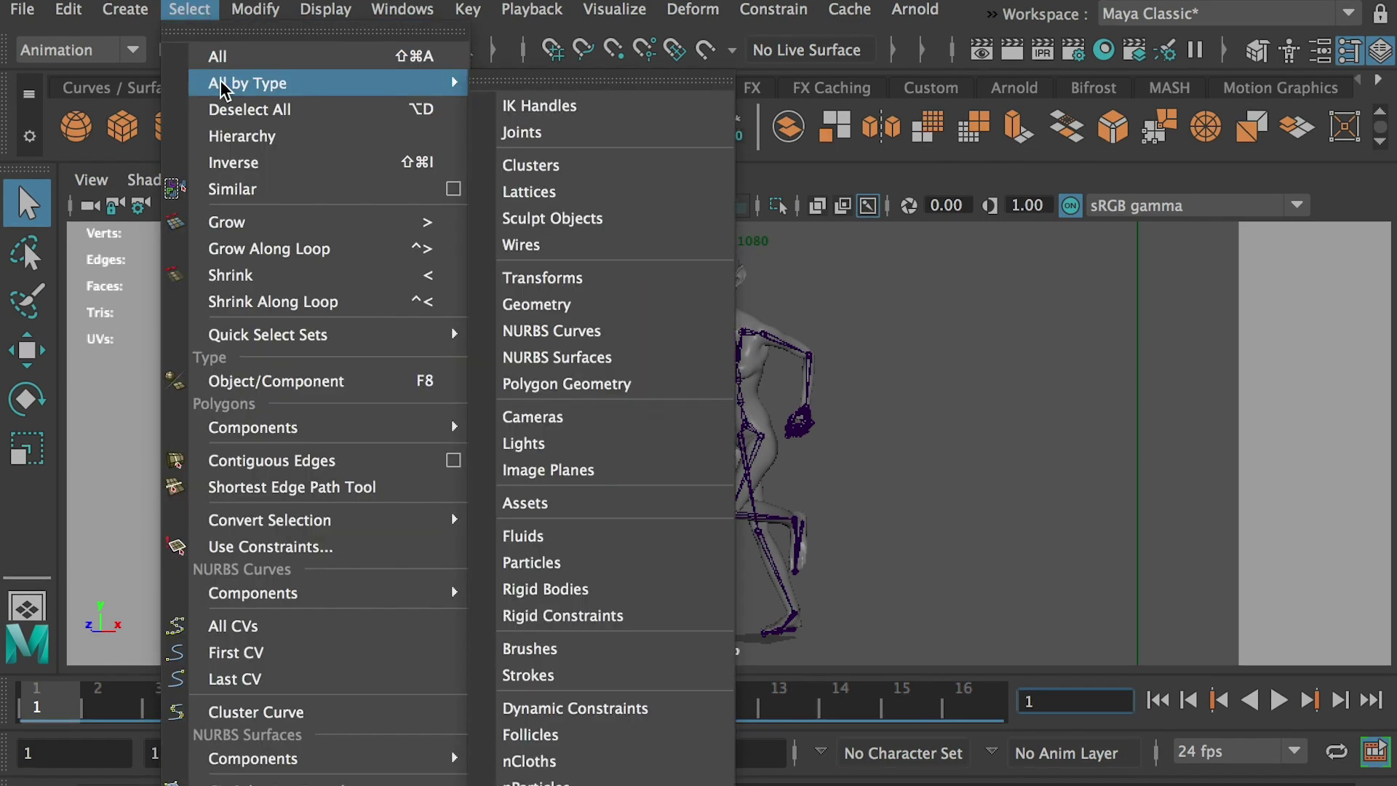
click(546, 133)
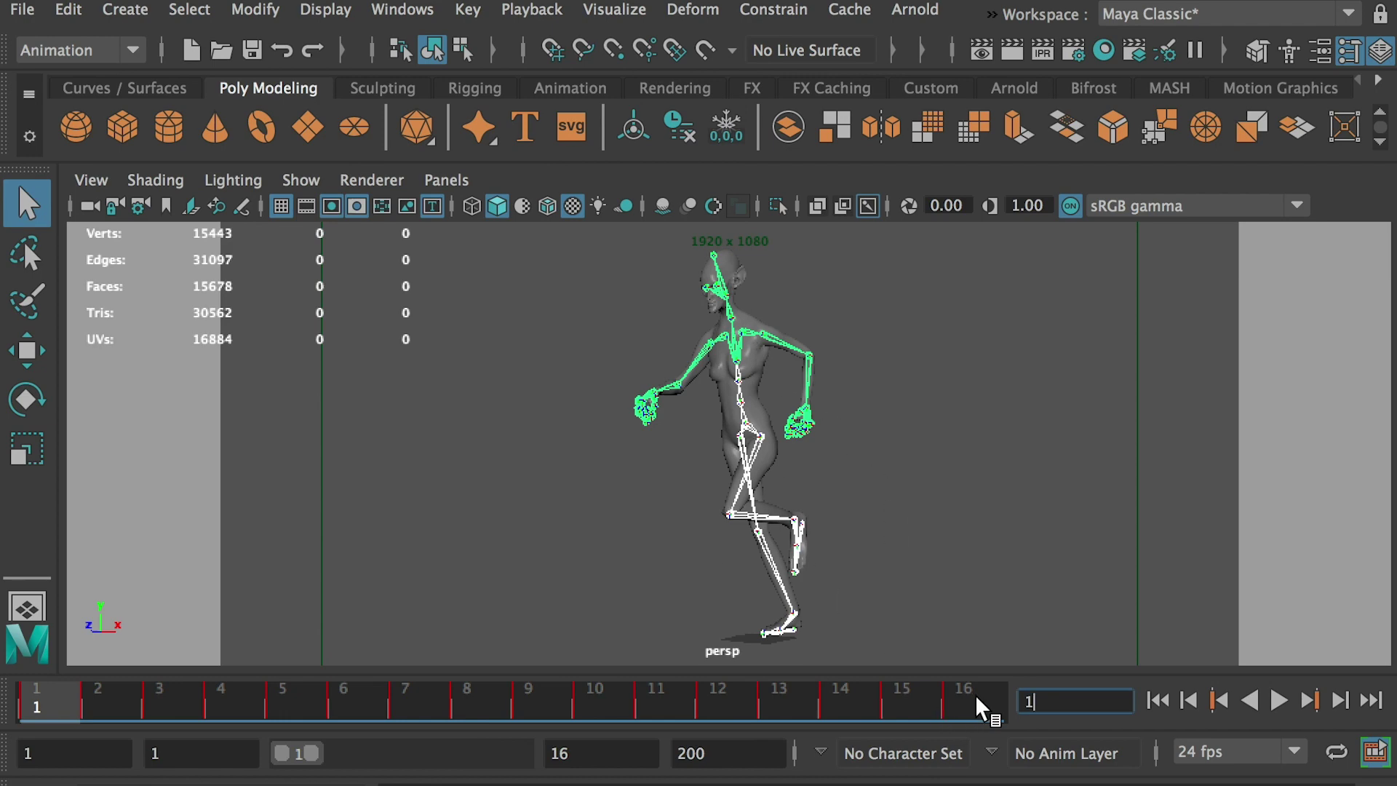
Copy the joints' run keys across frames 1–16 and return to the 01Model folder
shift+drag(983, 697, 30, 704)
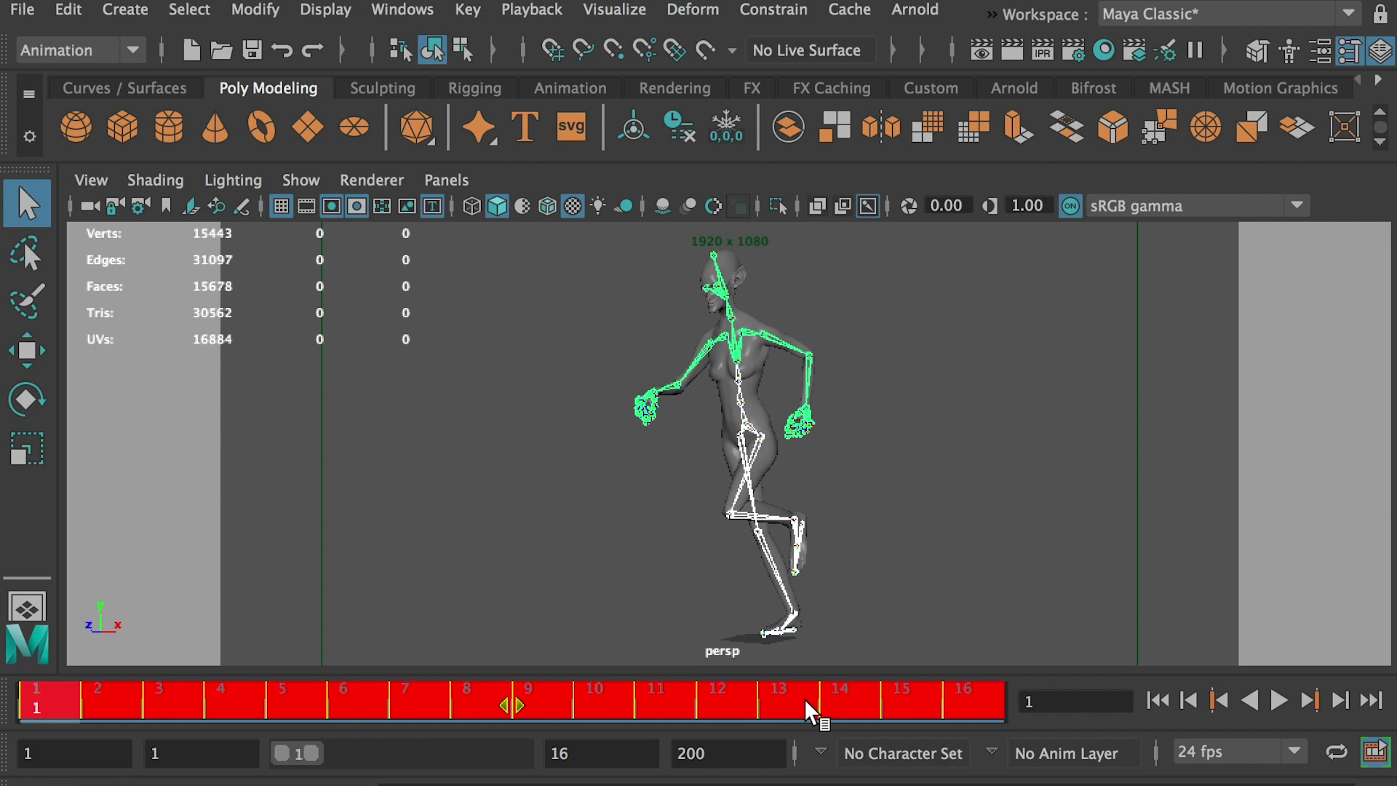
right_click(118, 691)
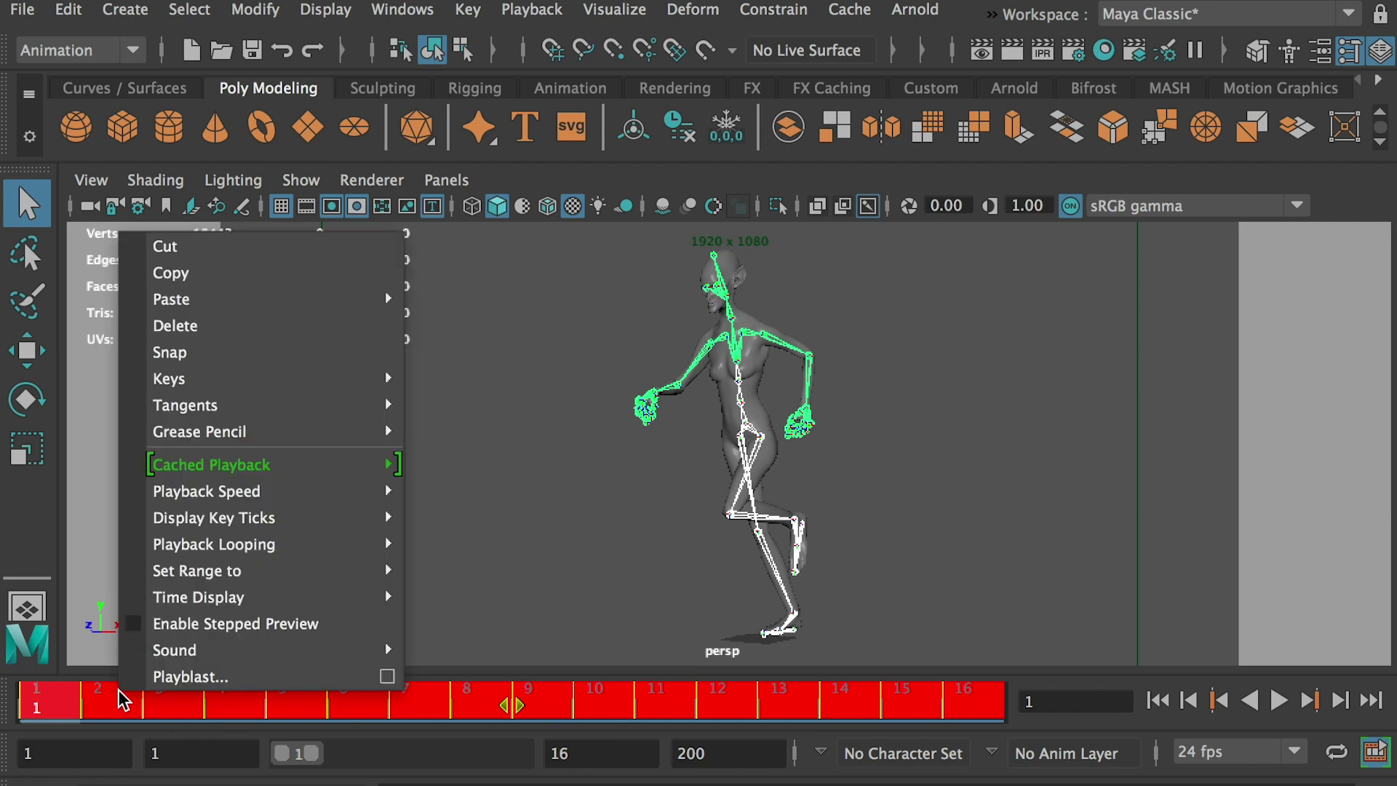
click(185, 275)
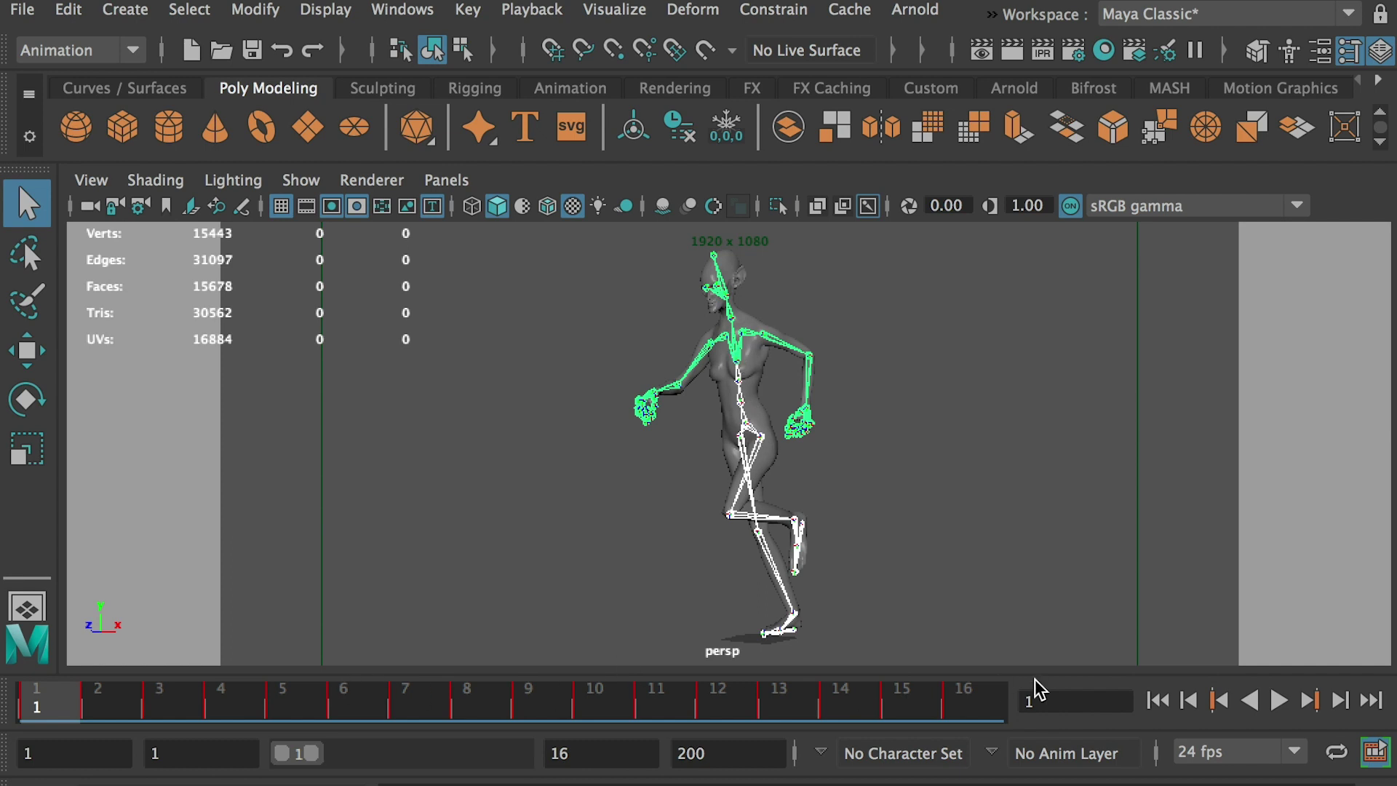
key(super+Tab)
Open Final.ma without saving Run-Baked.ma and play back its existing animation
click(805, 464)
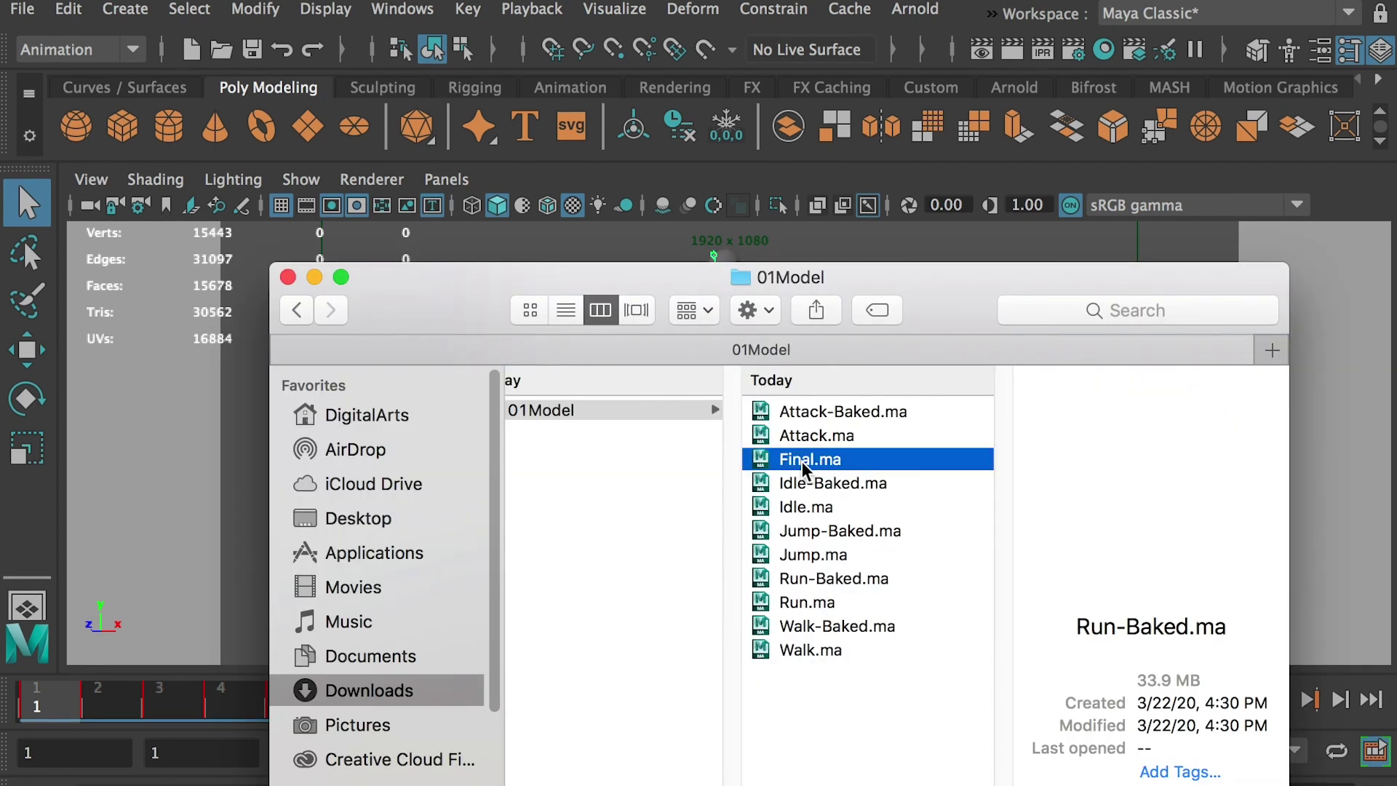
double_click(805, 466)
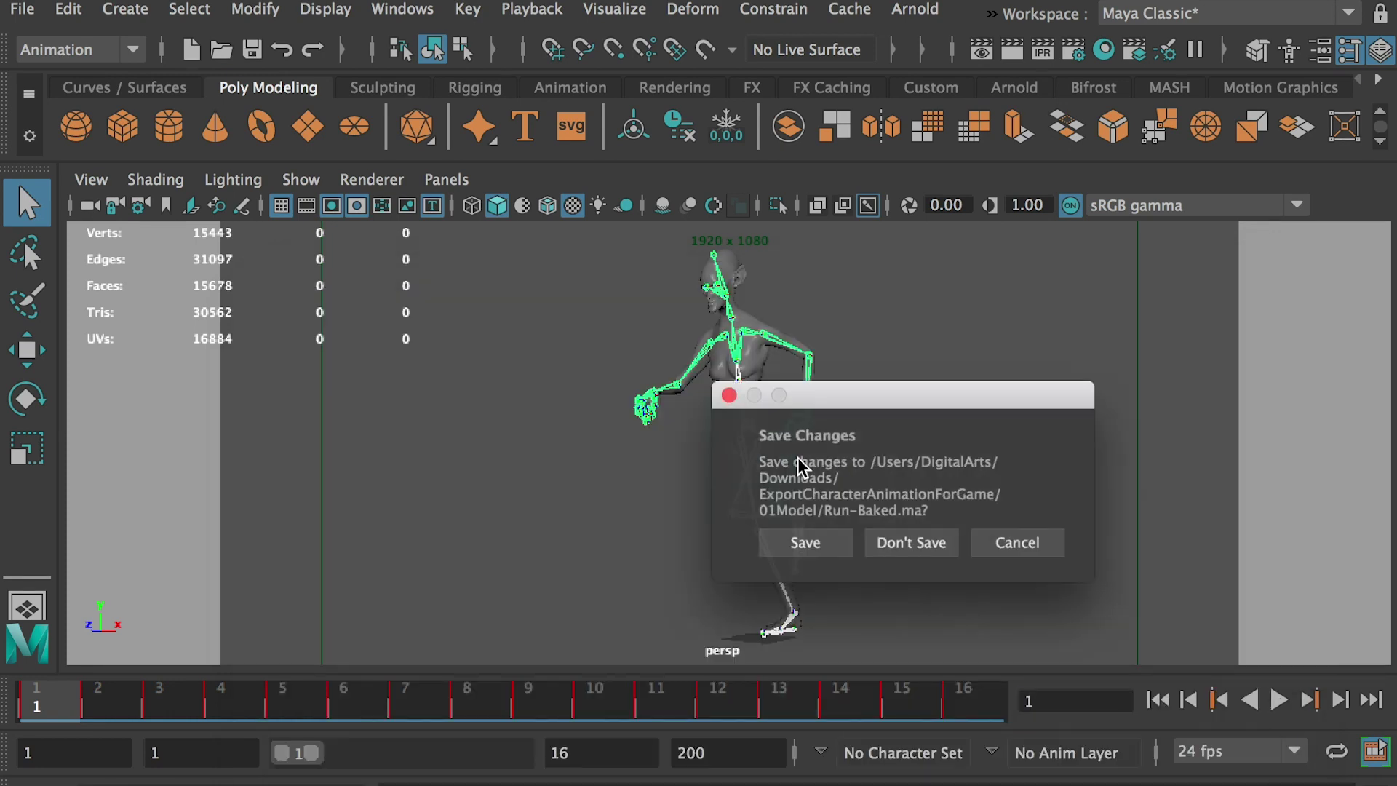
click(894, 559)
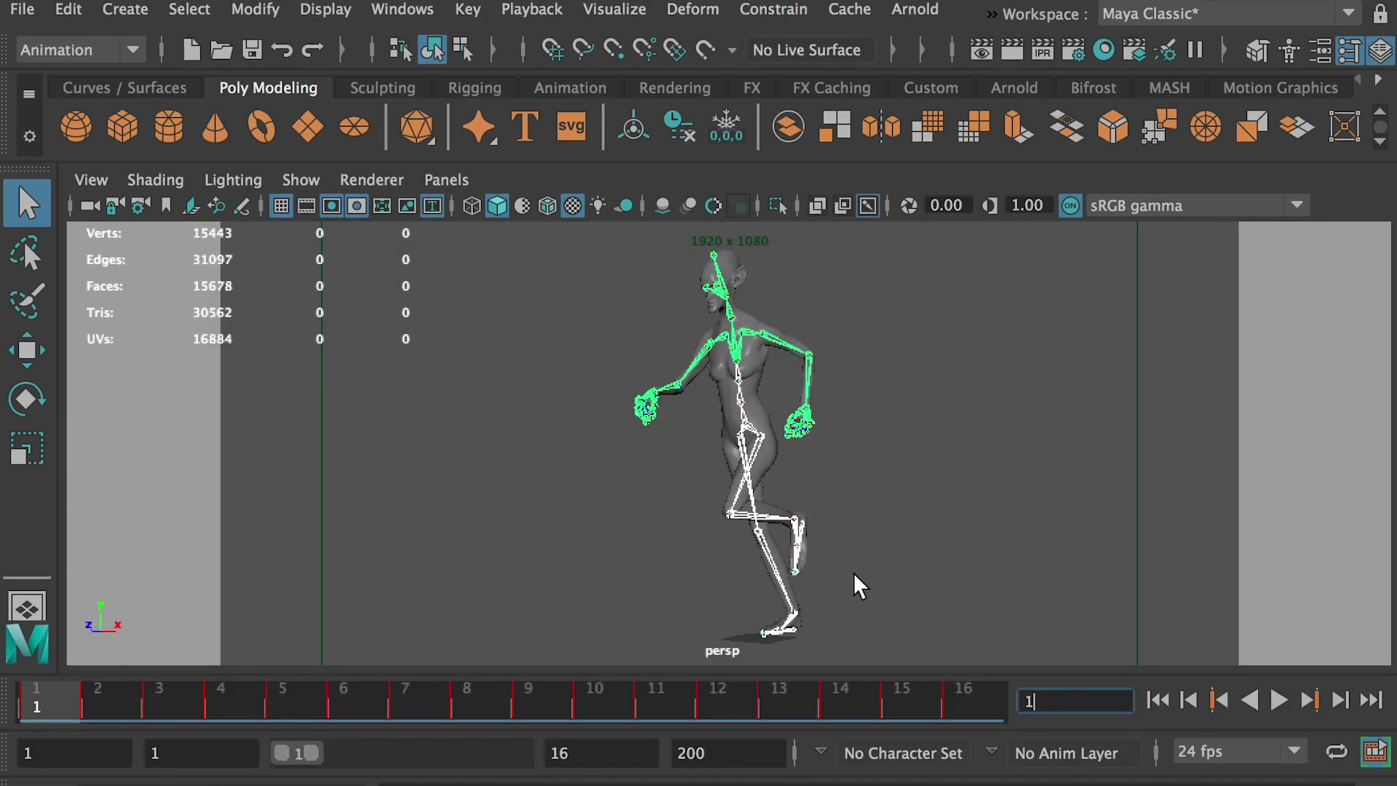
key(alt+v)
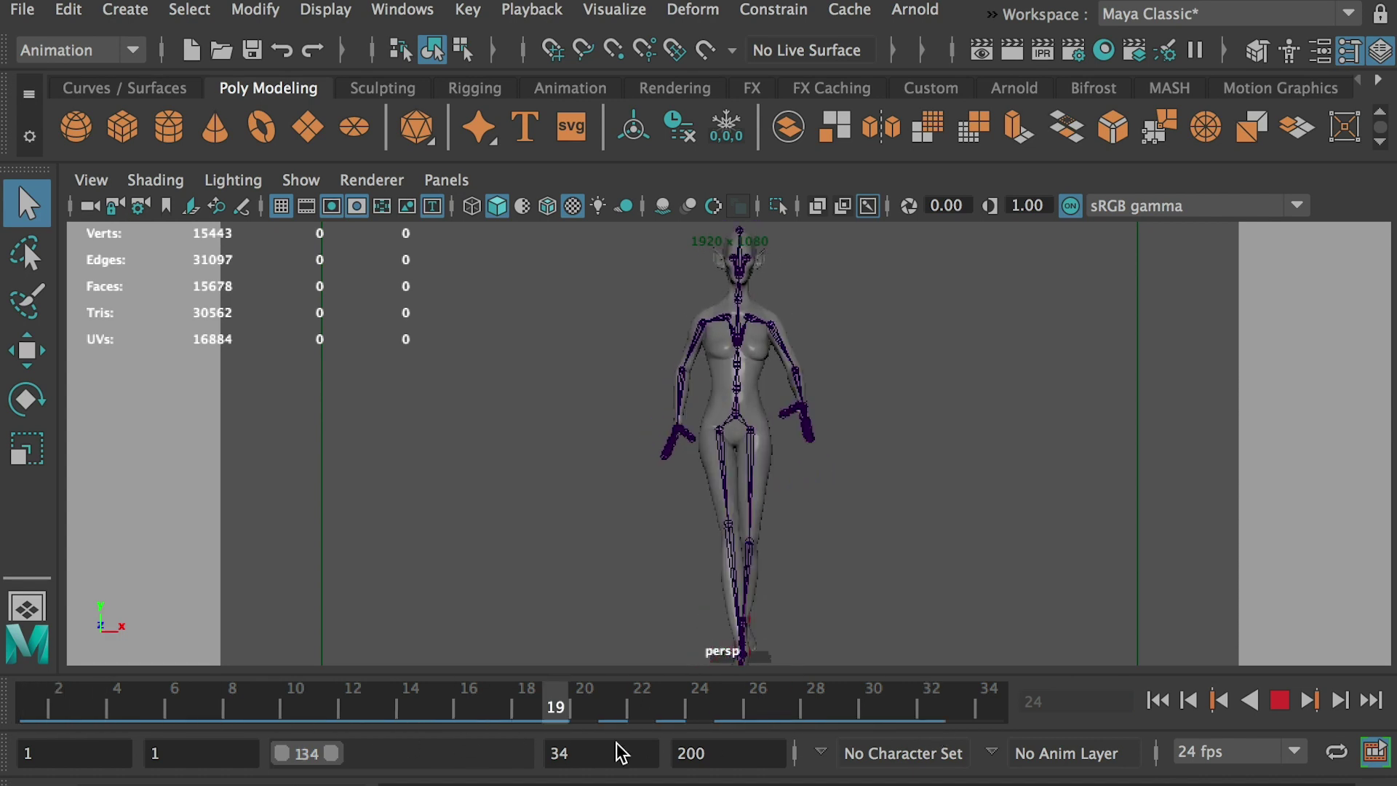
key(alt+v)
Select all joints in Final.ma and extend the playback range end to 49
click(190, 10)
mouse_move(222, 84)
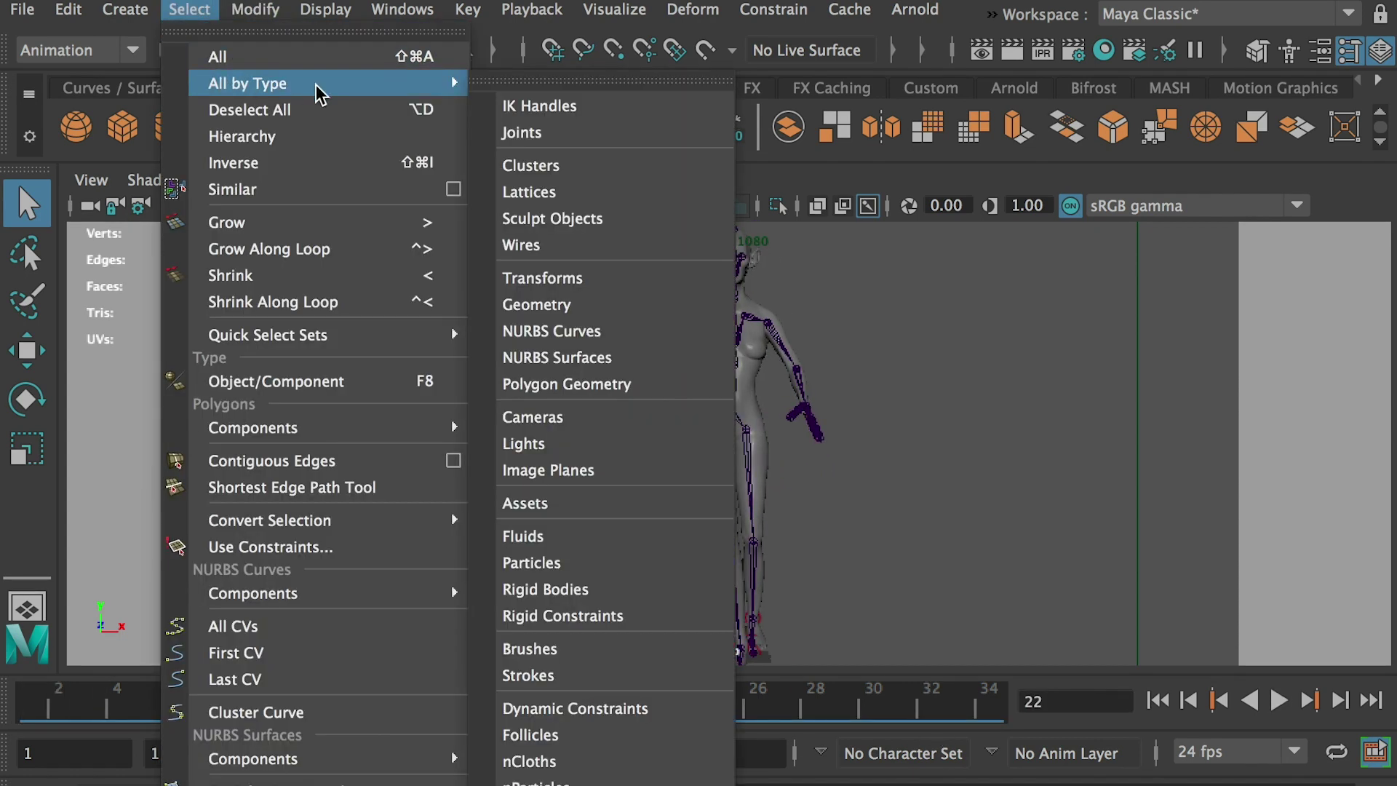
click(536, 132)
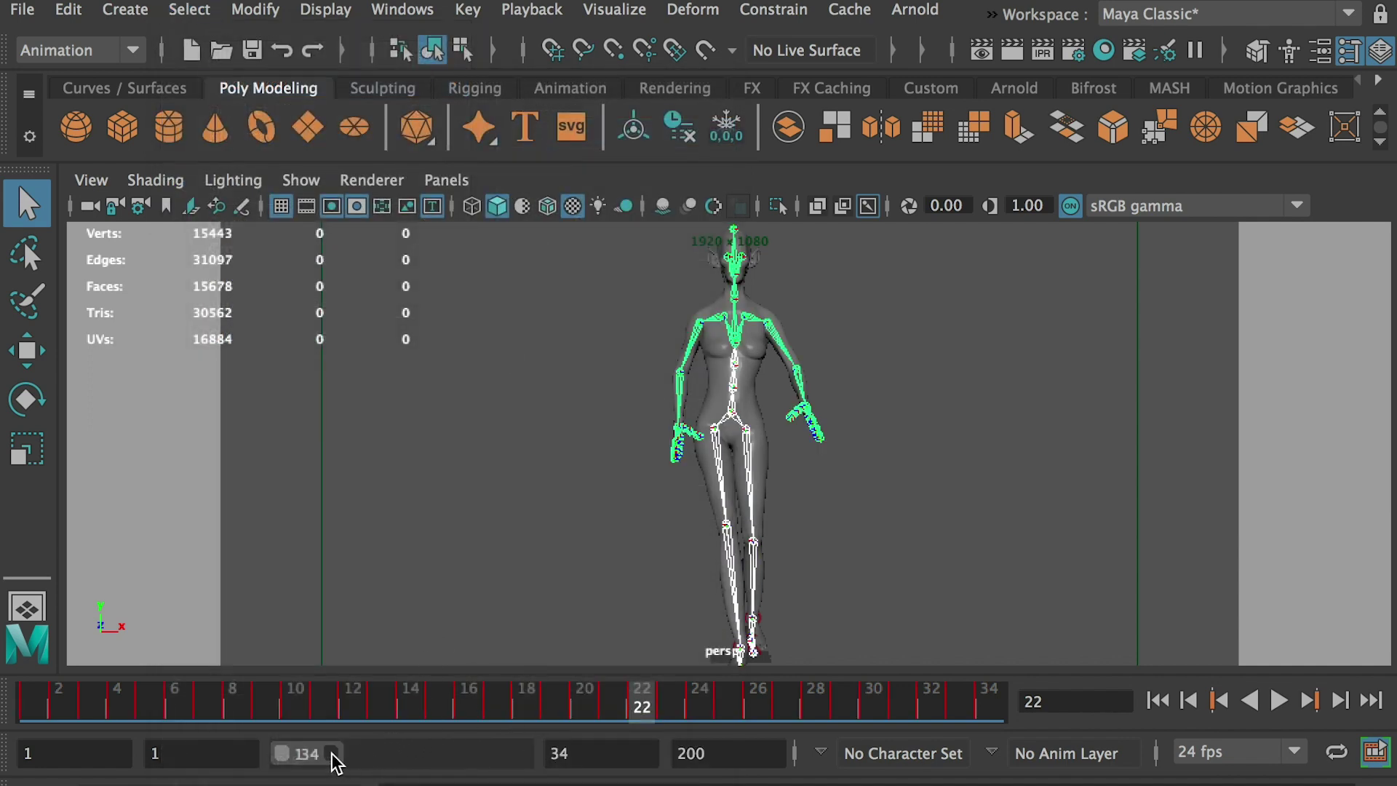
drag(333, 757, 350, 757)
click(28, 695)
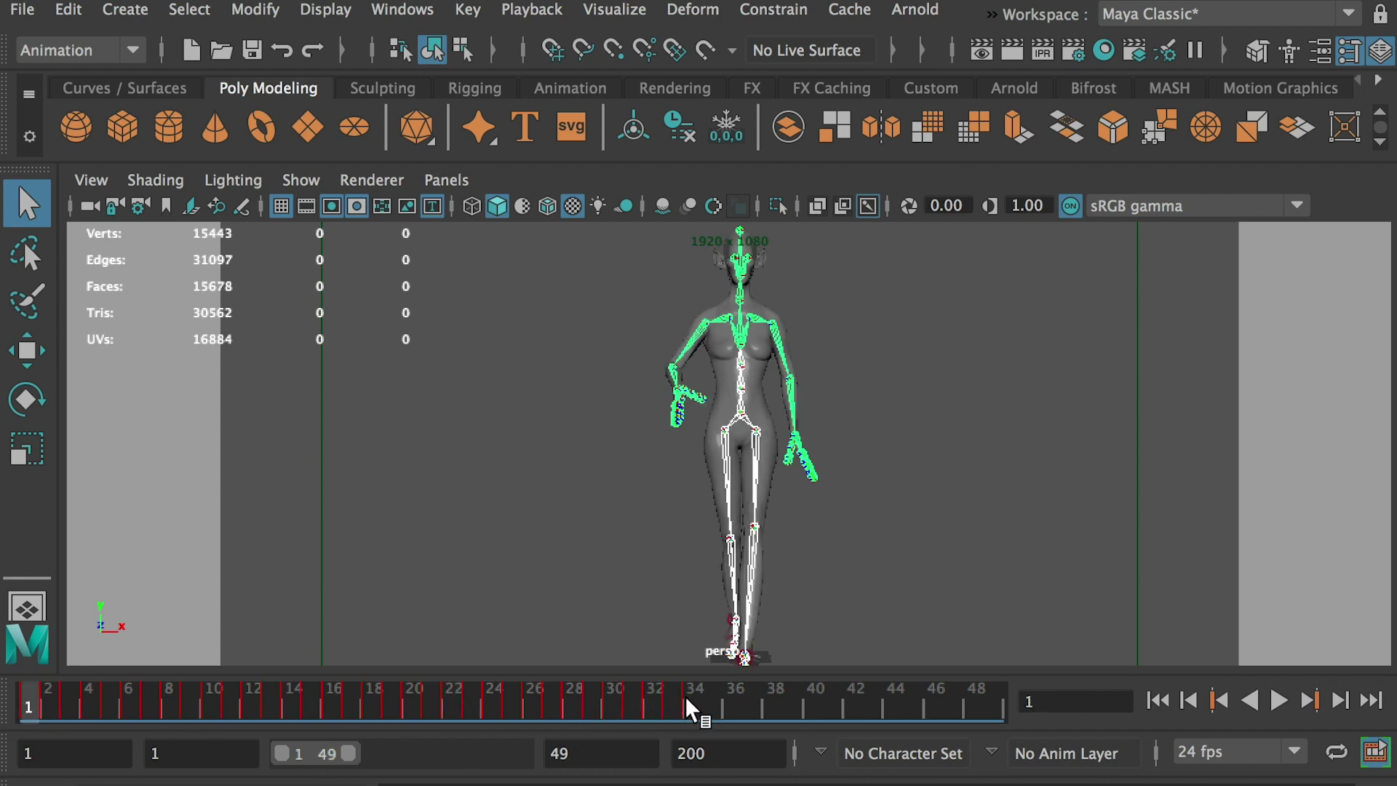
click(686, 699)
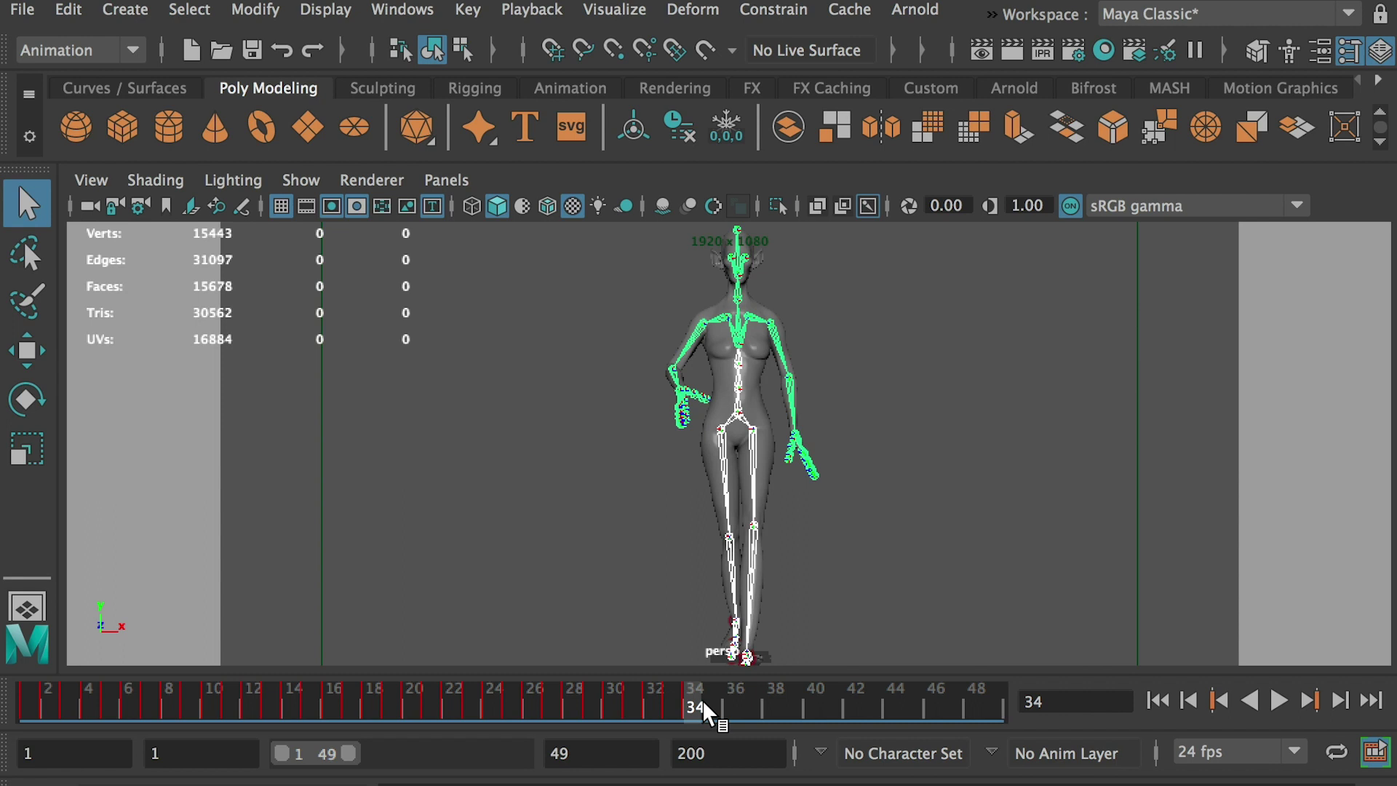
Paste the copied run keys onto the joints at frame 40
drag(690, 702, 808, 710)
right_click(808, 706)
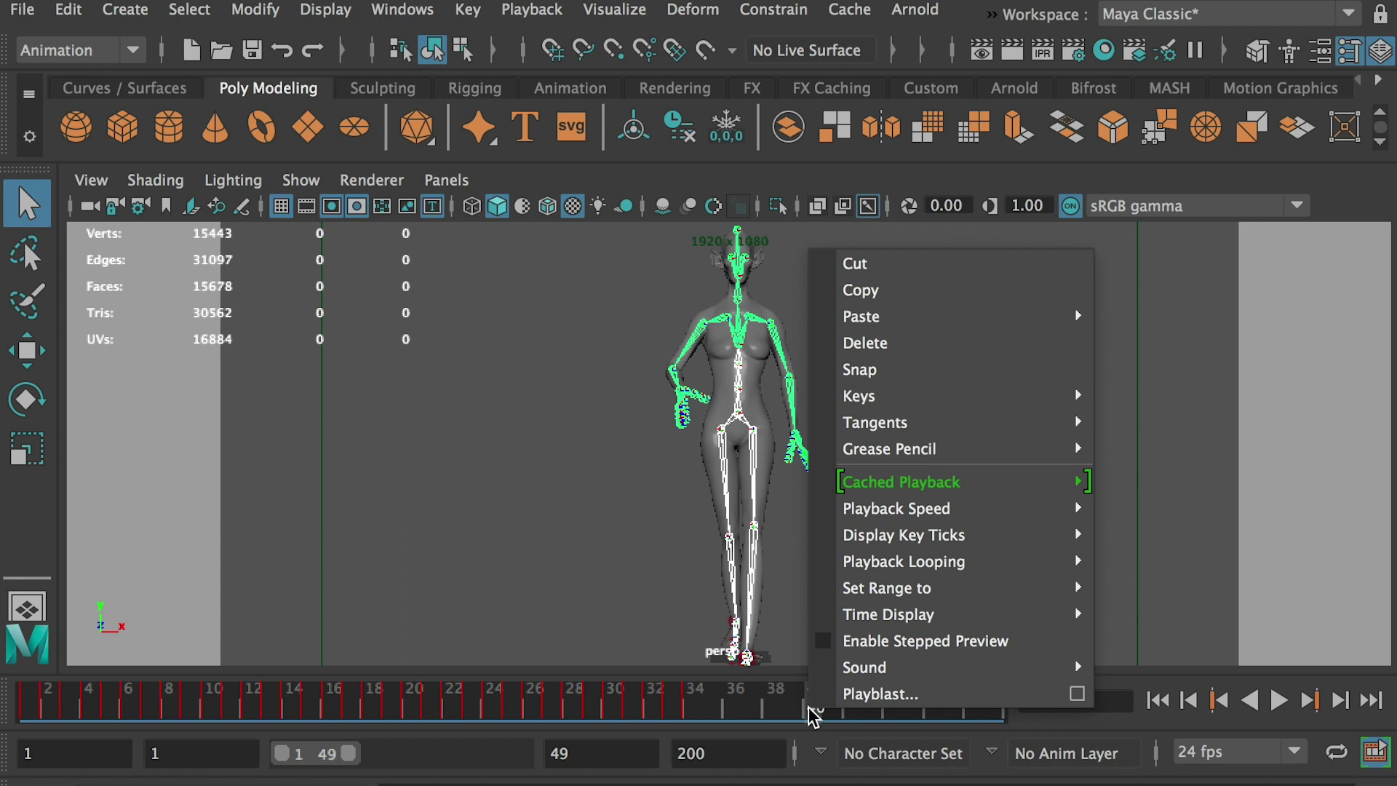
mouse_move(859, 320)
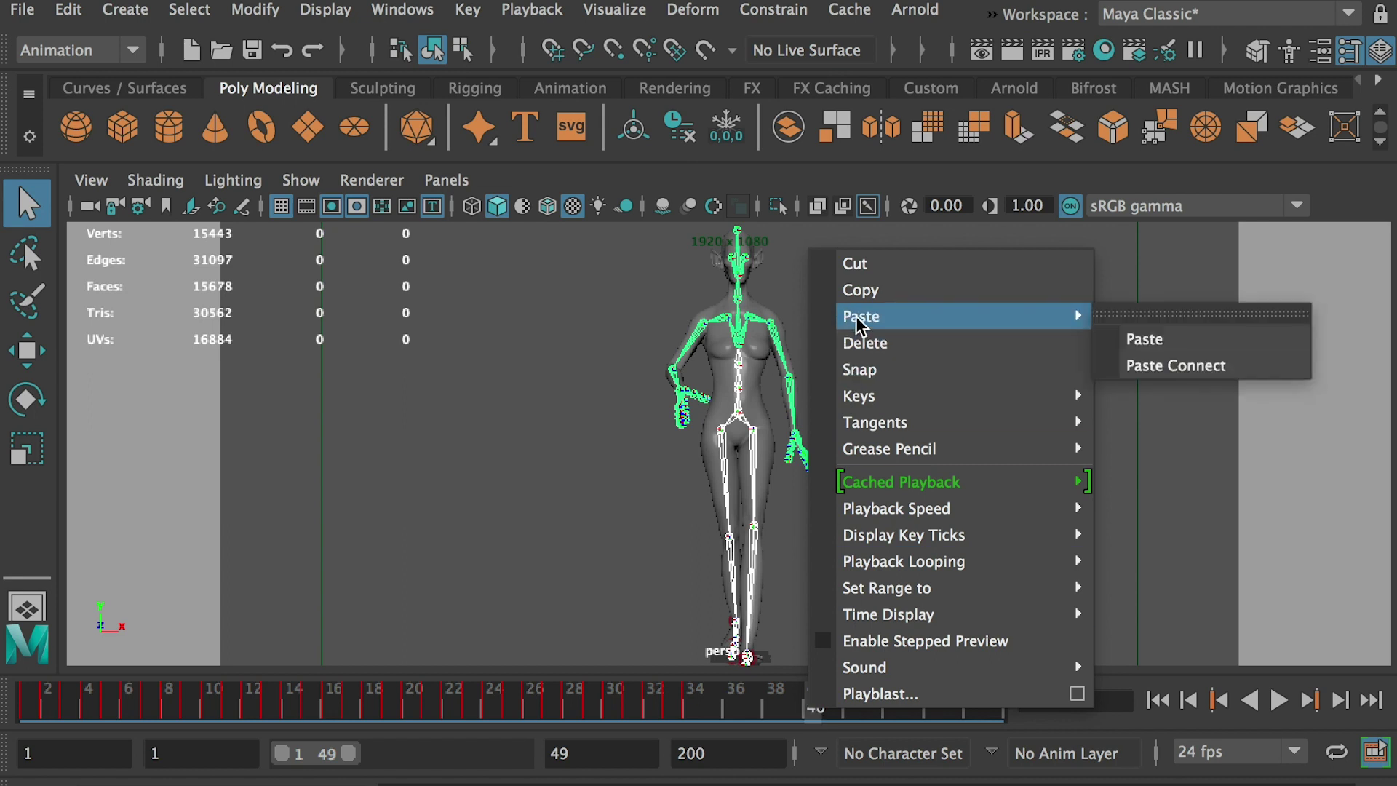
click(1137, 340)
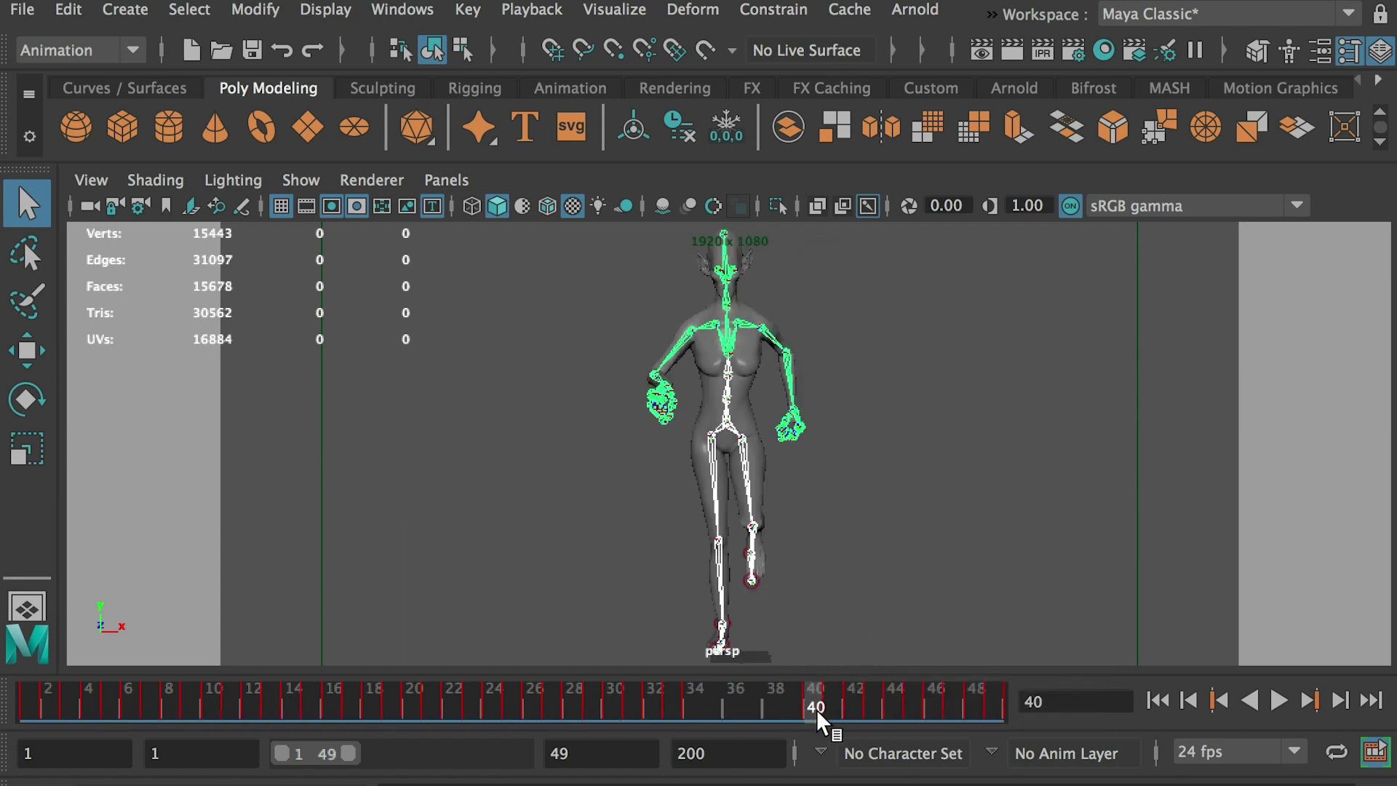
Extend the playback range to 72 and play back the combined walk-and-run animation
drag(349, 755, 375, 754)
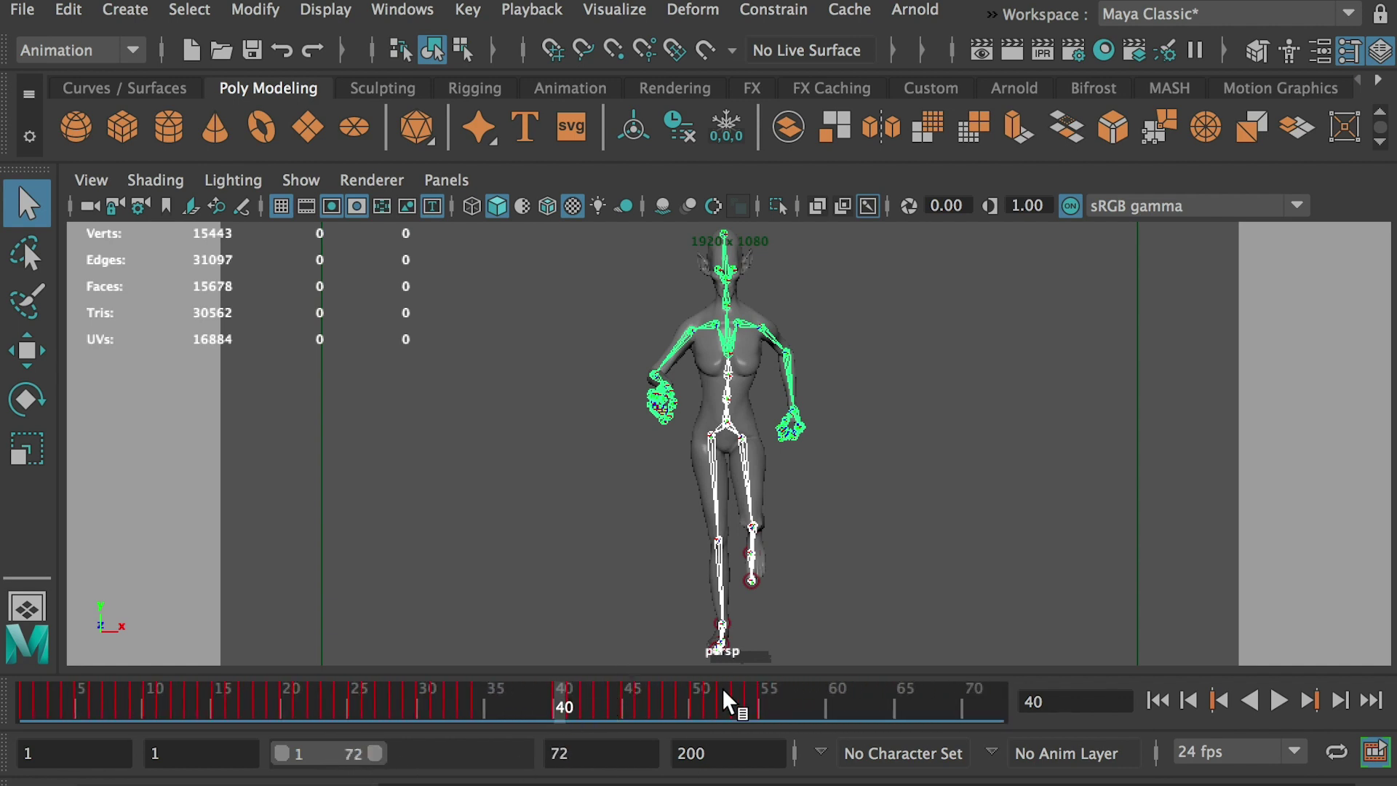
click(762, 710)
mouse_move(627, 713)
mouse_down()
mouse_move(574, 700)
mouse_move(797, 706)
mouse_up()
key(alt+v)
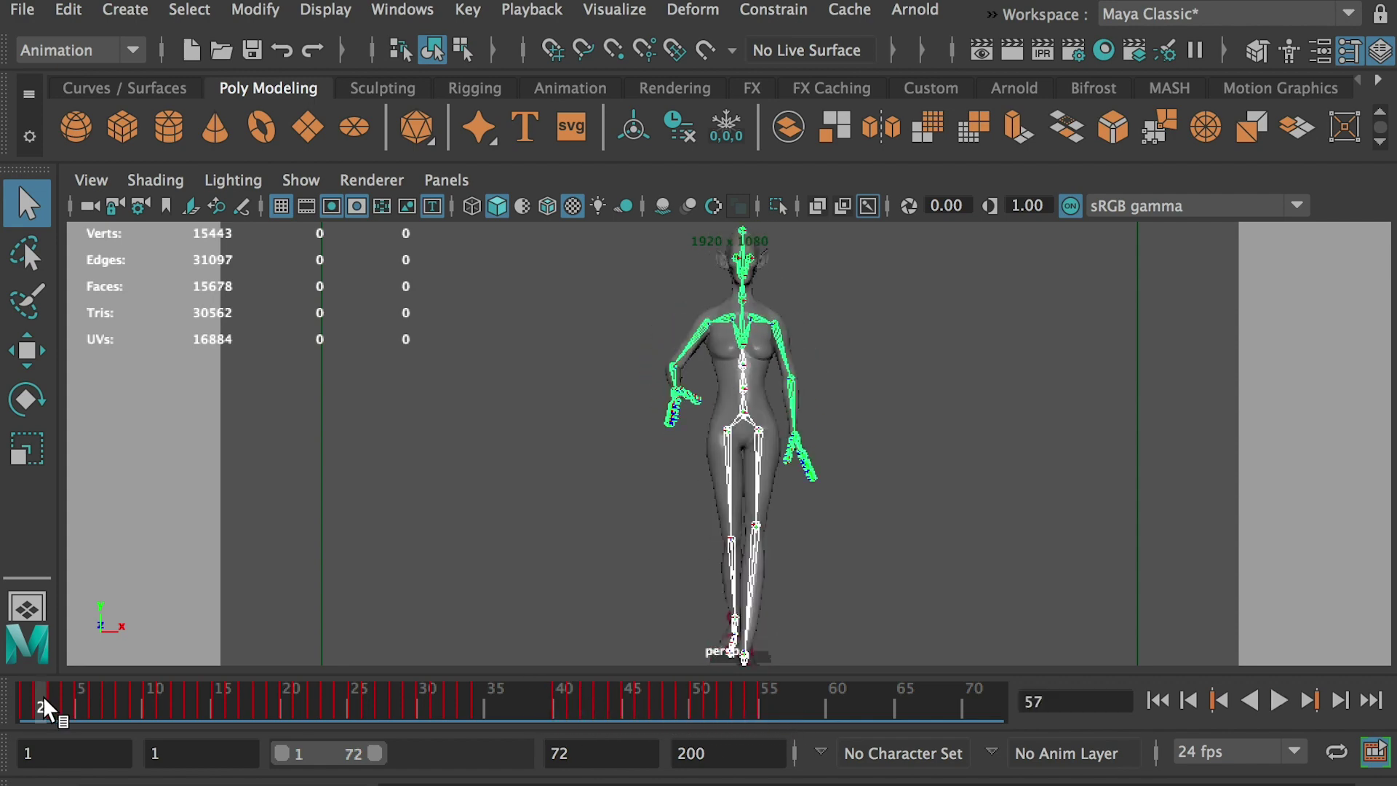
mouse_move(673, 706)
mouse_down()
mouse_move(787, 703)
mouse_move(24, 706)
mouse_move(54, 695)
mouse_move(150, 715)
mouse_move(123, 706)
mouse_up()
key(alt+v)
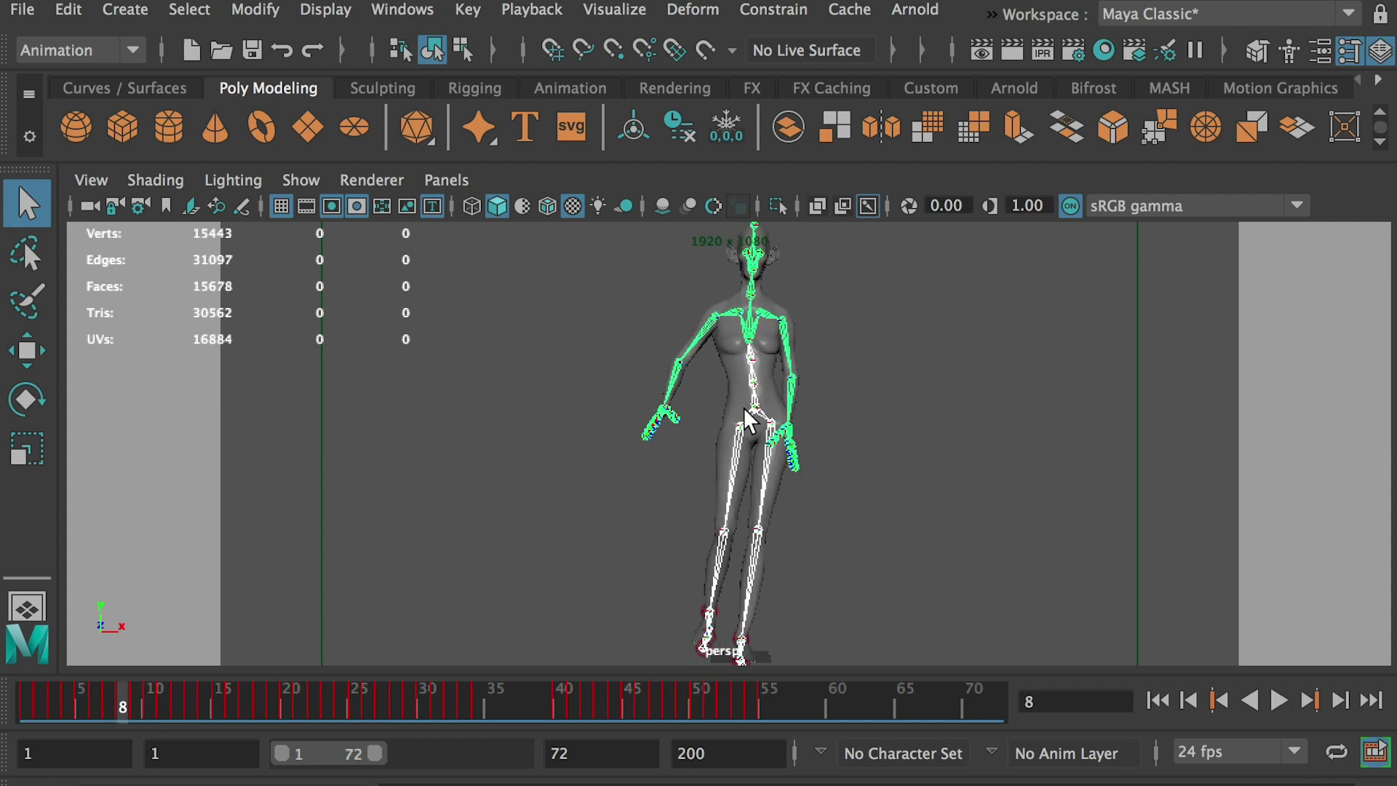
Browse the baked scene files in the file-open dialog, then dismiss it
key(super+o)
click(829, 624)
click(848, 422)
key(Return)
Open the Outliner and expand the Spine1, LeftUpLeg and LeftLeg joint branches
key(shift+o)
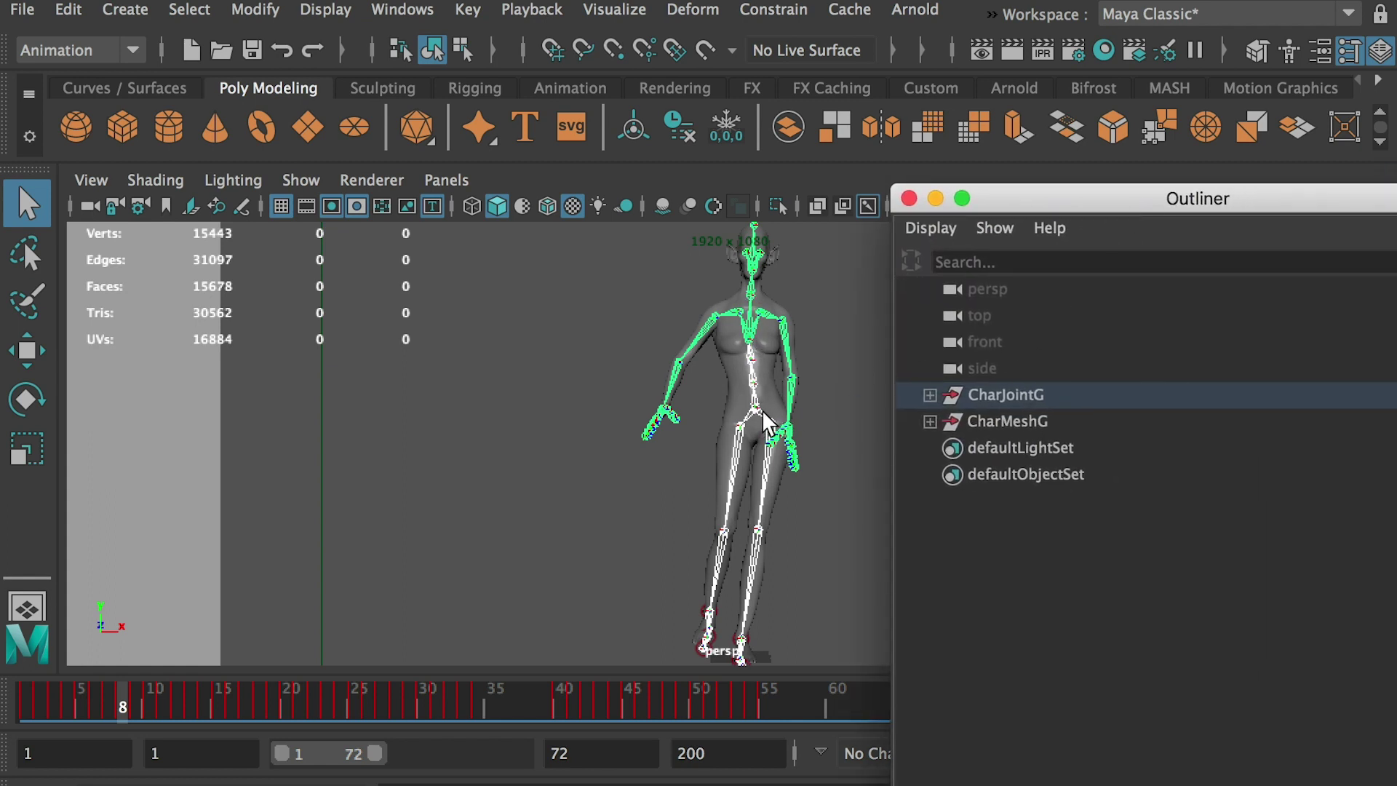
click(753, 365)
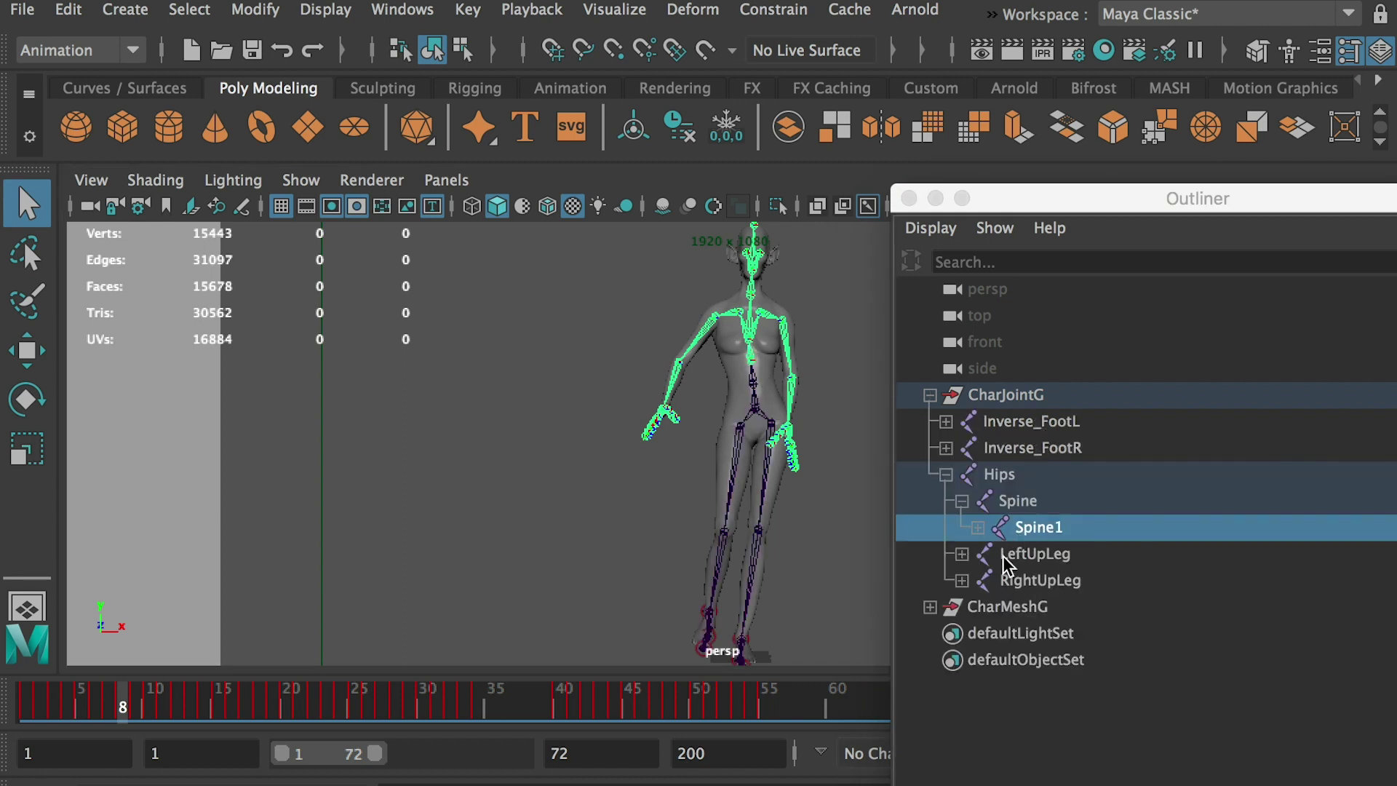
click(962, 554)
click(977, 580)
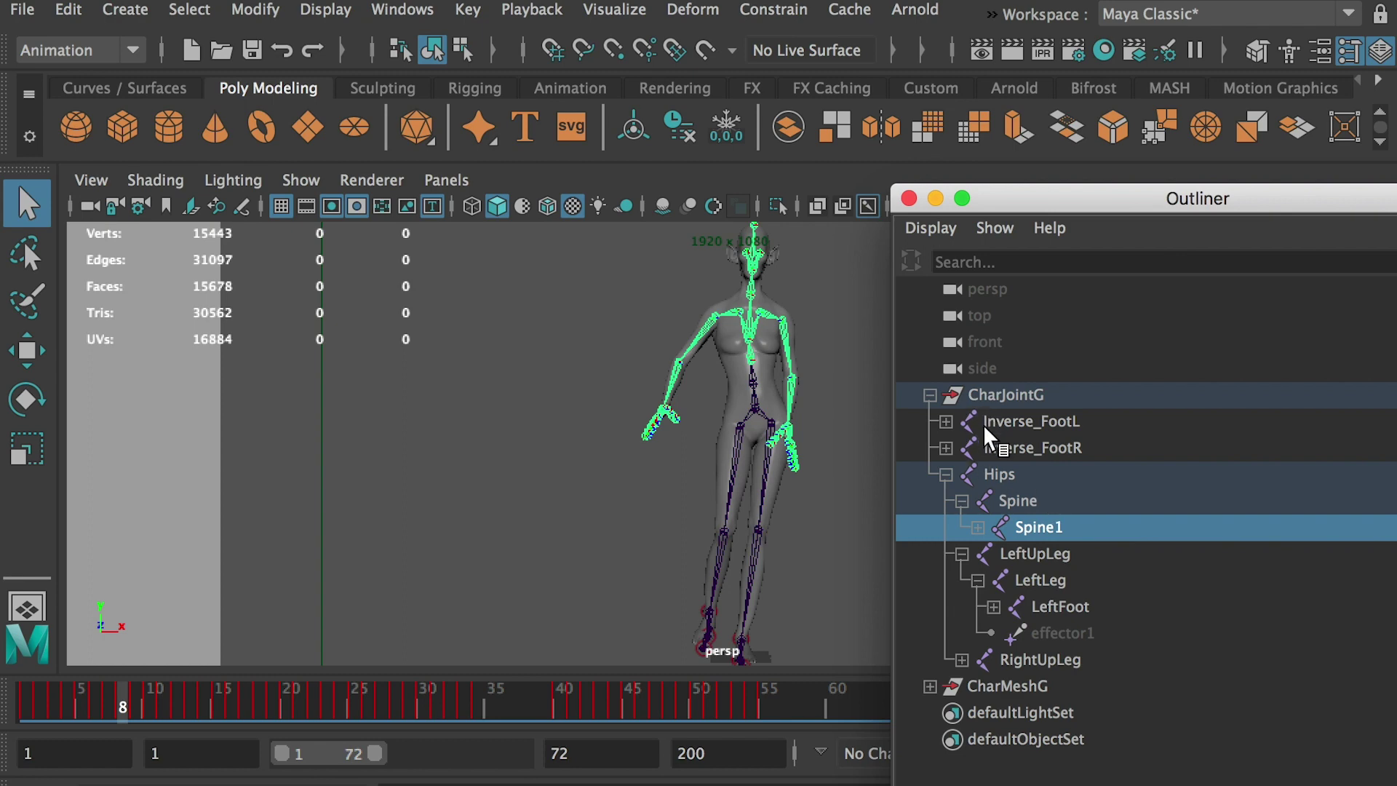
Check Run-Baked.ma and Final.ma in Finder's 01Model folder
key(super+Tab)
click(810, 581)
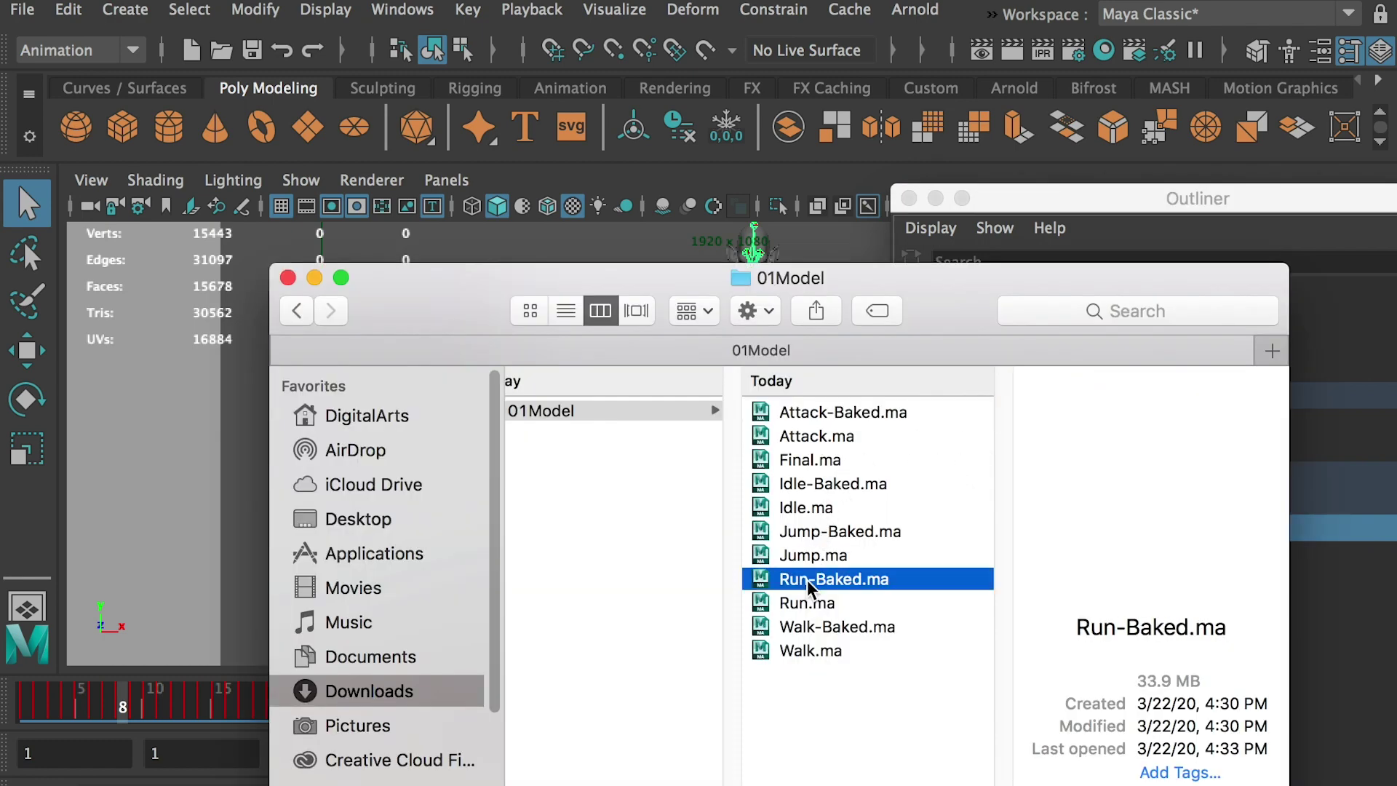
drag(823, 588, 1019, 543)
key(super+Tab)
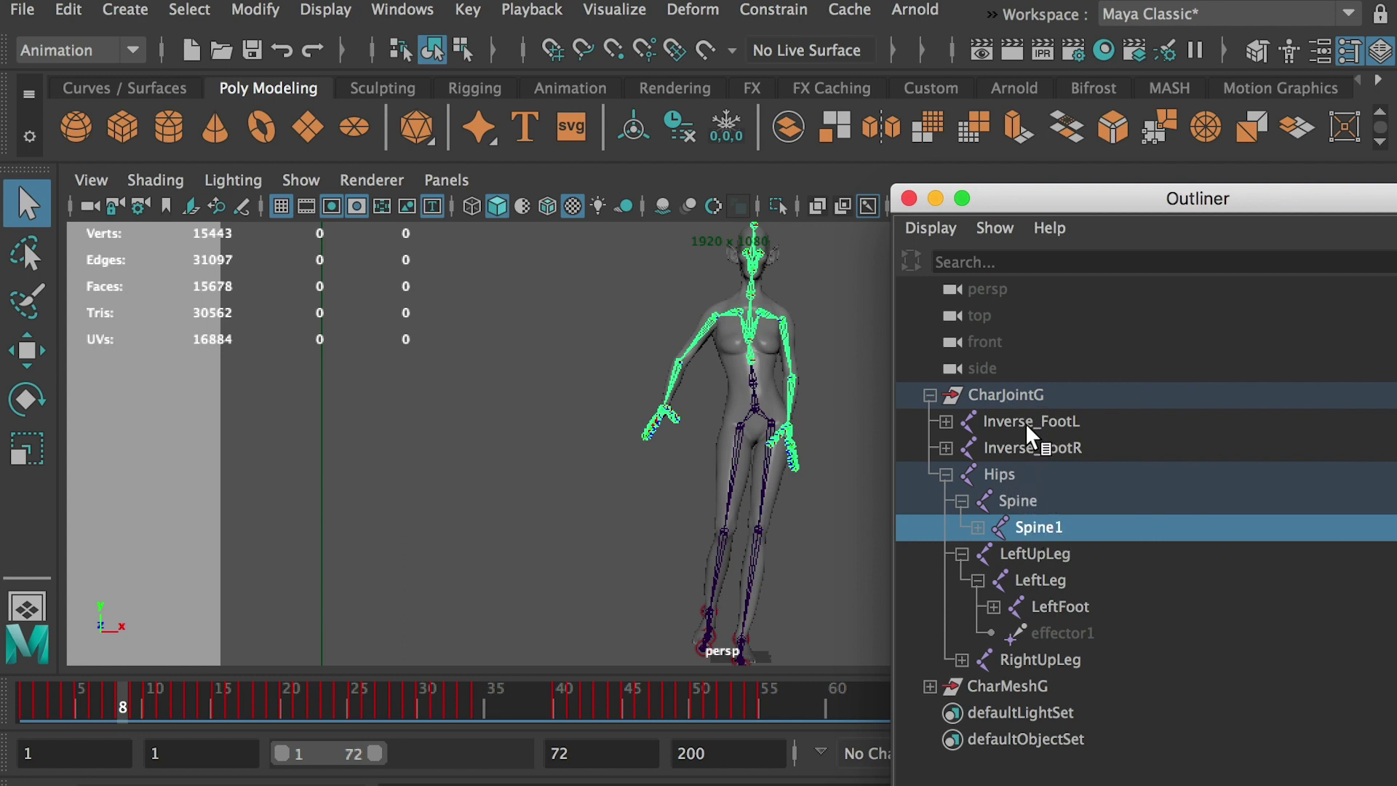
drag(1024, 422, 968, 469)
key(super+Tab)
click(810, 460)
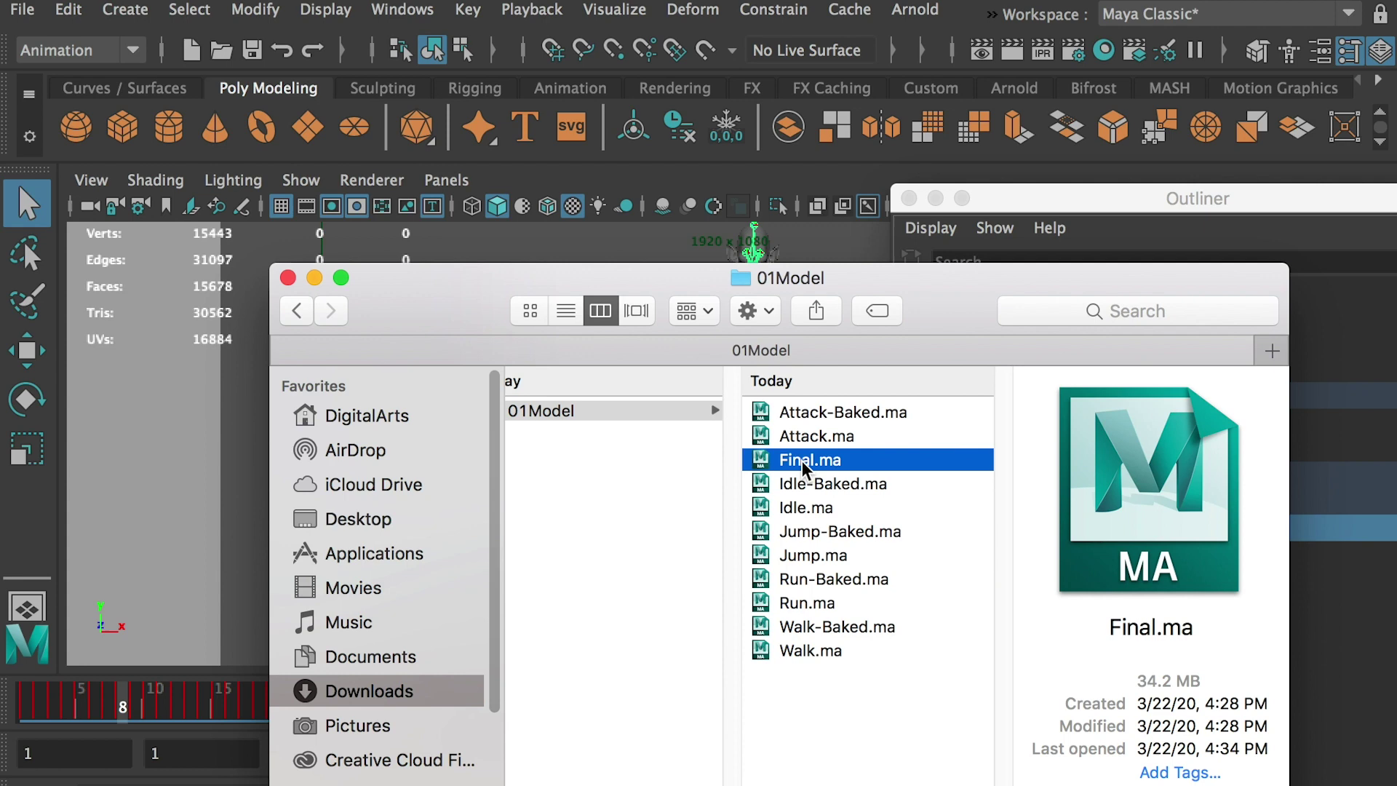
Back in Maya, select the Hips joint hierarchy and scrub through the animation keys
key(super+Tab)
drag(815, 469, 712, 352)
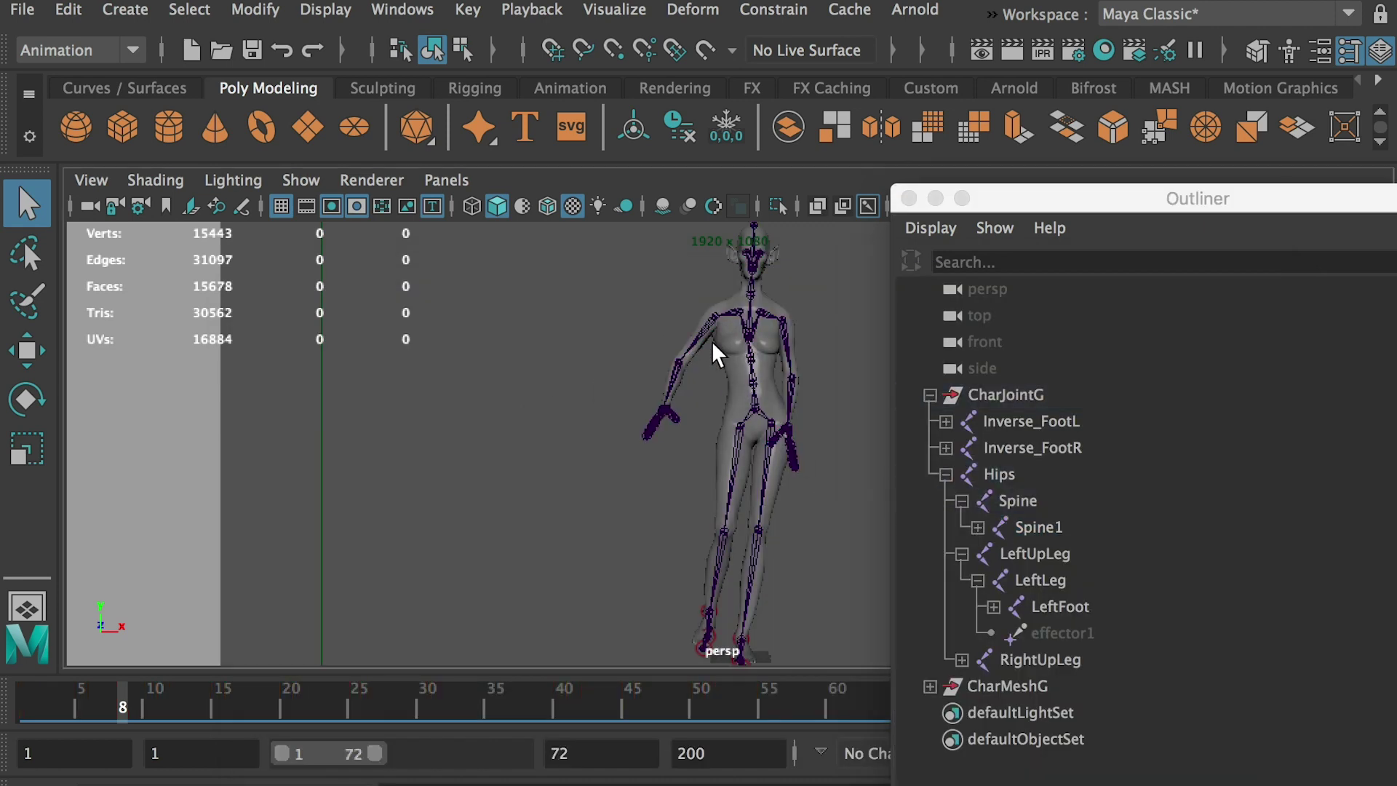
click(758, 411)
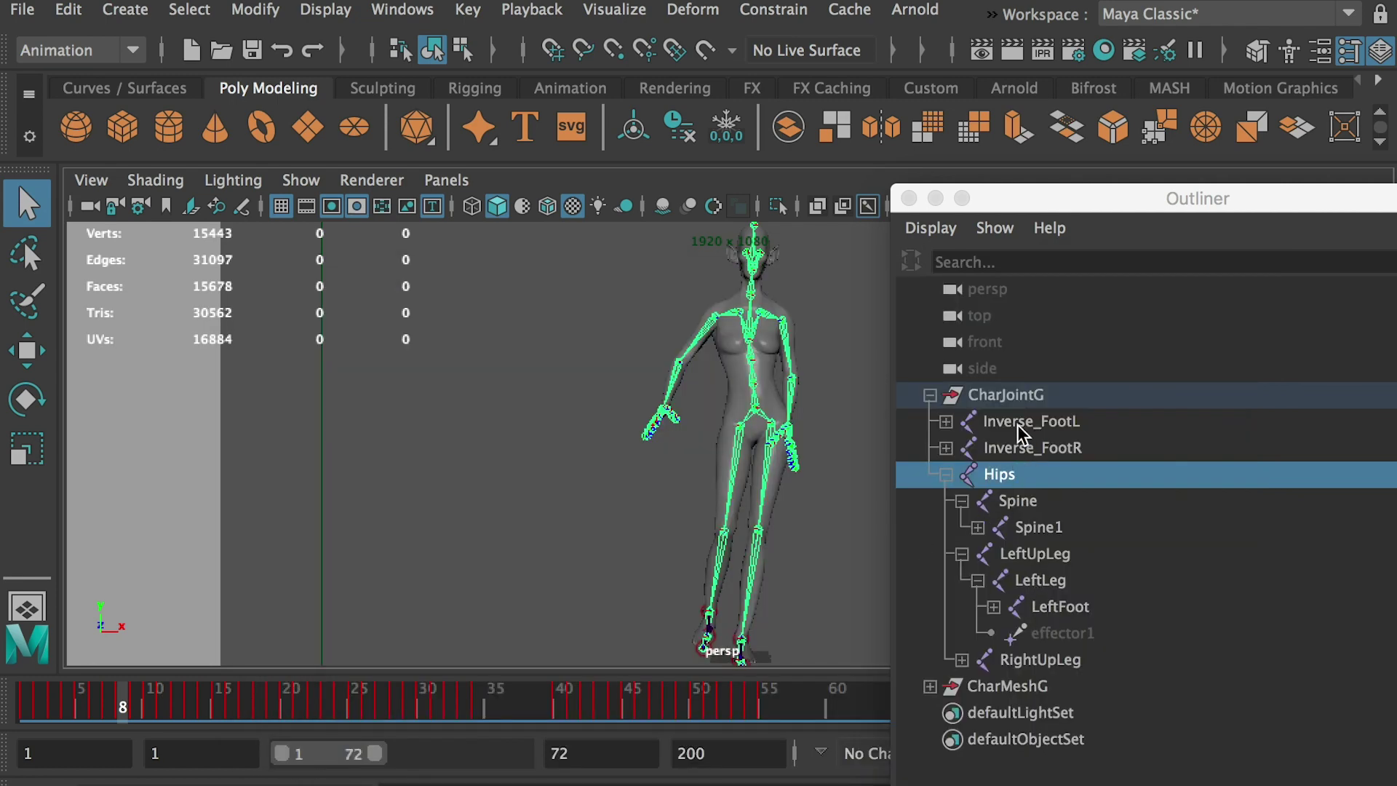
drag(732, 689, 808, 720)
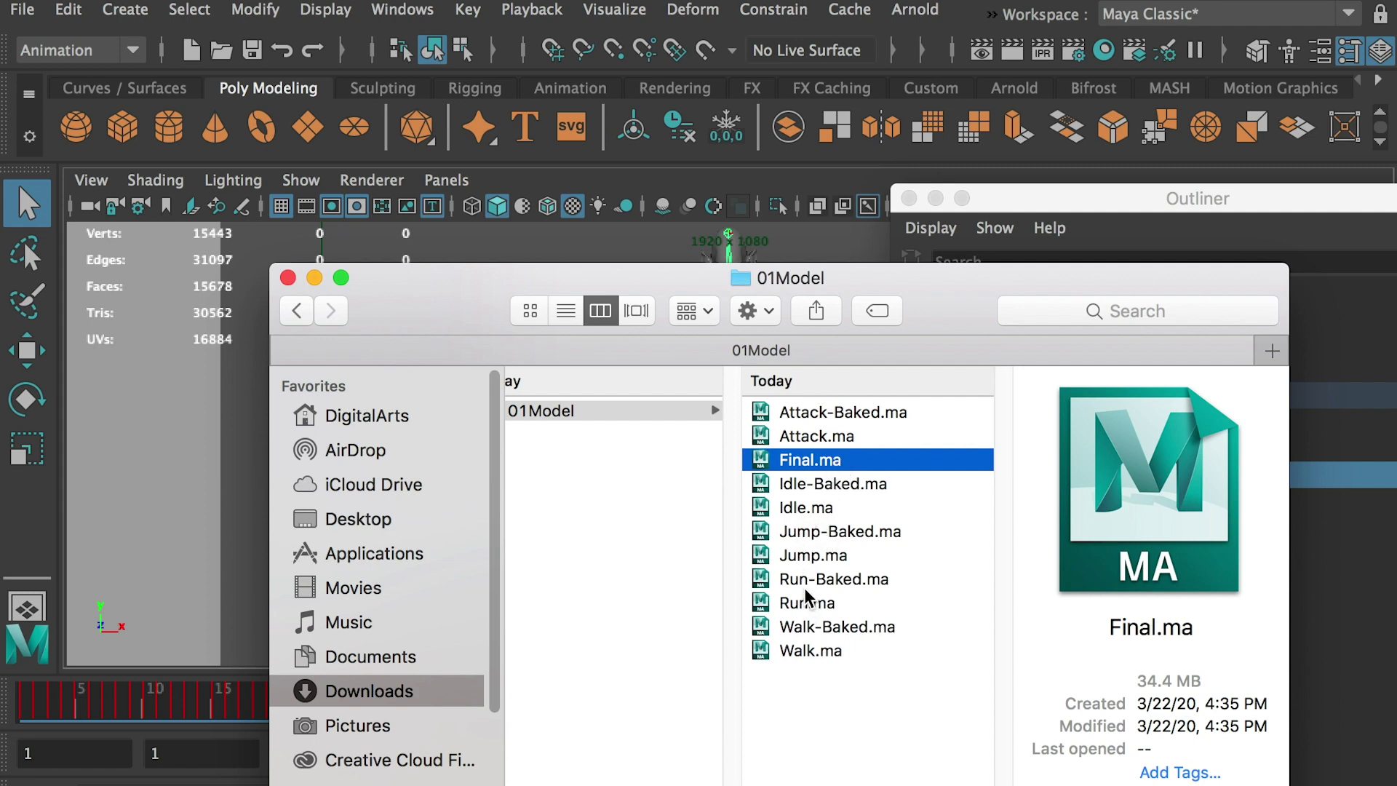
Open Jump-Baked.ma, reposition the Outliner, and select all skeleton joints
click(831, 532)
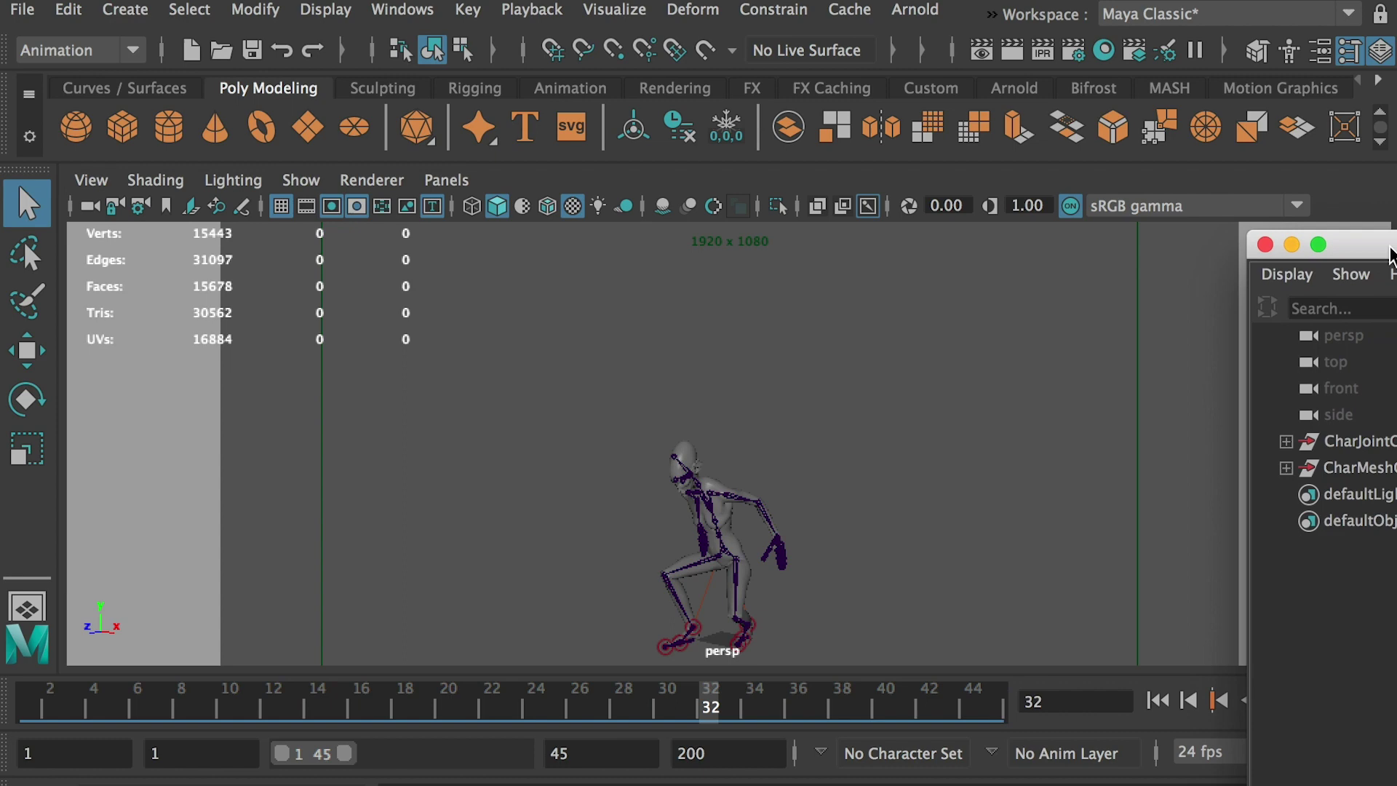
drag(1383, 247, 1271, 257)
click(190, 10)
mouse_move(221, 85)
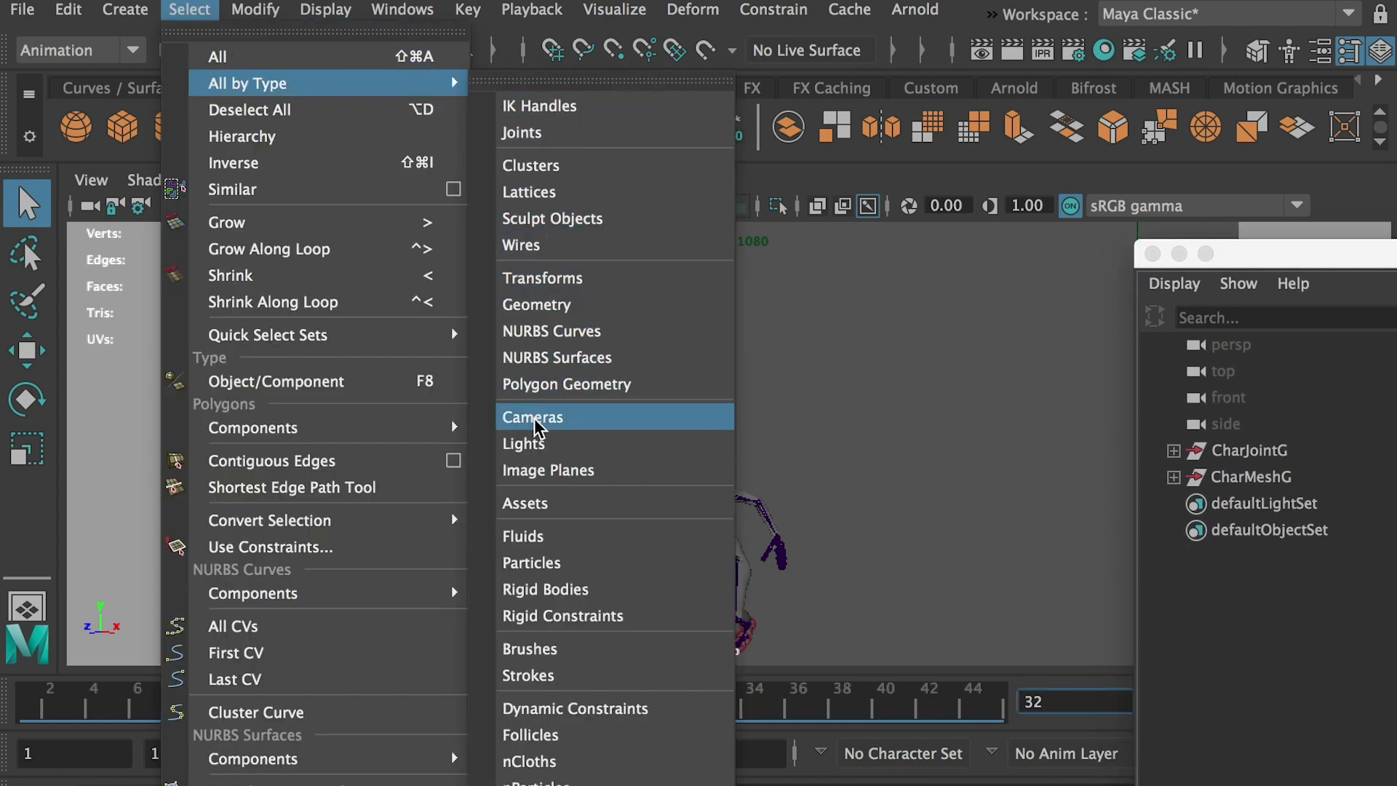
click(526, 134)
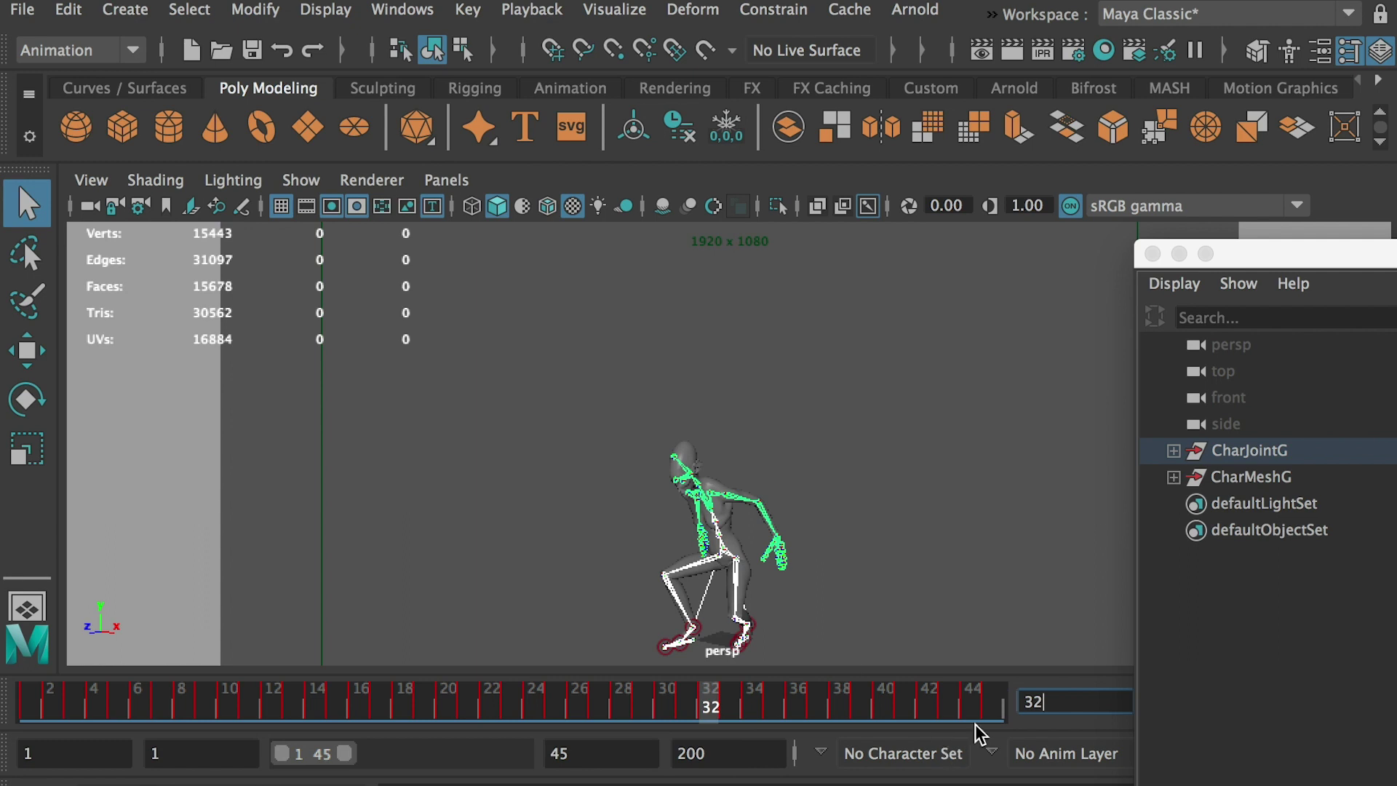
Copy the jump keys over frames 1–45, then open Final.ma from 01Model
click(993, 701)
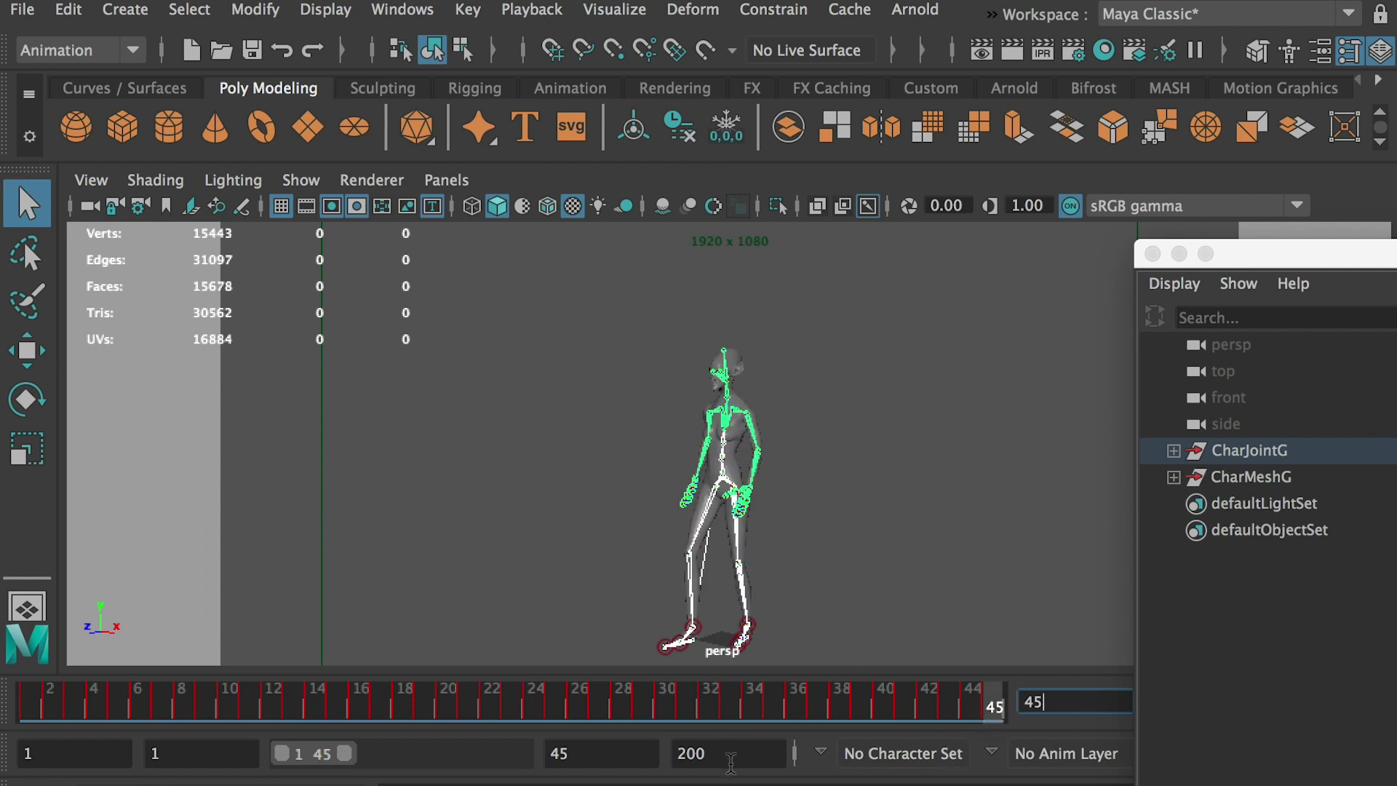
shift+drag(20, 697, 1000, 701)
right_click(794, 702)
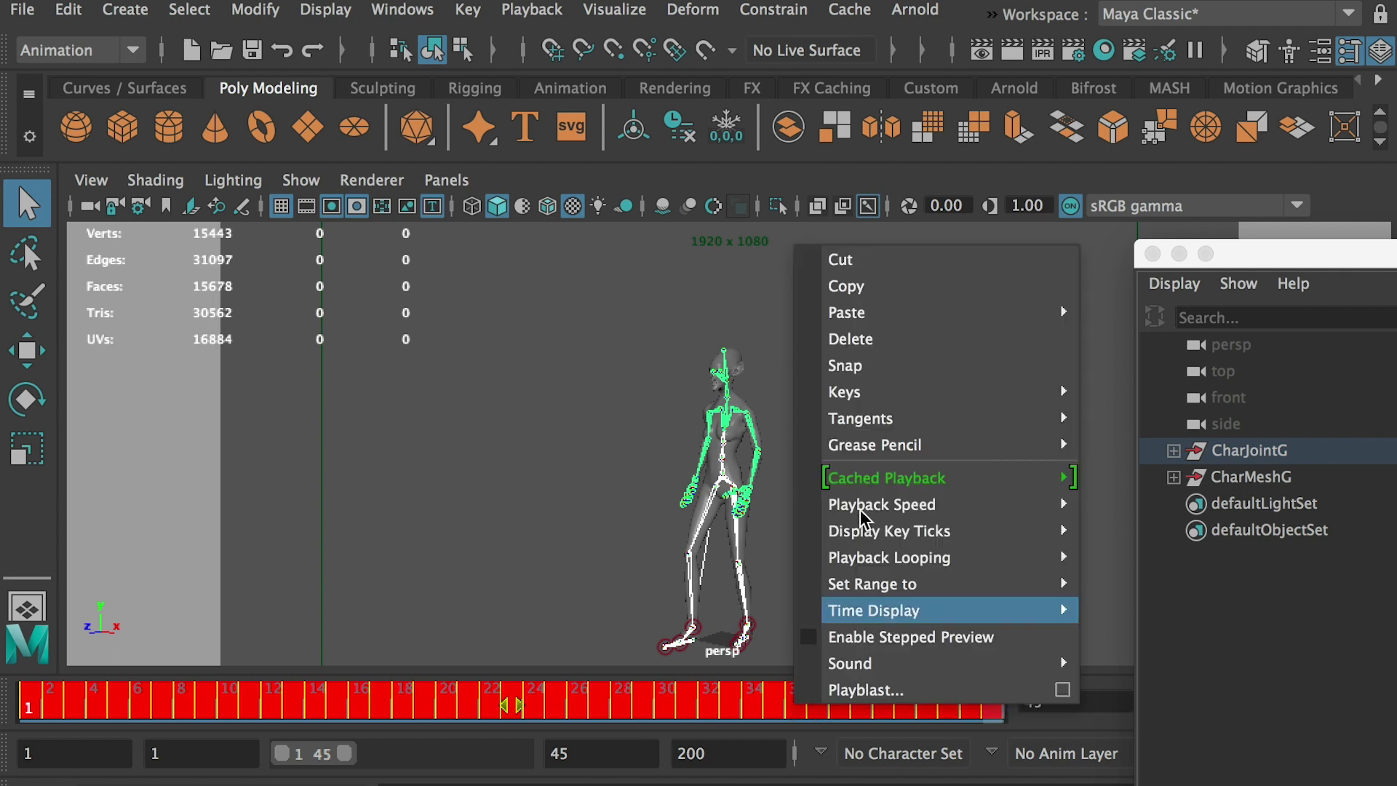
click(848, 289)
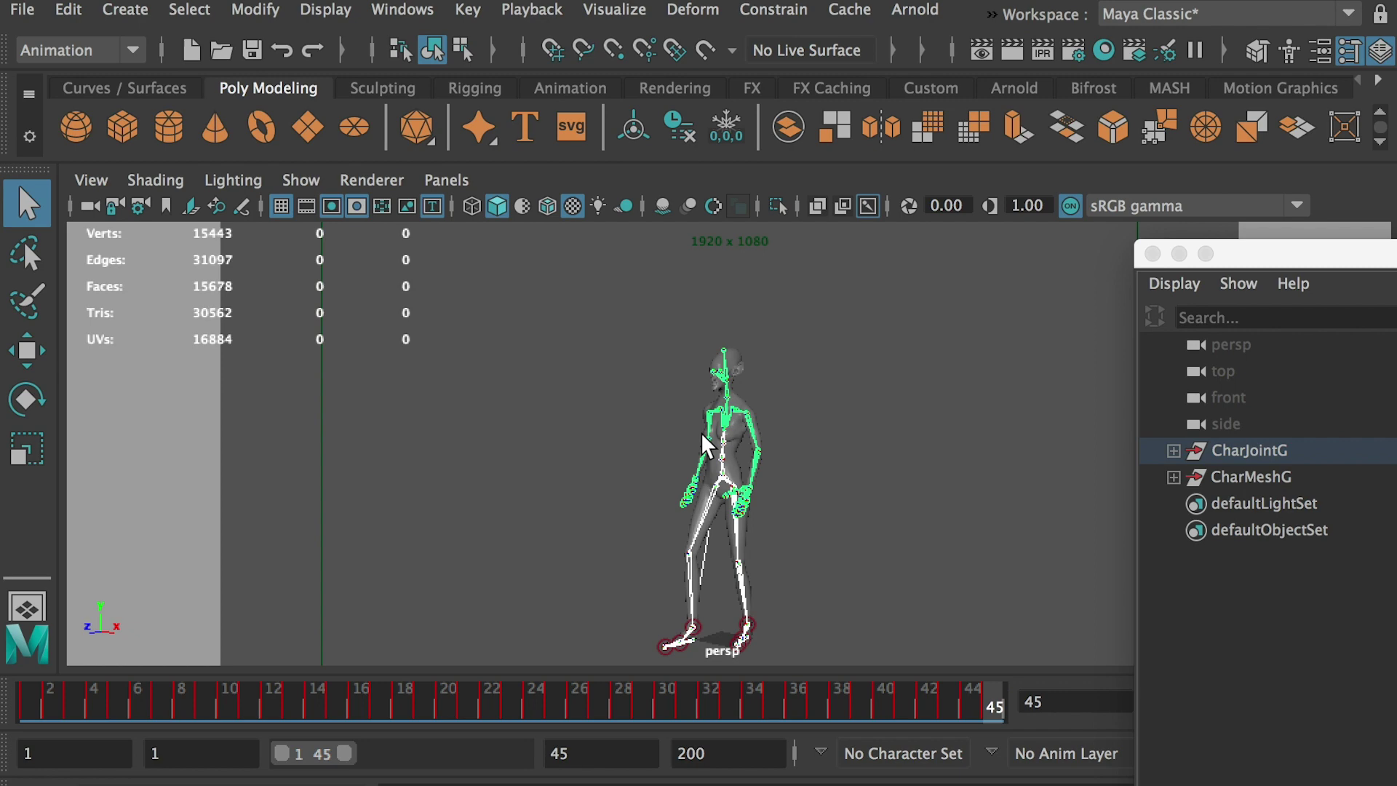
key(super+Tab)
double_click(806, 460)
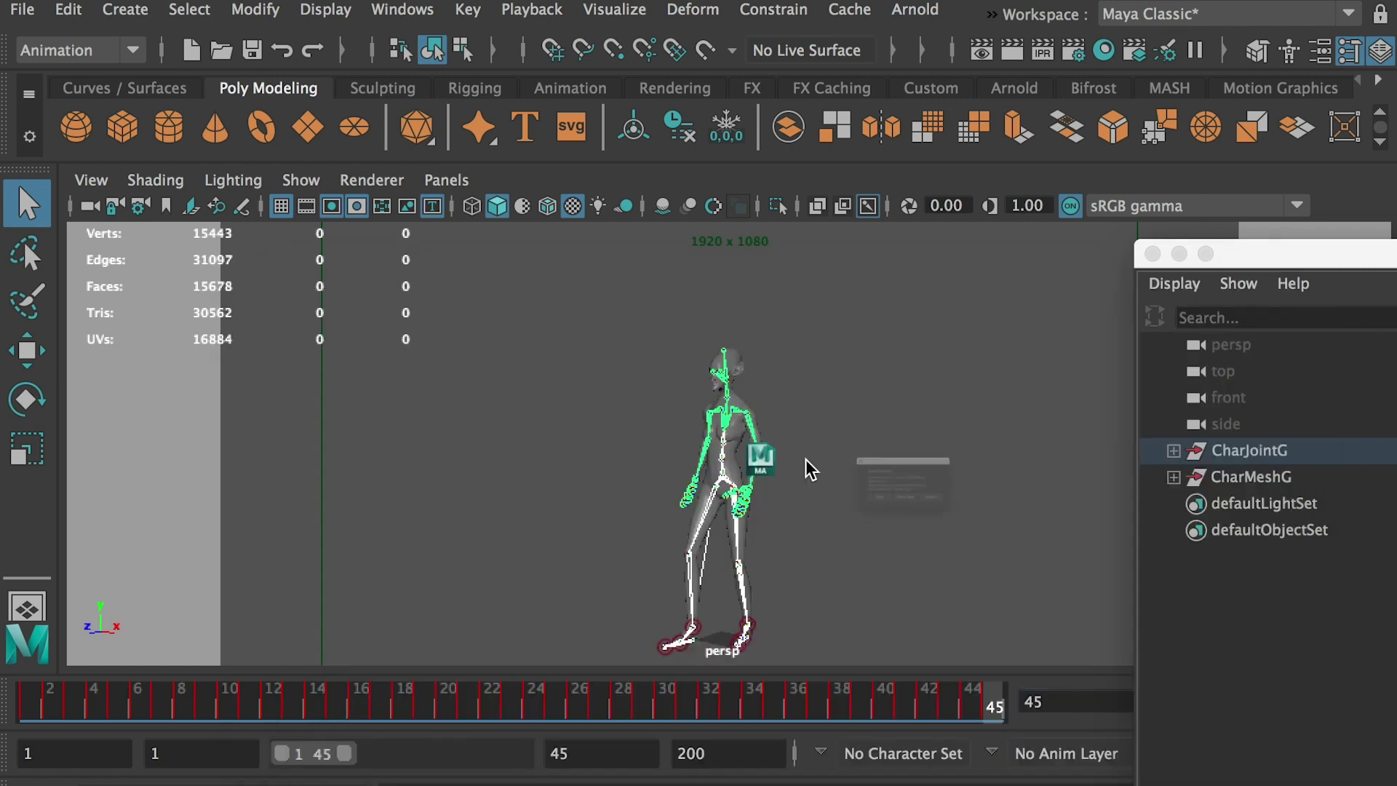
Discard the jump scene's changes, widen the visible range to 158, and select all joints
click(911, 546)
drag(376, 753, 482, 754)
click(189, 9)
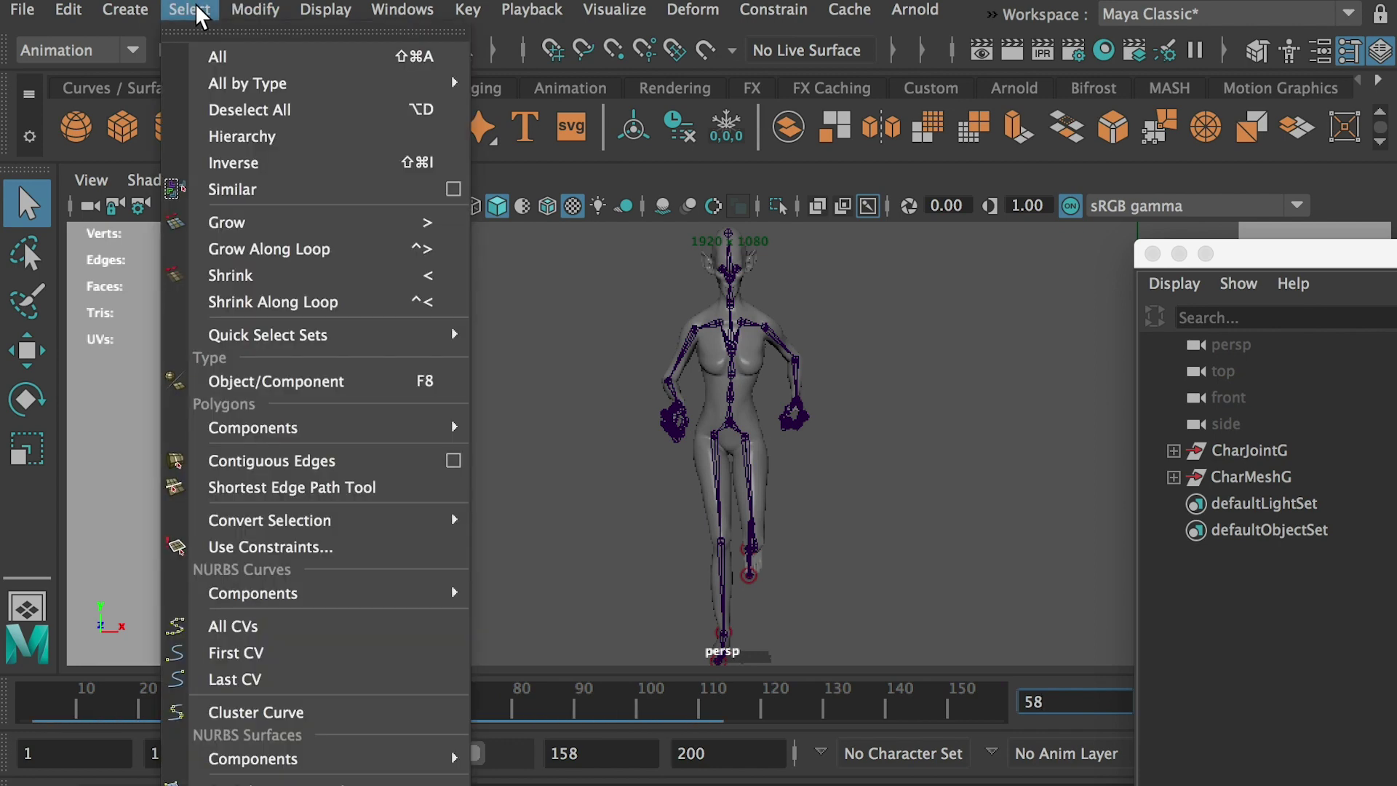
mouse_move(248, 83)
click(574, 133)
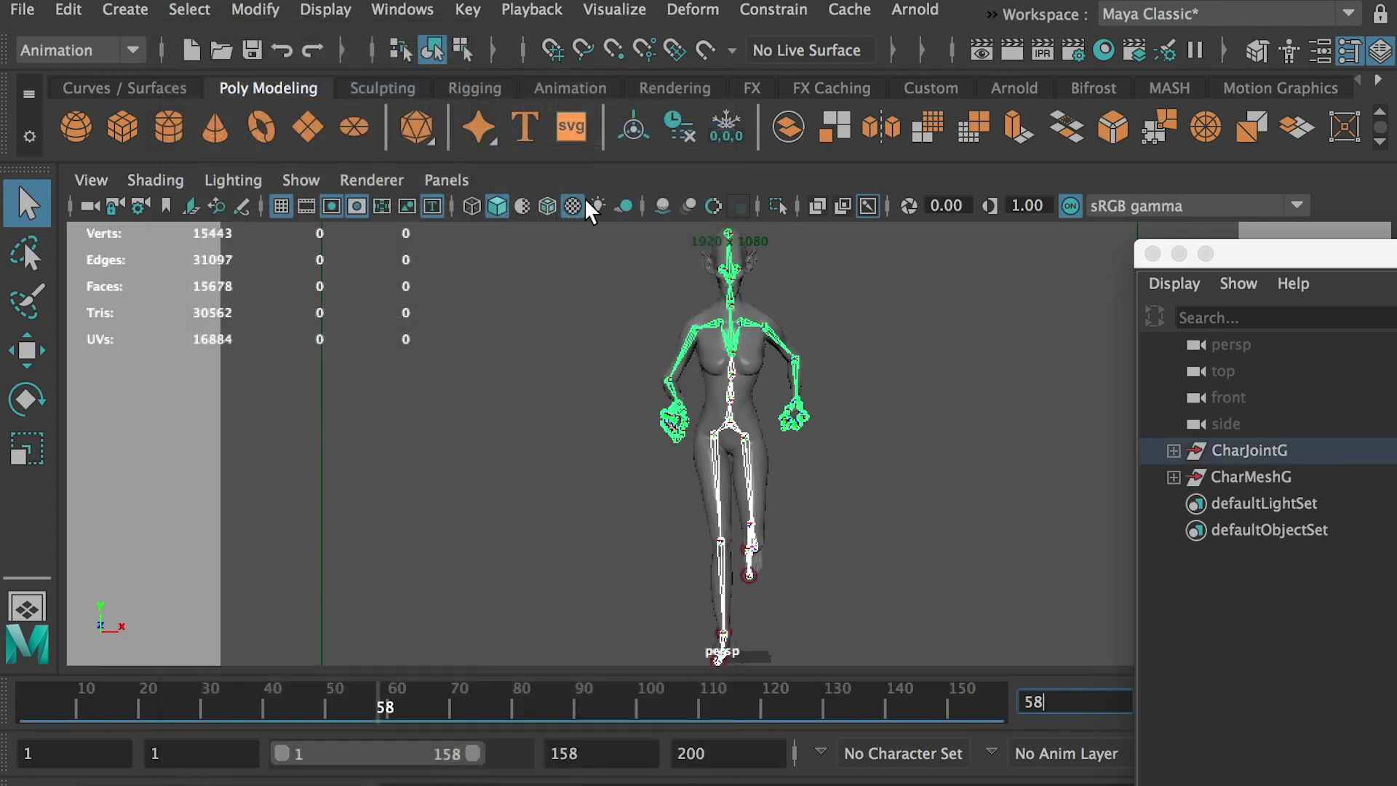
Set the current frame to 60 and paste the copied jump keys there
drag(346, 687, 270, 703)
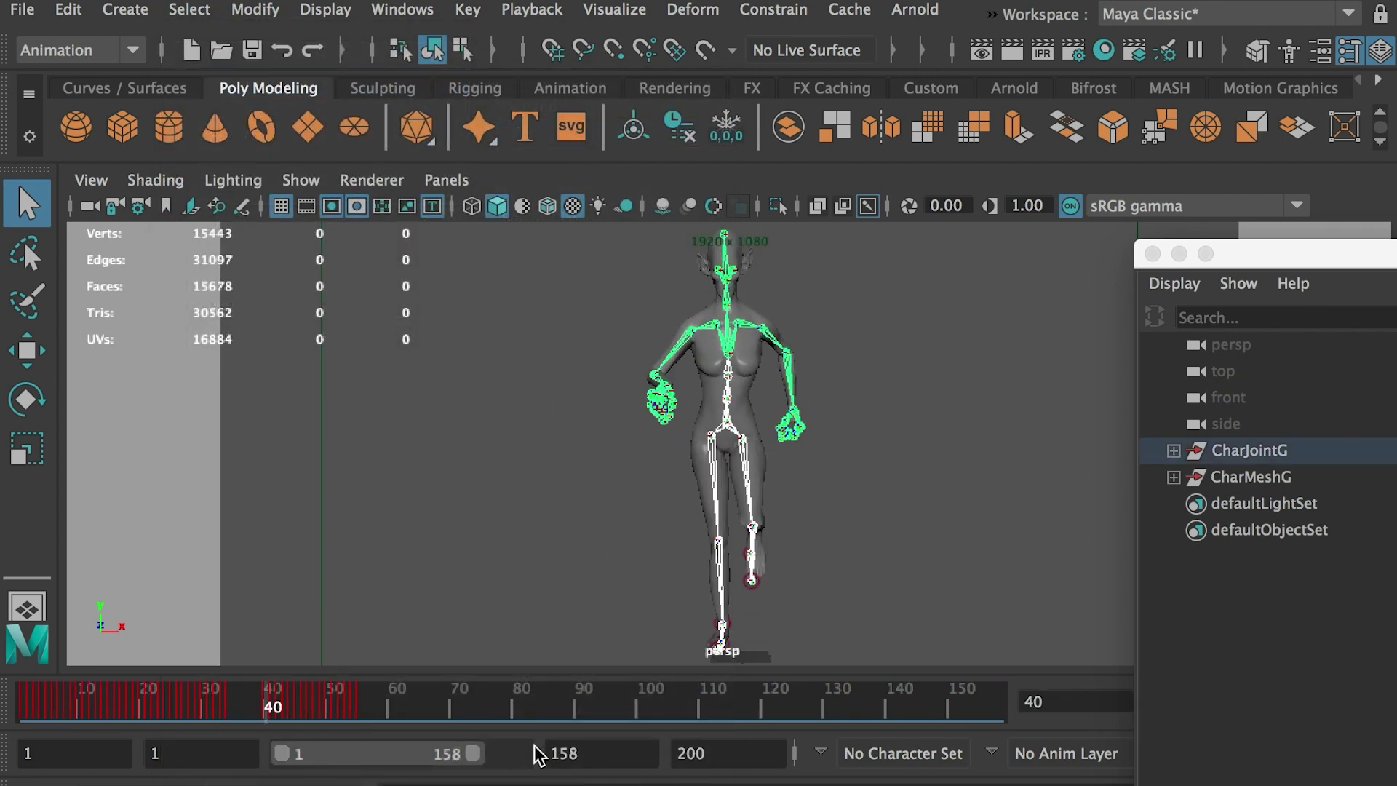
drag(475, 754, 386, 767)
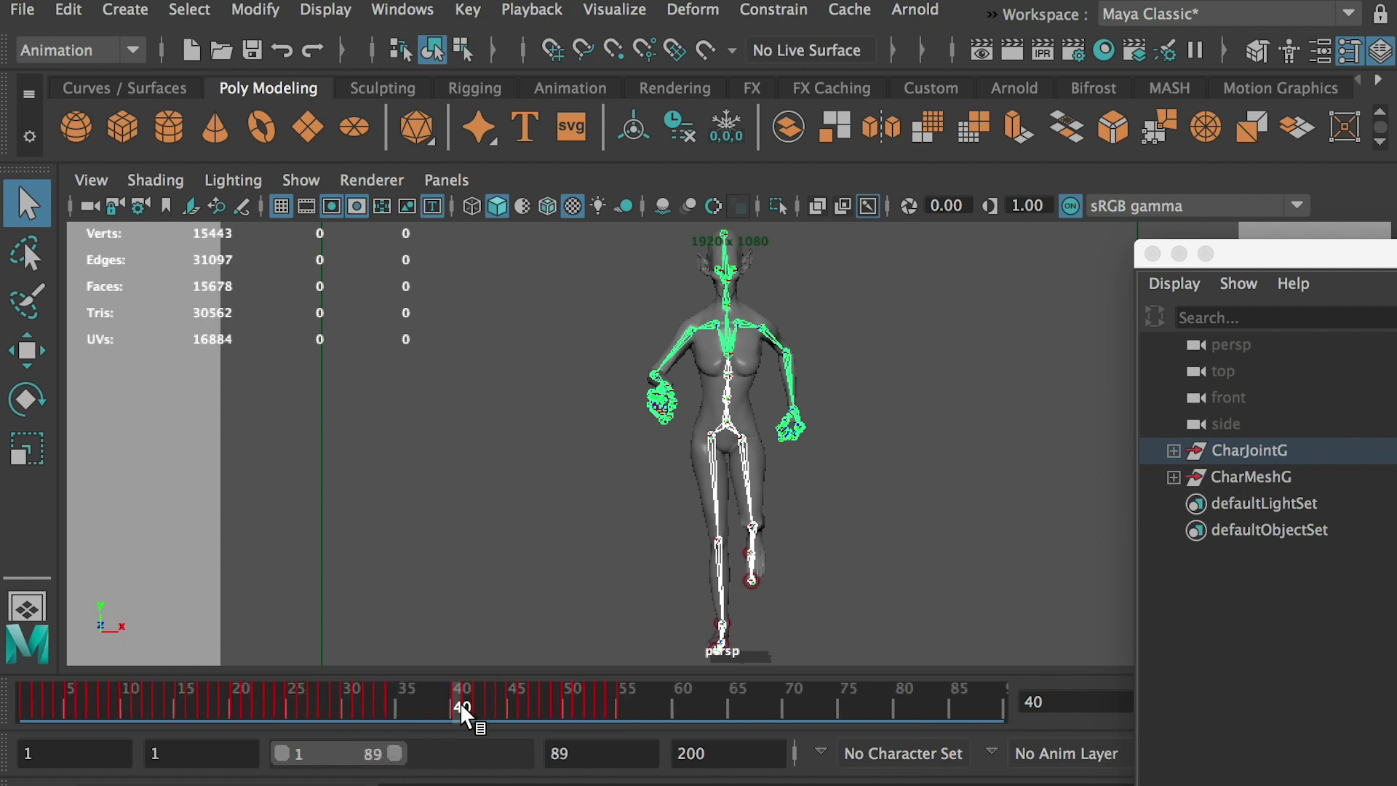
click(625, 706)
click(685, 706)
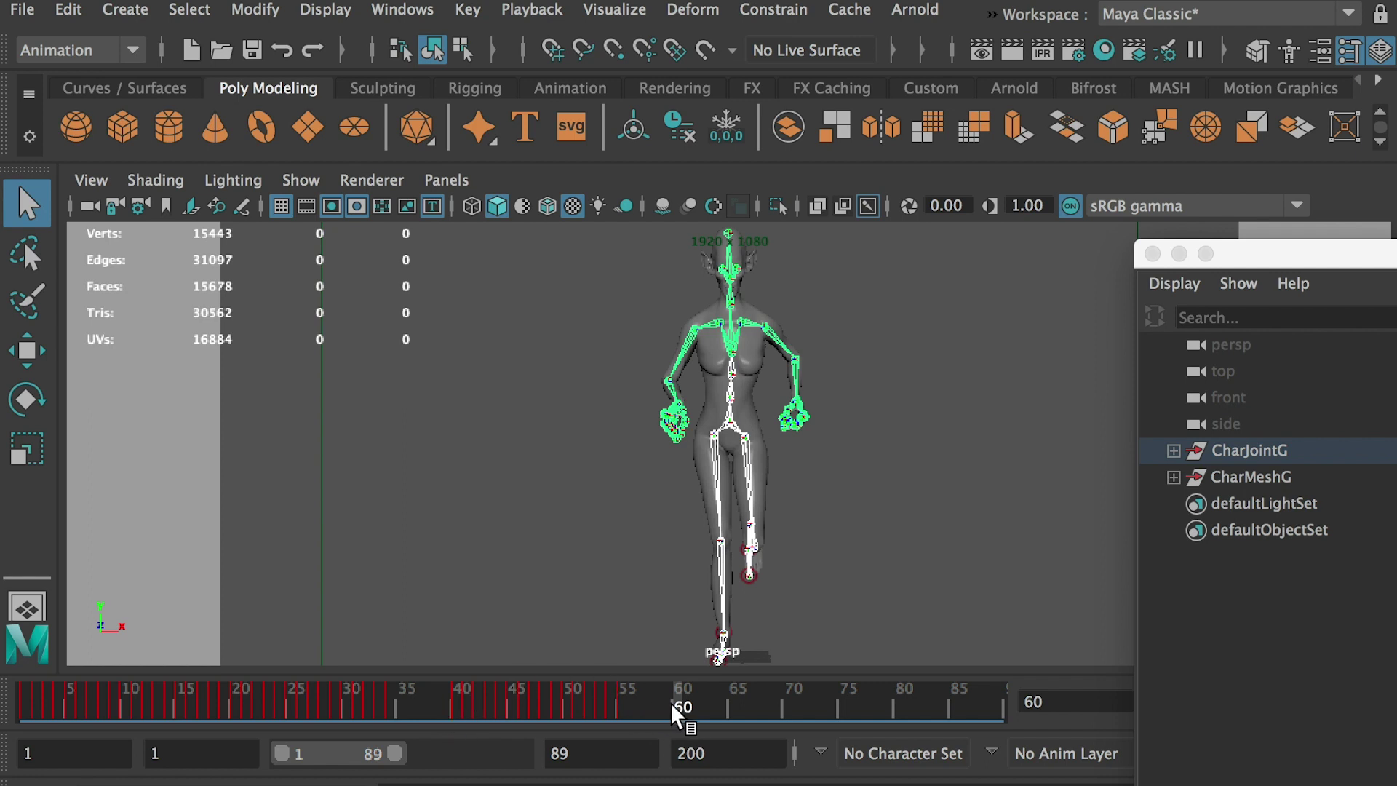
right_click(683, 704)
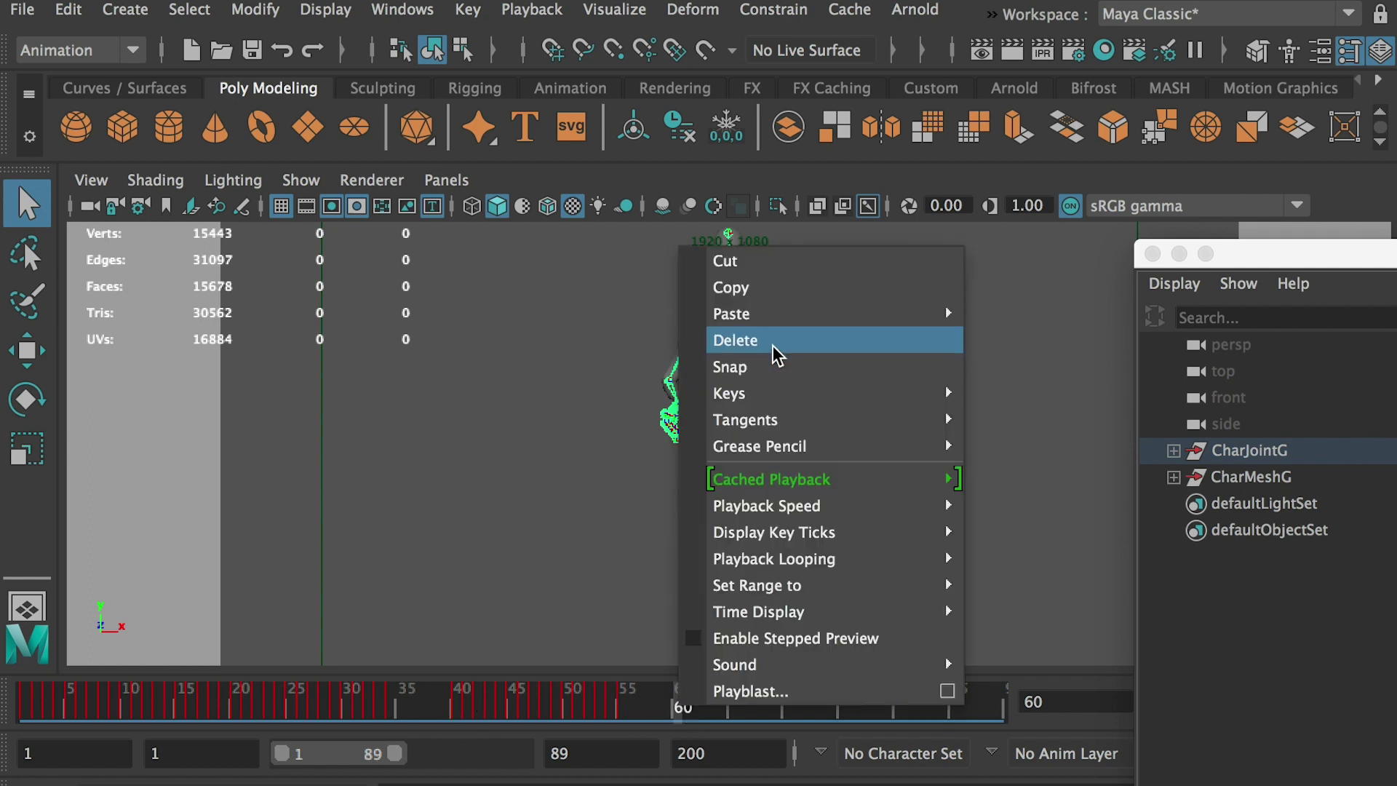
mouse_move(779, 311)
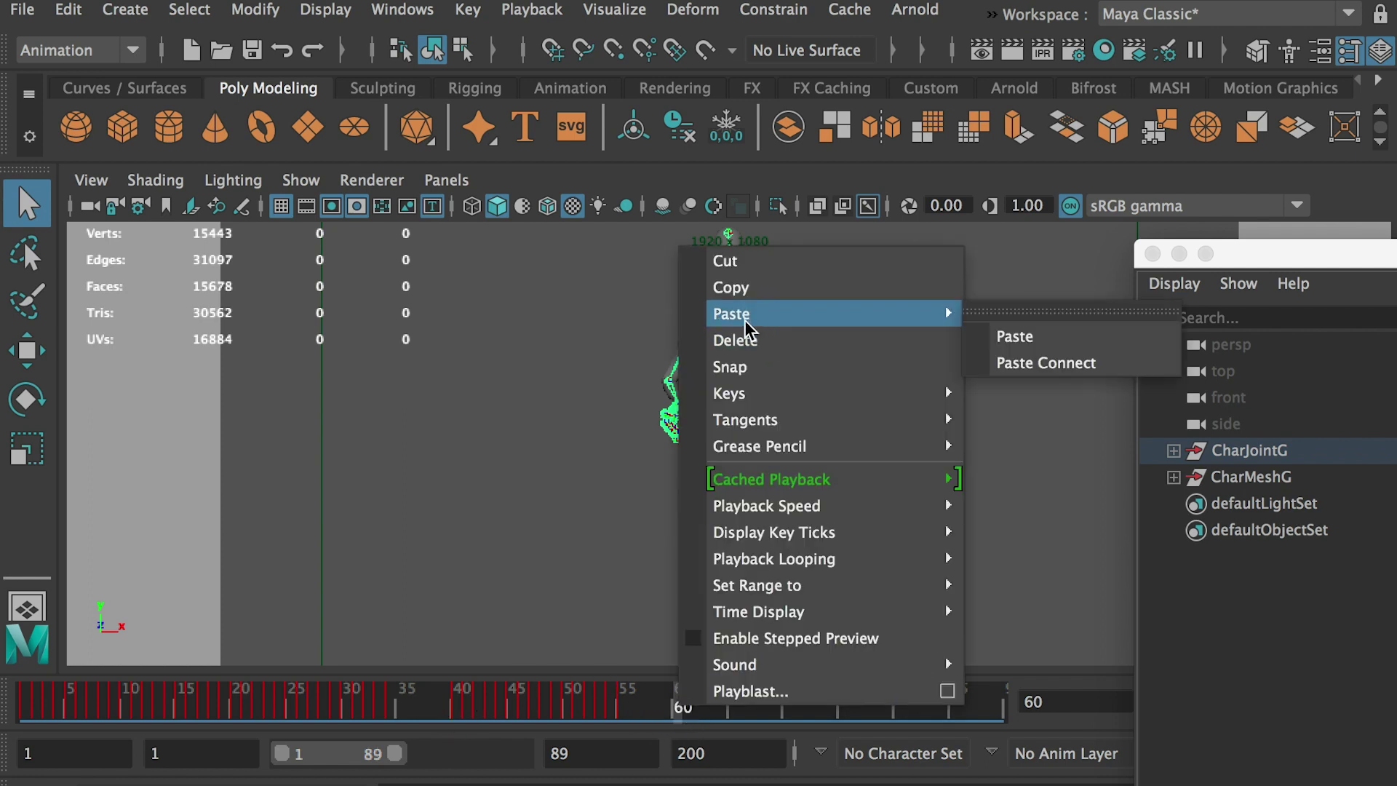
click(1005, 333)
Scrub through the pasted jump animation and widen the visible range to fit the new keys
mouse_move(658, 691)
mouse_down()
mouse_move(958, 697)
mouse_move(675, 688)
mouse_move(617, 700)
mouse_move(662, 704)
mouse_move(457, 706)
mouse_move(896, 709)
mouse_move(665, 710)
mouse_up()
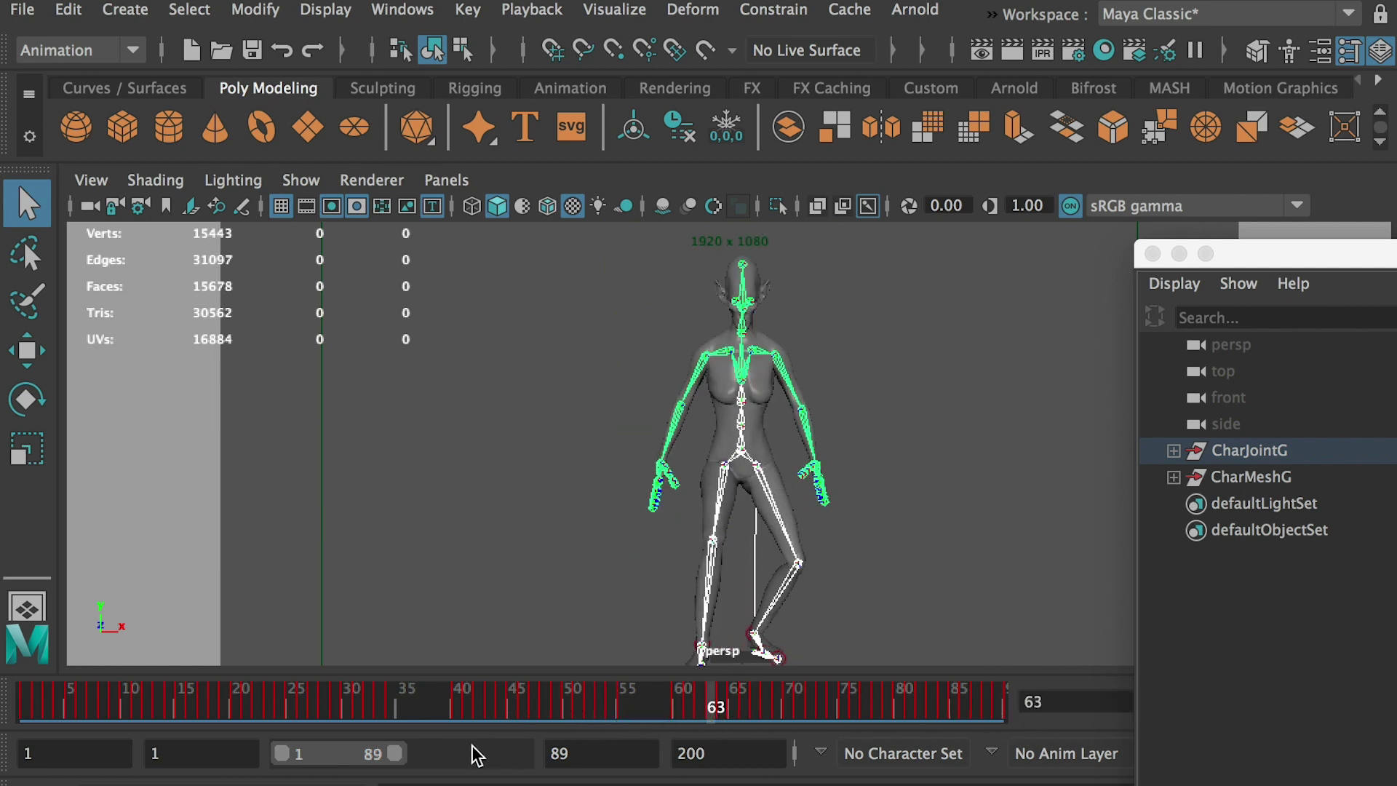
drag(396, 754, 460, 757)
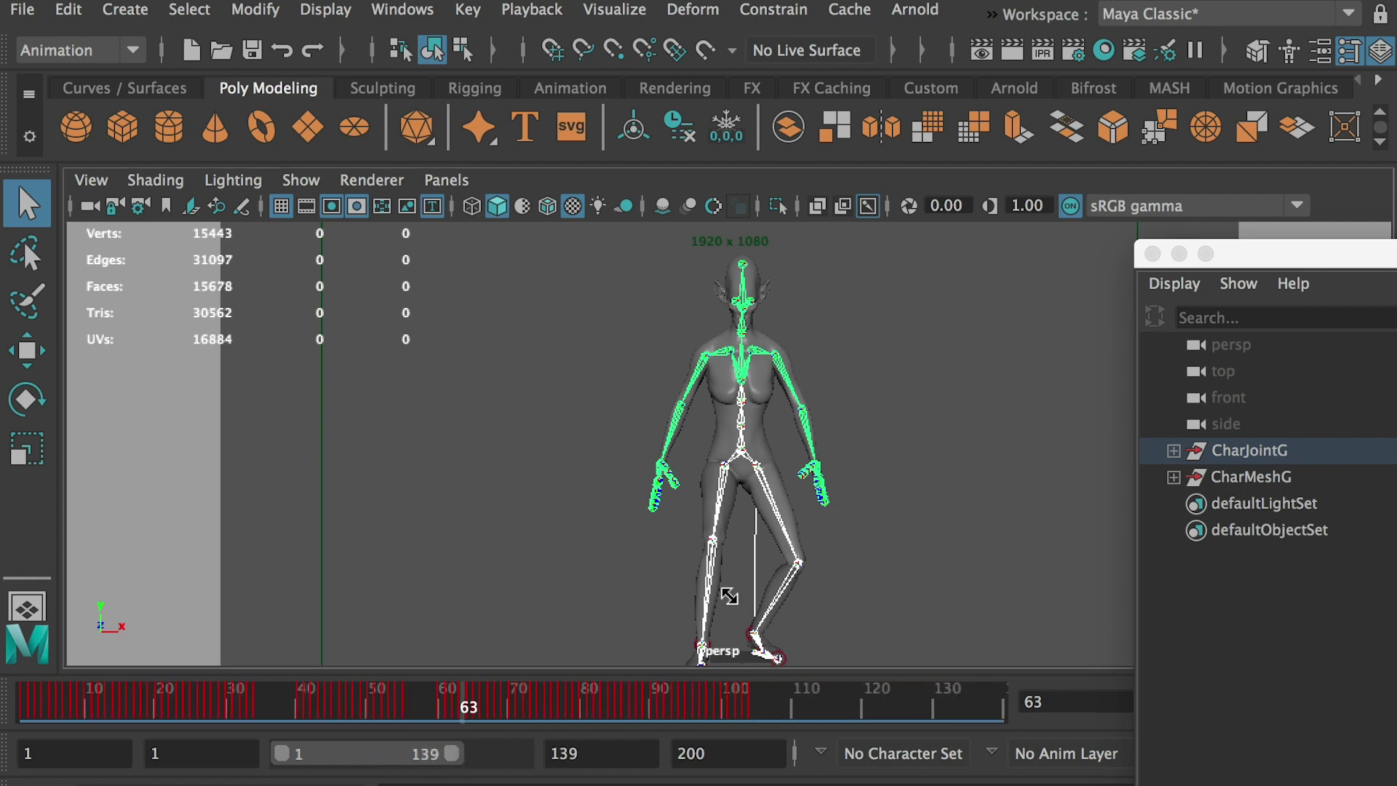
key(super+Tab)
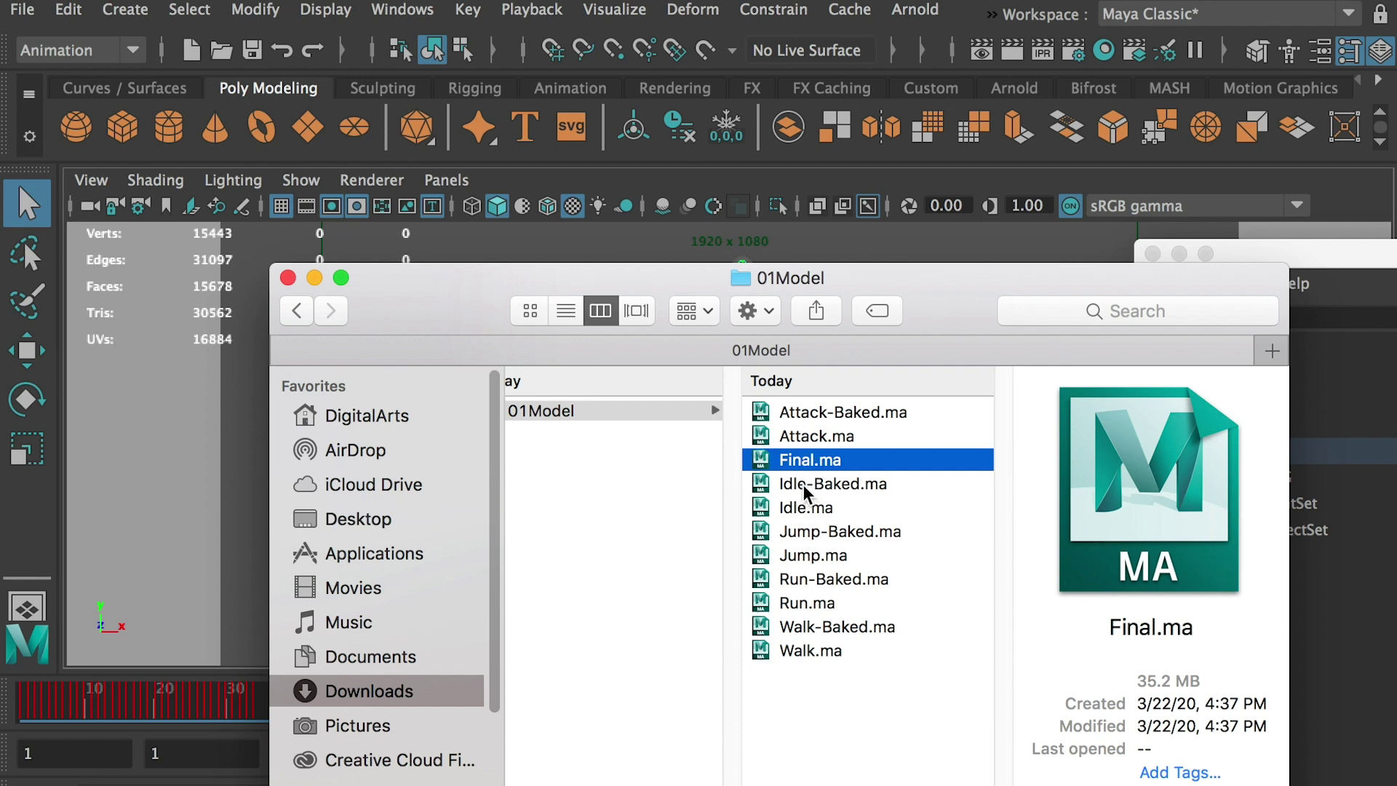
Bring up Idle-Baked.ma, scrub through it, and select all skeleton joints
key(super+Tab)
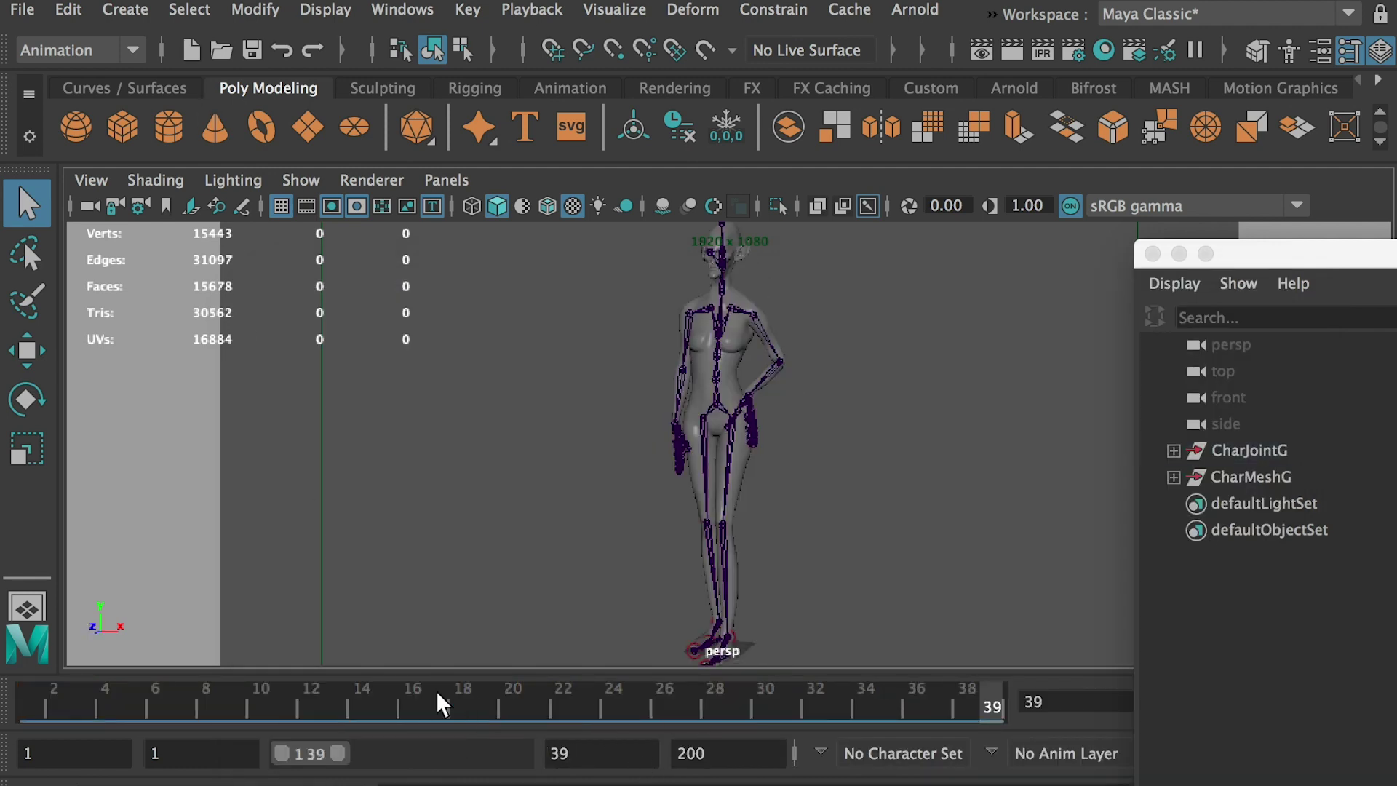
drag(435, 692, 999, 716)
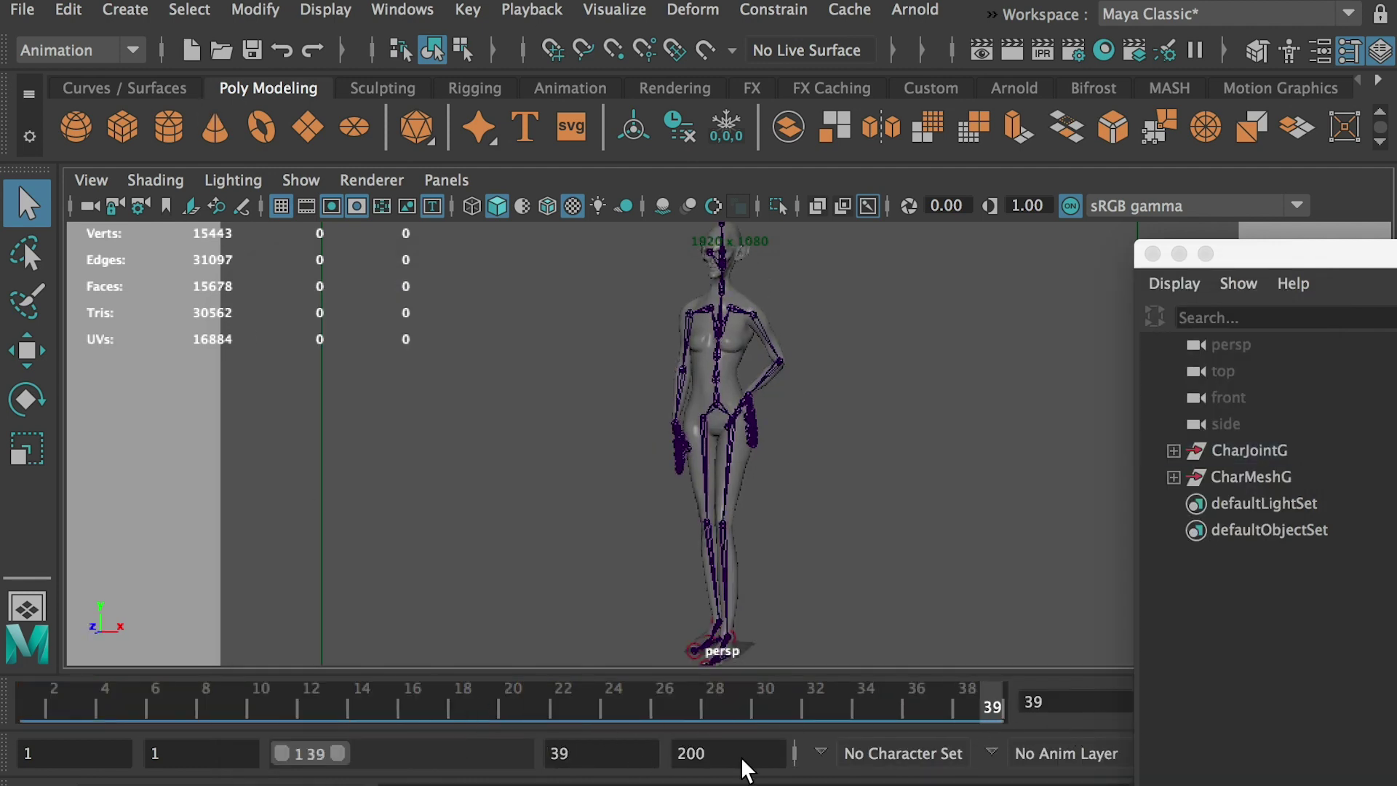
click(187, 11)
mouse_move(222, 84)
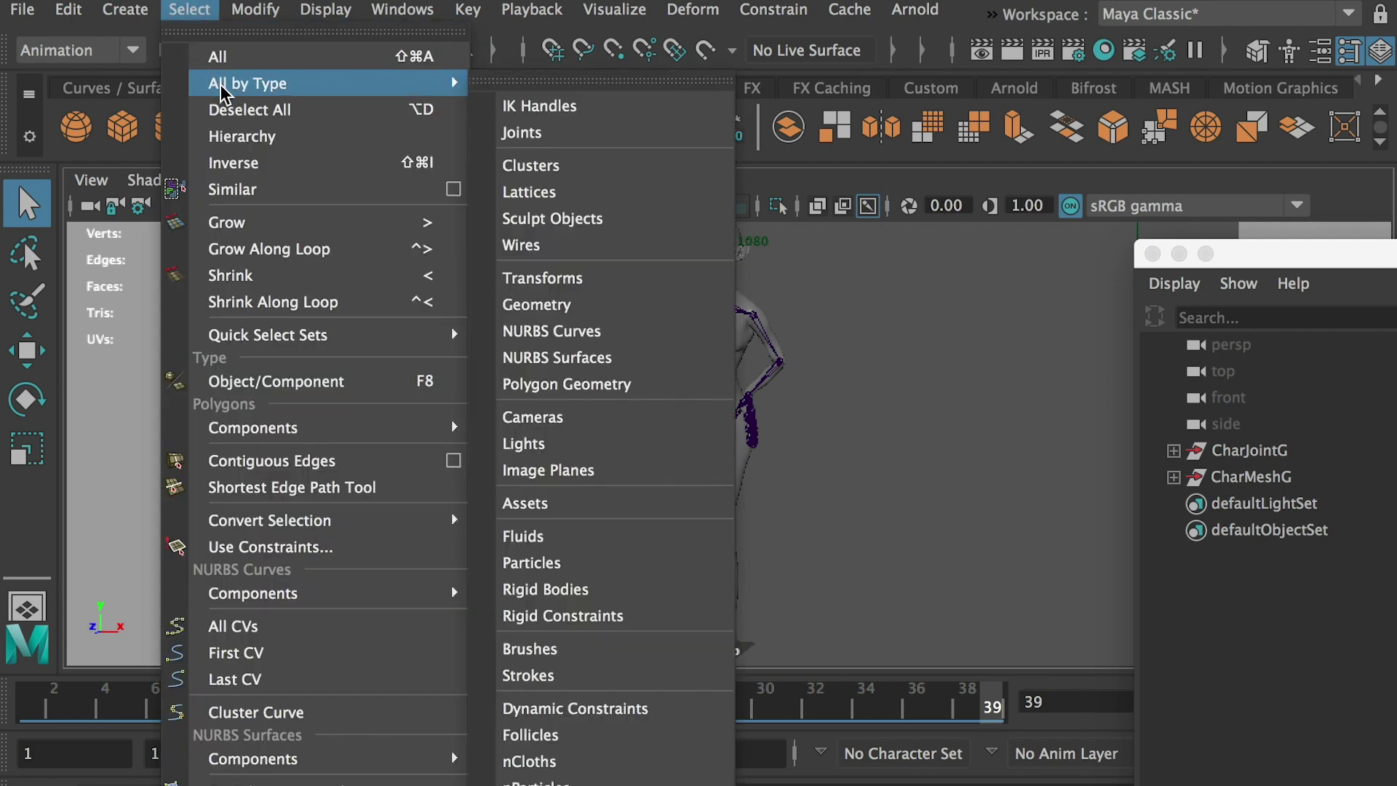
click(544, 133)
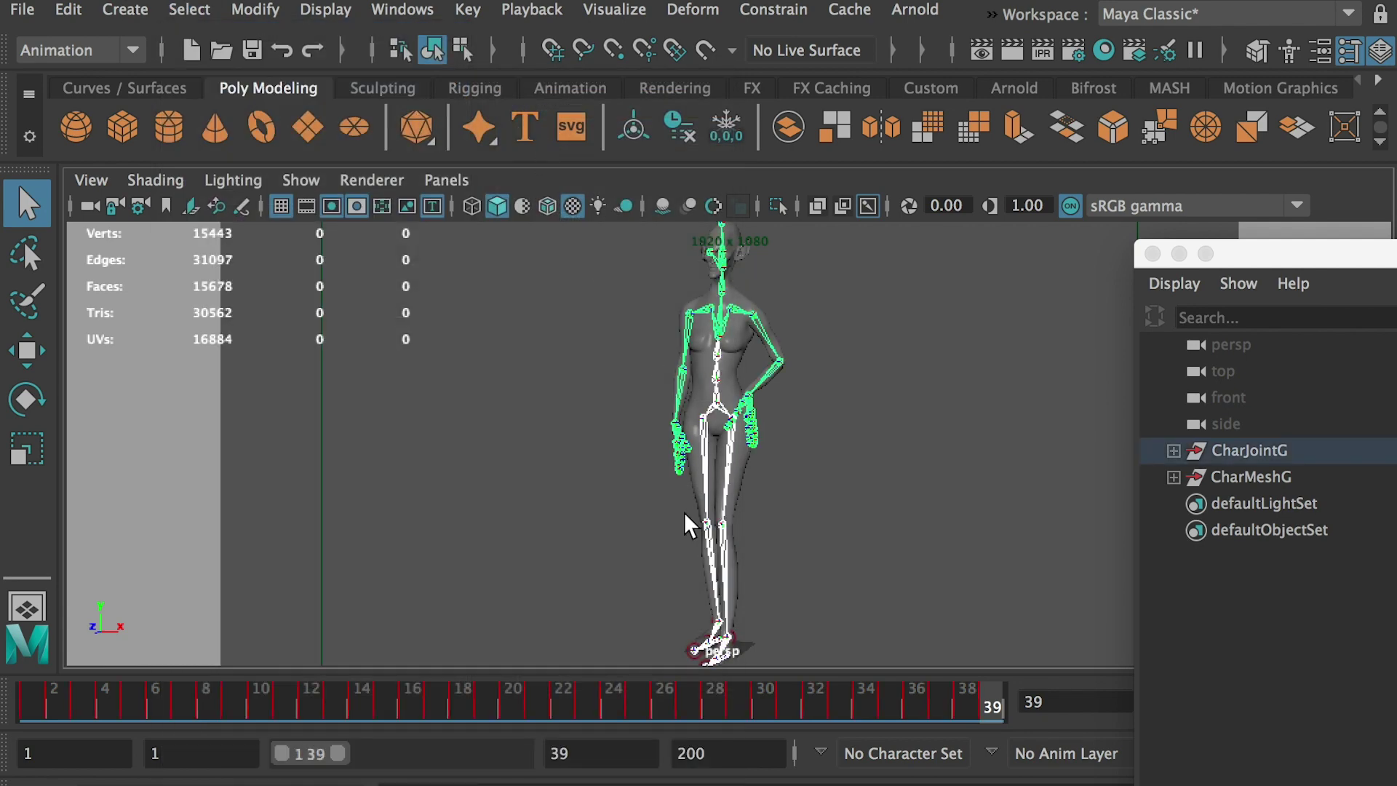
Copy the idle keys over frames 1–39 and bring up the file-open dialog
shift+drag(991, 693, 21, 714)
right_click(286, 711)
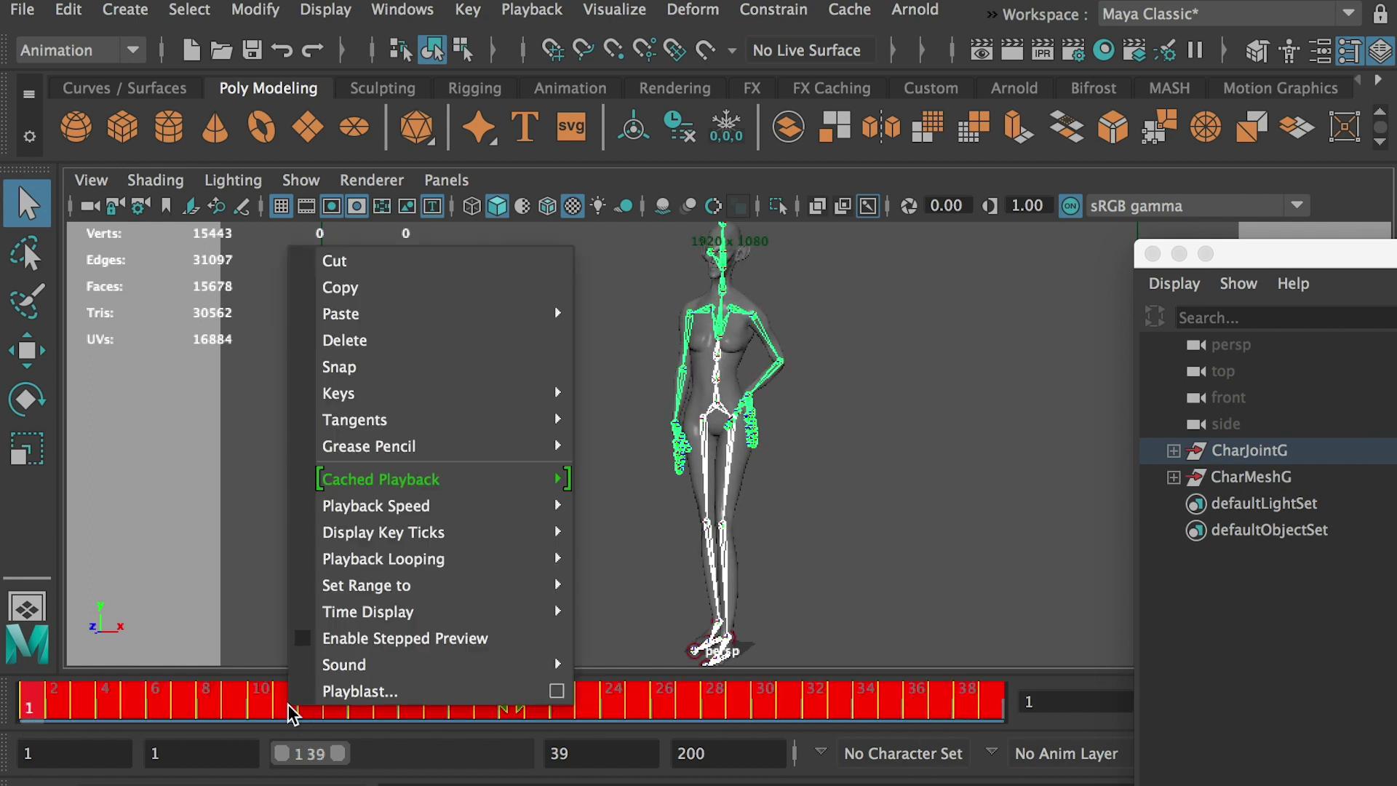
click(352, 291)
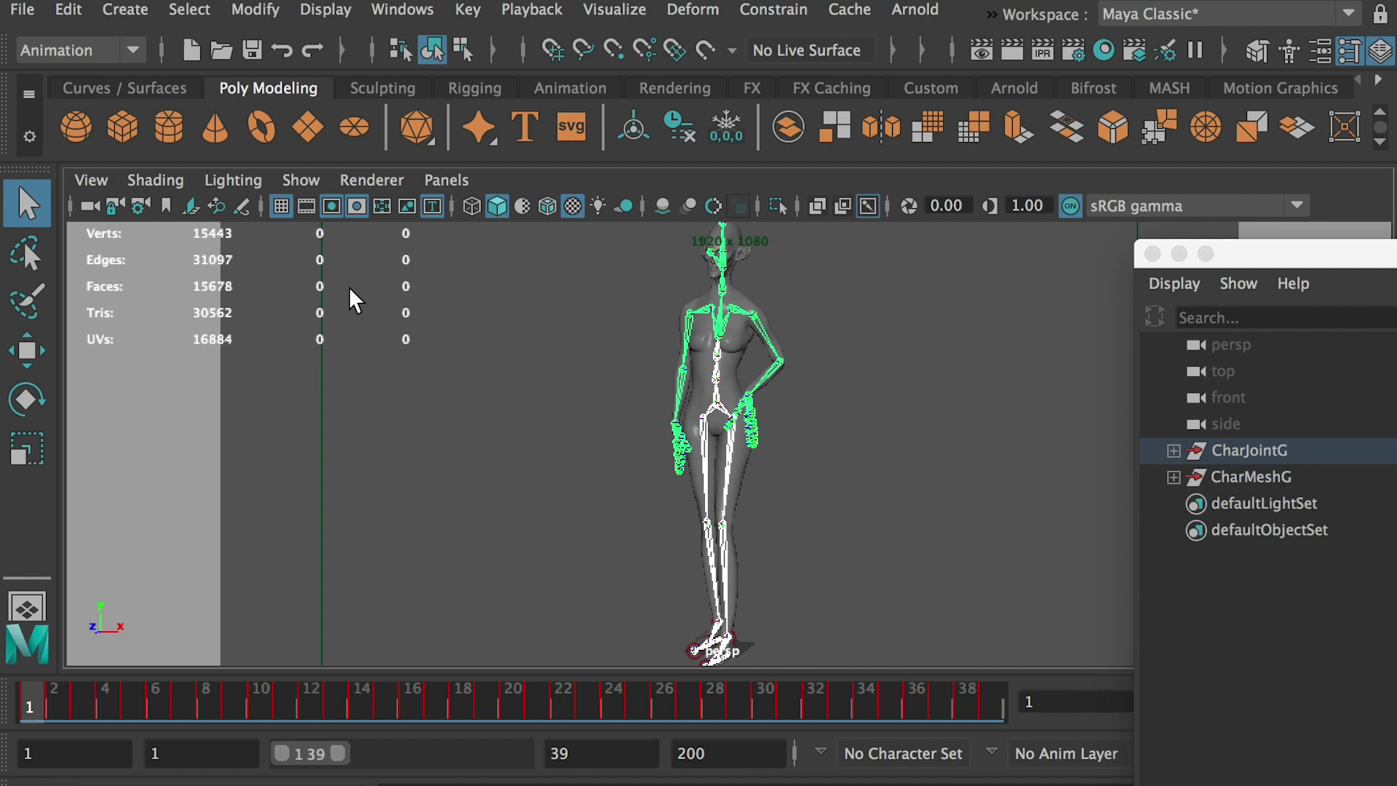
key(super+o)
Open Final.ma without saving the idle scene and select all skeleton joints
double_click(802, 458)
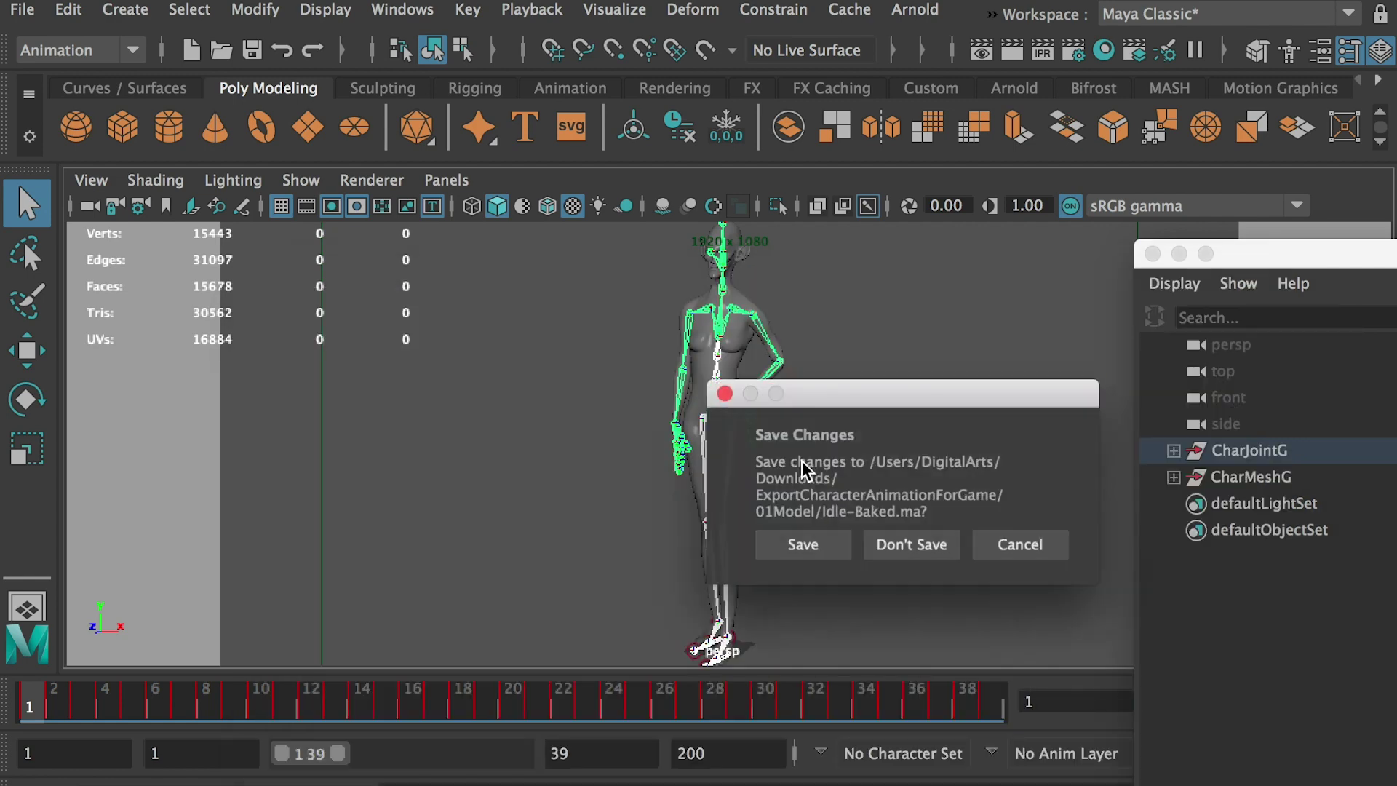
click(910, 547)
click(176, 11)
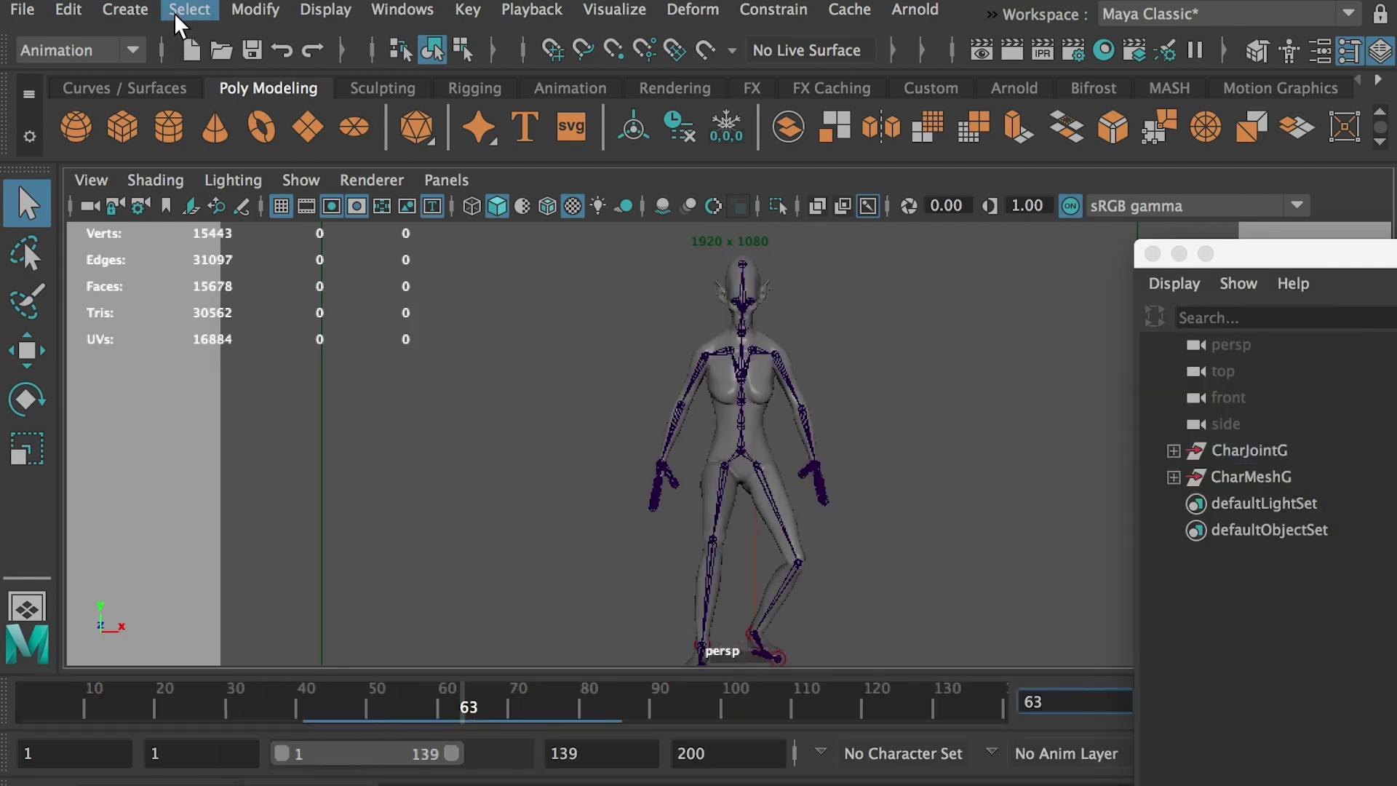
mouse_move(240, 84)
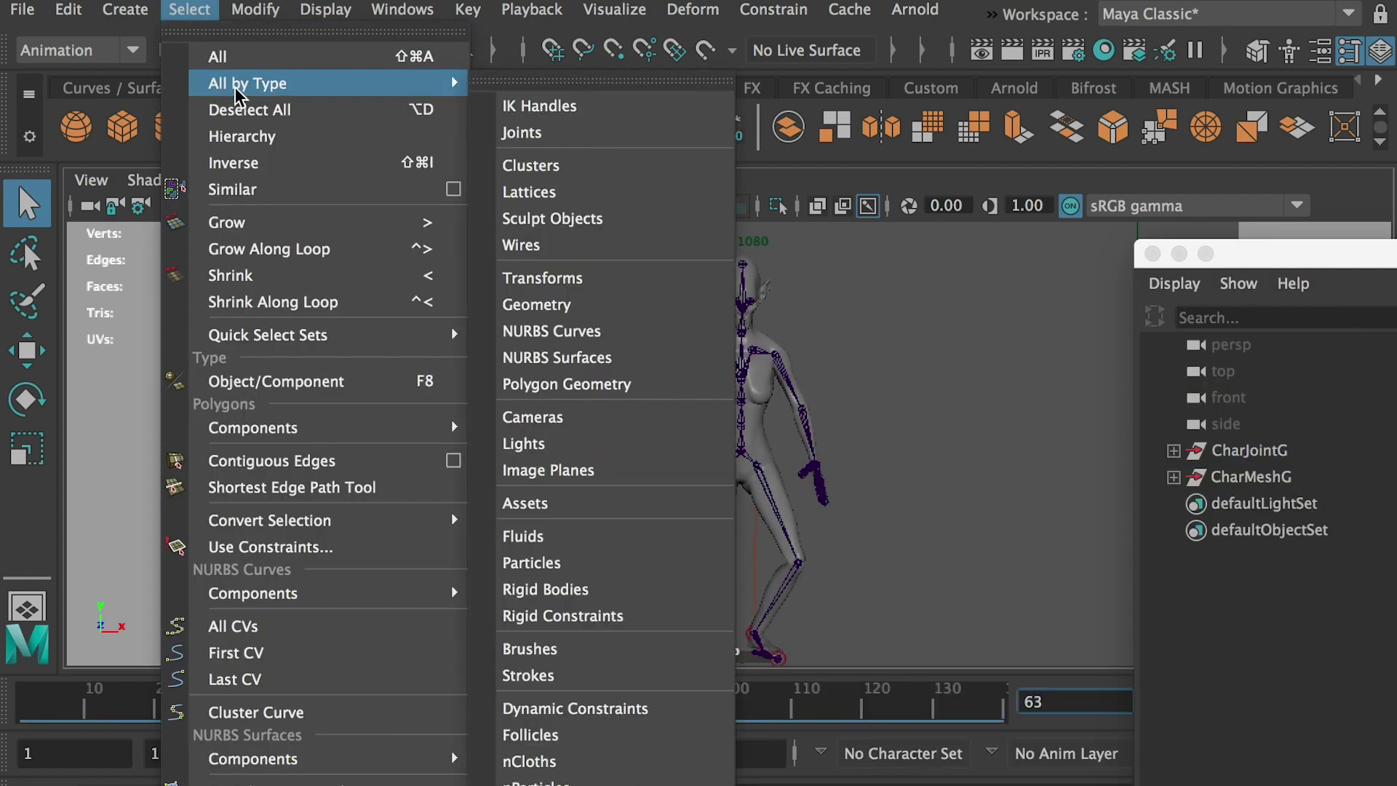
click(561, 132)
Start the visible range at 72 and paste the idle keys at frame 110
drag(285, 753, 404, 746)
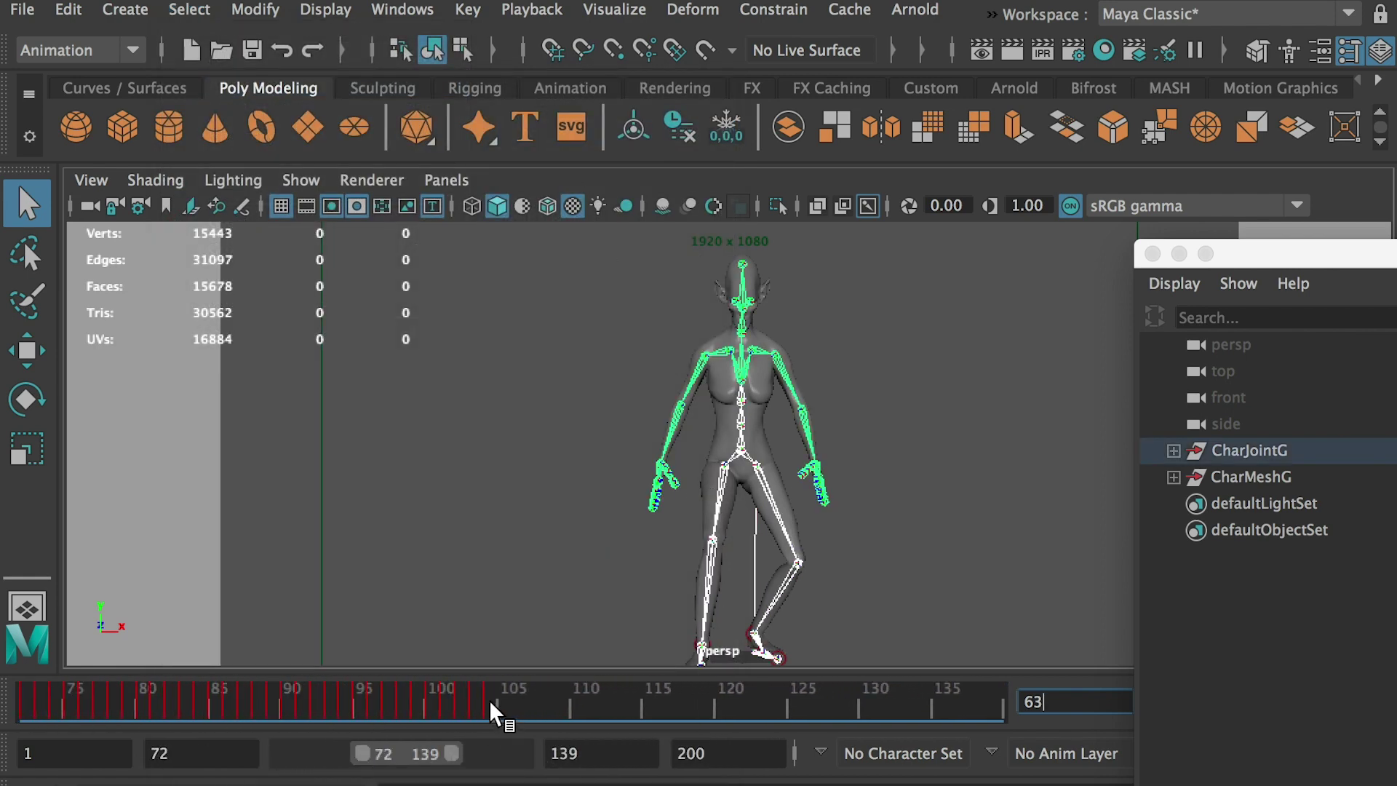
mouse_move(489, 701)
mouse_down()
mouse_move(314, 702)
mouse_move(485, 703)
mouse_up()
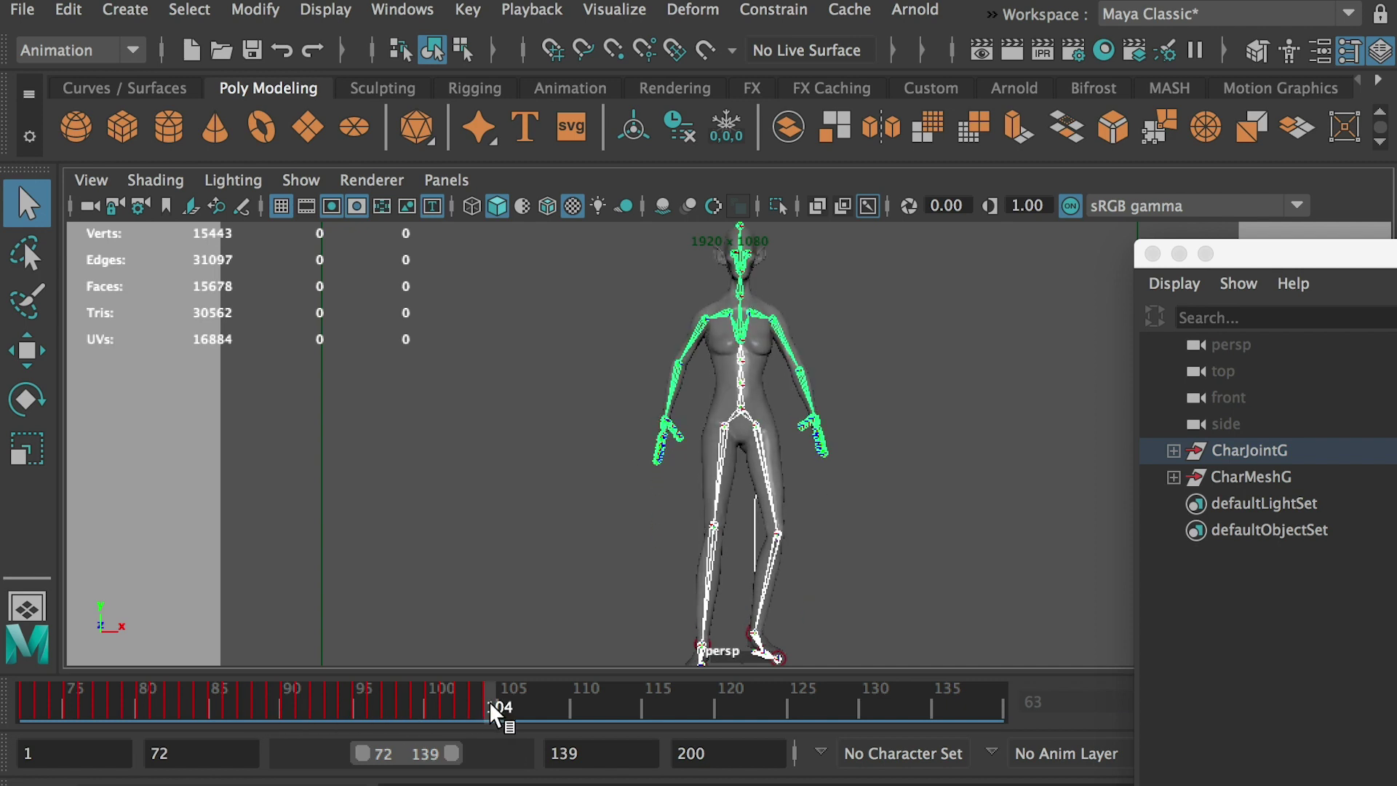
drag(574, 711, 577, 699)
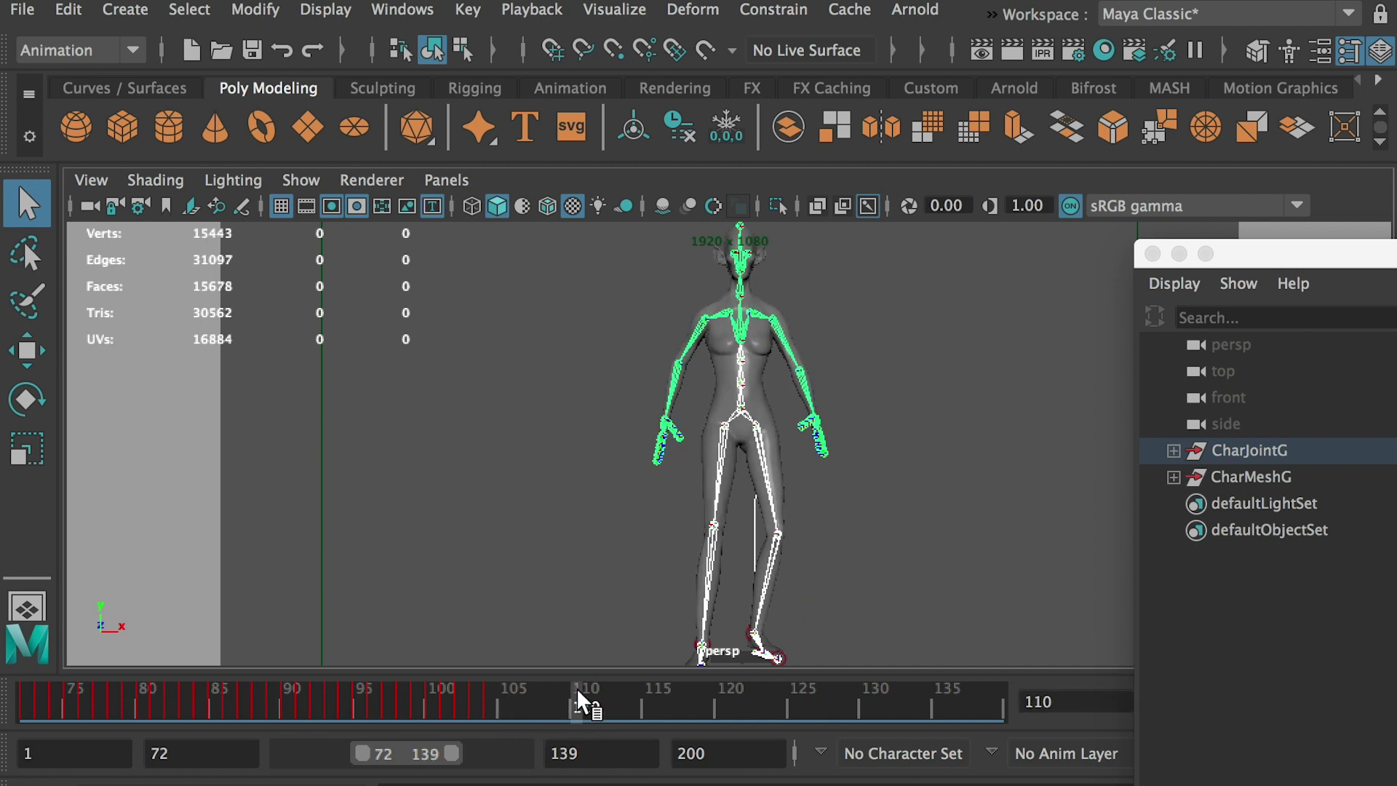
right_click(578, 706)
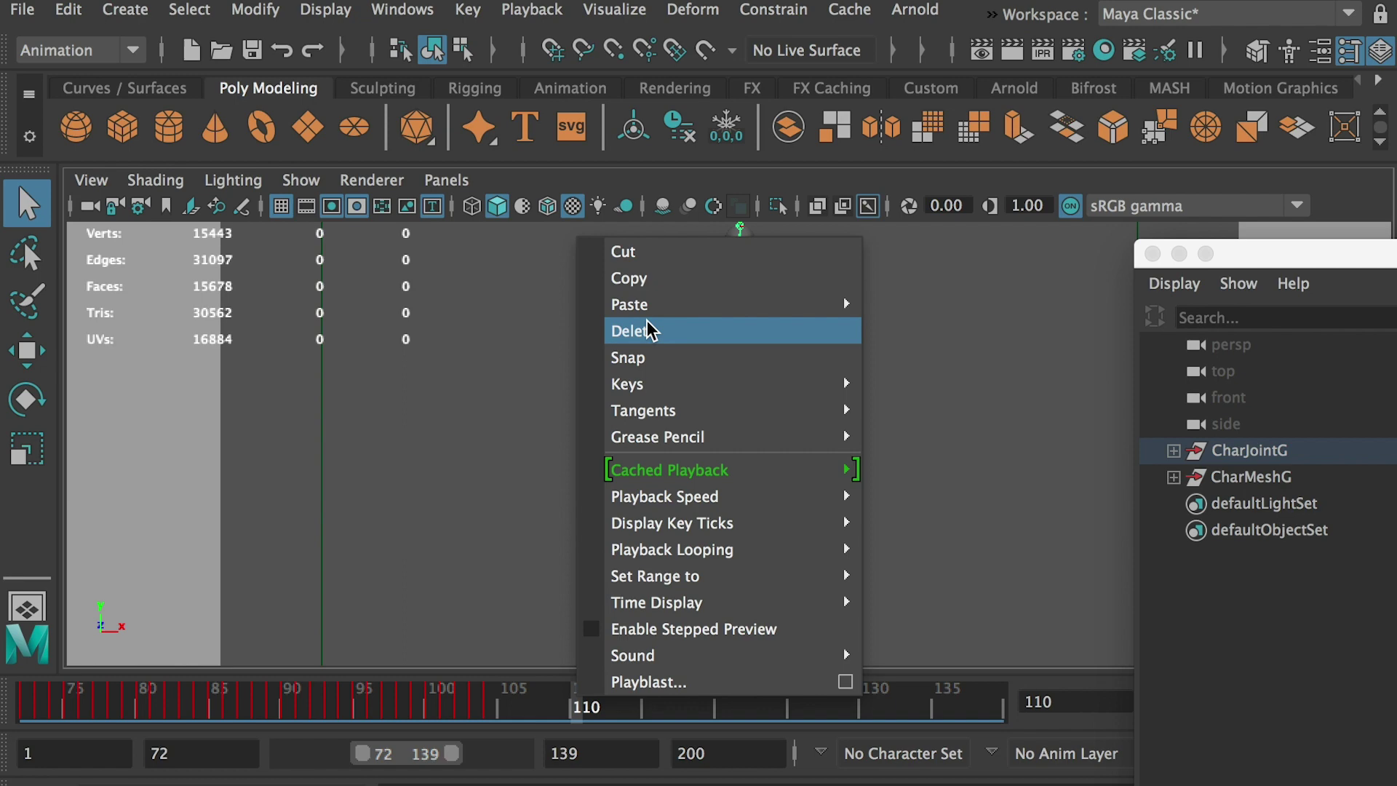
mouse_move(650, 313)
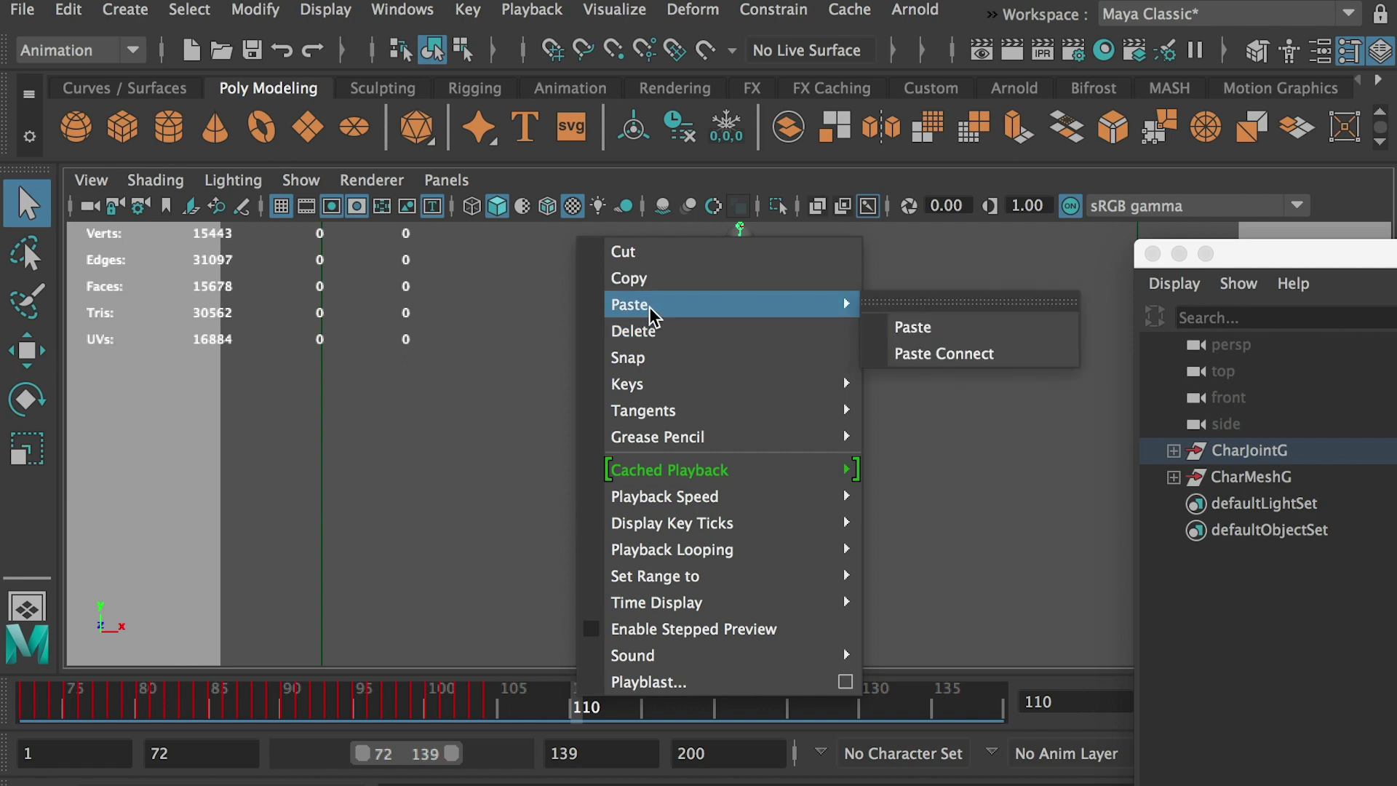
click(947, 327)
Extend the range end to 166 and scrub to check the pasted idle animation
drag(456, 757, 484, 753)
mouse_move(440, 700)
mouse_down()
mouse_move(402, 701)
mouse_move(832, 712)
mouse_up()
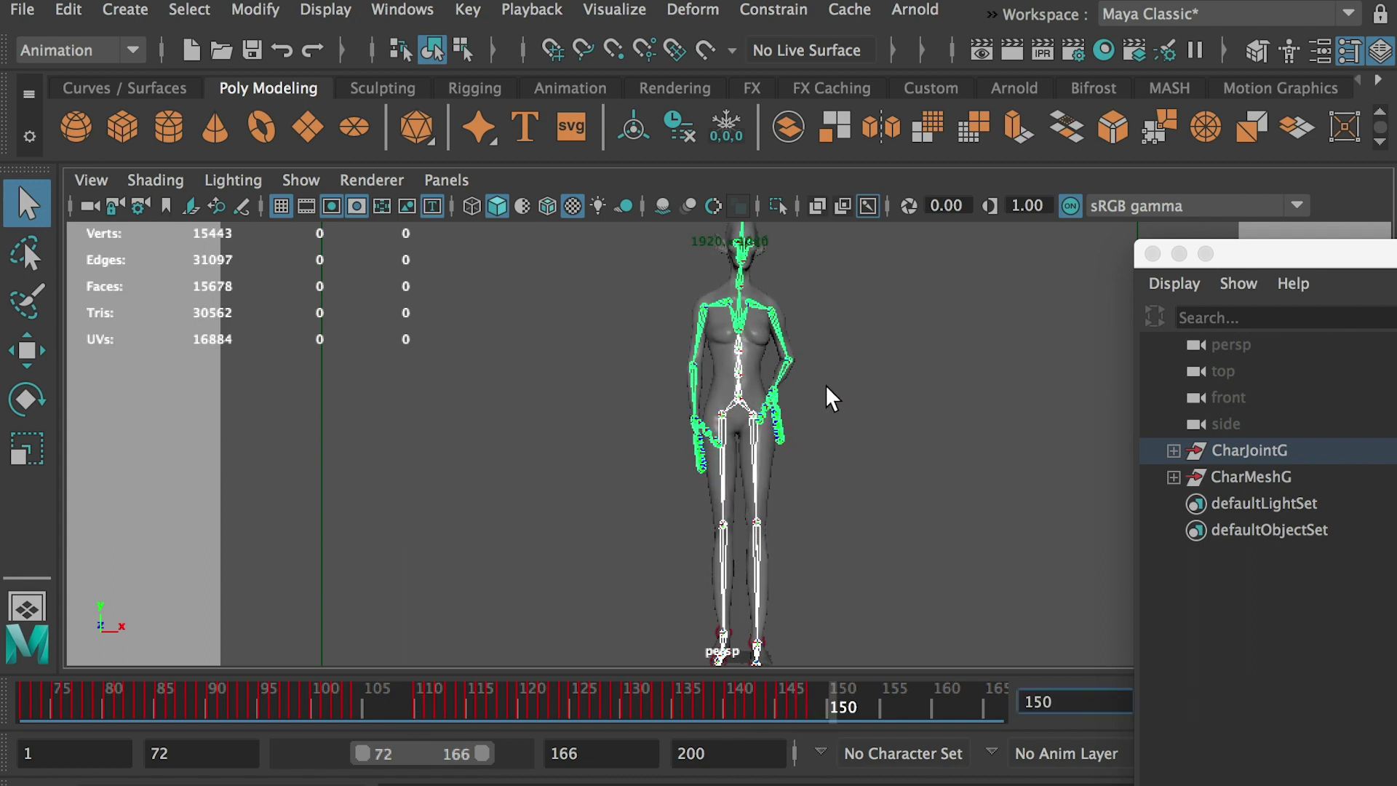
key(super+Tab)
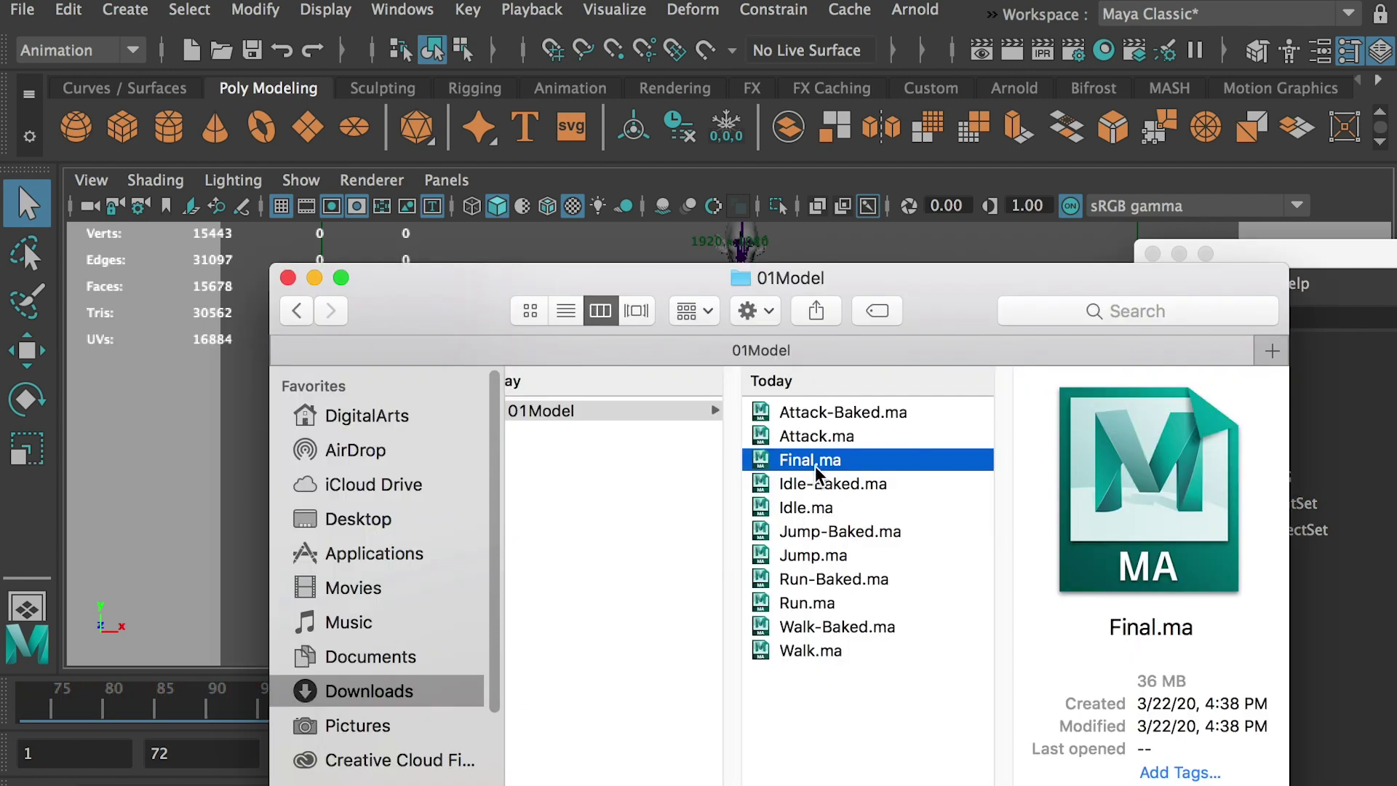
Open Attack-Baked.ma and select all of its joints
double_click(837, 412)
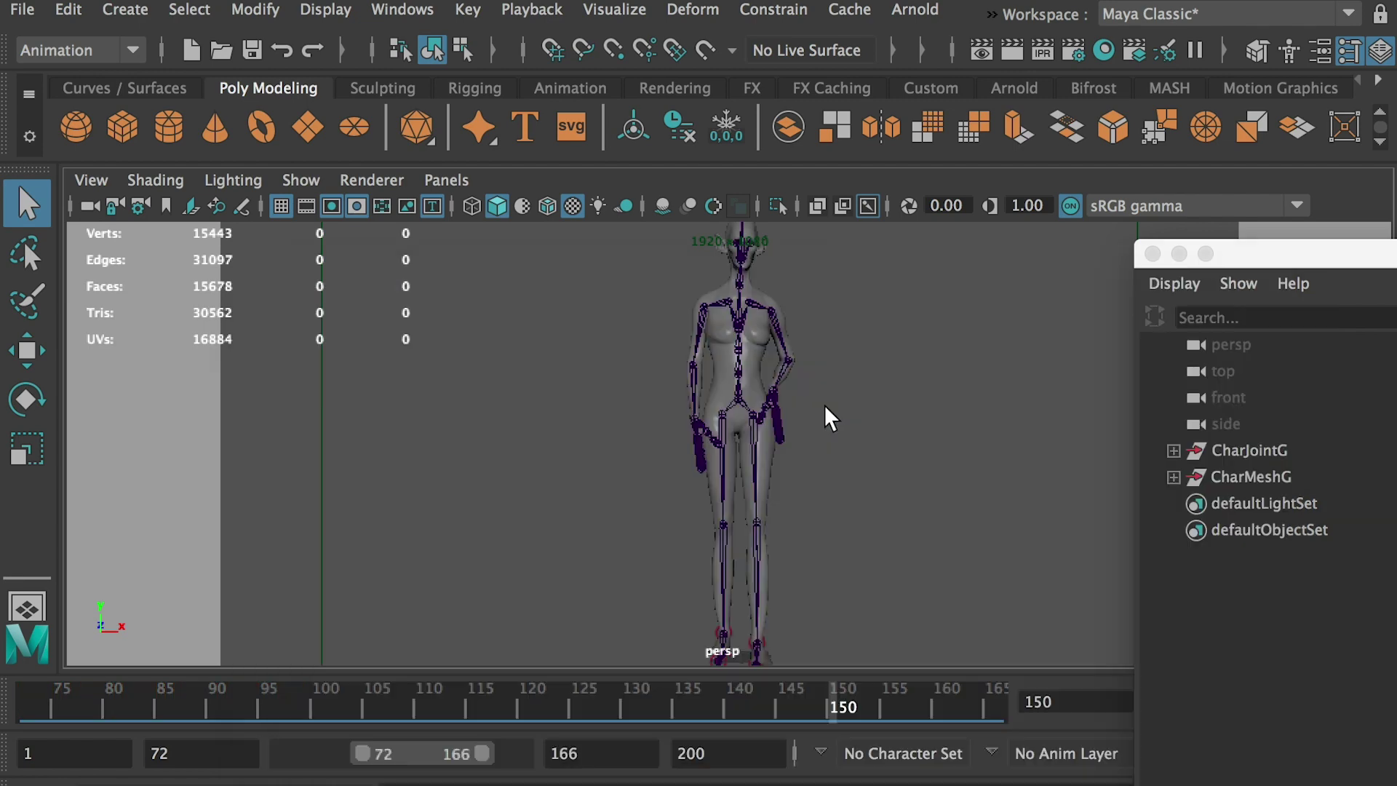
click(206, 9)
mouse_move(250, 81)
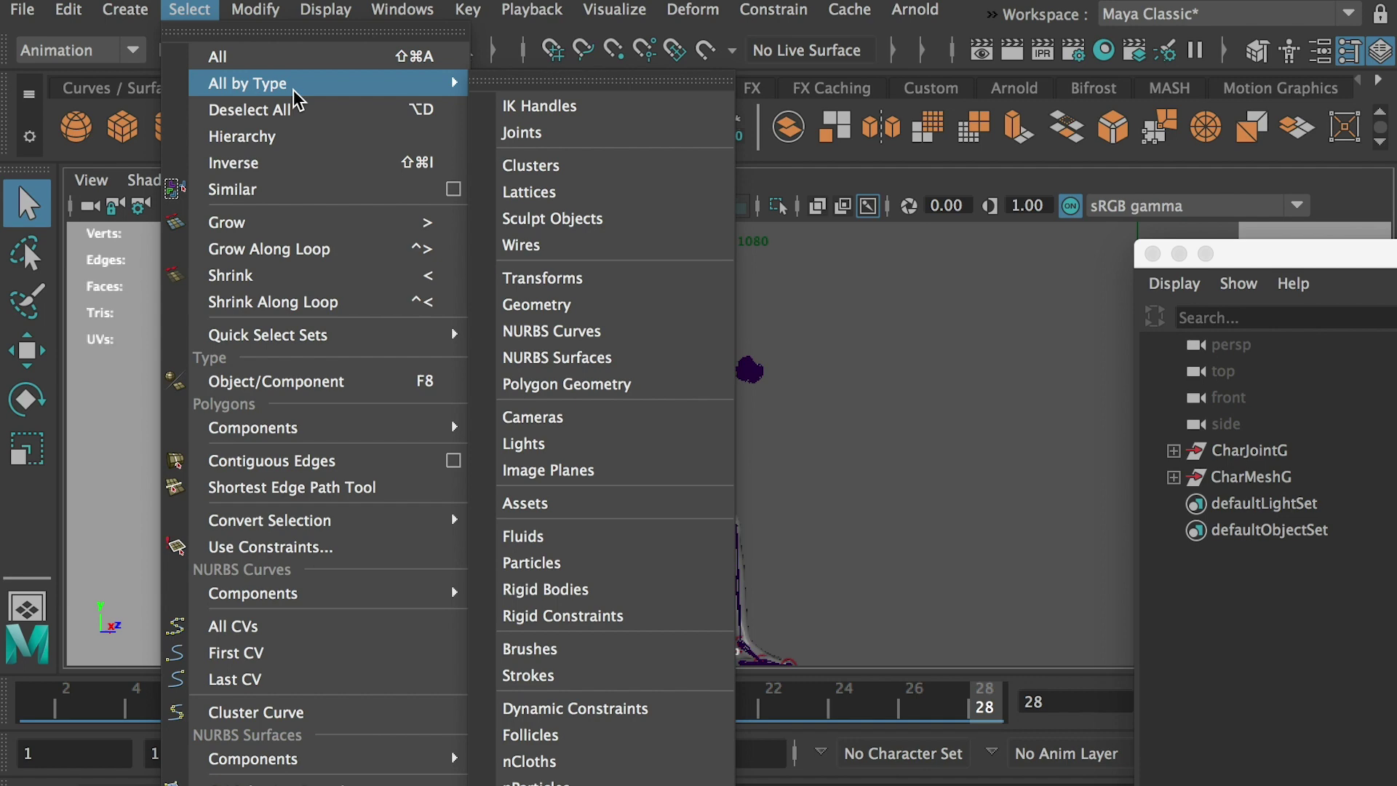
click(538, 133)
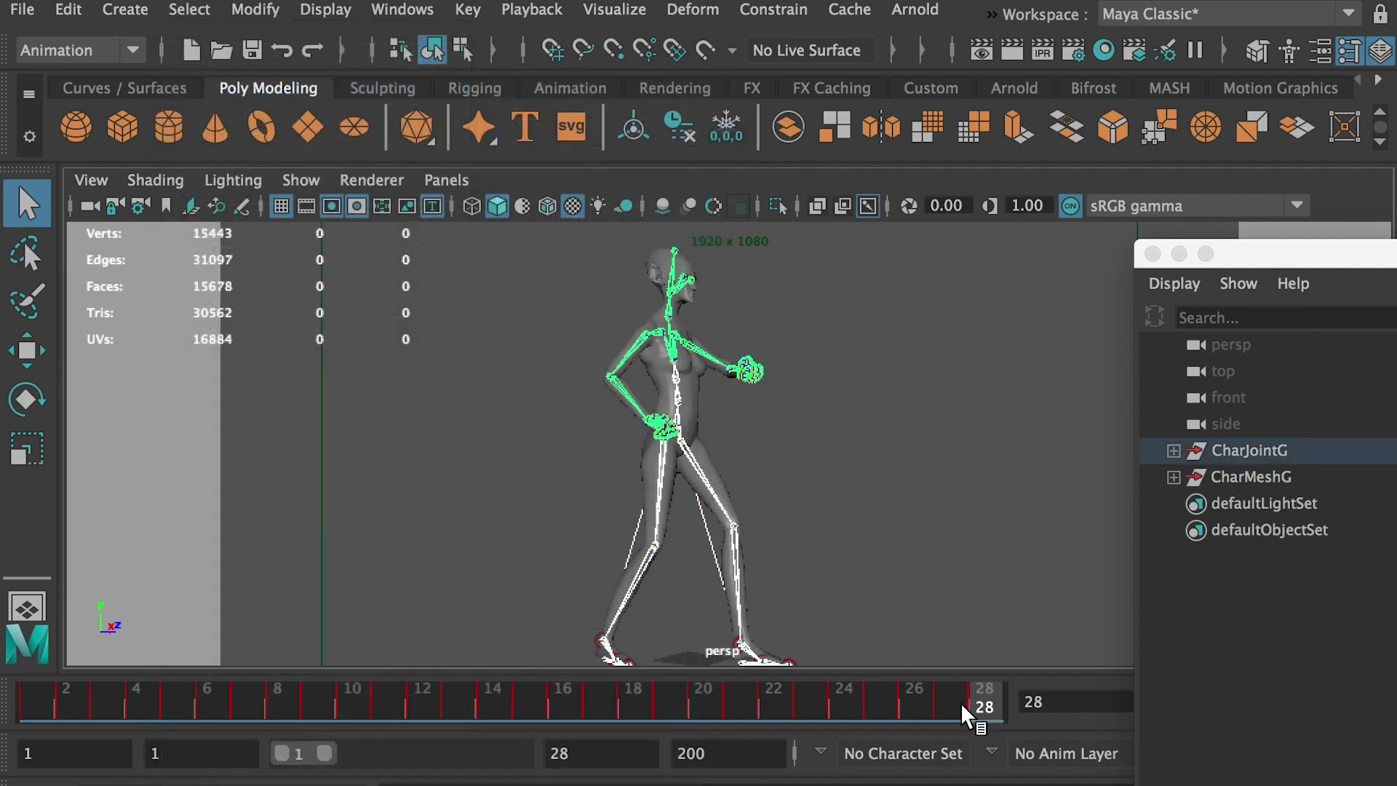
Copy the joints' keys across the 28-frame attack clip
drag(963, 705, 24, 710)
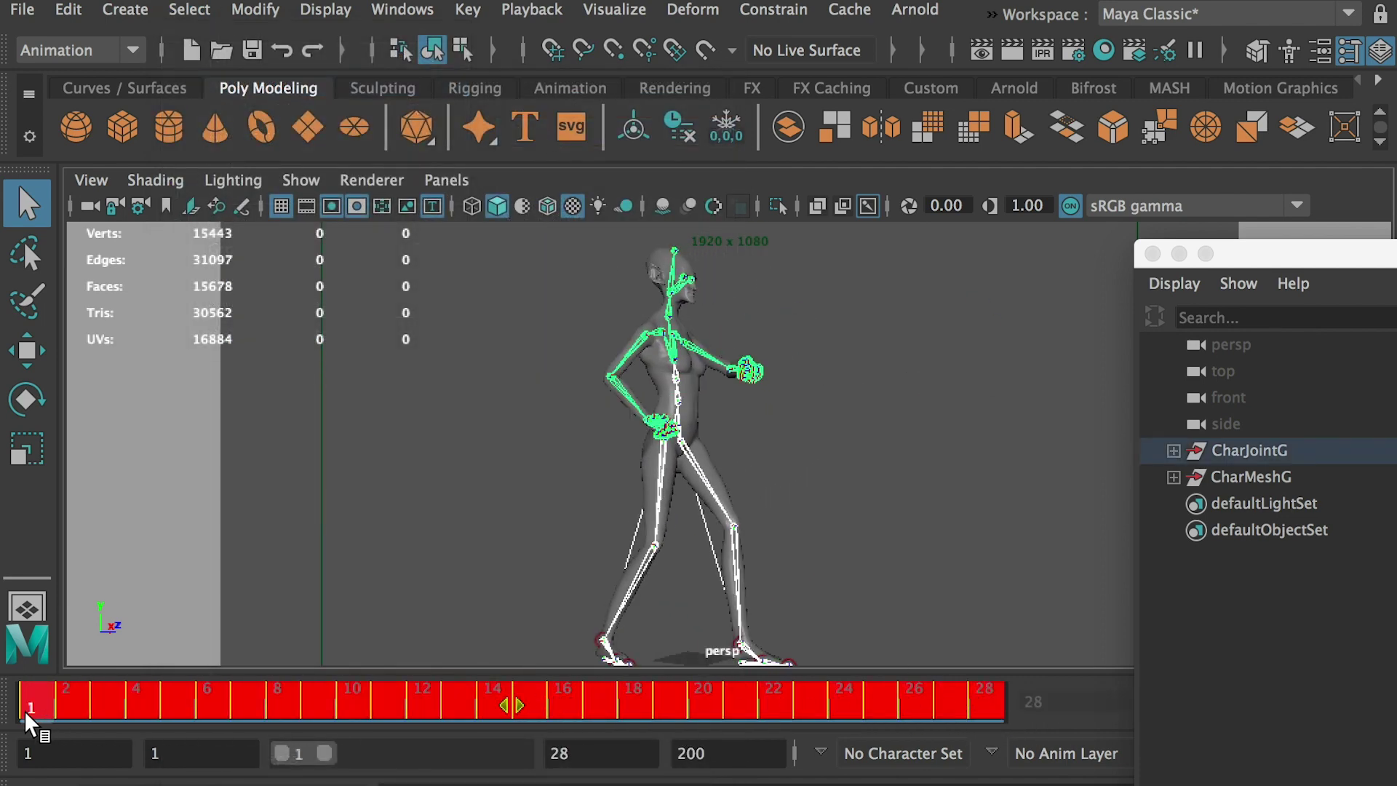
right_click(65, 689)
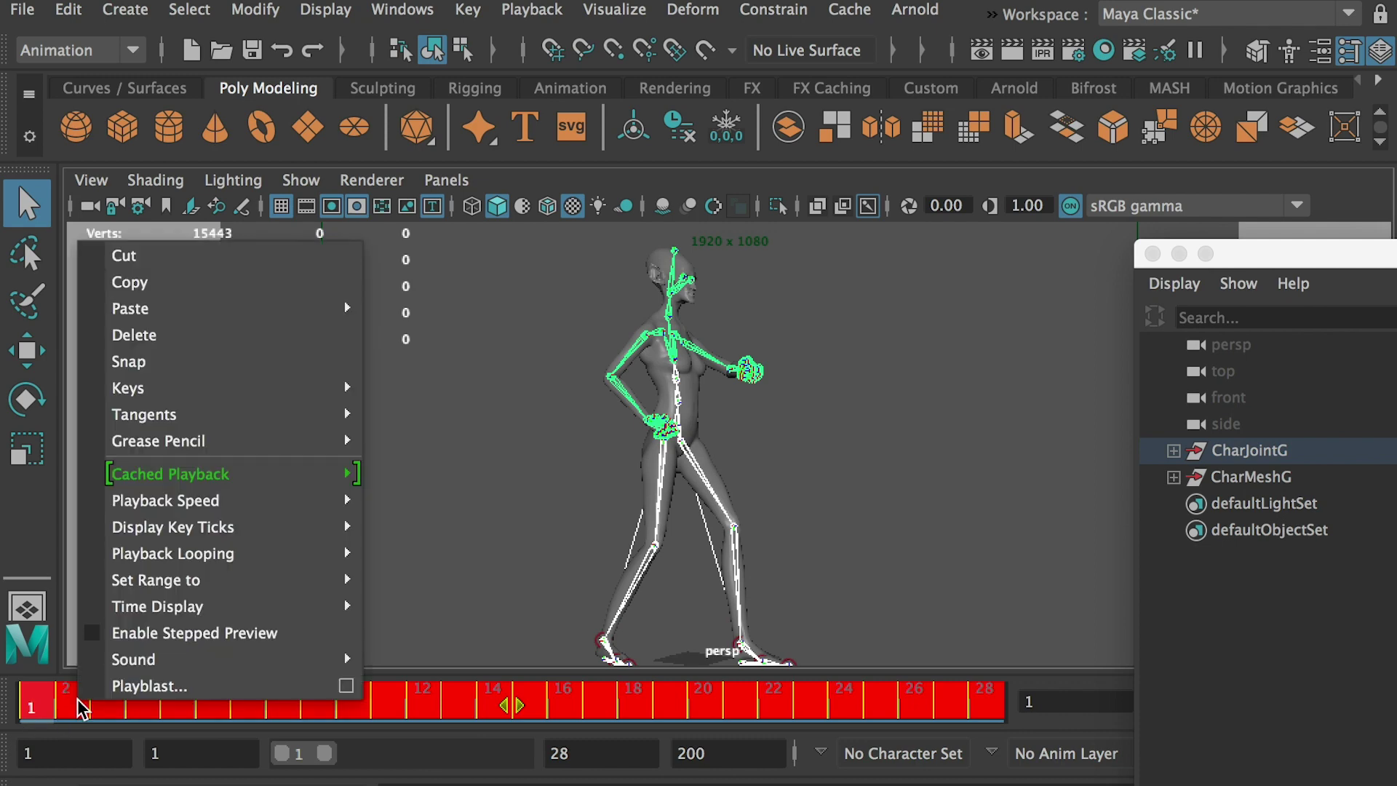
click(145, 299)
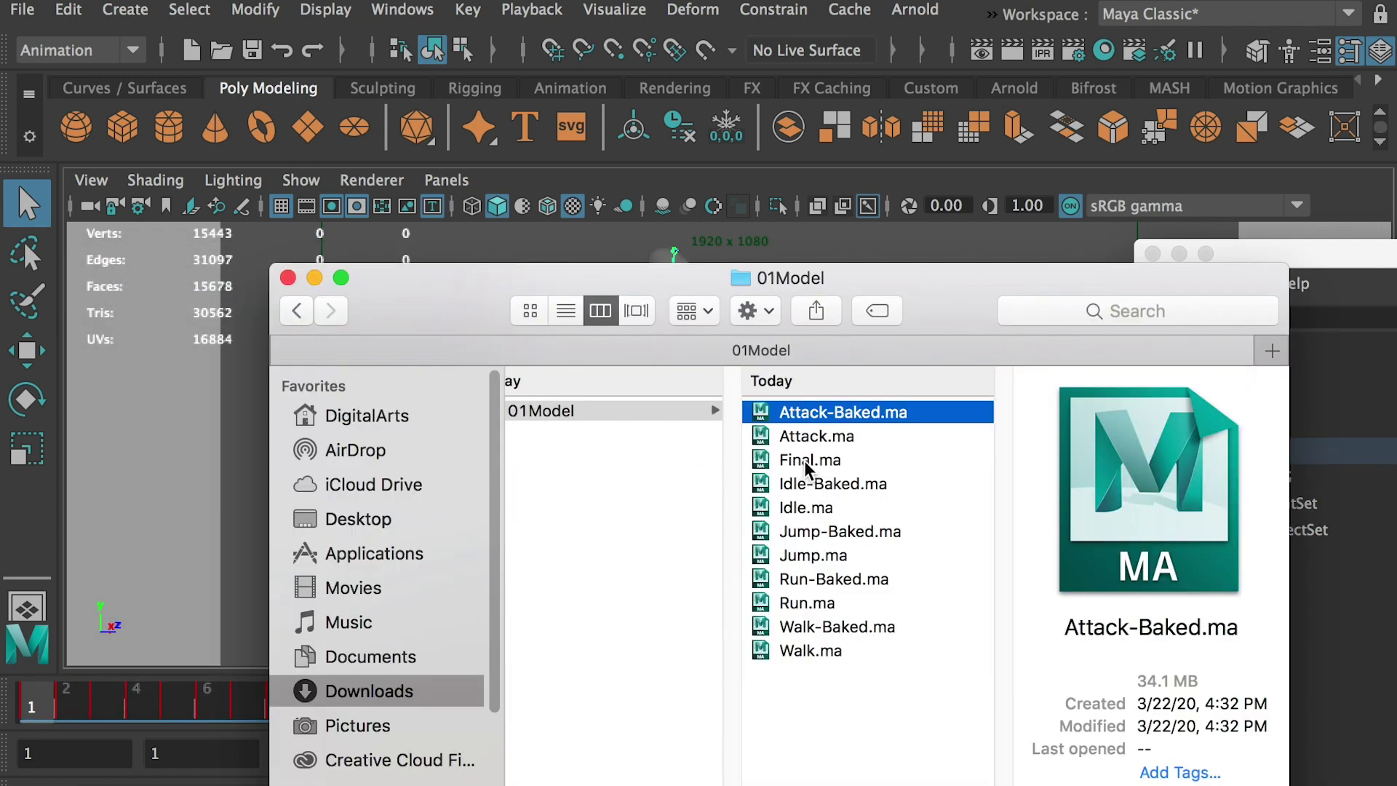
Open Final.ma without saving the attack scene and select all joints
double_click(808, 460)
click(904, 555)
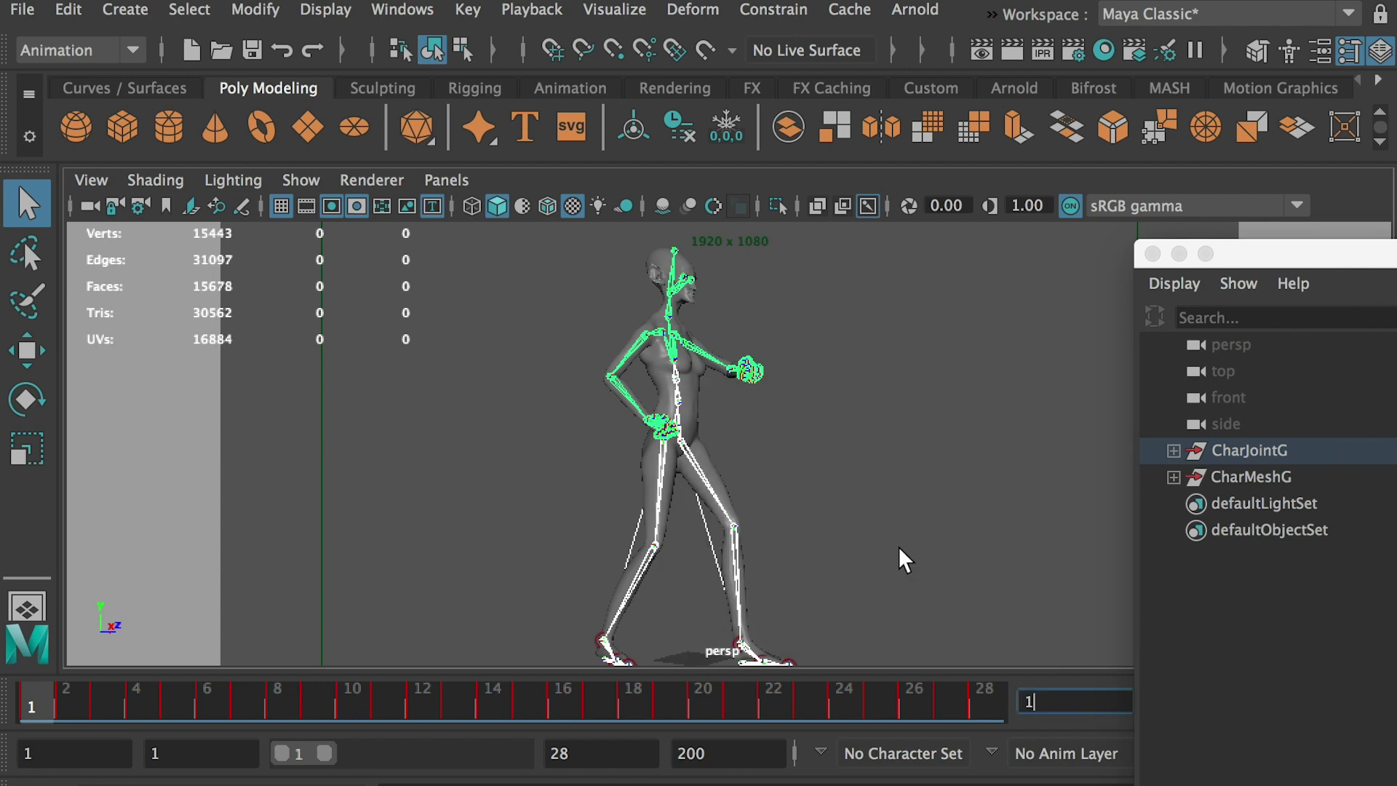
click(191, 12)
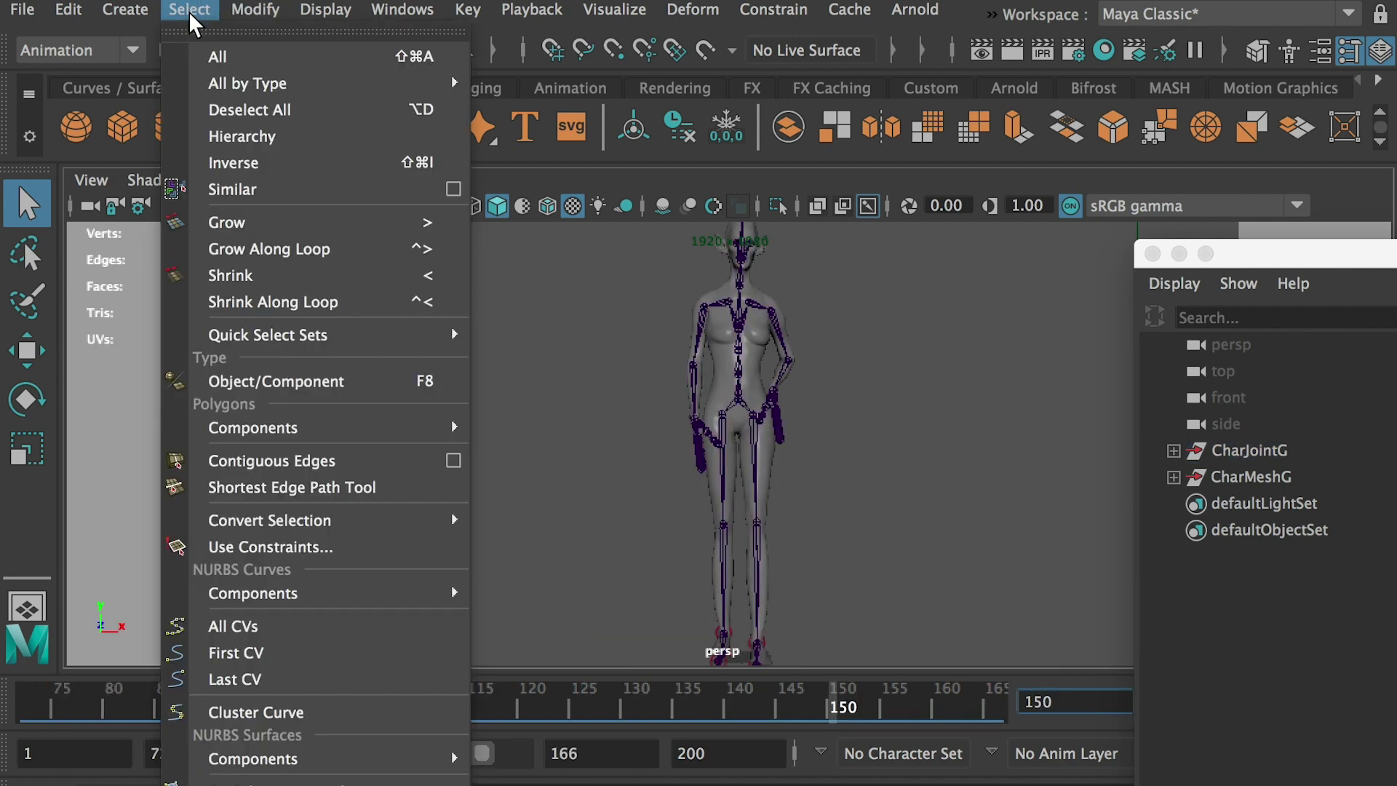
mouse_move(247, 83)
click(561, 132)
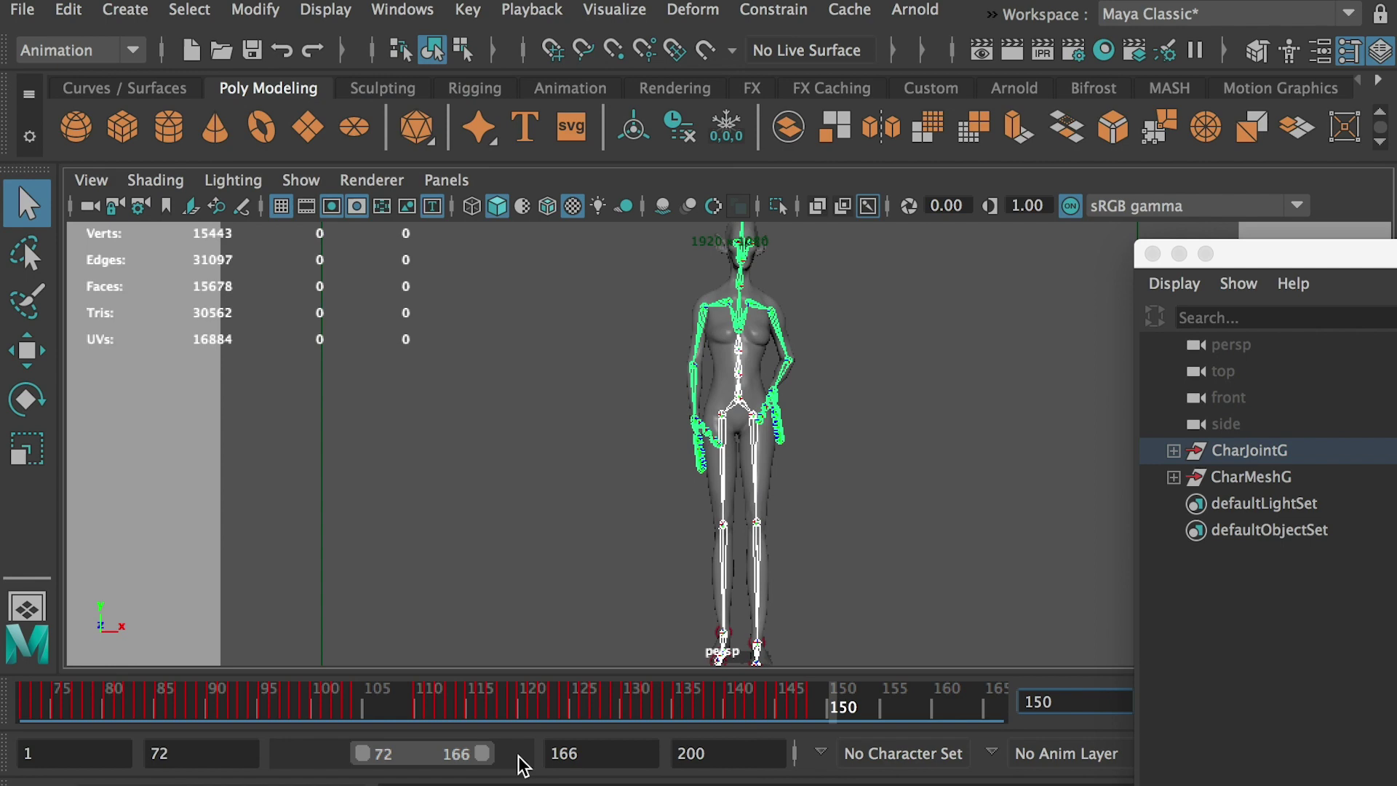
Move the range start to 98 and paste the attack keys at frame 160
drag(364, 755, 395, 755)
drag(476, 709, 914, 710)
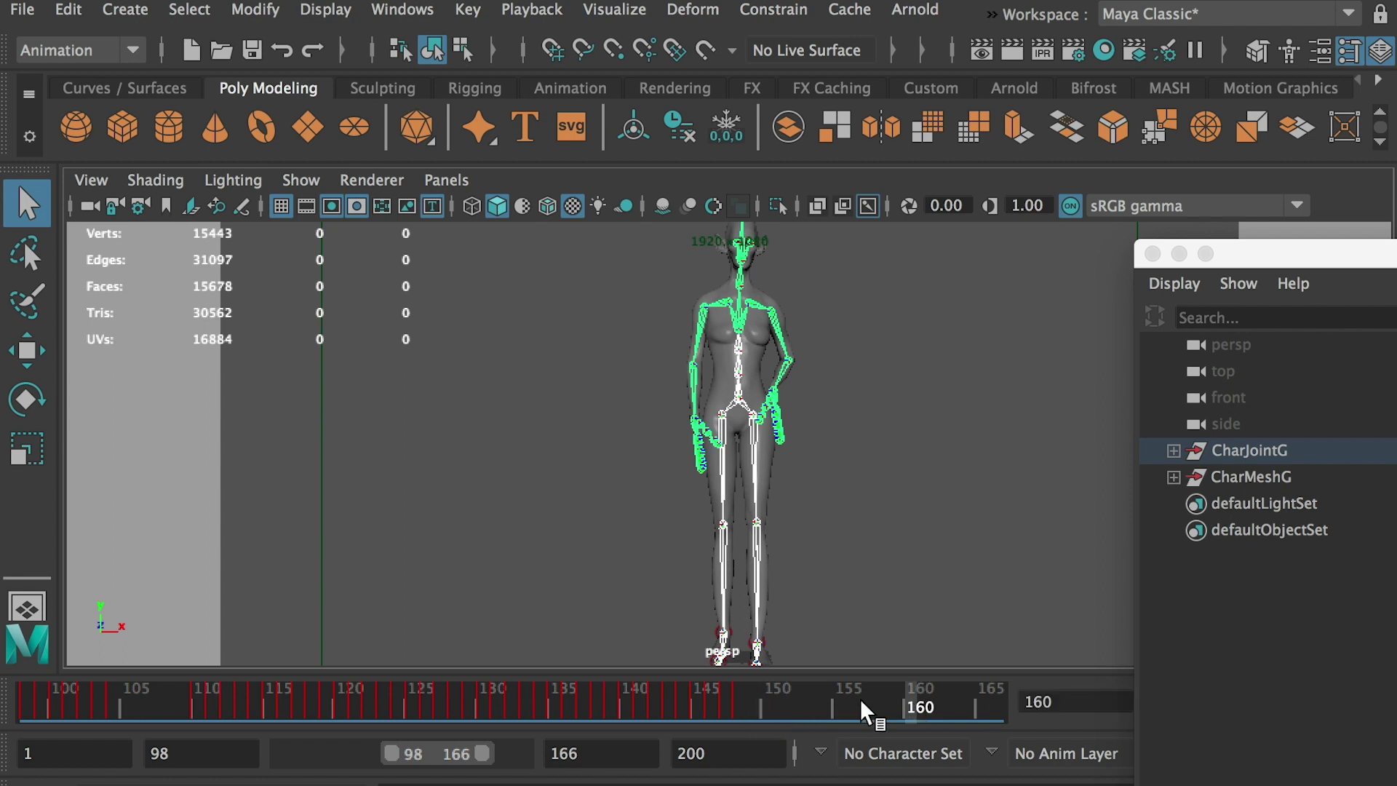
right_click(918, 715)
mouse_move(1004, 313)
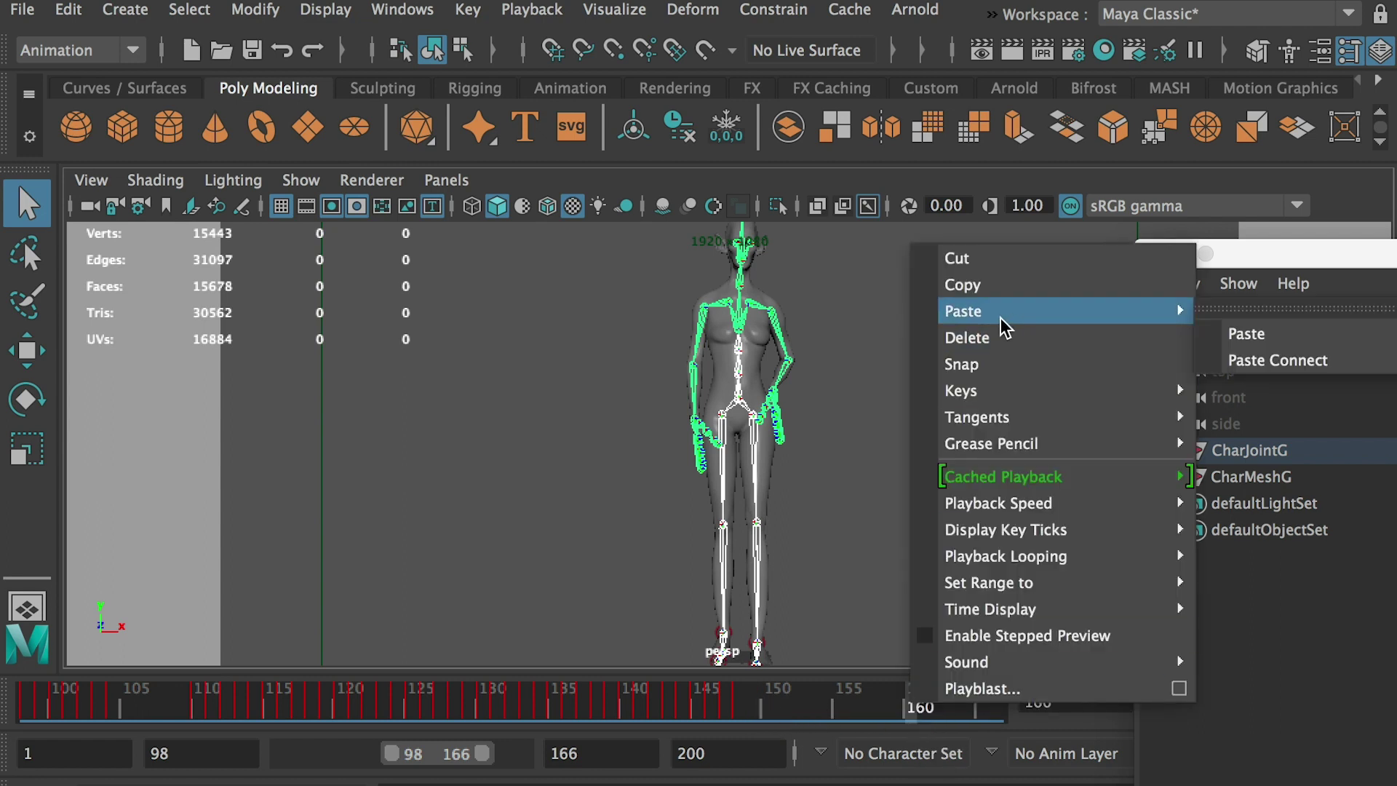
click(1263, 346)
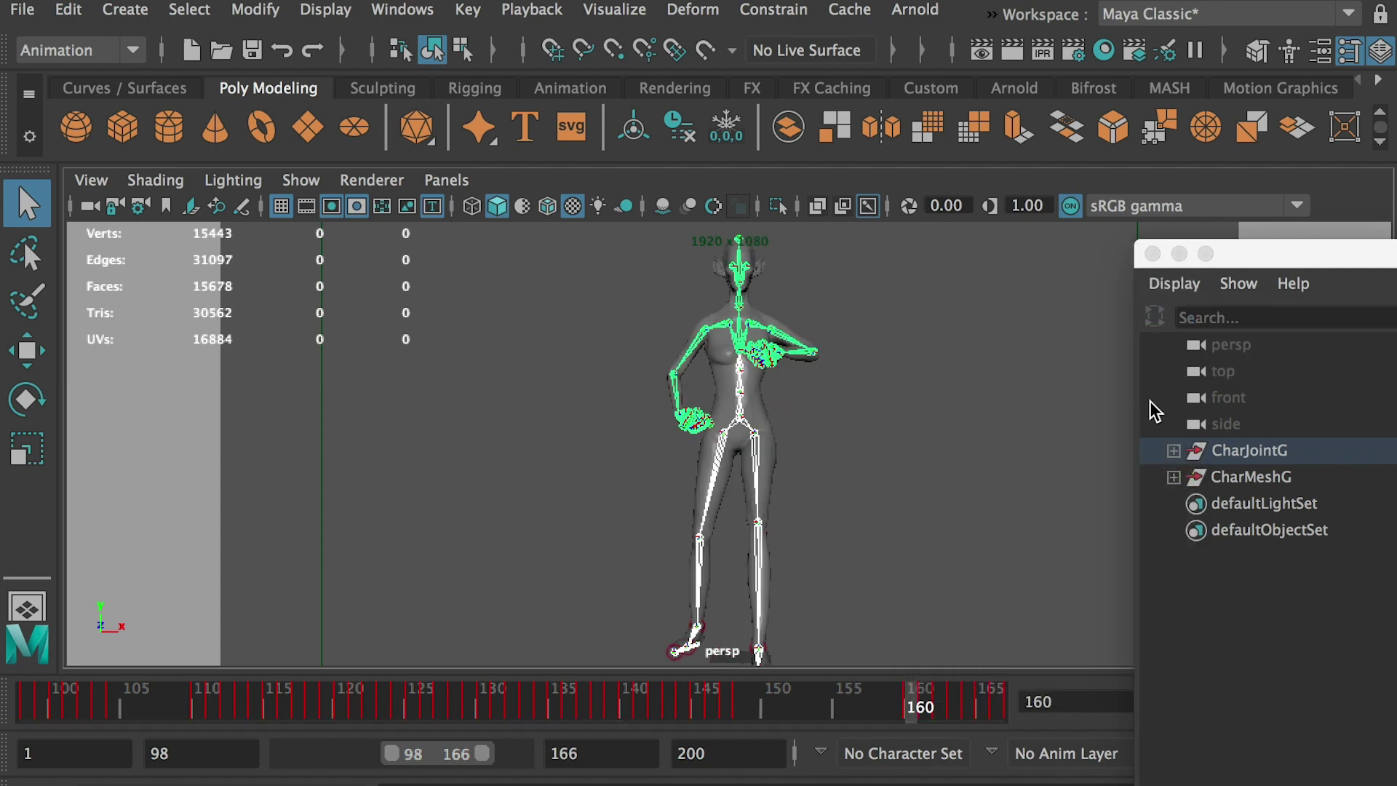
Extend the range end to 197, preview the attack, and widen the range back to frame 1
drag(489, 765, 537, 758)
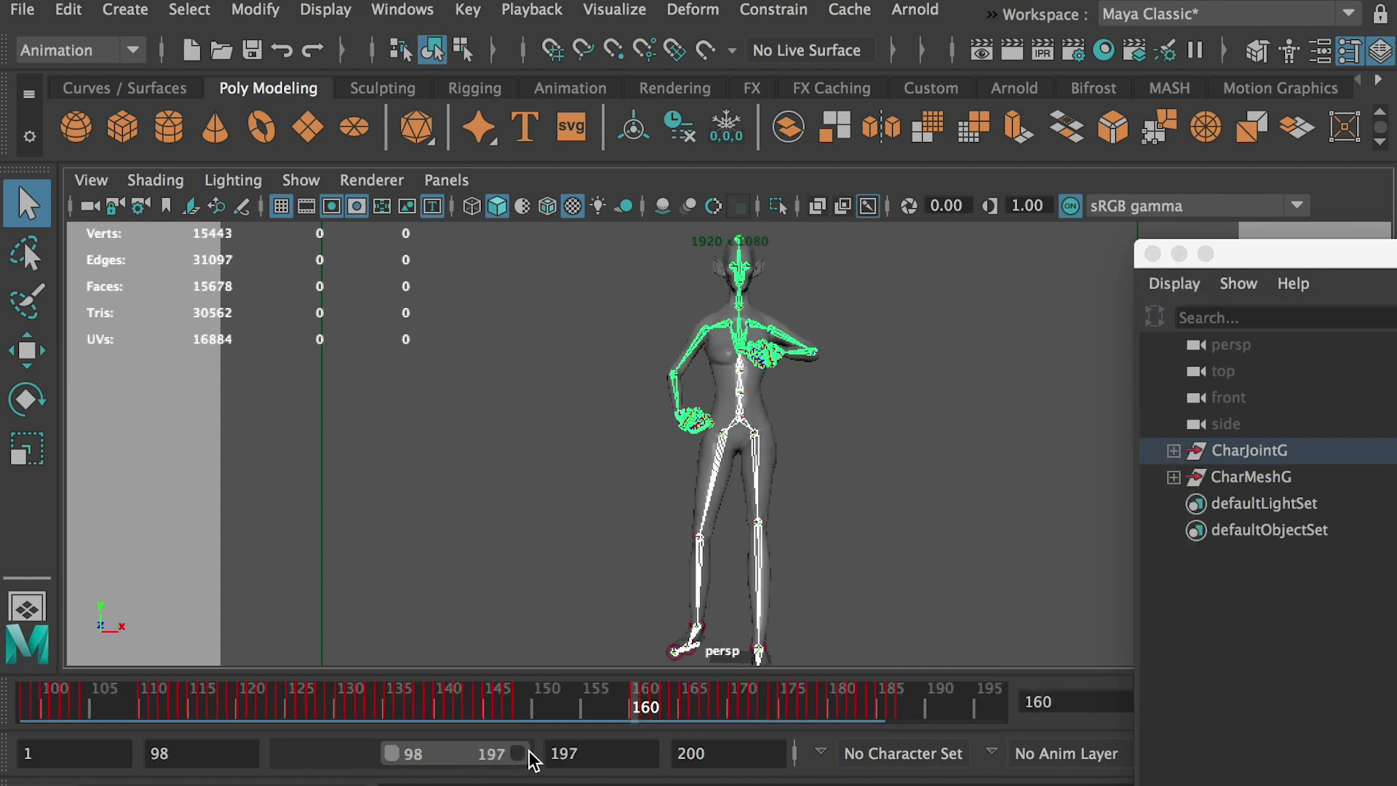
click(686, 706)
drag(686, 706, 888, 717)
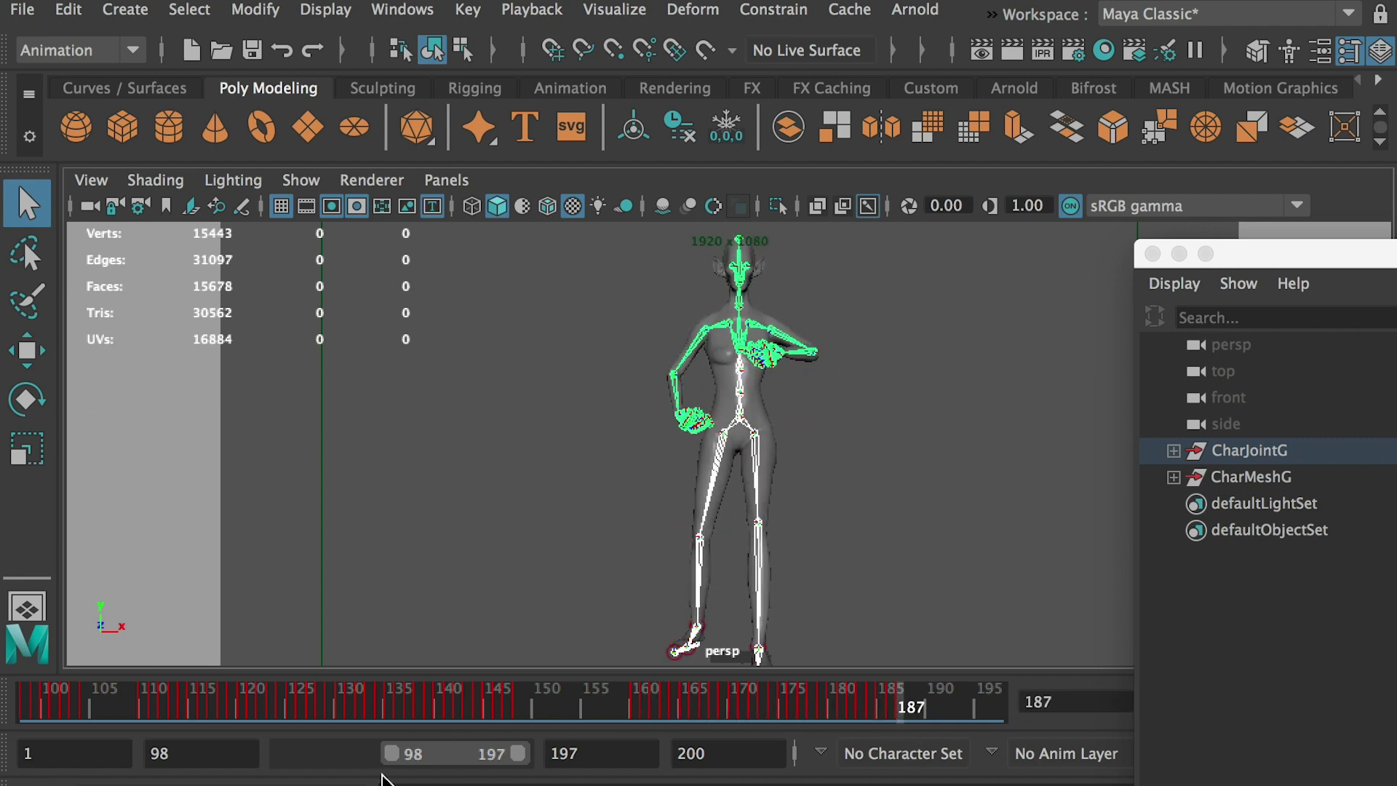
drag(399, 760, 203, 757)
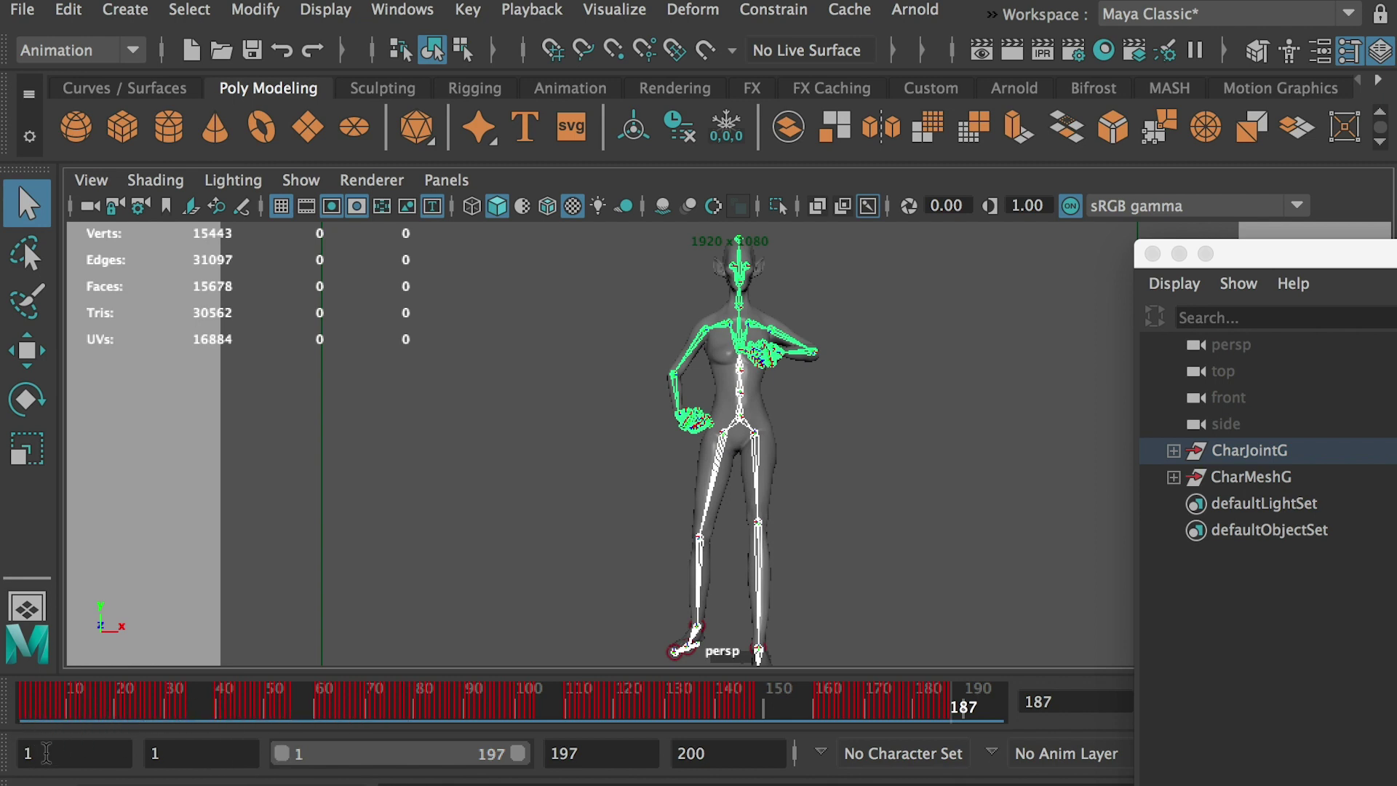
Set the playback end frame to 190 and preview the start of the animation
drag(962, 717, 979, 717)
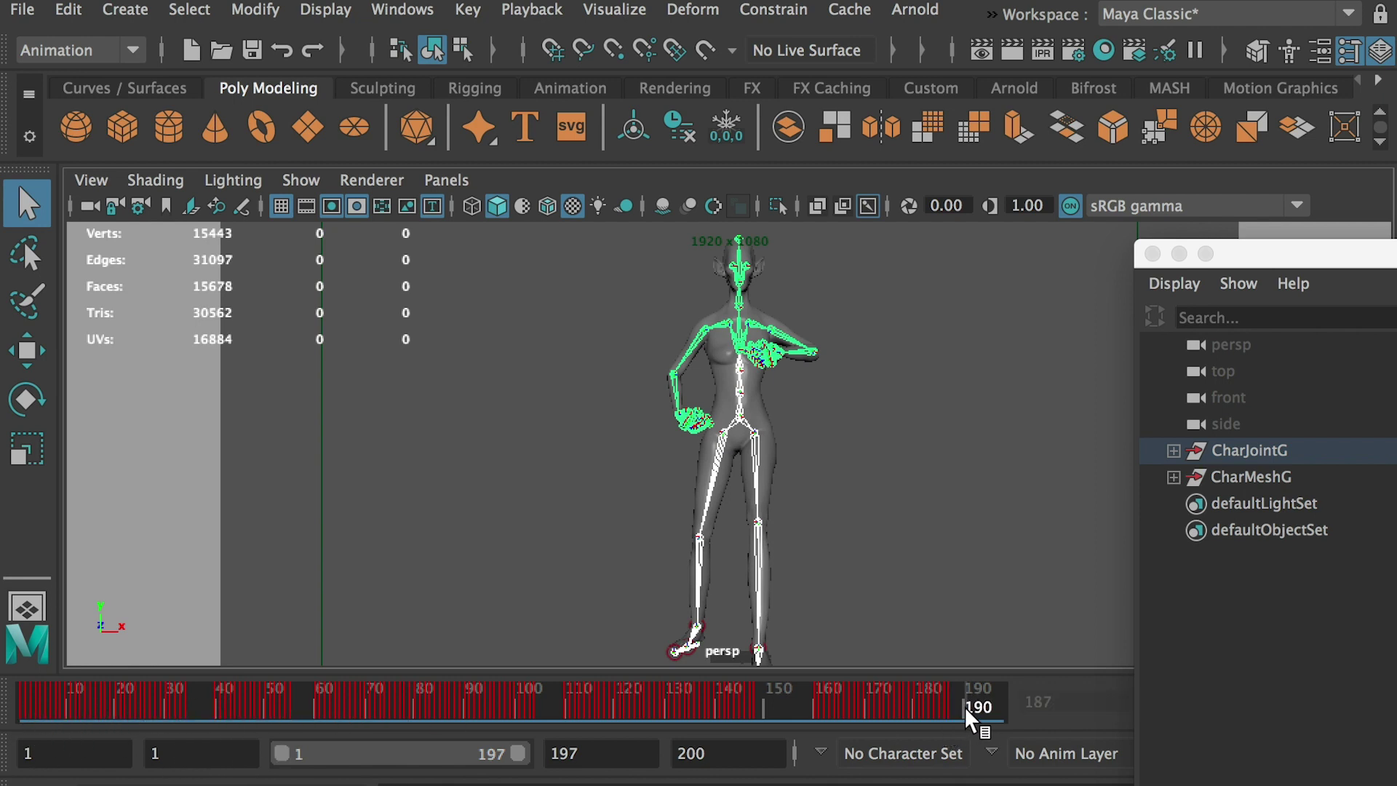
double_click(579, 754)
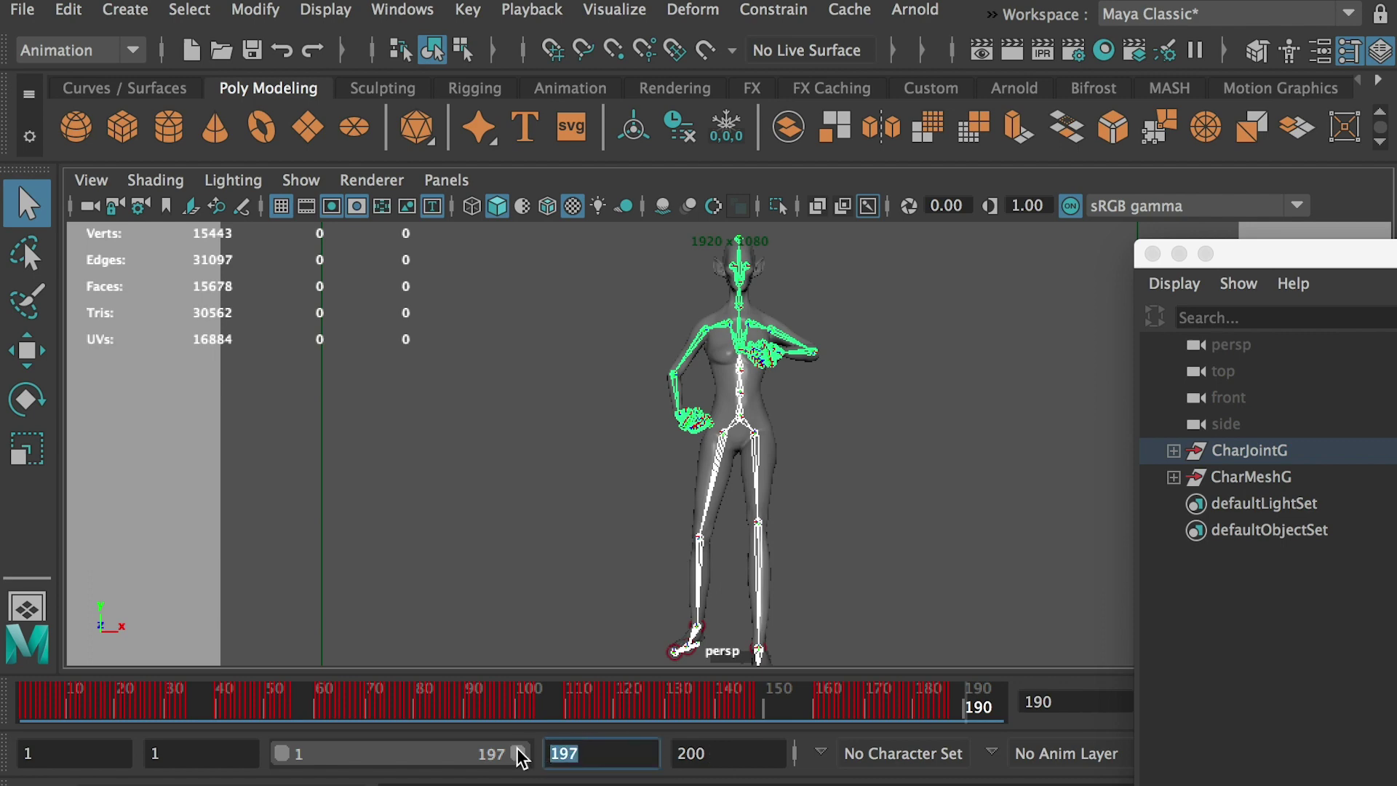
key(Return)
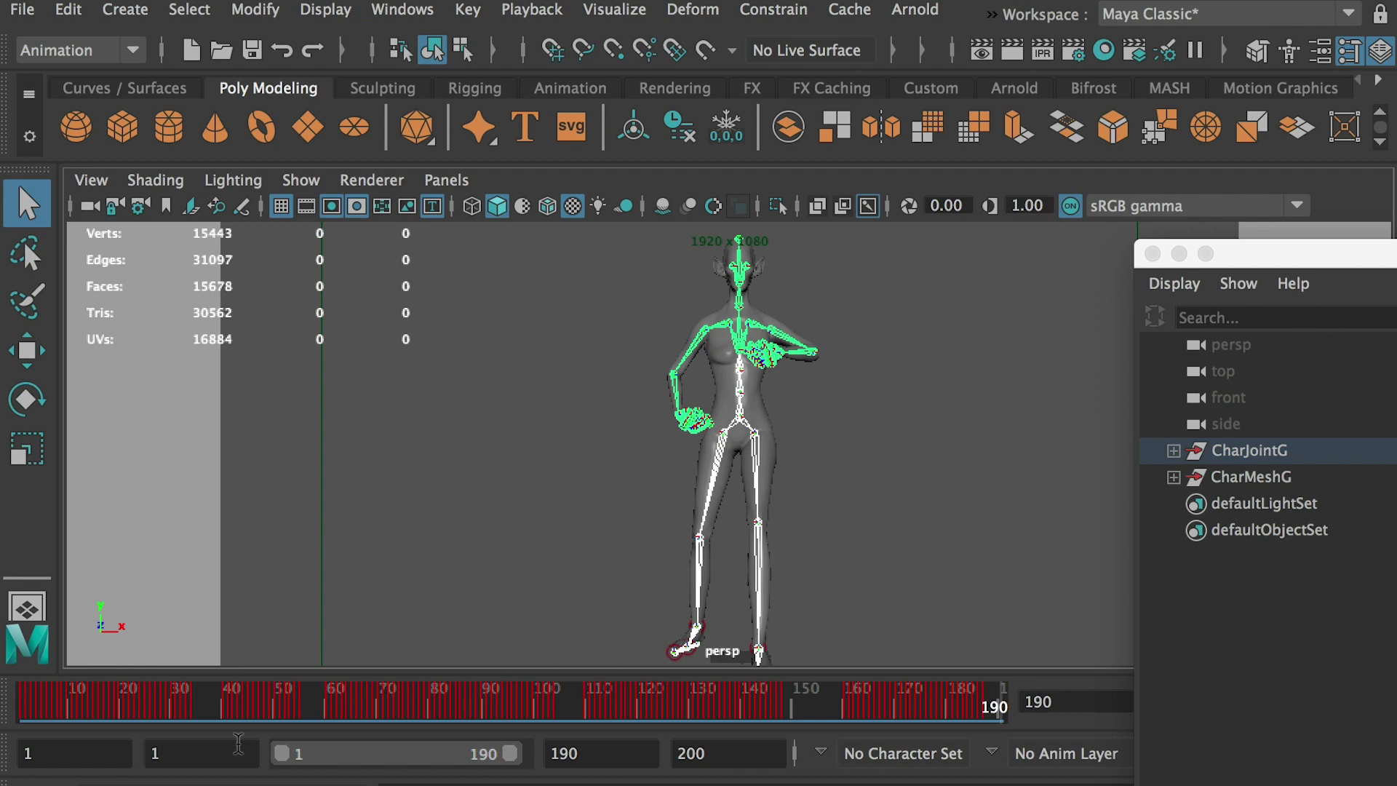
drag(72, 704, 198, 719)
key(super+Tab)
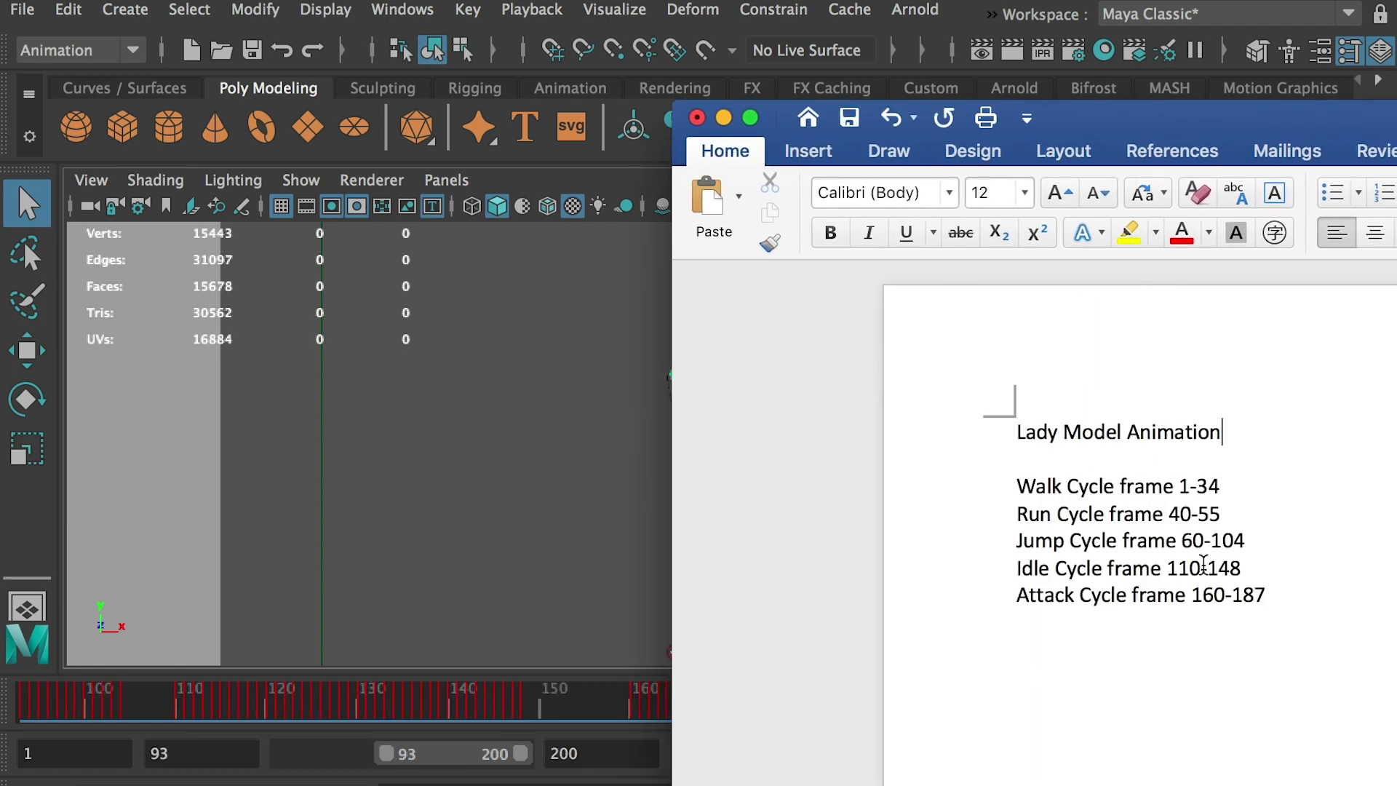
Highlight the cycle frame-range lines in the Word notes, then return to Maya and reselect the skeleton joints
drag(1306, 614, 984, 472)
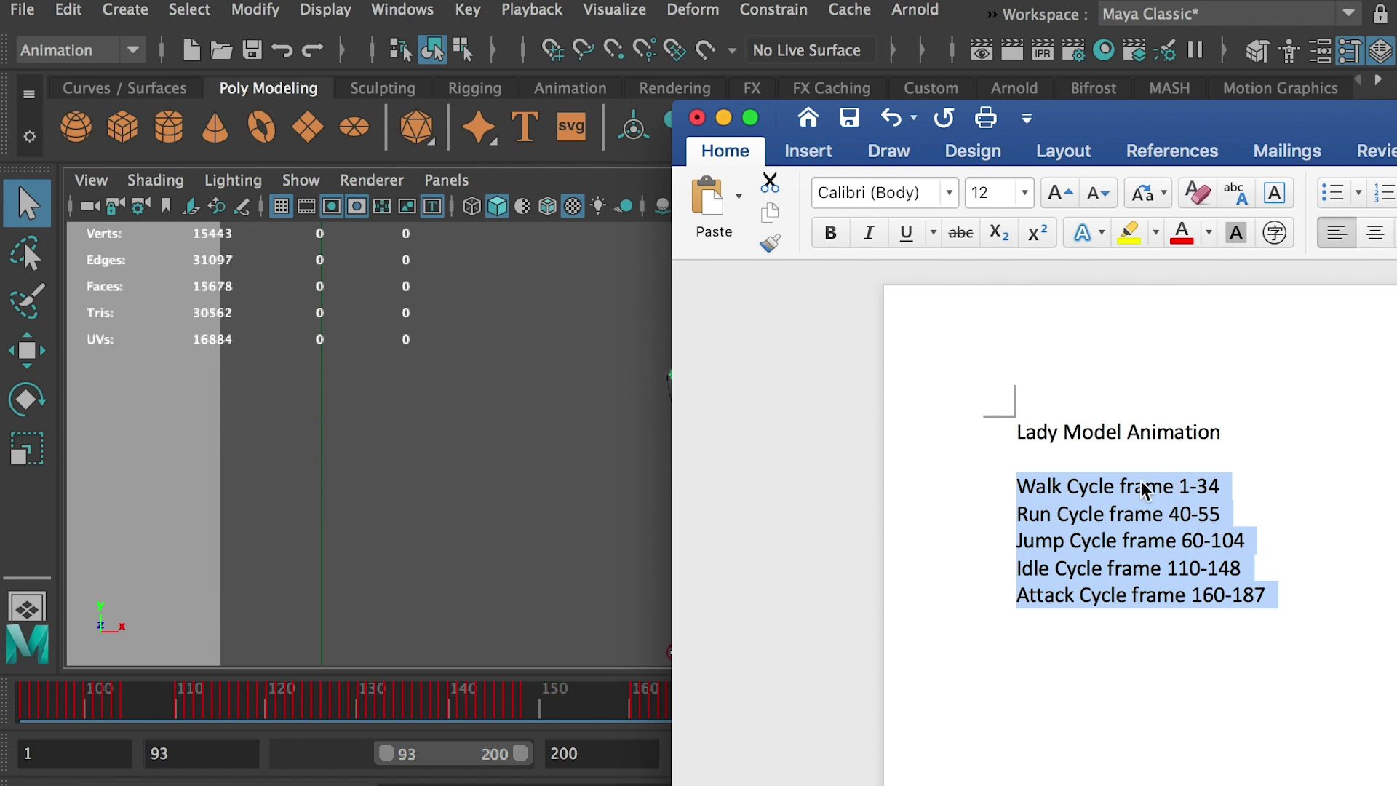
click(535, 500)
click(848, 385)
click(741, 436)
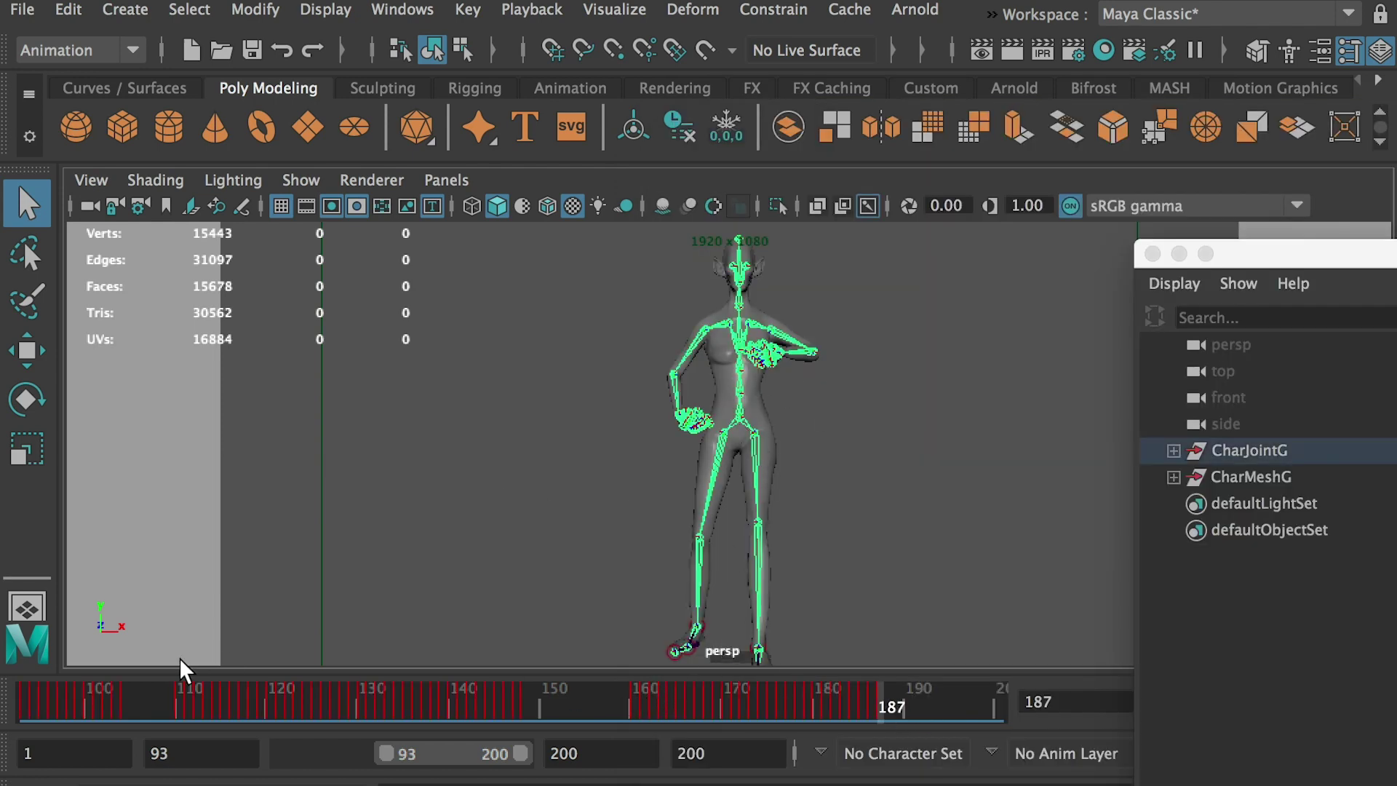
Restore the 1–190 playback range, deselect all, and open Export All options with FBX export file type
key(ctrl+z)
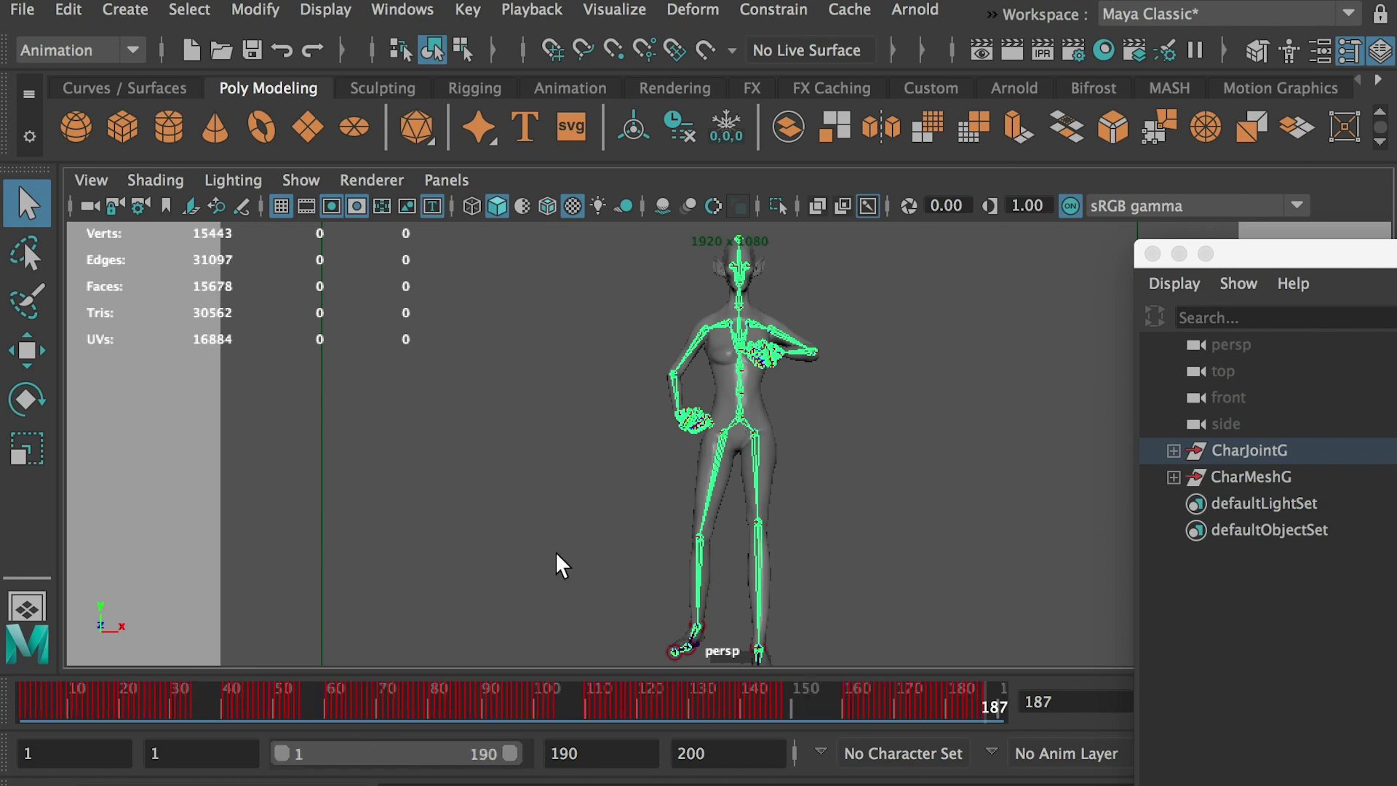
click(861, 421)
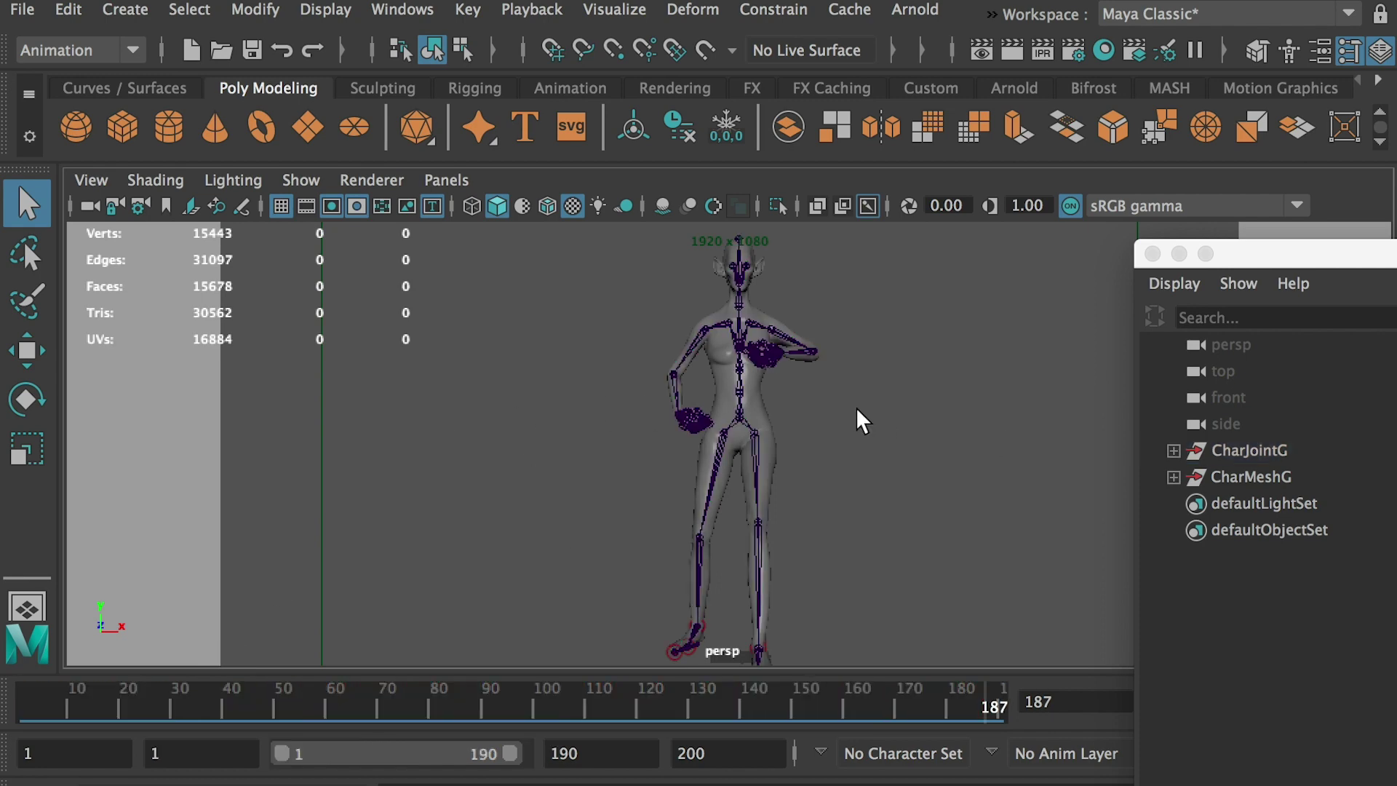
click(22, 9)
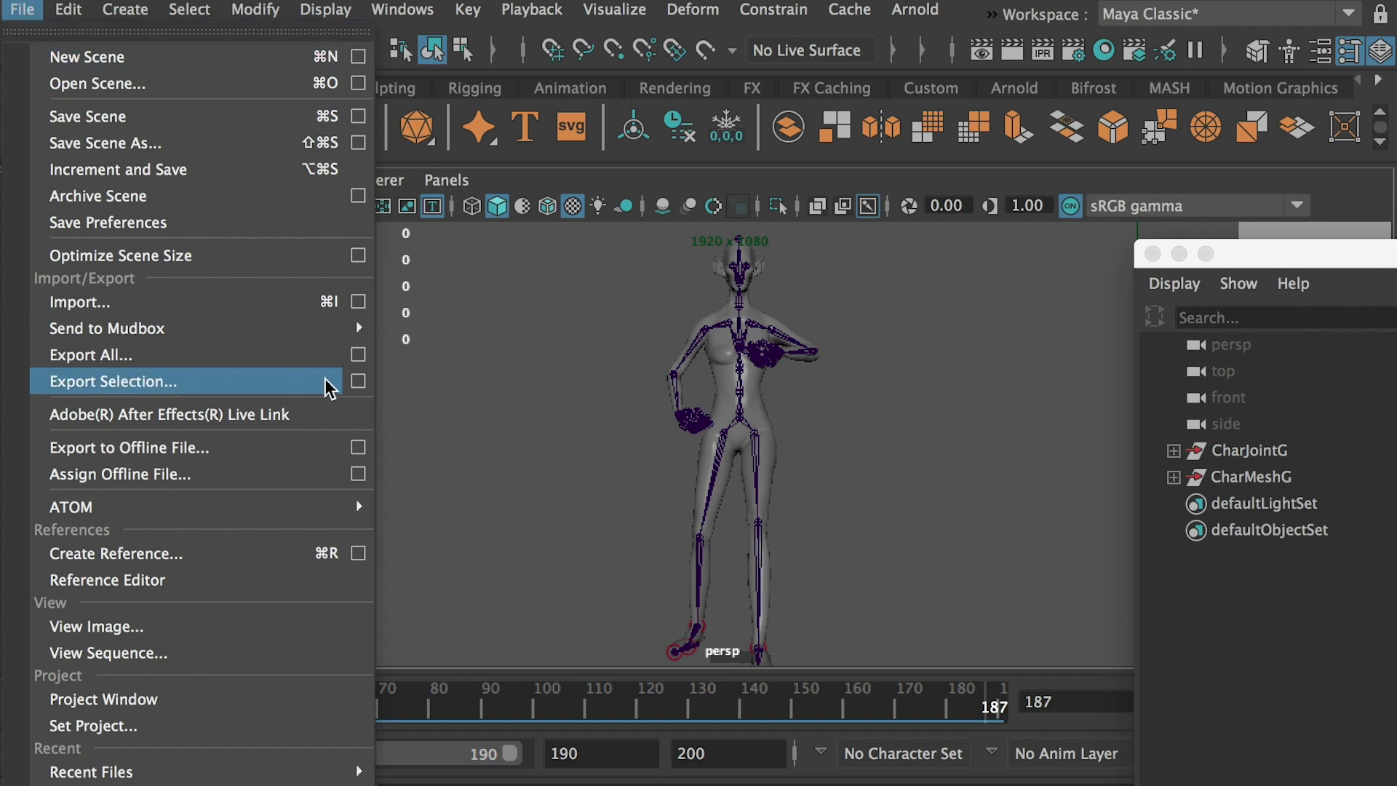
click(358, 357)
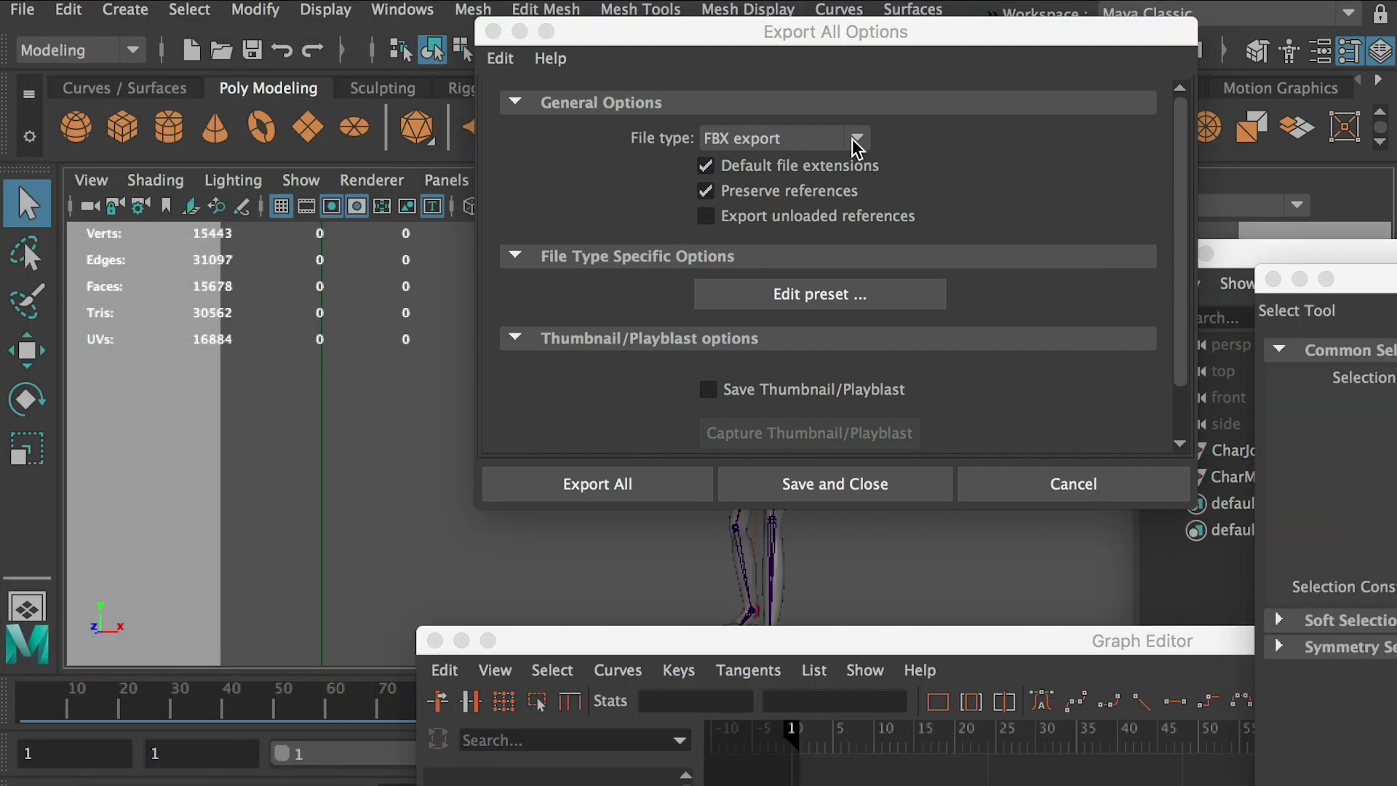
click(855, 140)
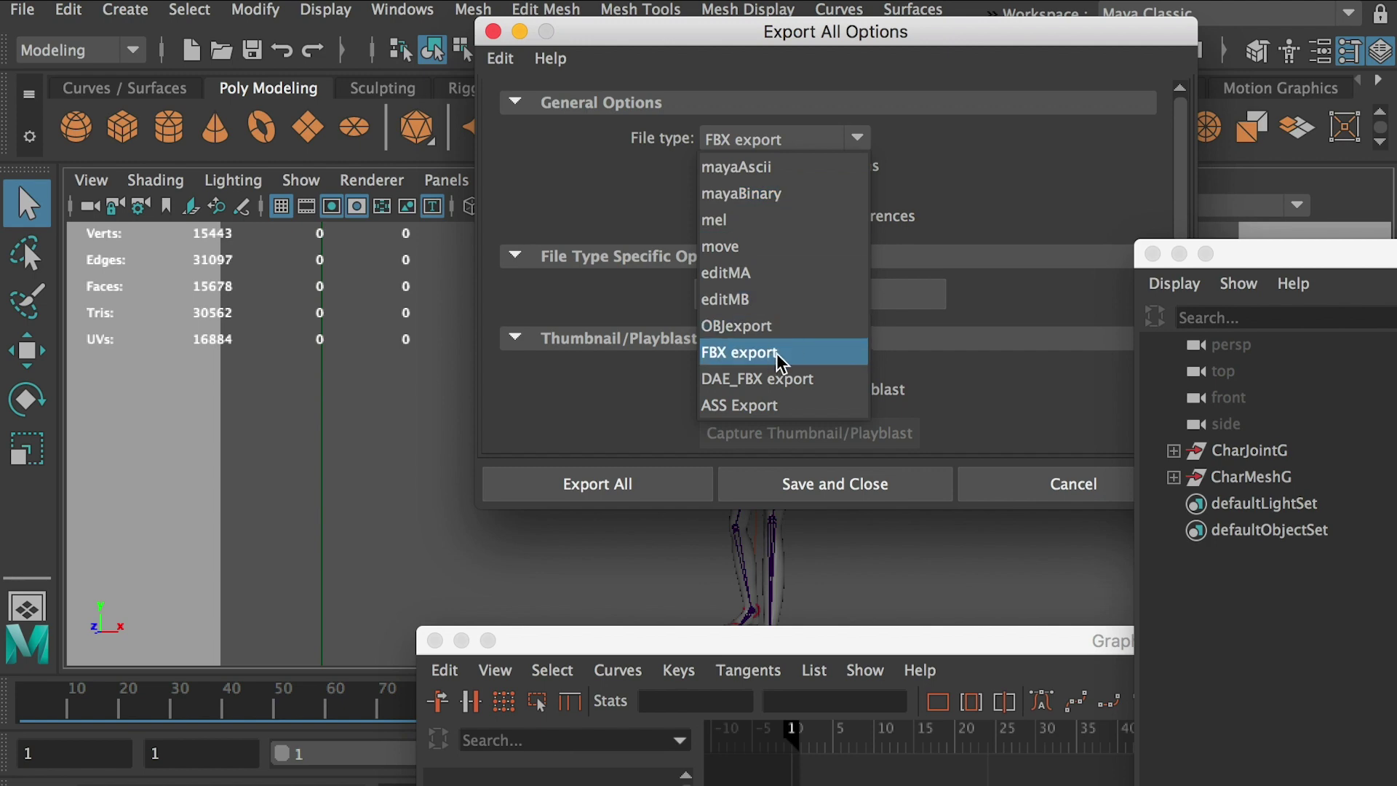
click(838, 366)
Move the Export All Options dialog aside and bring up Maya's Windows menu
drag(655, 31, 593, 198)
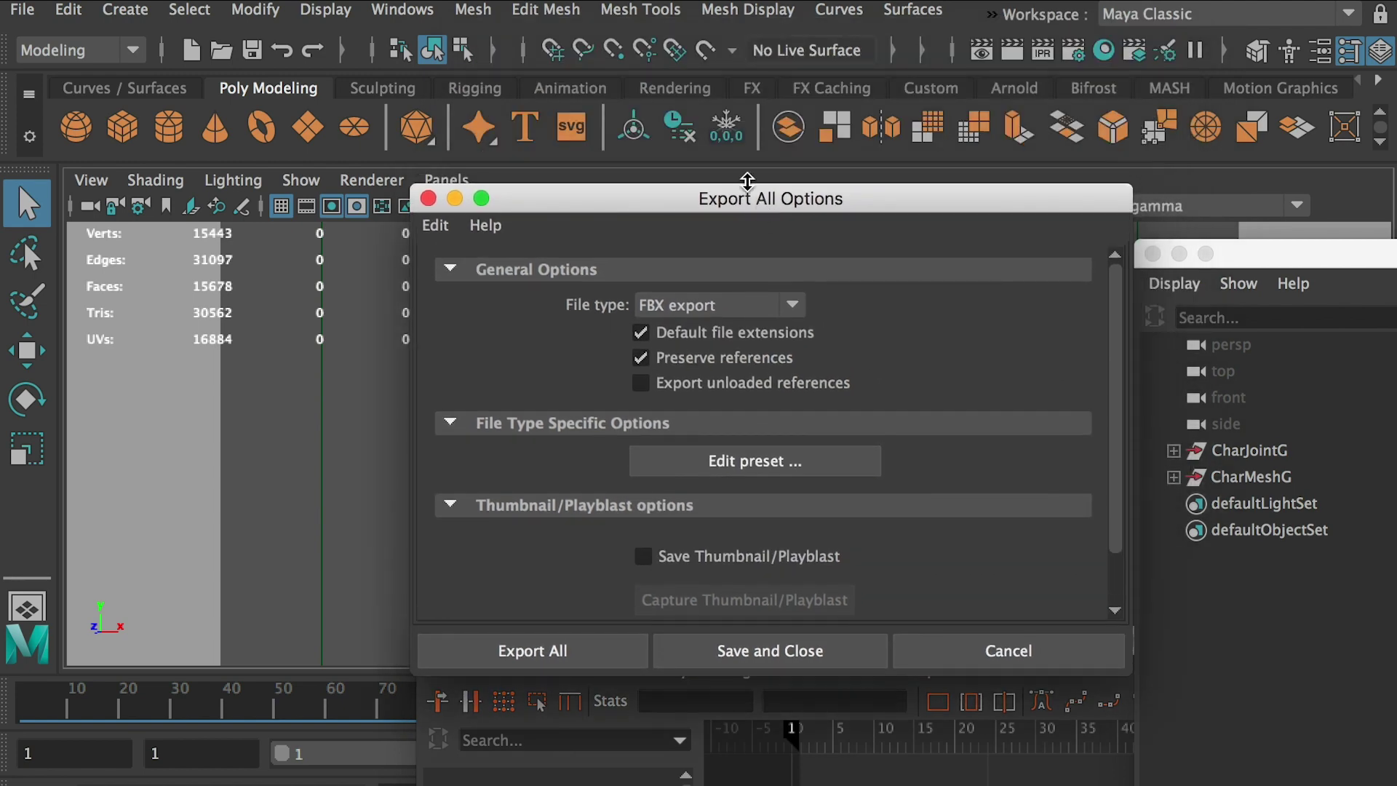
click(414, 15)
mouse_move(452, 269)
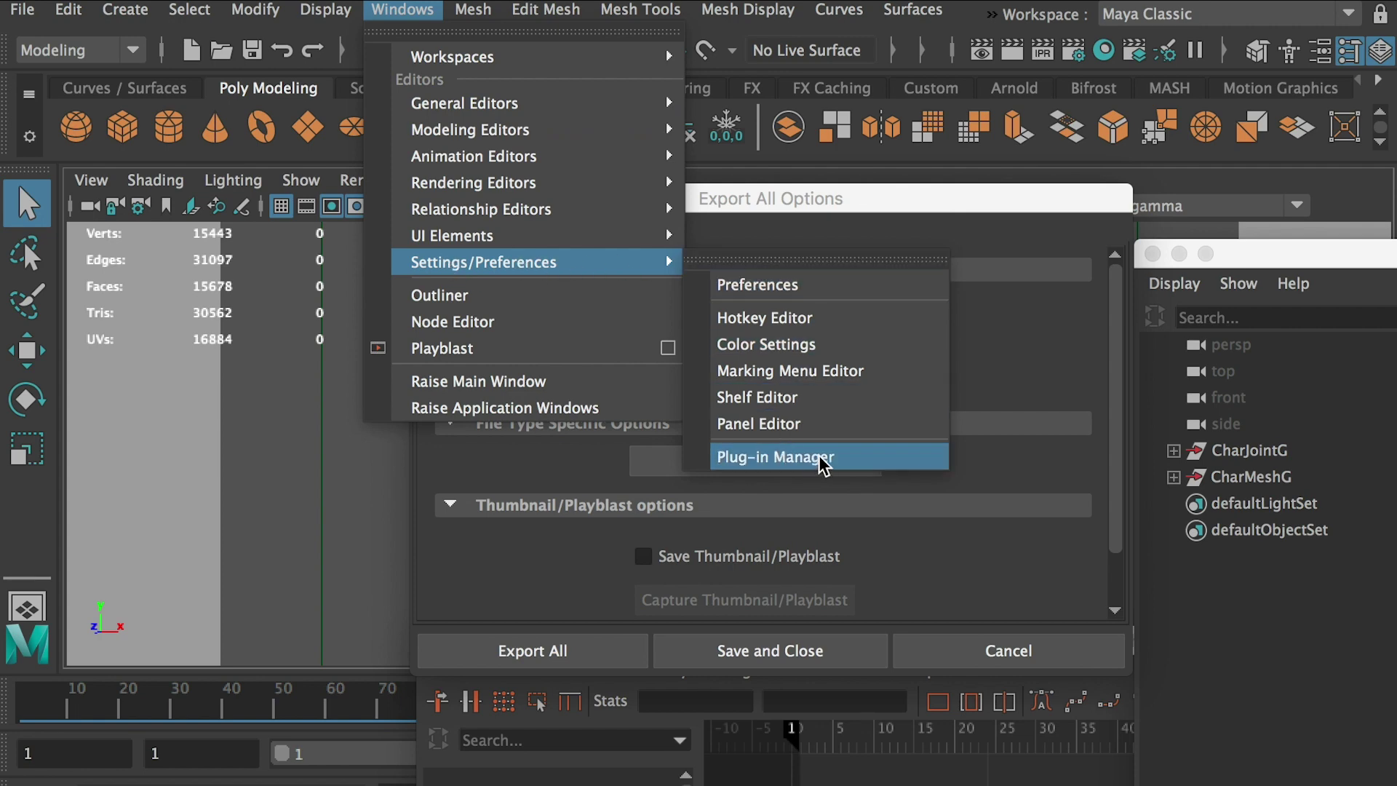
click(853, 459)
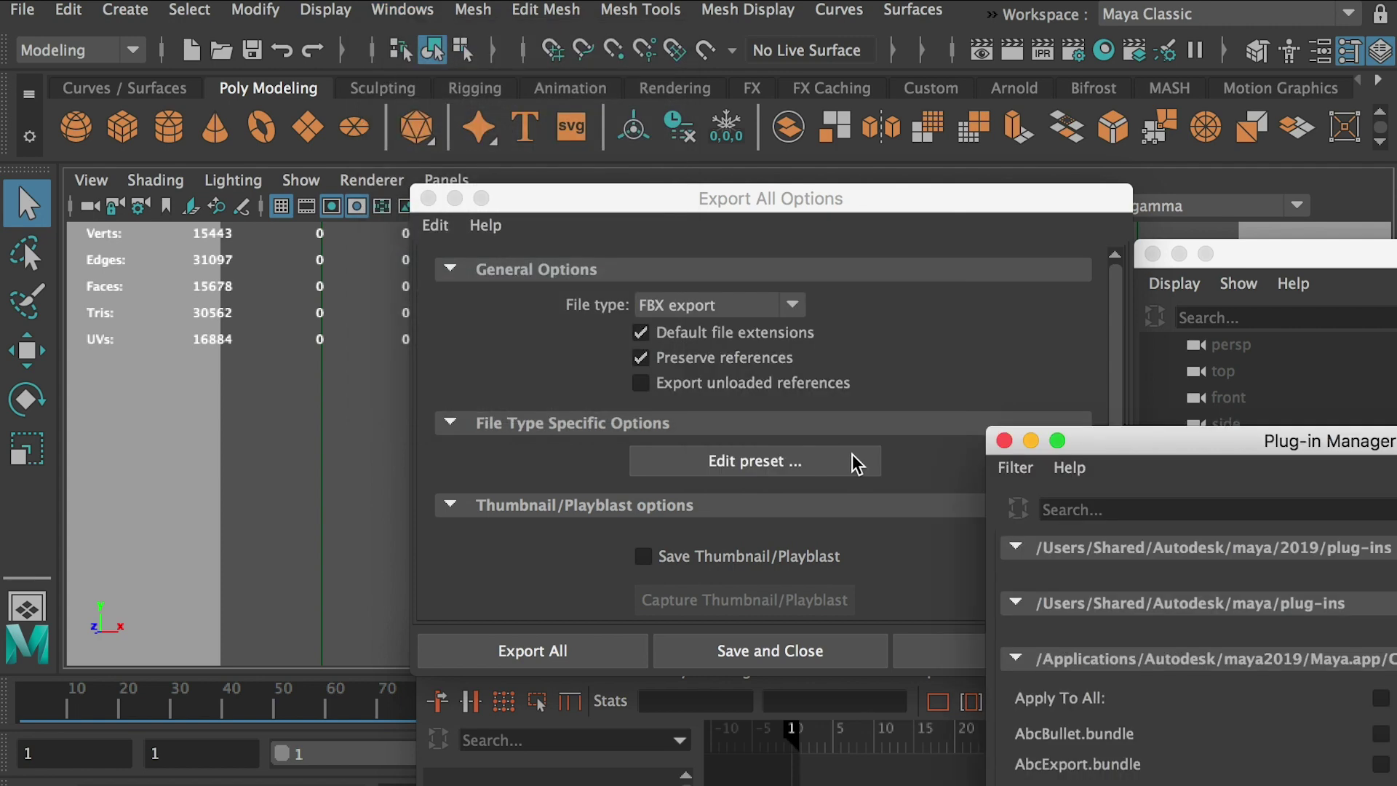
double_click(1150, 445)
click(635, 197)
text(f)
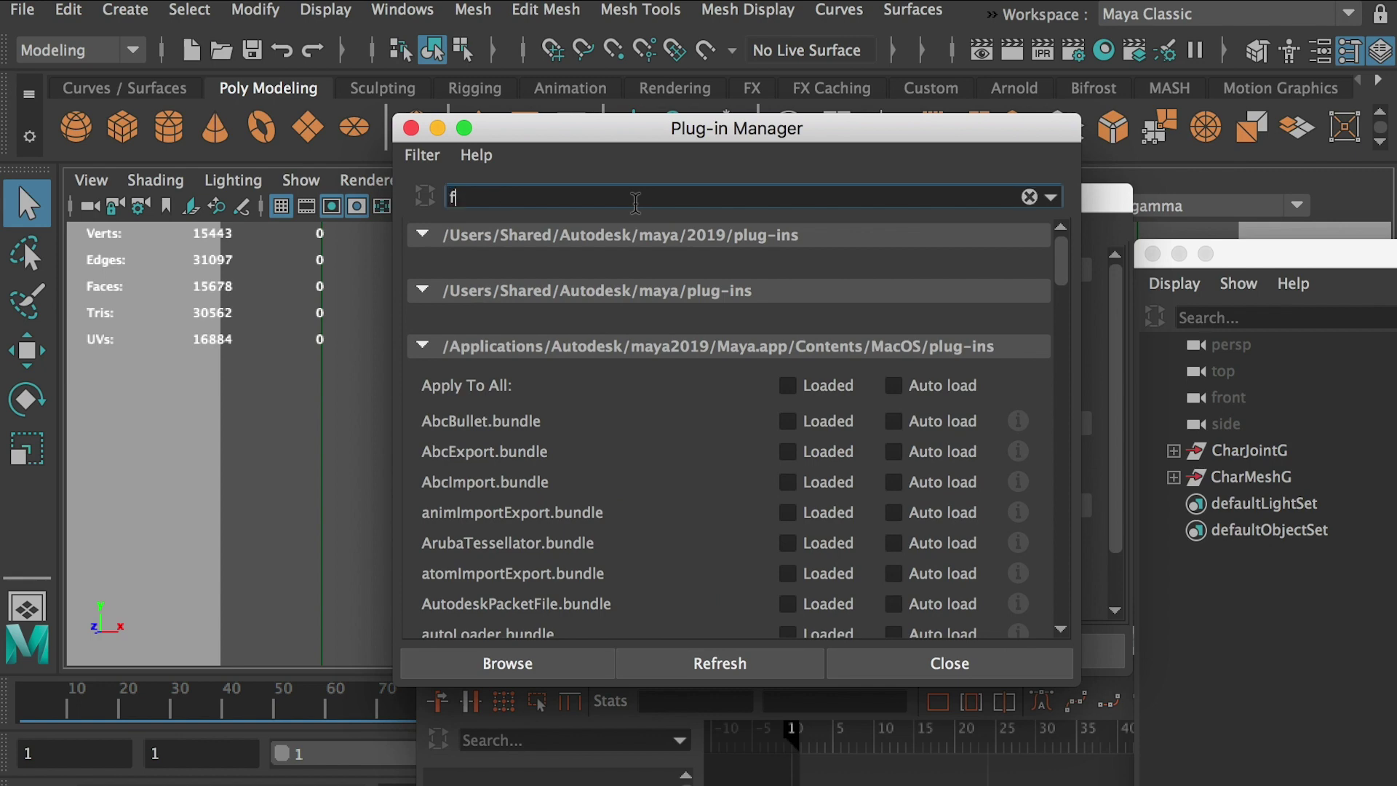
text(bx)
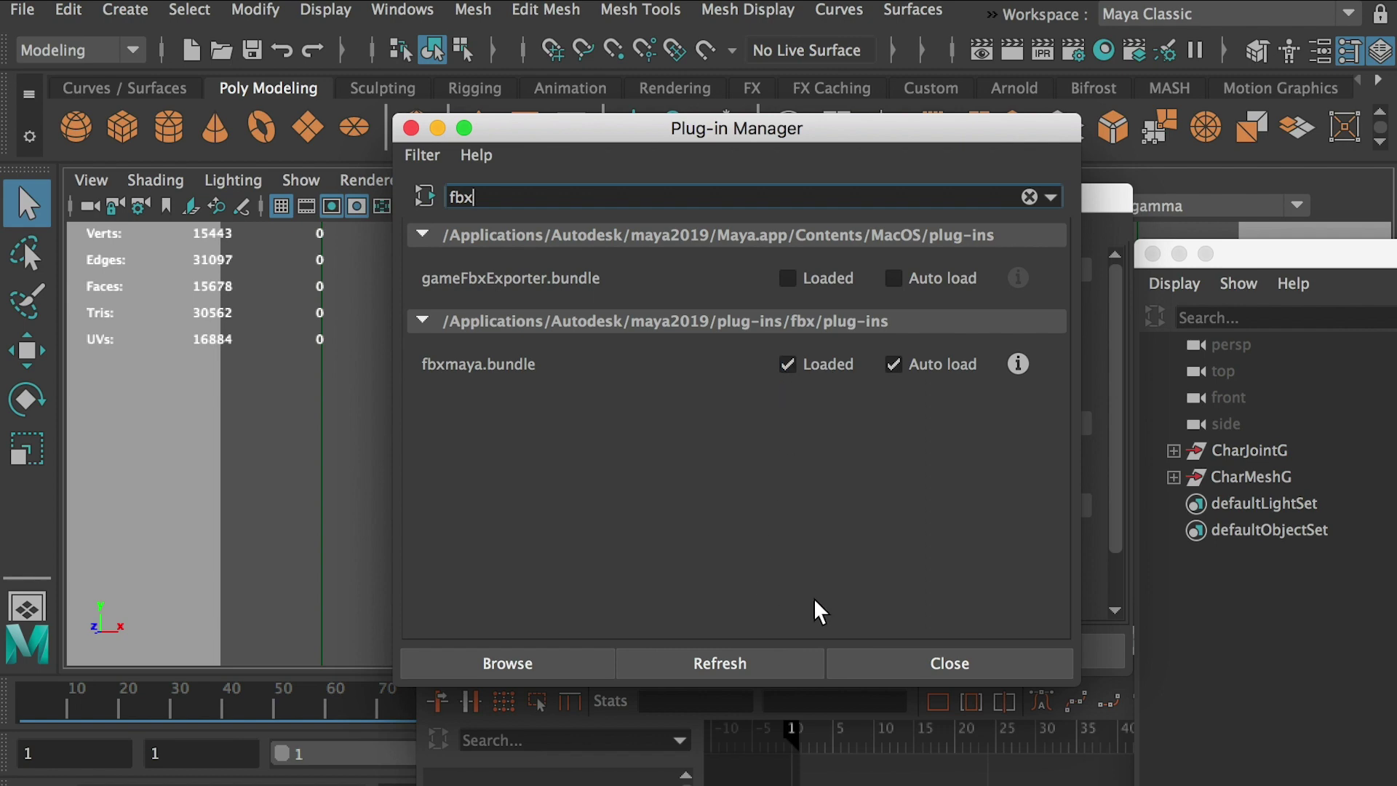
click(903, 664)
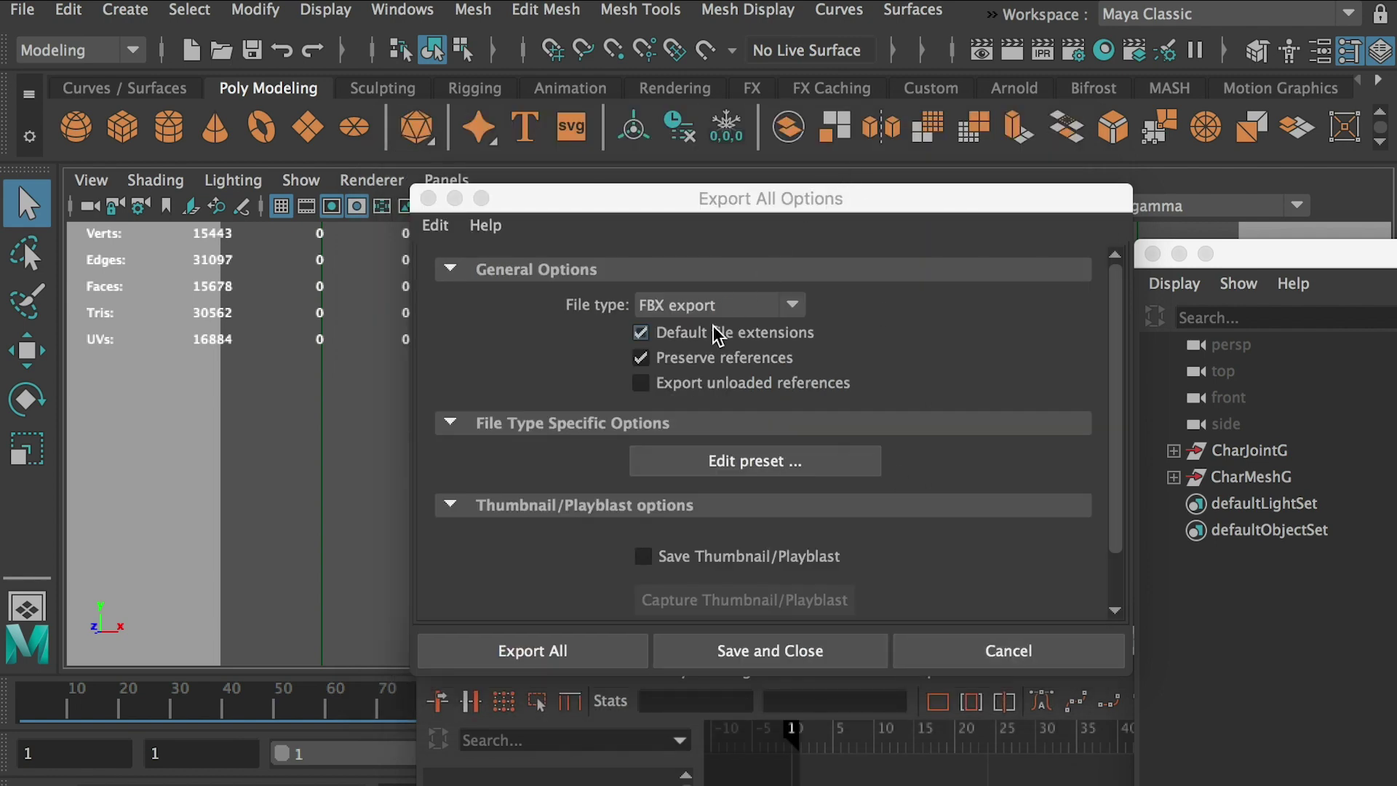
Set the export file type to FBX export and open the FBX preset editor
click(703, 308)
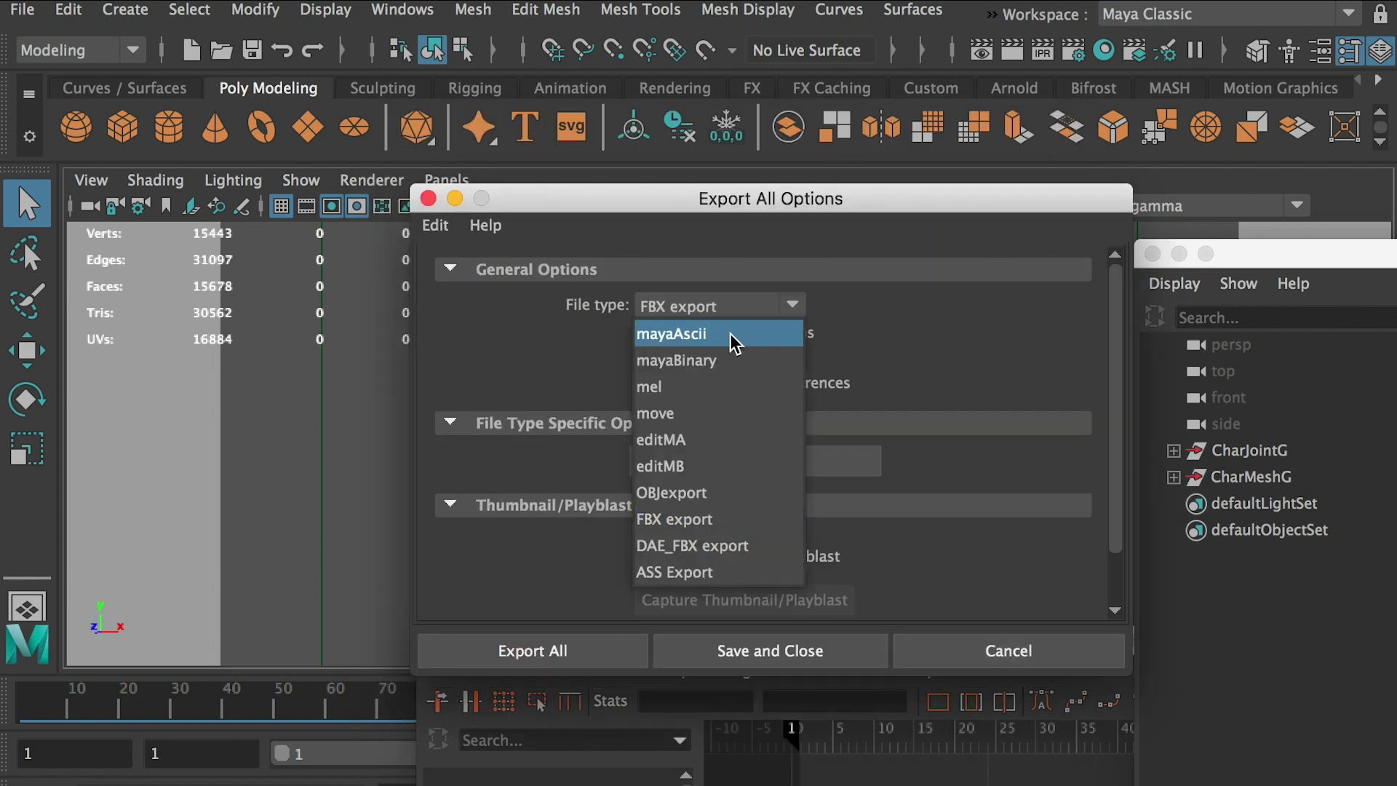
click(699, 520)
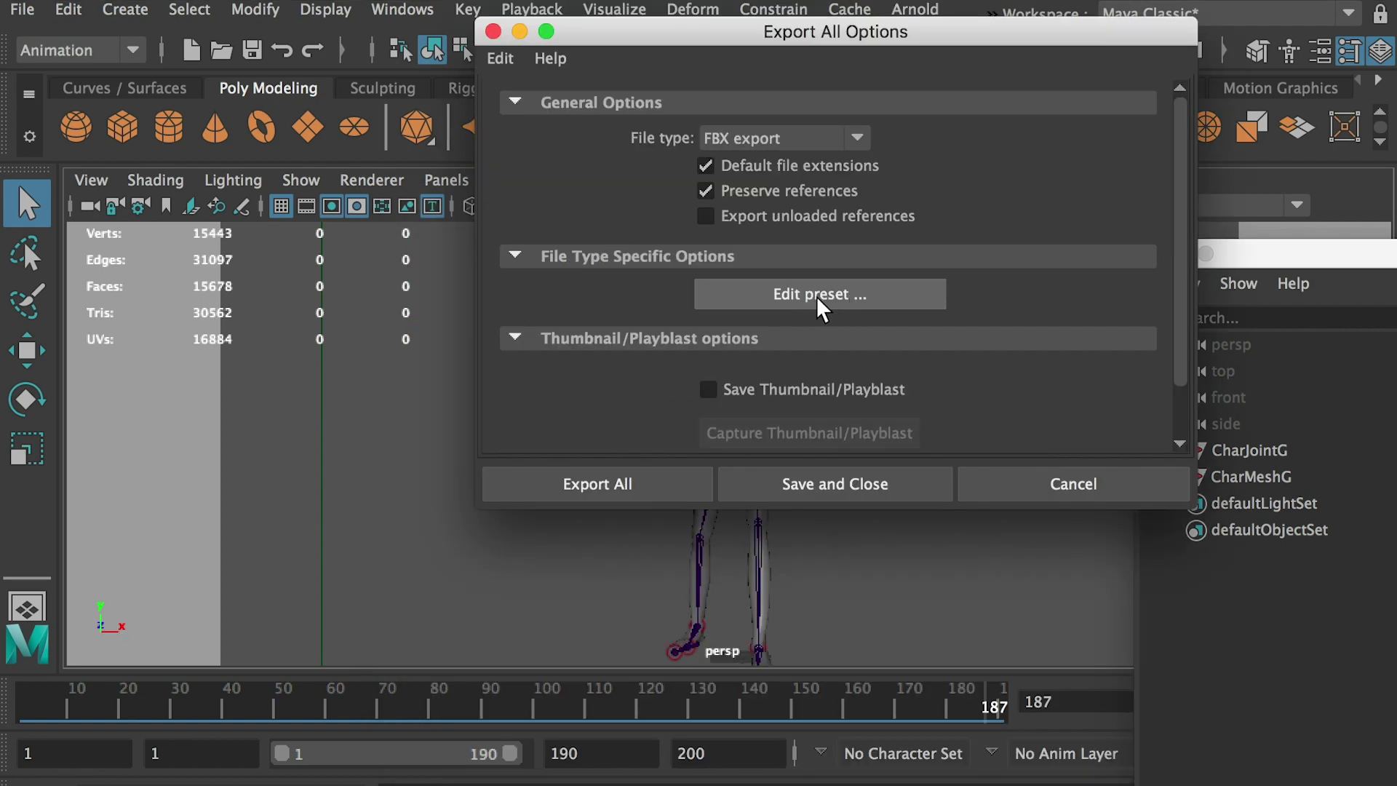
click(836, 298)
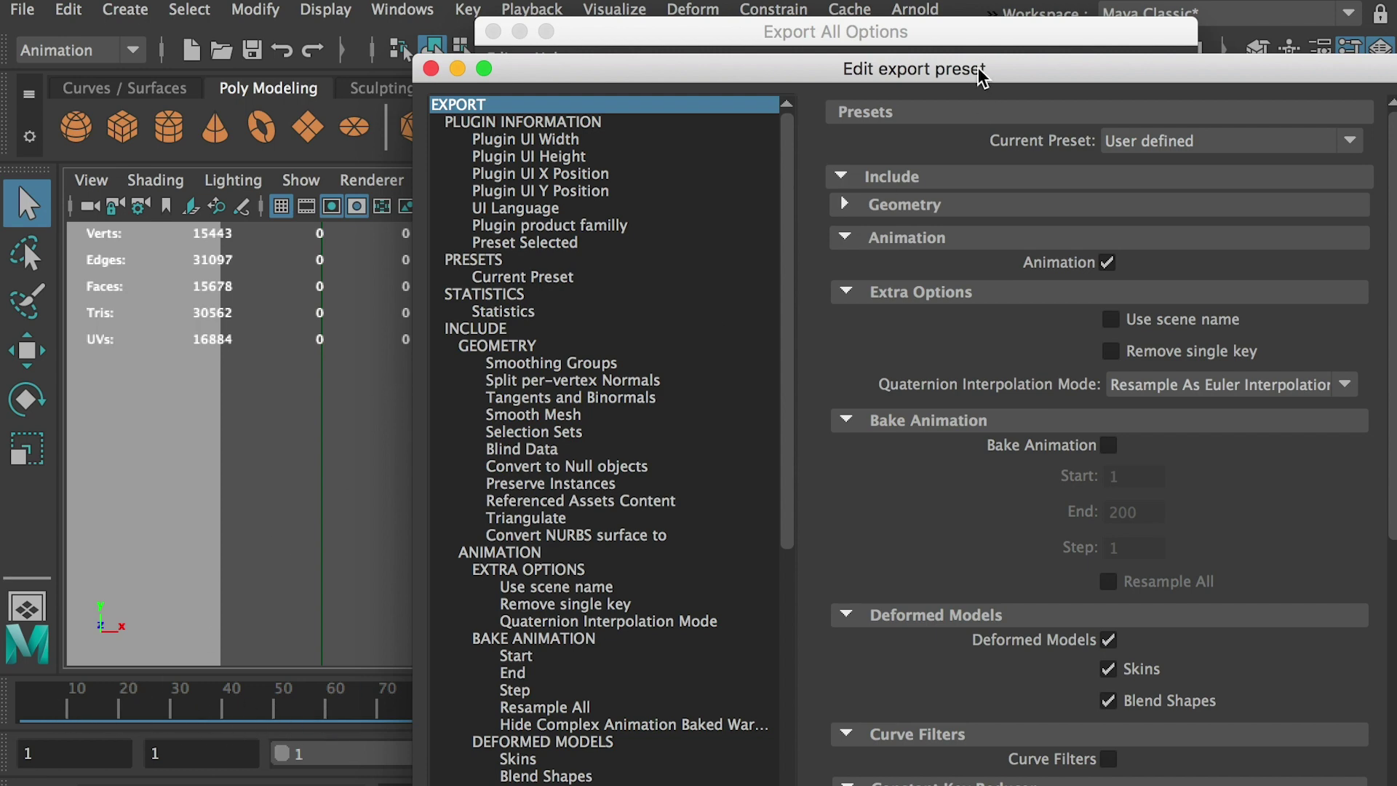
Verify Animation is included in the FBX preset and keep the FBX 2011 file format version
drag(977, 67, 635, 55)
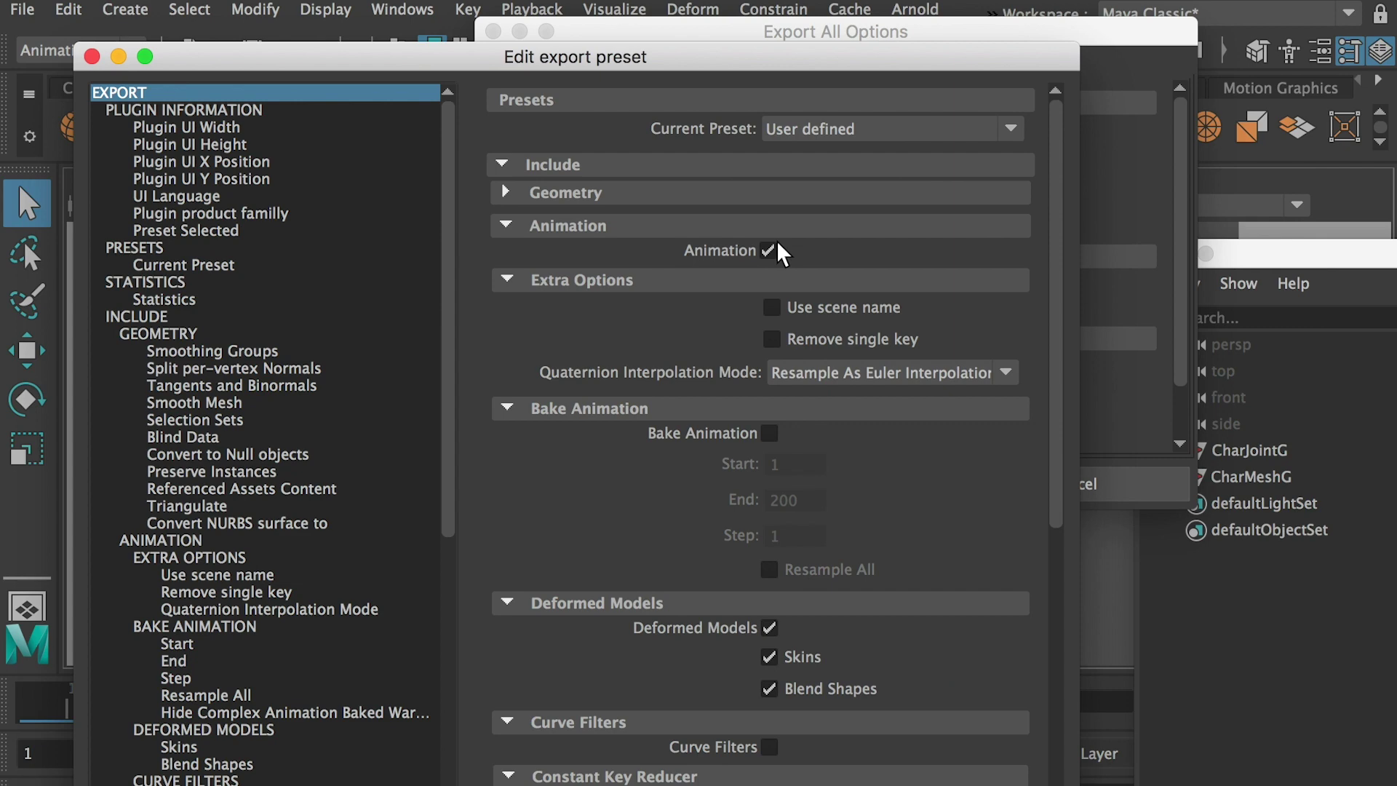
drag(1057, 231, 1054, 633)
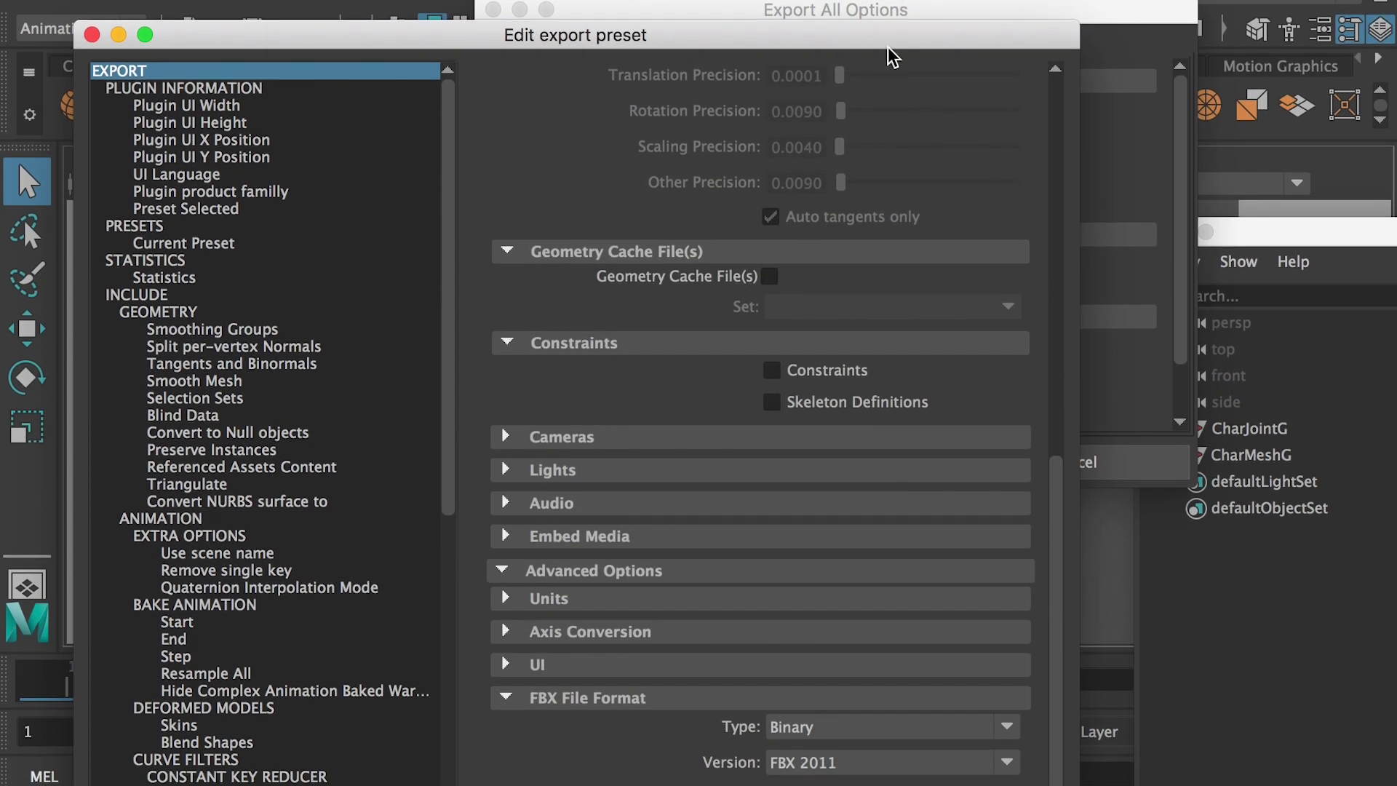
drag(913, 29, 911, 0)
click(855, 728)
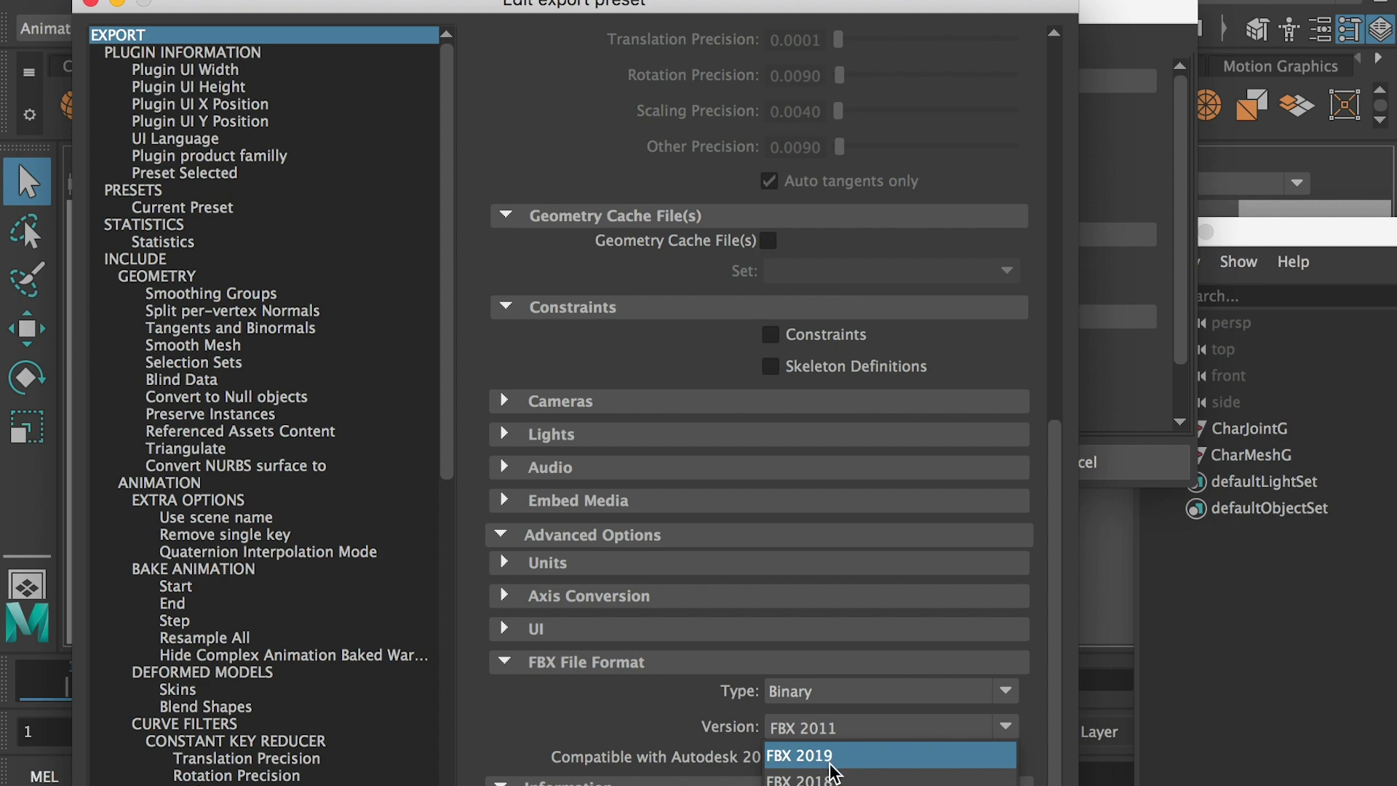
click(815, 735)
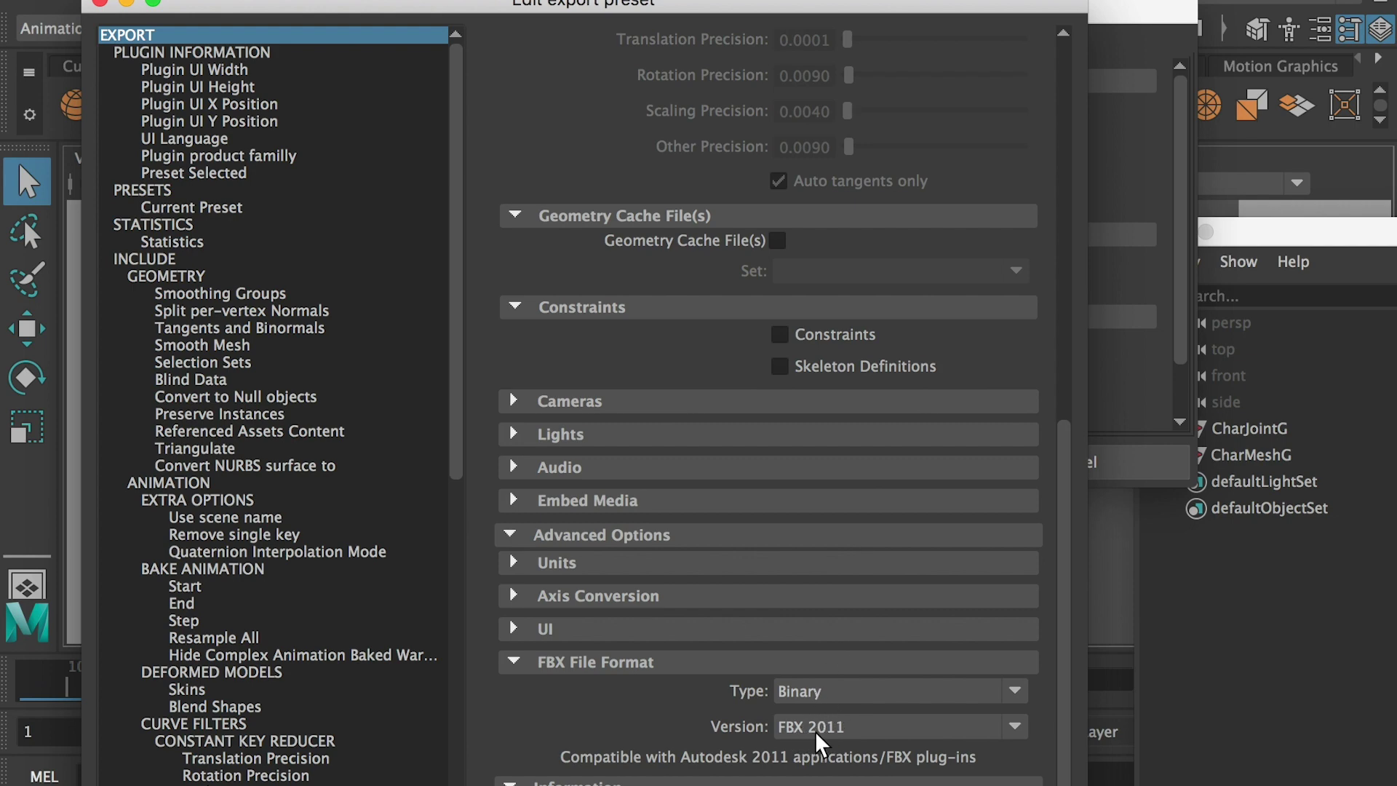
Export all as Final.fbx into the 01Model folder and close the Warnings and Errors window
key(super+w)
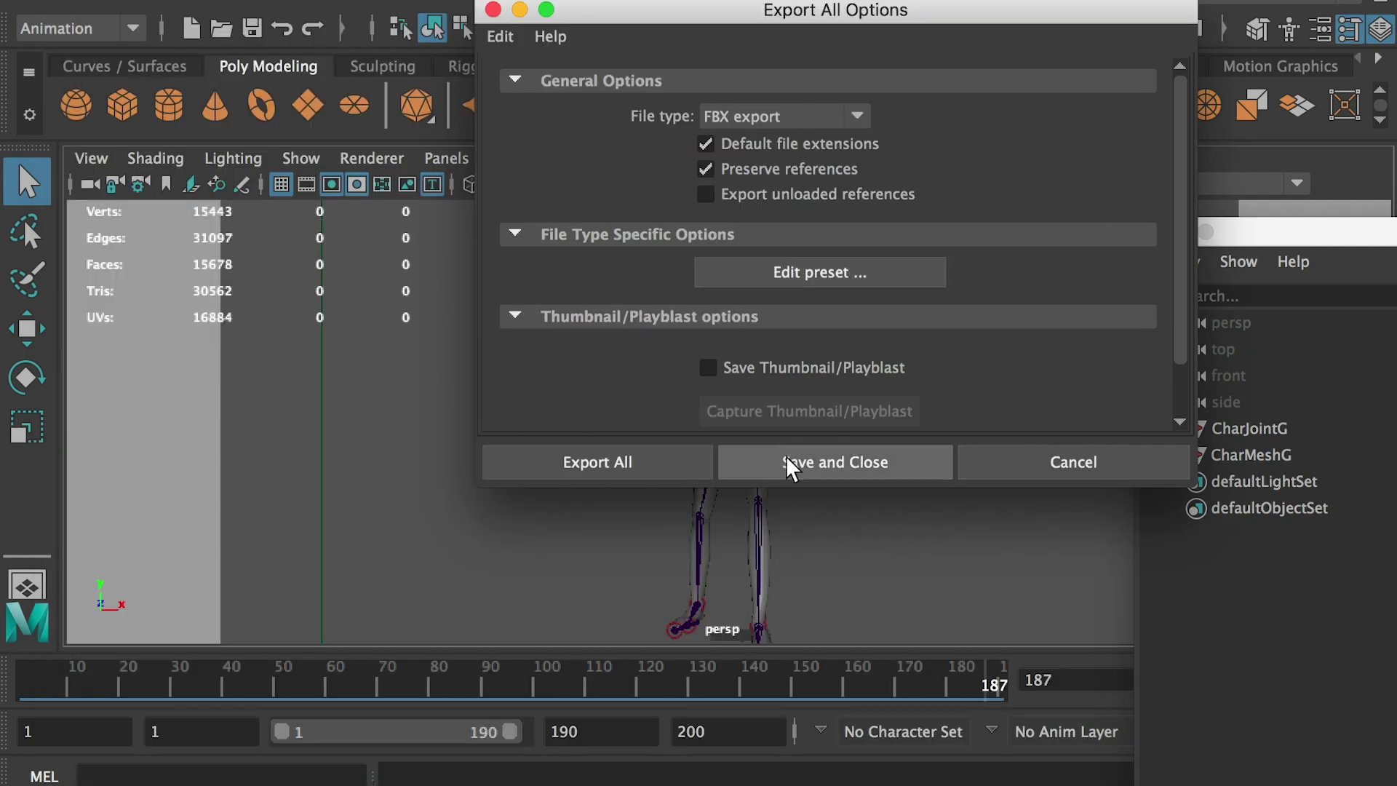
click(632, 475)
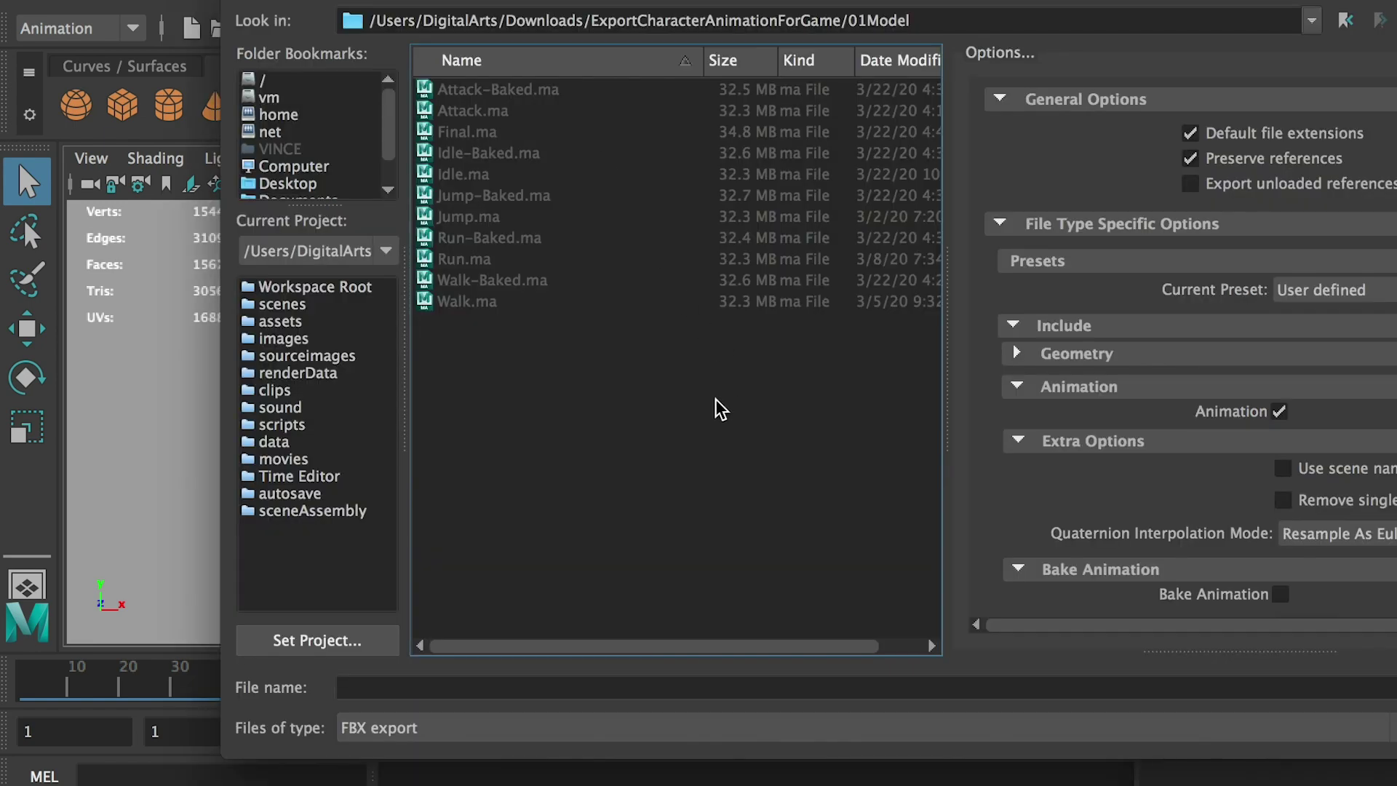
click(370, 688)
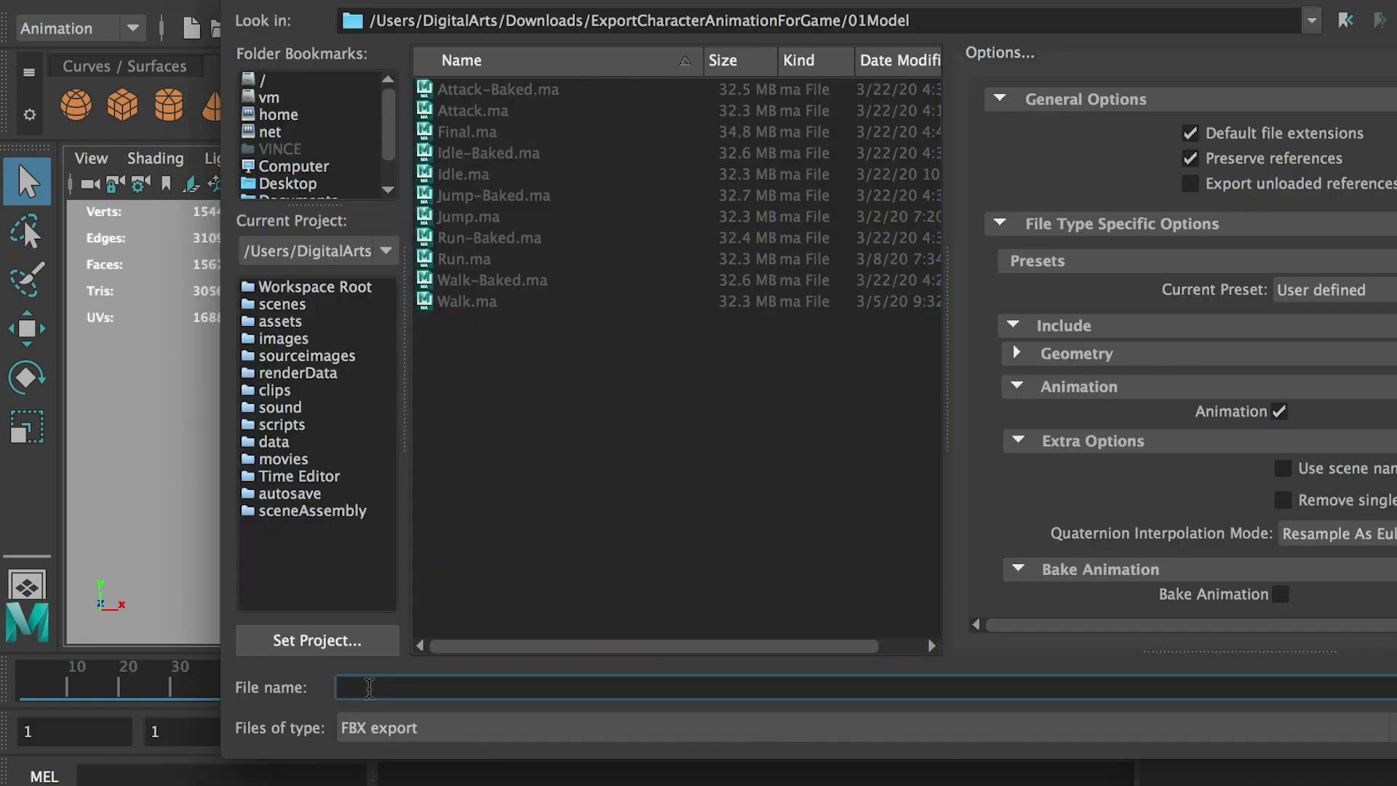
text(Final)
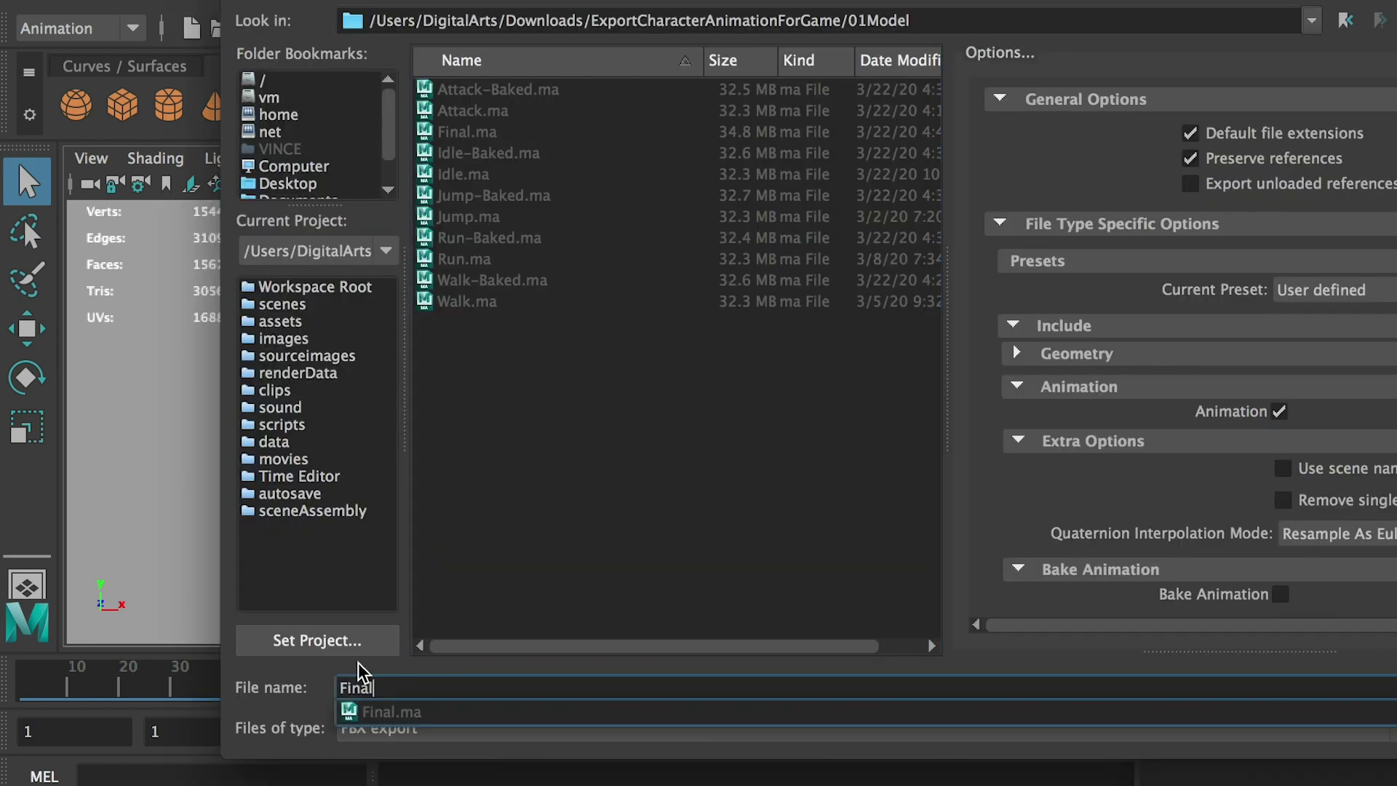
click(477, 687)
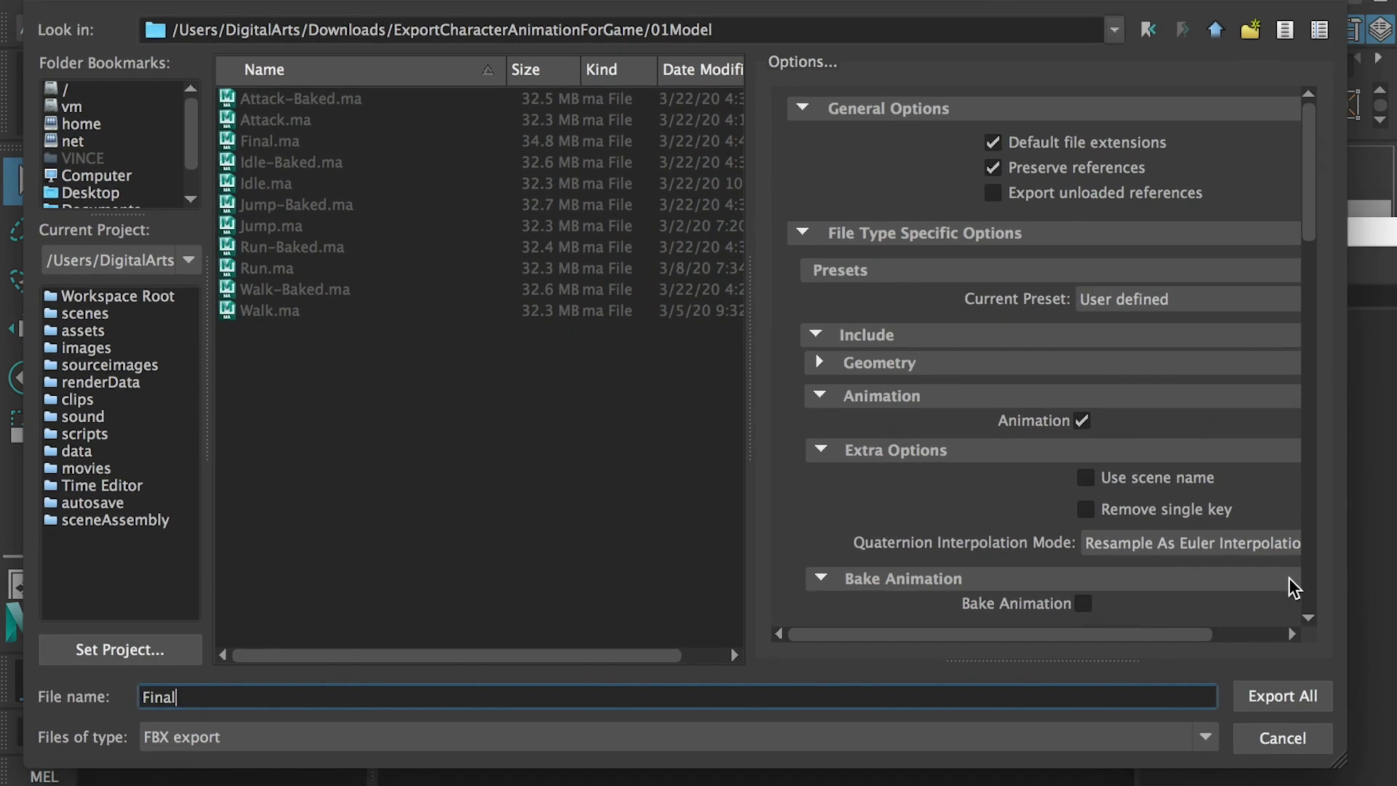
click(1277, 699)
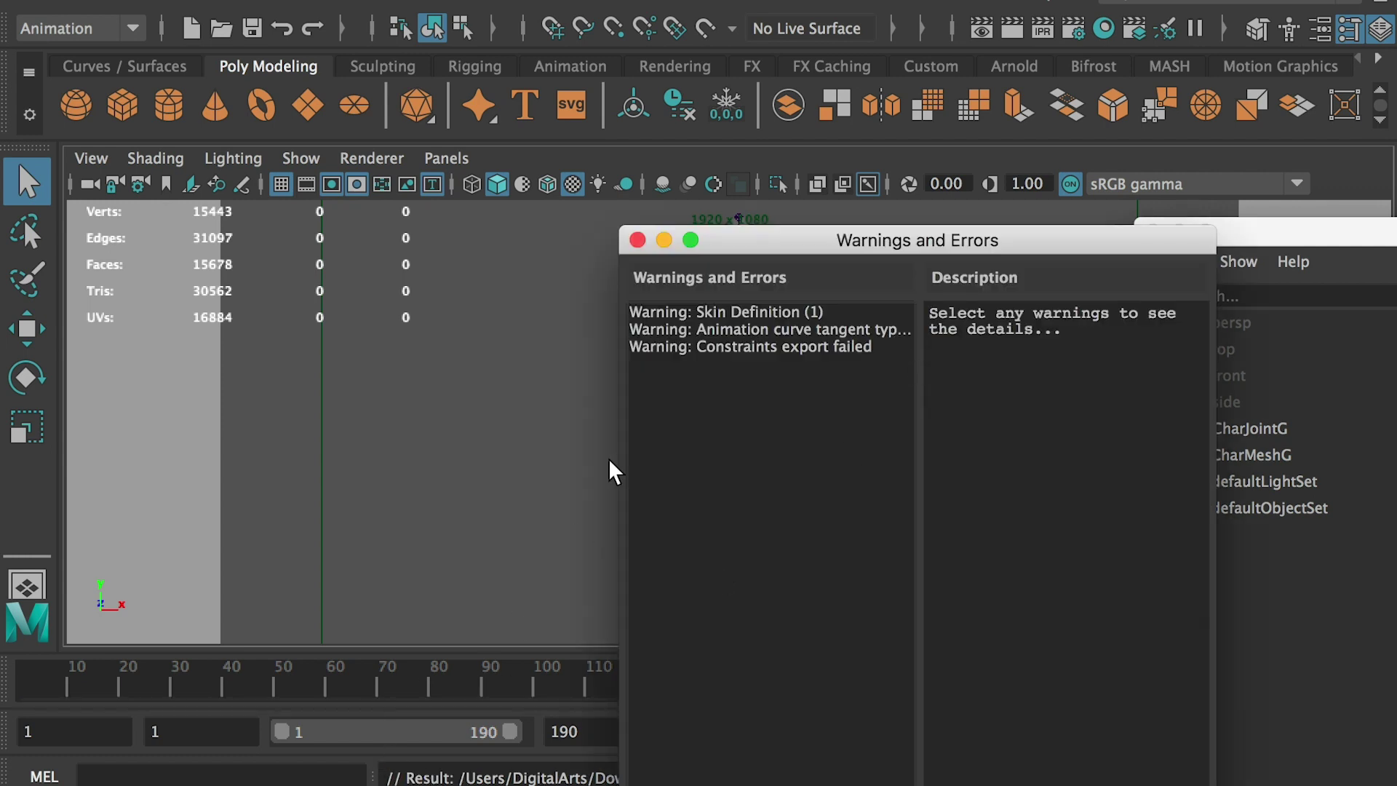
drag(754, 221, 610, 217)
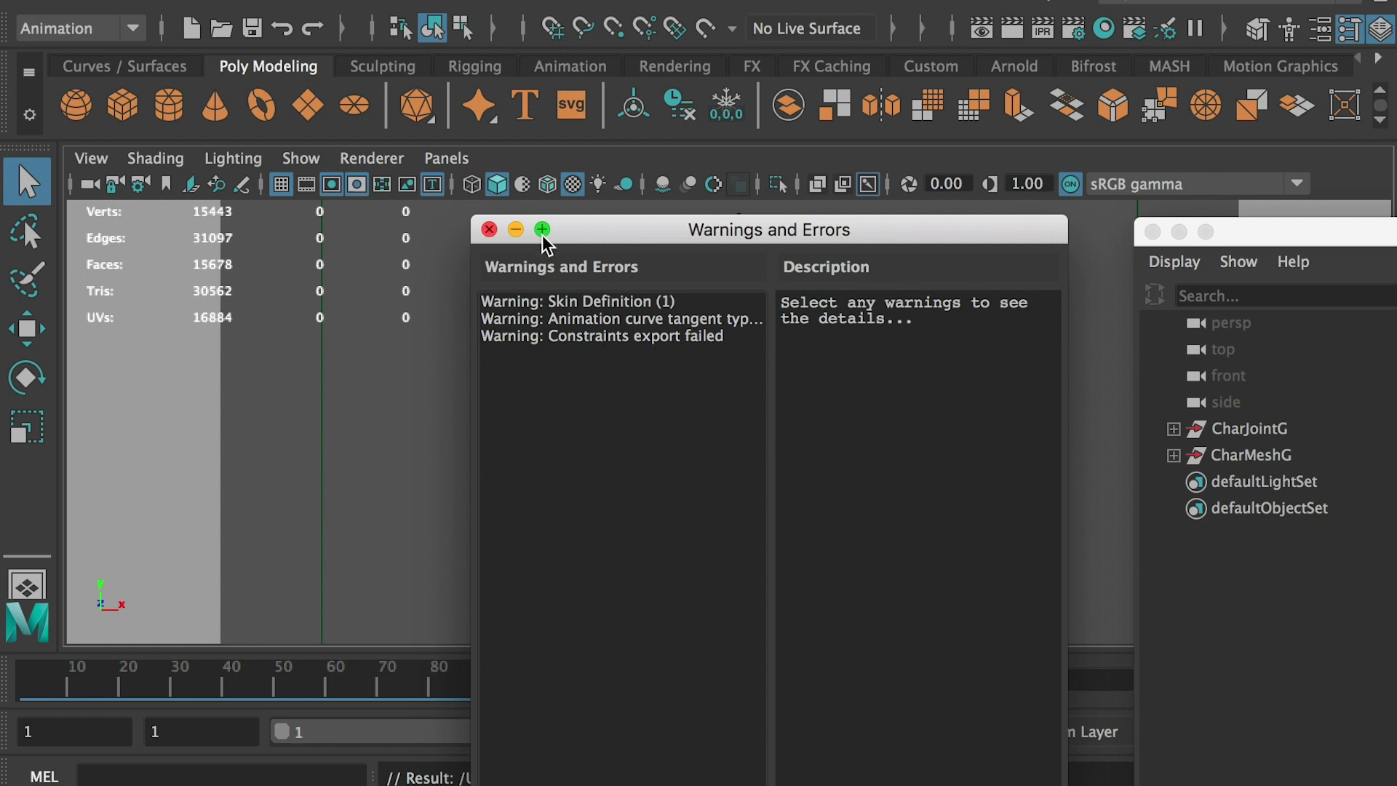
click(489, 231)
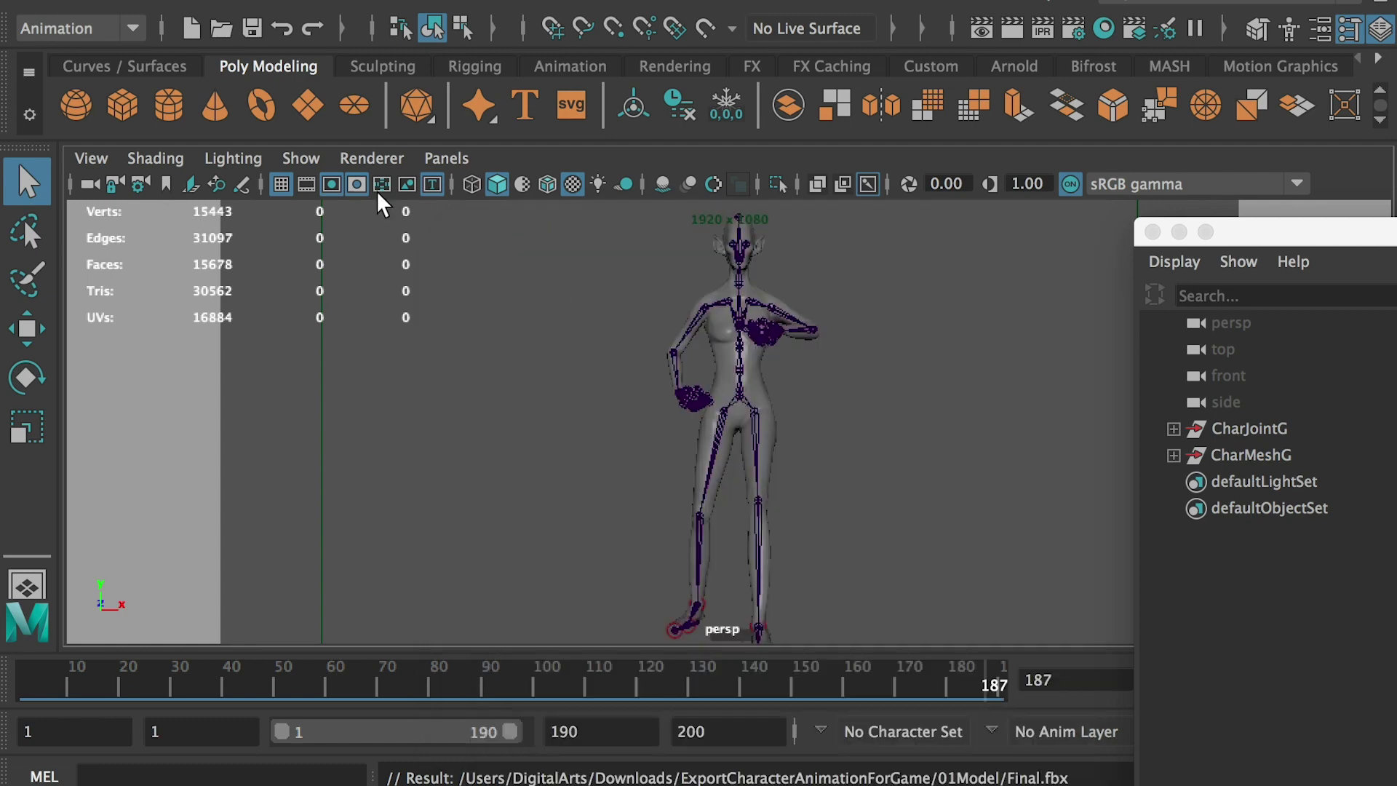
Start a new scene without saving and drag Final.fbx from the 01Model folder into the viewport
click(40, 3)
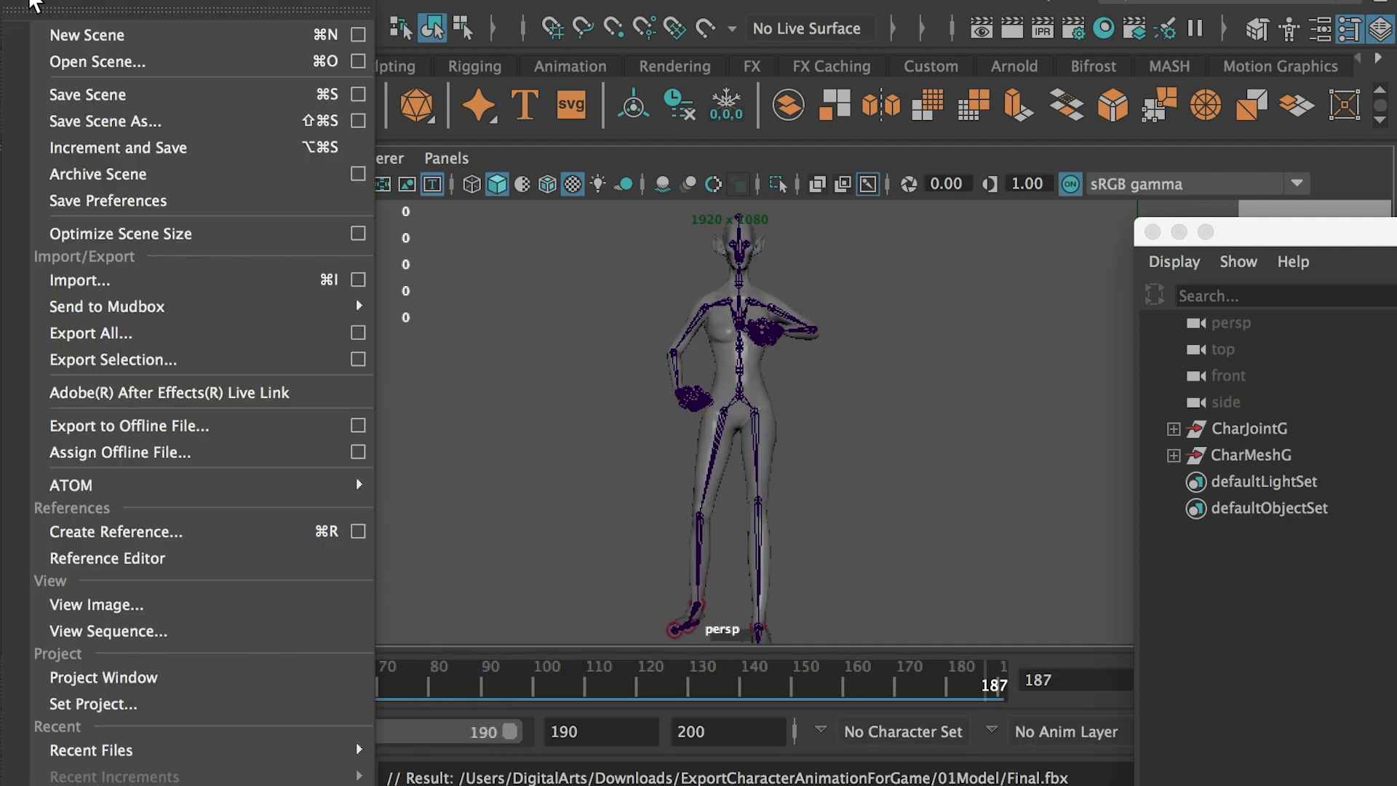
click(85, 40)
click(912, 525)
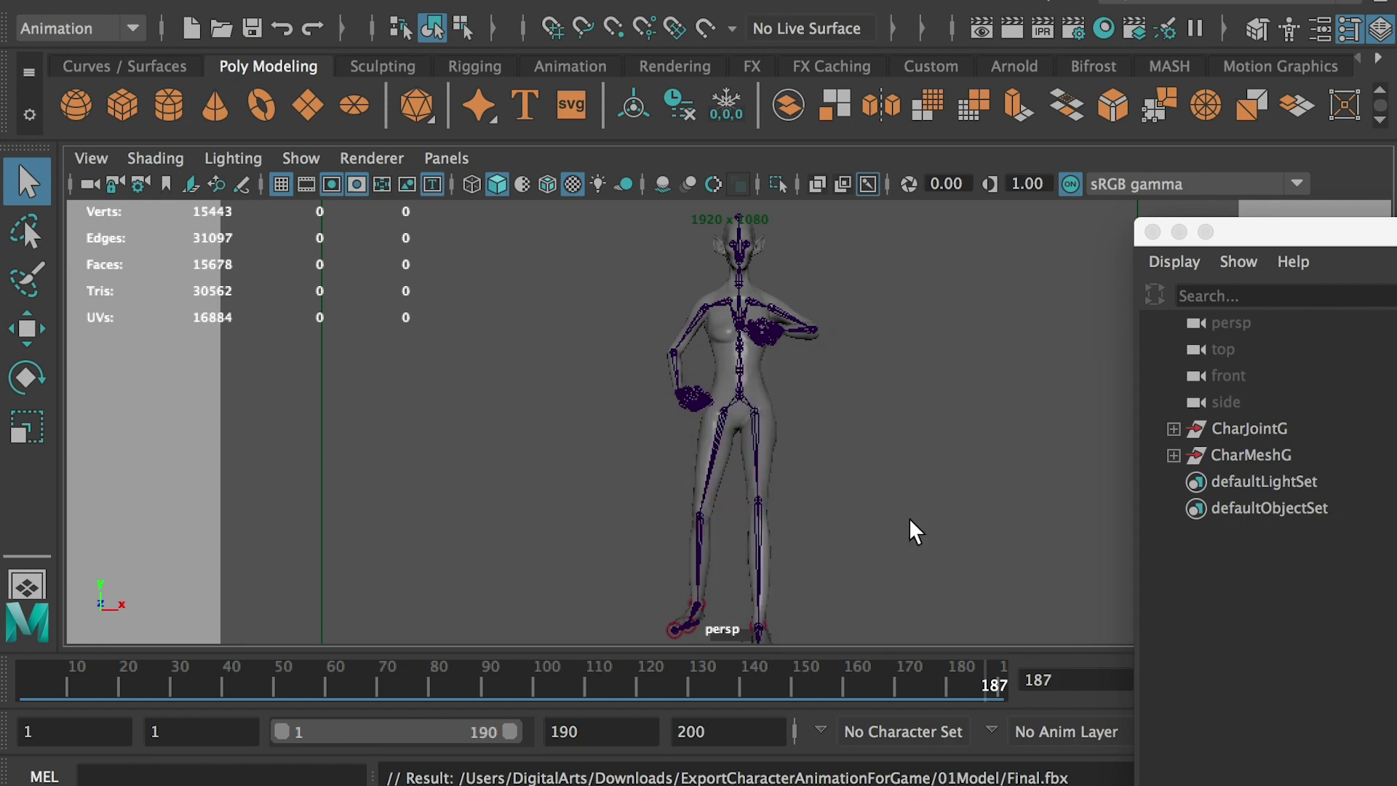
click(792, 440)
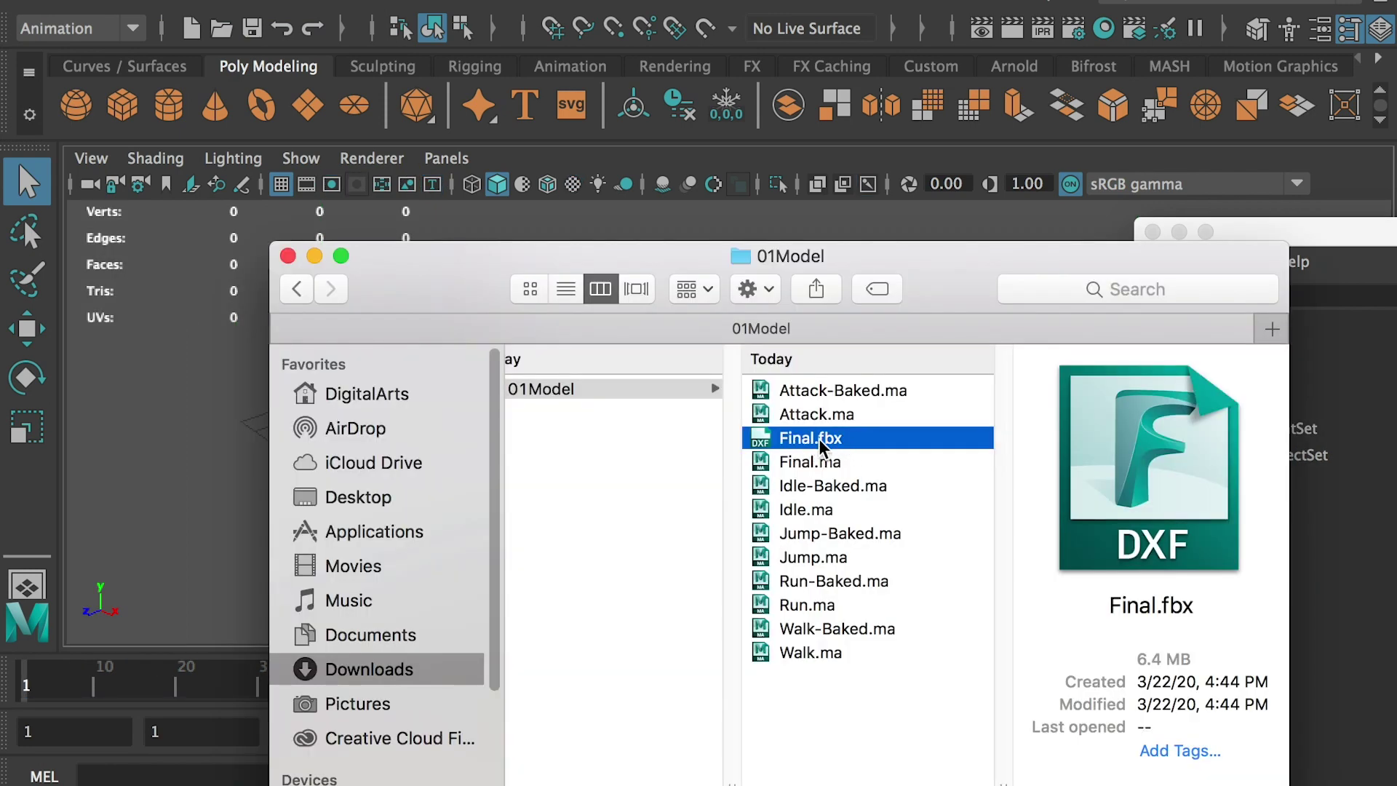
drag(800, 444, 206, 459)
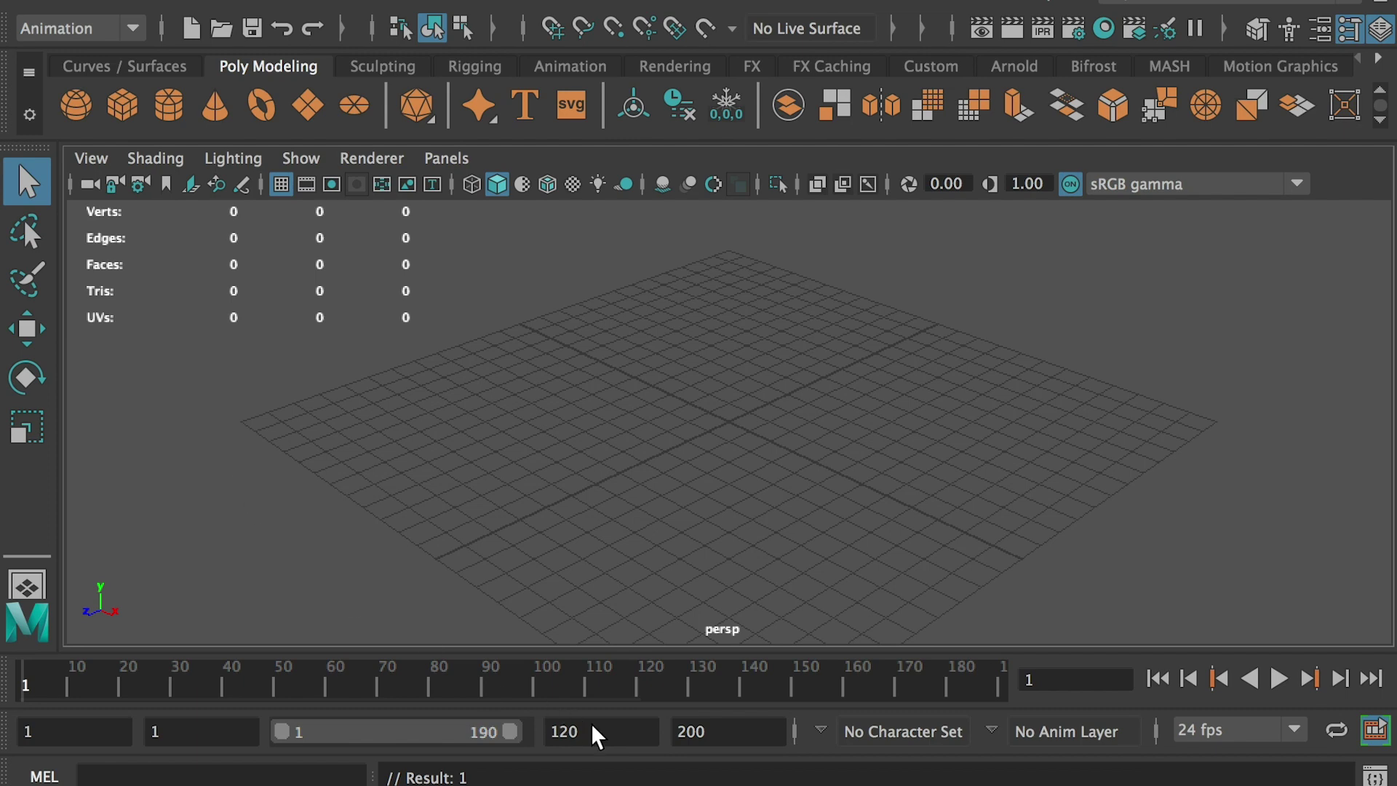
Play and stop the imported animation to verify it, then bring the 01Model folder forward
click(1279, 678)
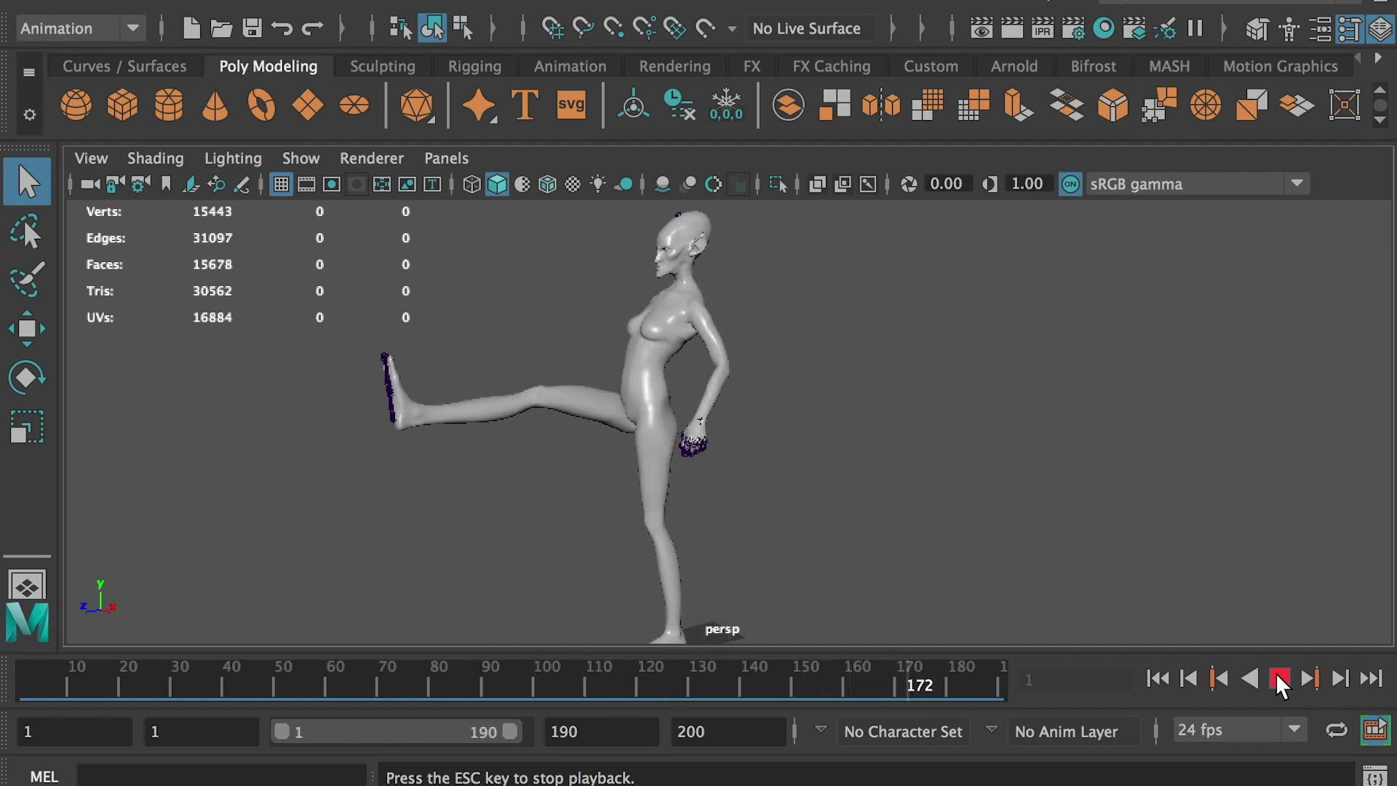
click(1279, 680)
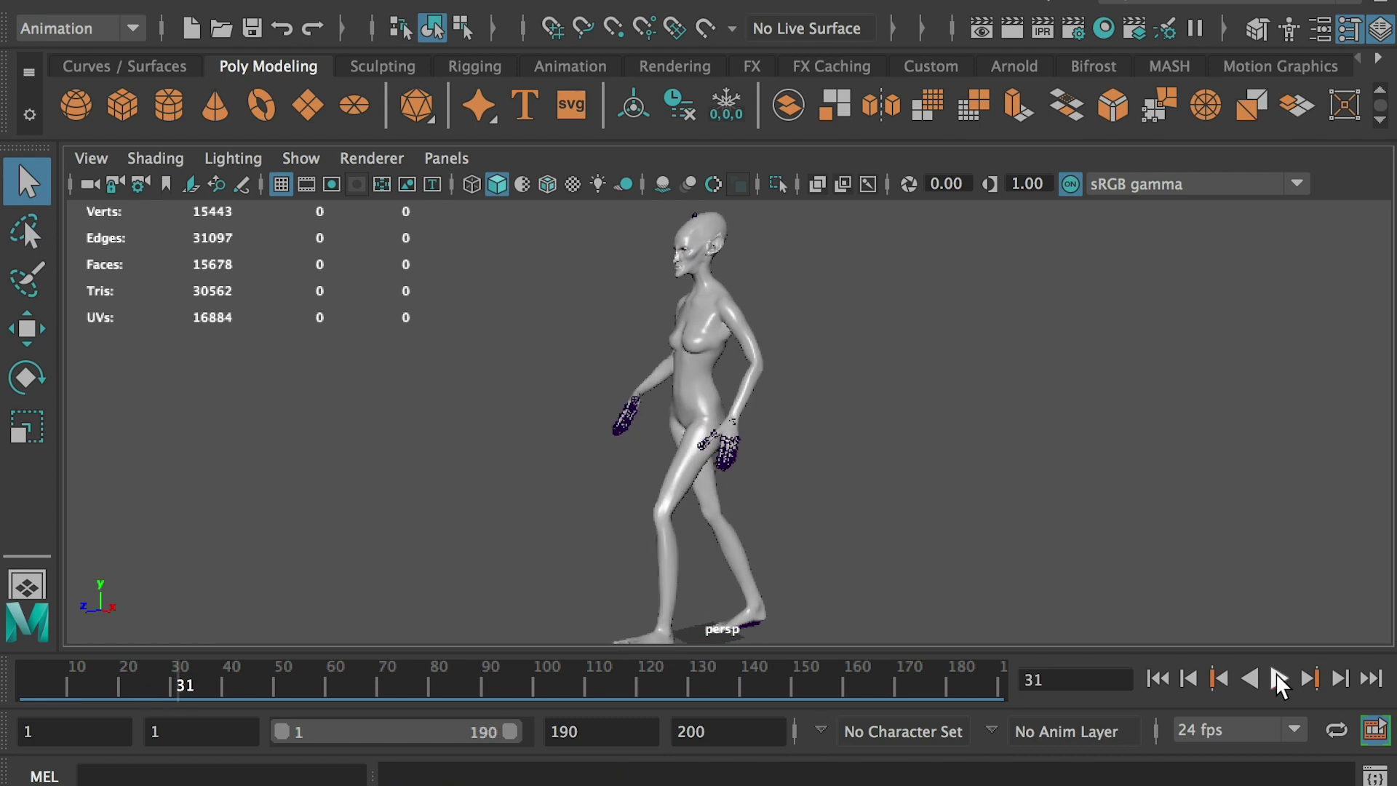
key(super+Tab)
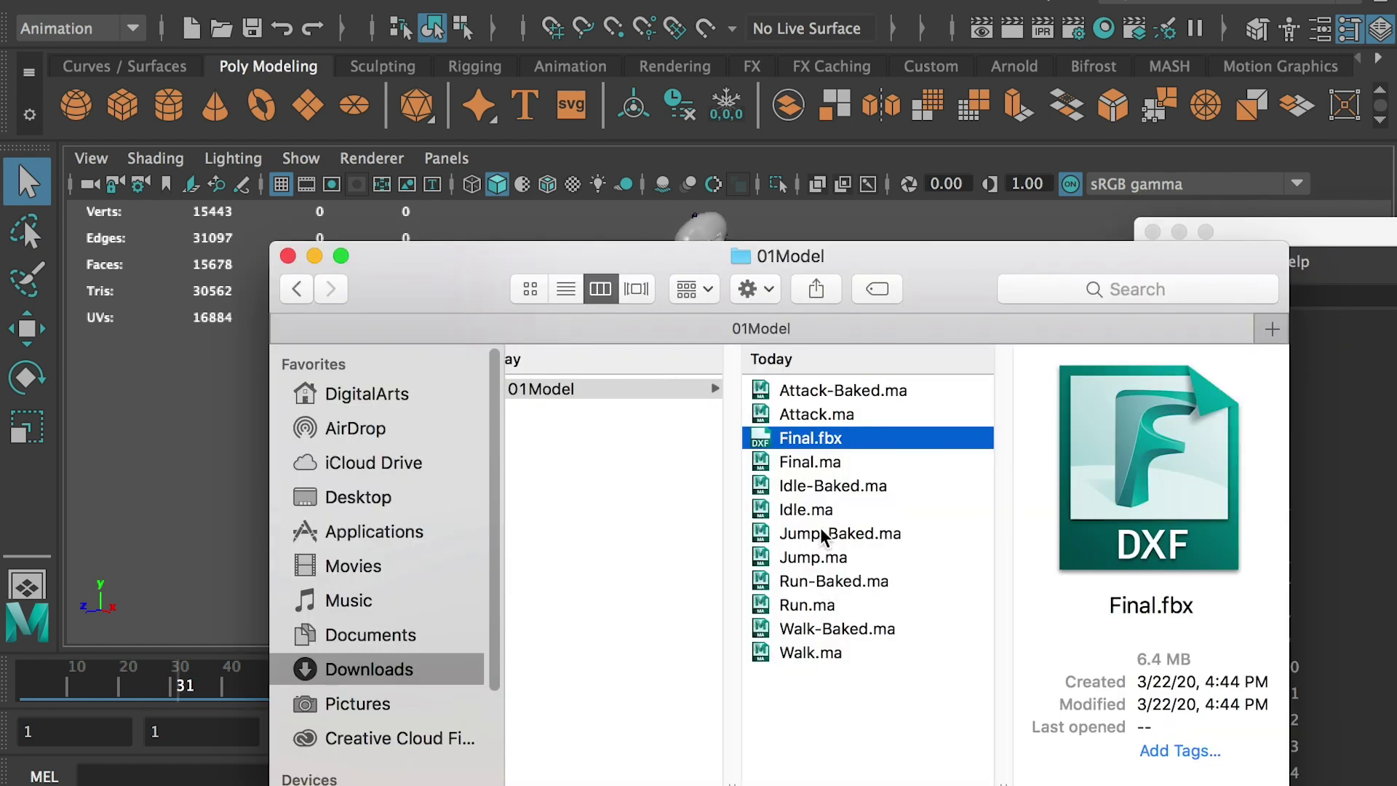
Group the five original .ma files into a new folder named 01OriginalFiles
super+click(808, 604)
super+click(808, 557)
super+click(808, 510)
super+click(806, 415)
right_click(806, 414)
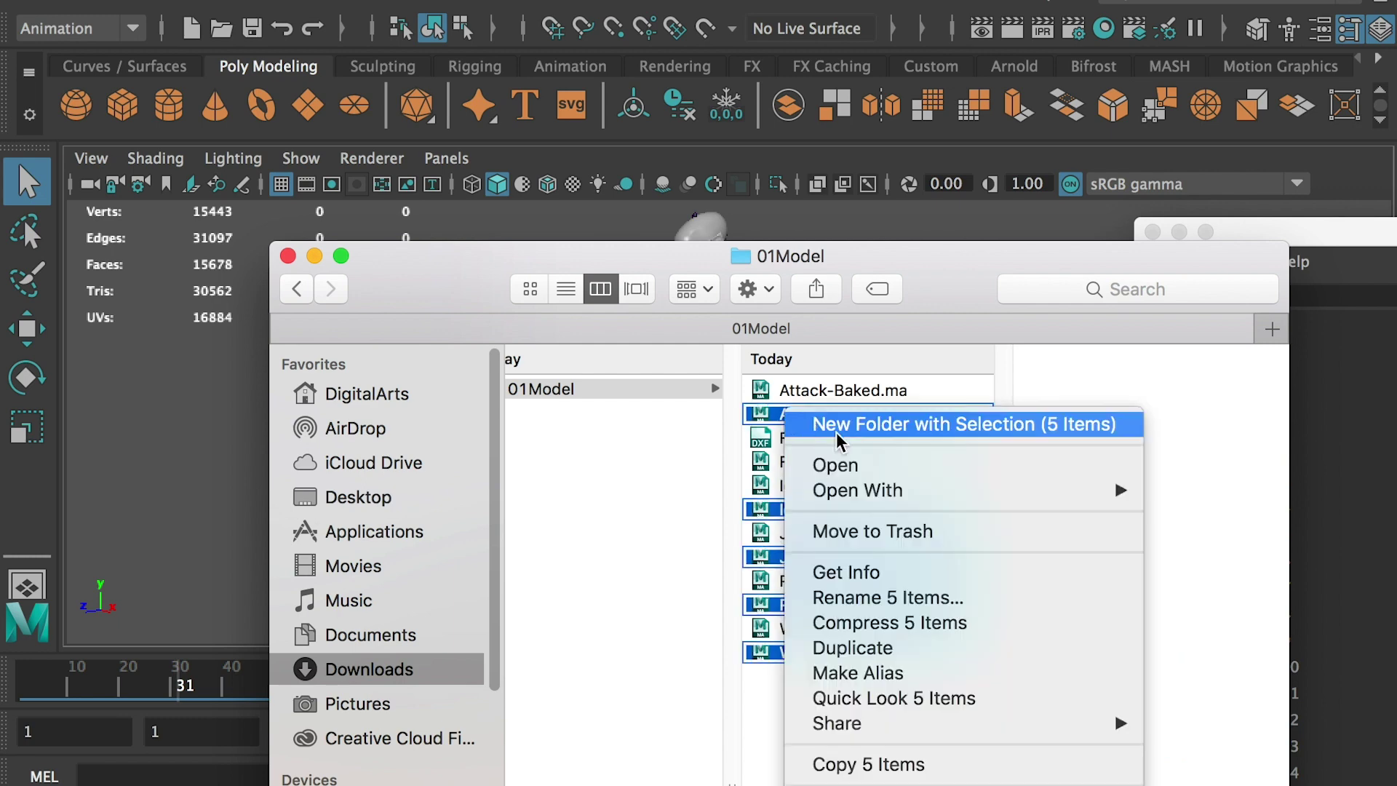
click(830, 424)
text(01OriginalFiles)
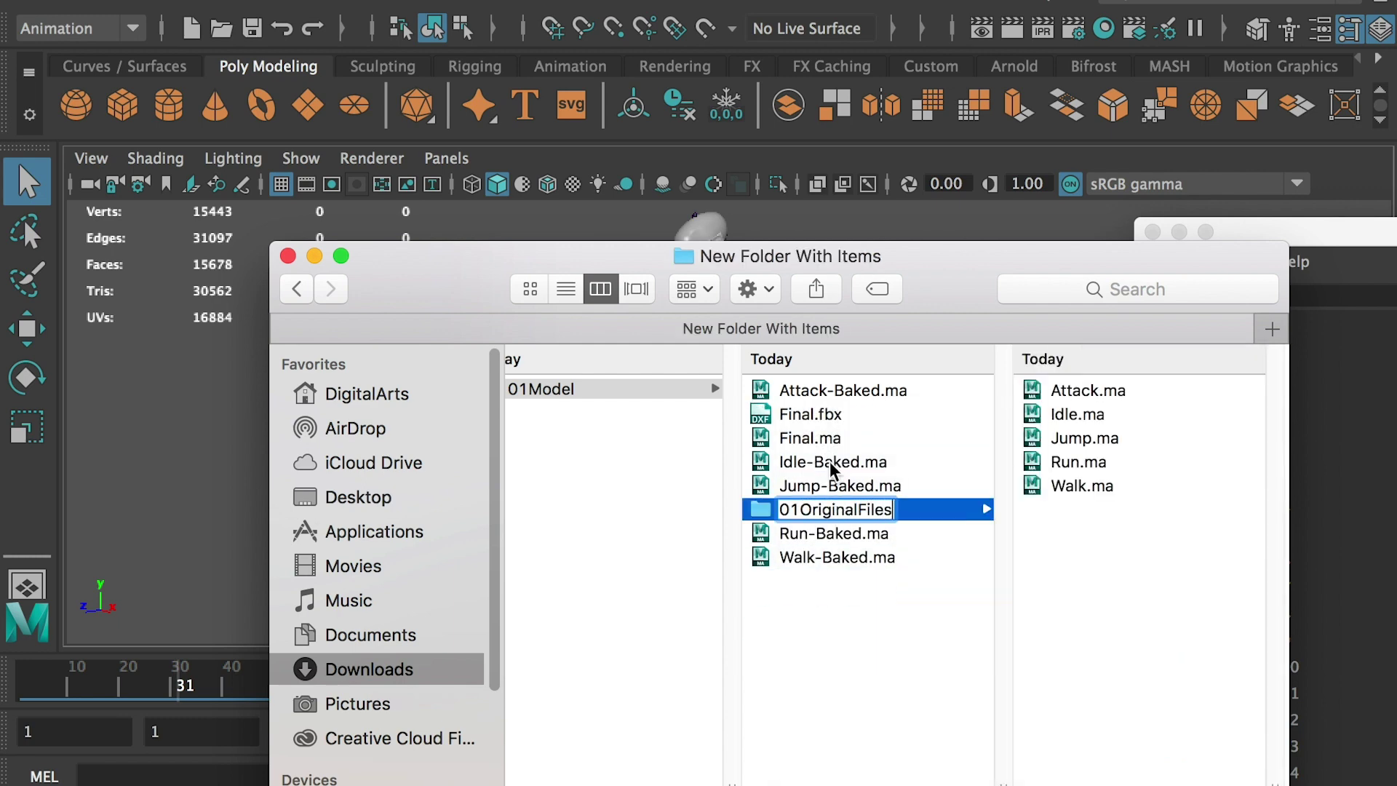
key(Return)
Group the baked .ma files, including Attack-Baked.ma, into a new folder named 02BakedFiles
click(853, 557)
shift+click(837, 485)
super+click(837, 414)
right_click(837, 414)
click(895, 425)
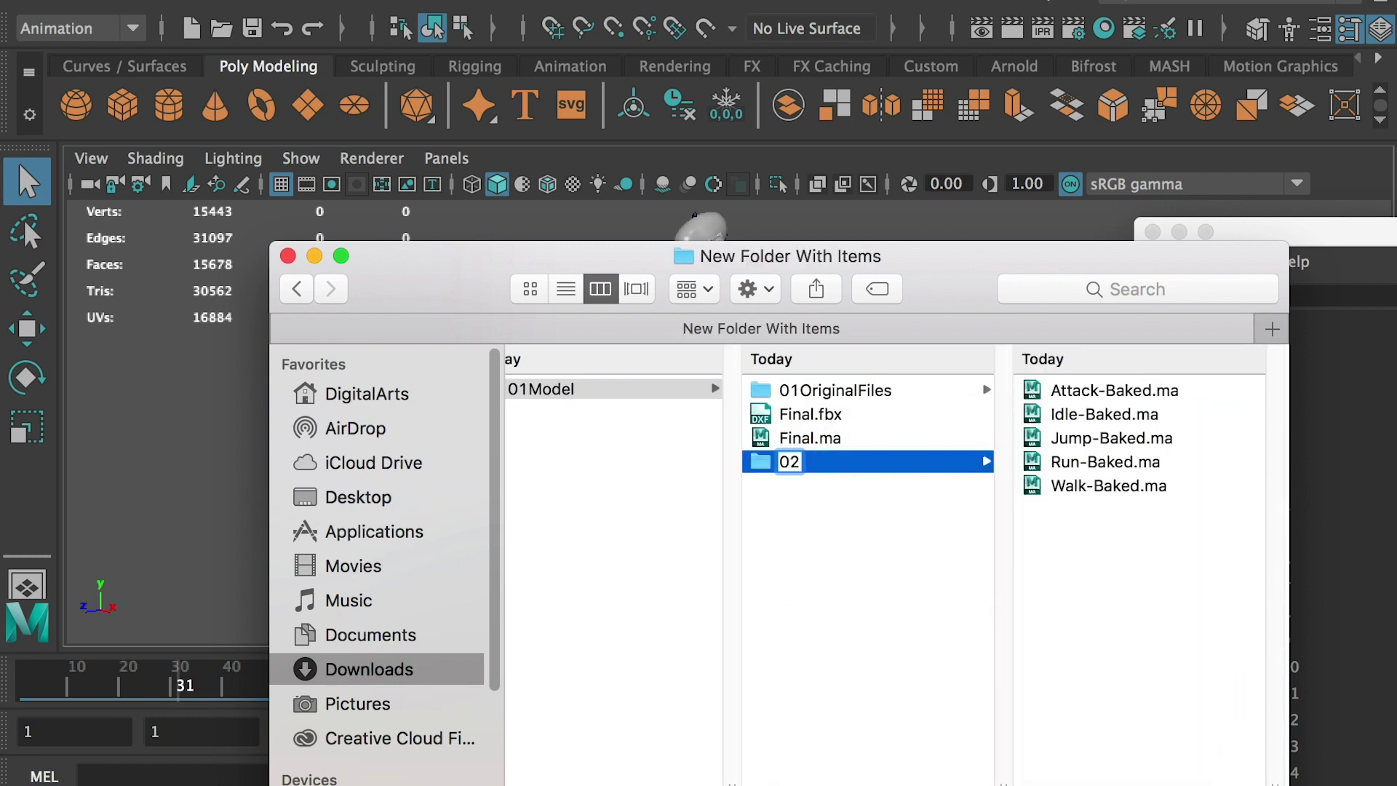
text(02BakedFiles)
key(Return)
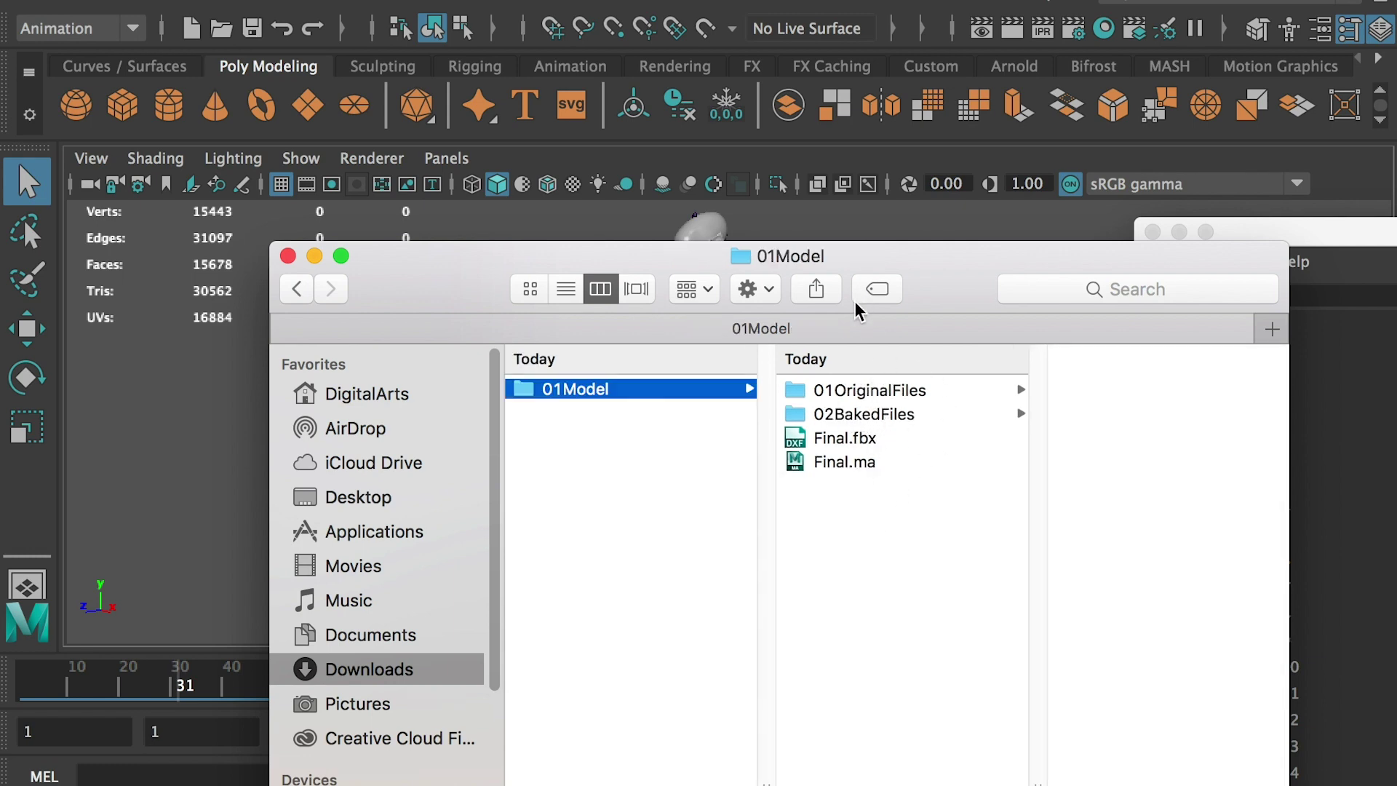
Check the contents of 01OriginalFiles and 02BakedFiles and the details of Final.fbx
key(super+Tab)
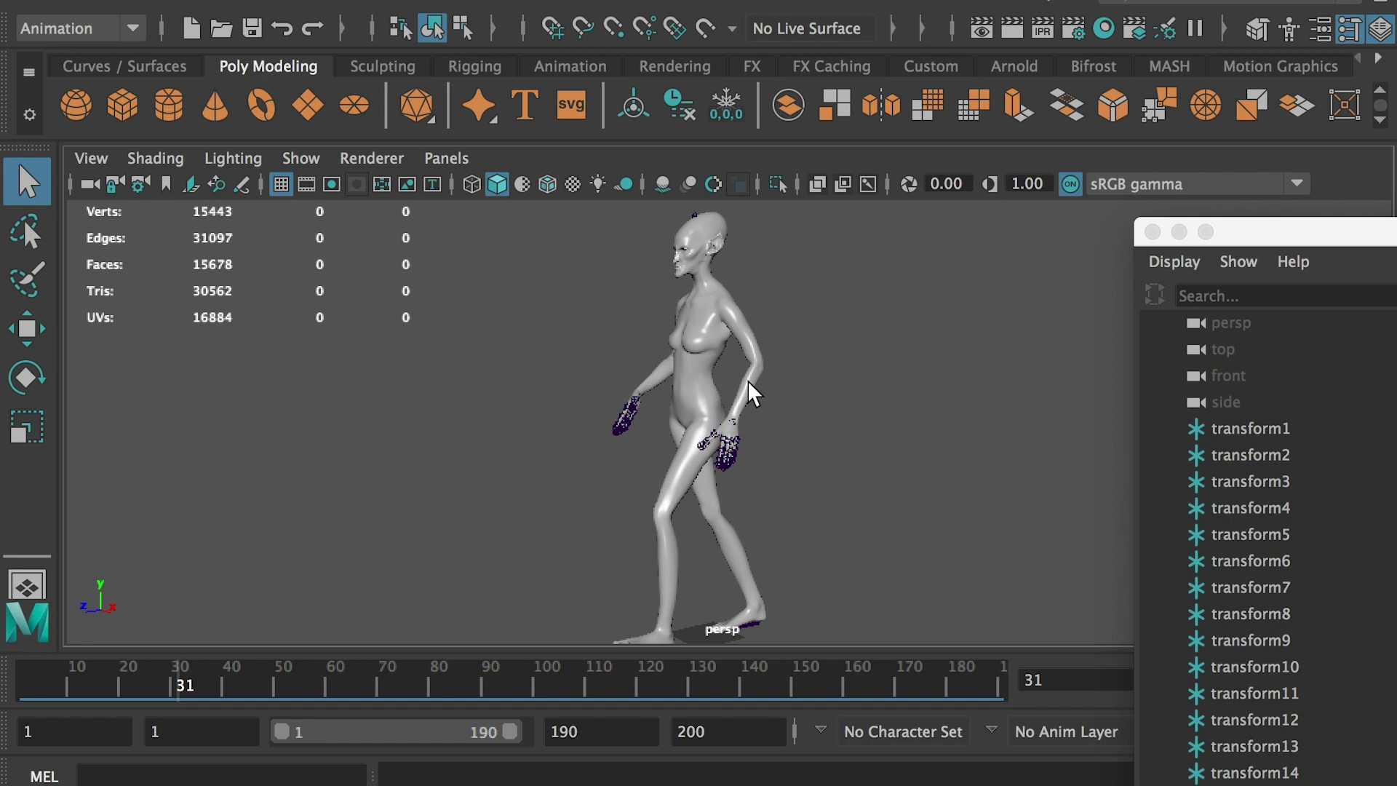
key(super+Tab)
click(862, 390)
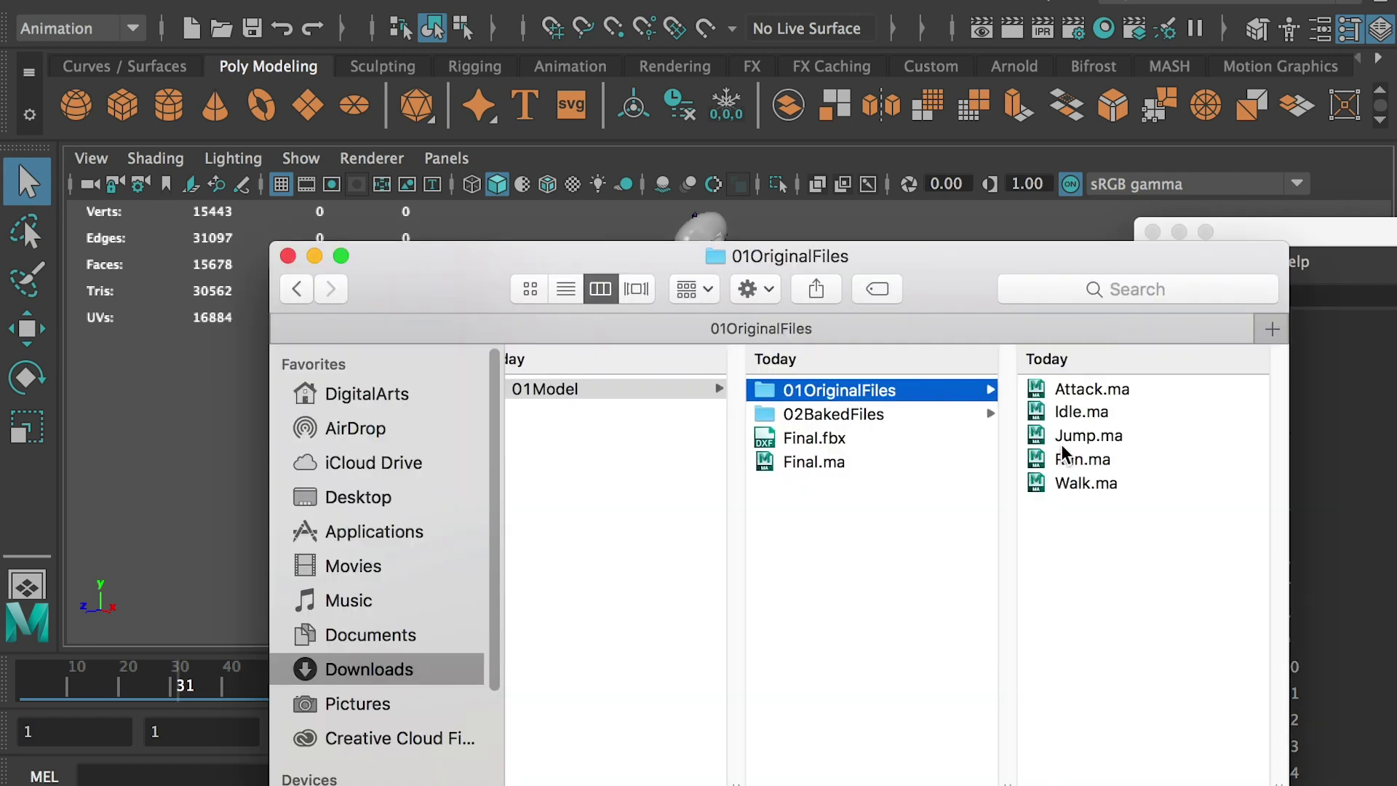
click(870, 414)
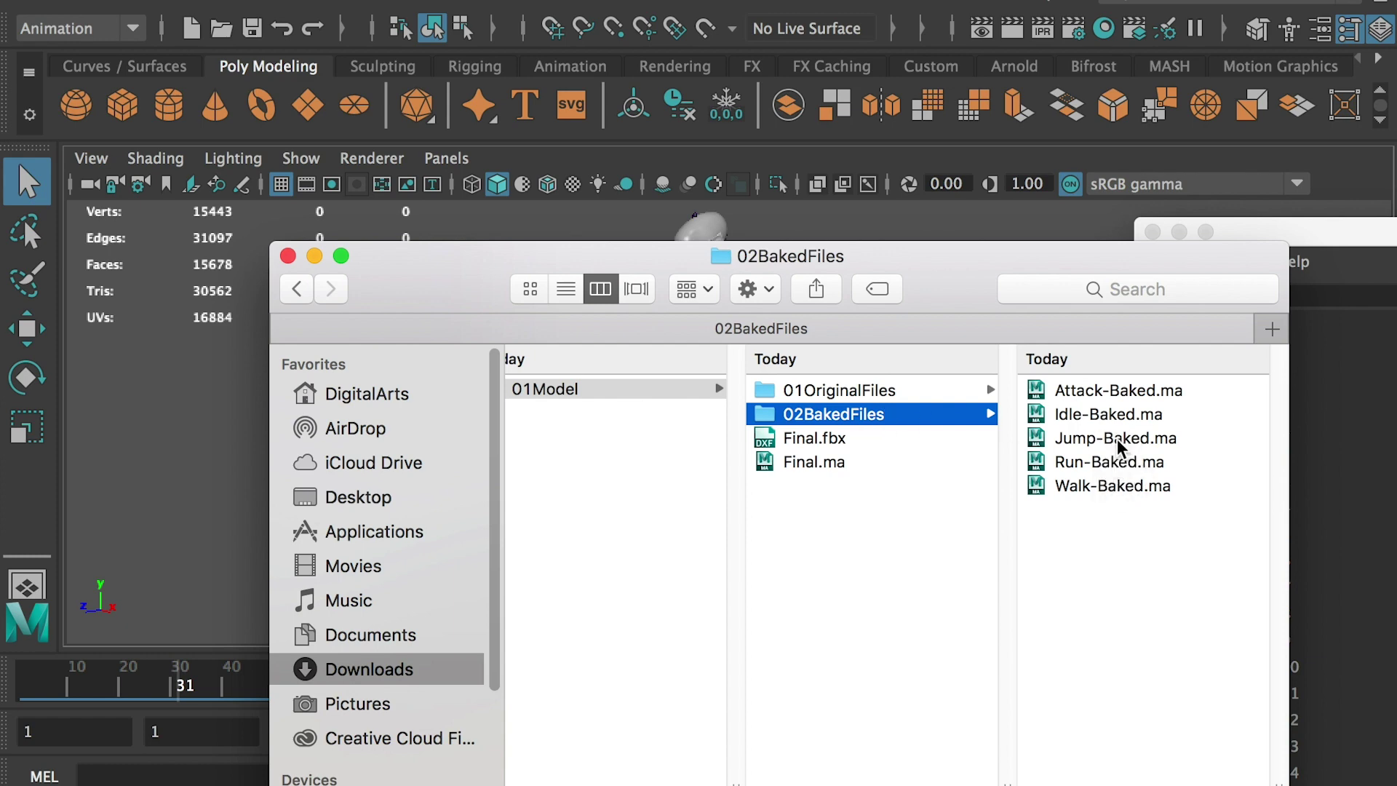
click(815, 440)
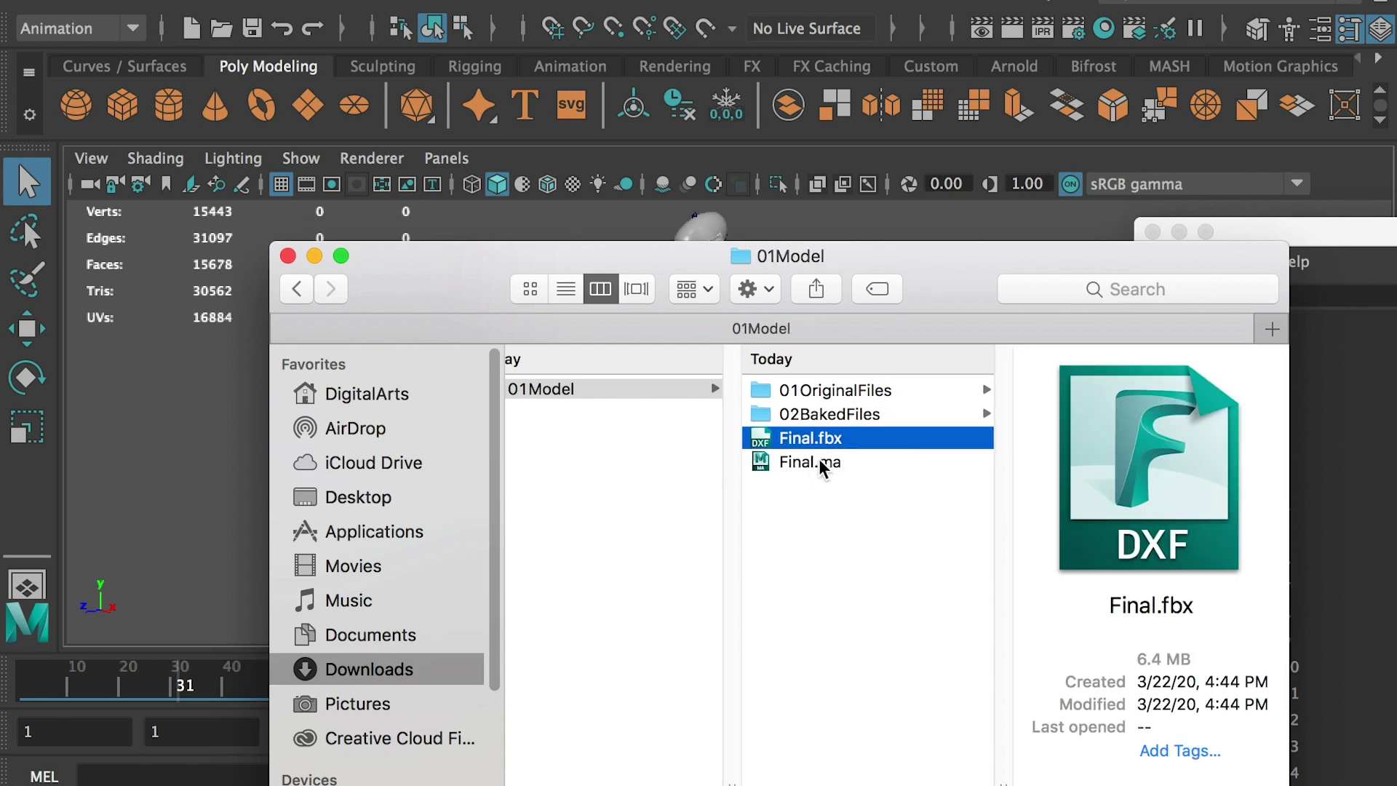
click(826, 483)
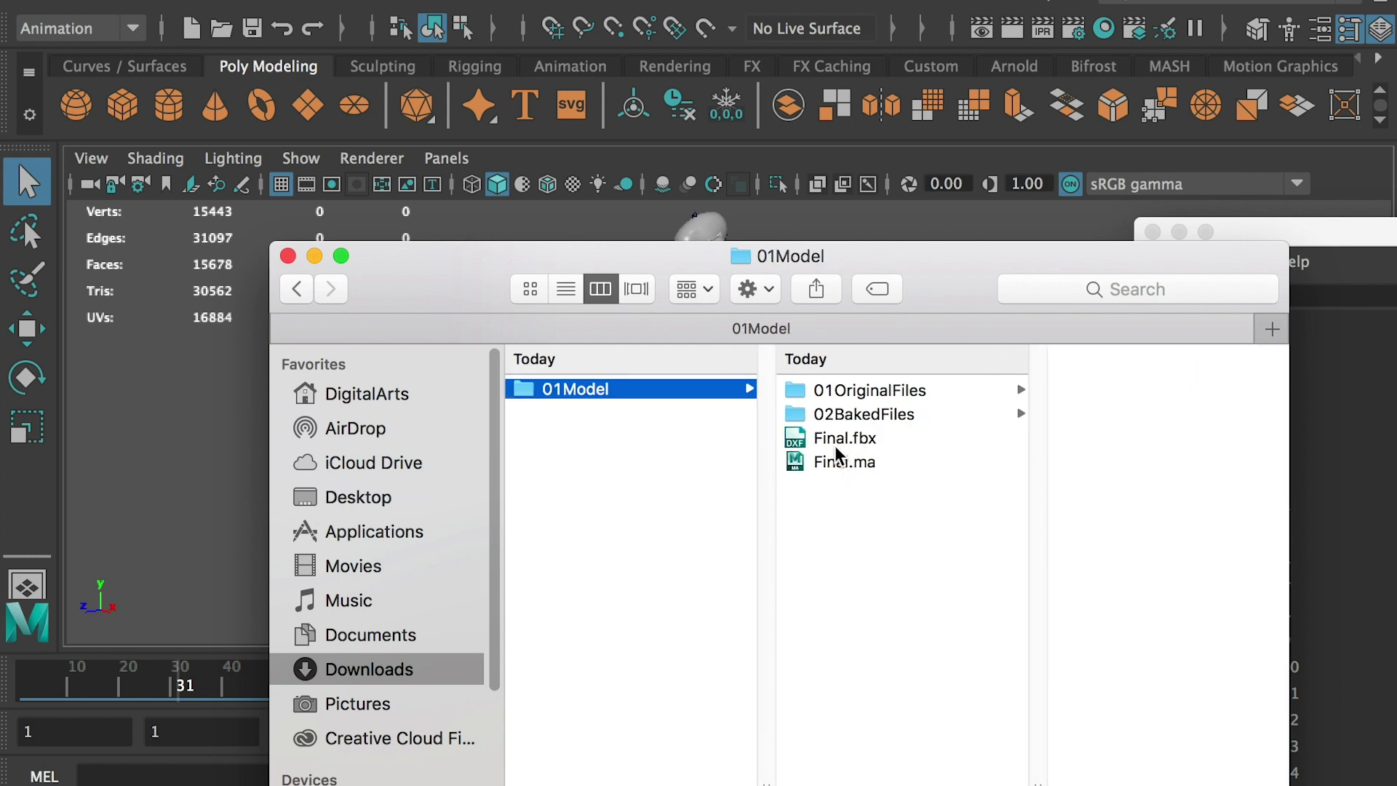